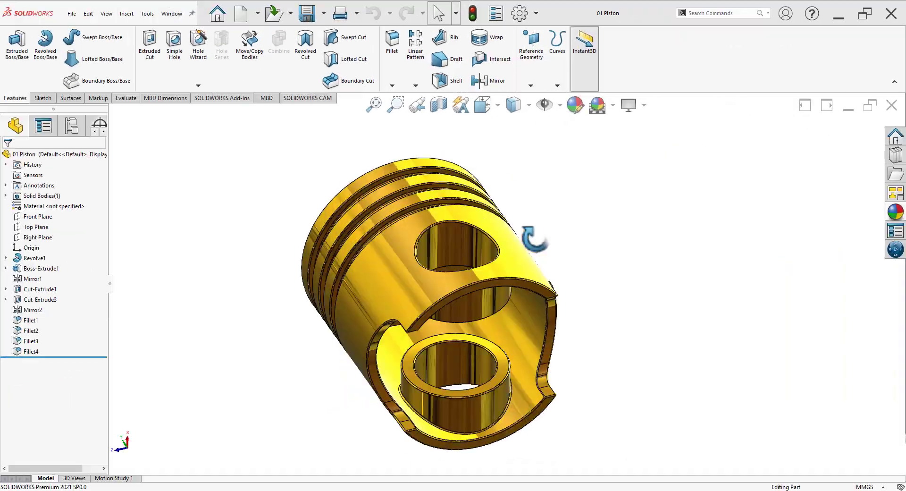
Orbit the piston, then switch to the 02 crankshaft part and orbit it
{"action": "mouse_move", "coordinate": [530, 239]}
{"action": "middle_mouse_down"}
{"action": "mouse_move", "coordinate": [536, 213]}
{"action": "mouse_move", "coordinate": [521, 428]}
{"action": "mouse_move", "coordinate": [378, 404]}
{"action": "mouse_move", "coordinate": [443, 255]}
{"action": "mouse_move", "coordinate": [410, 234]}
{"action": "mouse_move", "coordinate": [457, 391]}
{"action": "mouse_move", "coordinate": [430, 369]}
{"action": "mouse_move", "coordinate": [402, 228]}
{"action": "mouse_move", "coordinate": [415, 176]}
{"action": "mouse_move", "coordinate": [367, 231]}
{"action": "mouse_move", "coordinate": [398, 237]}
{"action": "mouse_move", "coordinate": [398, 425]}
{"action": "mouse_move", "coordinate": [366, 429]}
{"action": "mouse_move", "coordinate": [379, 433]}
{"action": "mouse_move", "coordinate": [373, 415]}
{"action": "middle_mouse_up"}
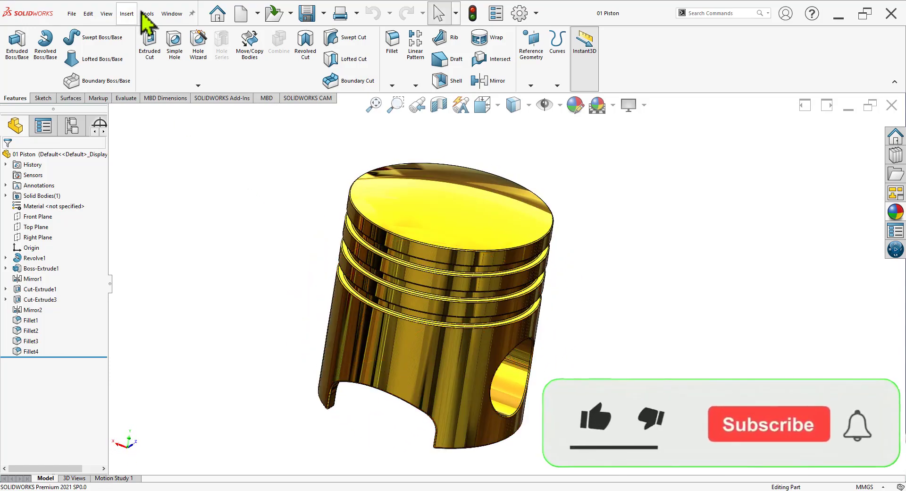
{"action": "left_click", "coordinate": [172, 13]}
{"action": "left_click", "coordinate": [194, 118]}
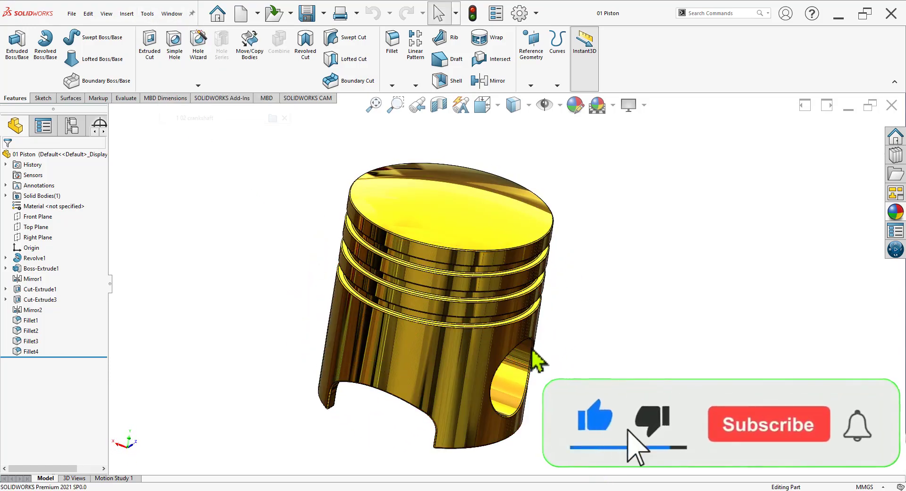
{"action": "mouse_move", "coordinate": [586, 330]}
{"action": "middle_mouse_down"}
{"action": "mouse_move", "coordinate": [542, 370]}
{"action": "mouse_move", "coordinate": [561, 312]}
{"action": "middle_mouse_up"}
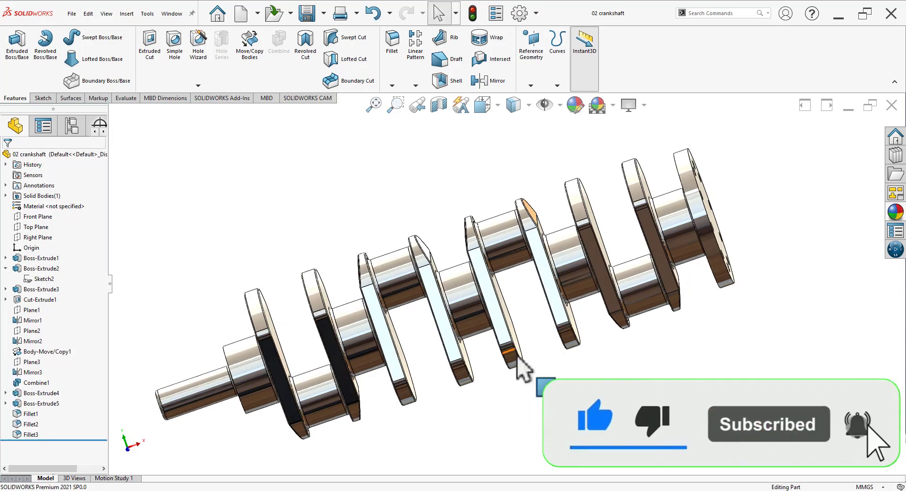
Orbit and zoom the crankshaft to inspect the tops of its webs
{"action": "mouse_move", "coordinate": [510, 384]}
{"action": "middle_mouse_down"}
{"action": "mouse_move", "coordinate": [526, 374]}
{"action": "mouse_move", "coordinate": [501, 350]}
{"action": "mouse_move", "coordinate": [524, 330]}
{"action": "mouse_move", "coordinate": [480, 323]}
{"action": "mouse_move", "coordinate": [397, 390]}
{"action": "mouse_move", "coordinate": [516, 314]}
{"action": "mouse_move", "coordinate": [537, 348]}
{"action": "mouse_move", "coordinate": [518, 276]}
{"action": "mouse_move", "coordinate": [559, 317]}
{"action": "mouse_move", "coordinate": [564, 296]}
{"action": "mouse_move", "coordinate": [505, 249]}
{"action": "mouse_move", "coordinate": [481, 313]}
{"action": "mouse_move", "coordinate": [499, 307]}
{"action": "middle_mouse_up"}
{"action": "scroll", "coordinate": [564, 295], "scroll_direction": "up", "scroll_amount": 2}
{"action": "scroll", "coordinate": [525, 309], "scroll_direction": "down", "scroll_amount": 4}
{"action": "scroll", "coordinate": [481, 312], "scroll_direction": "up", "scroll_amount": 2}
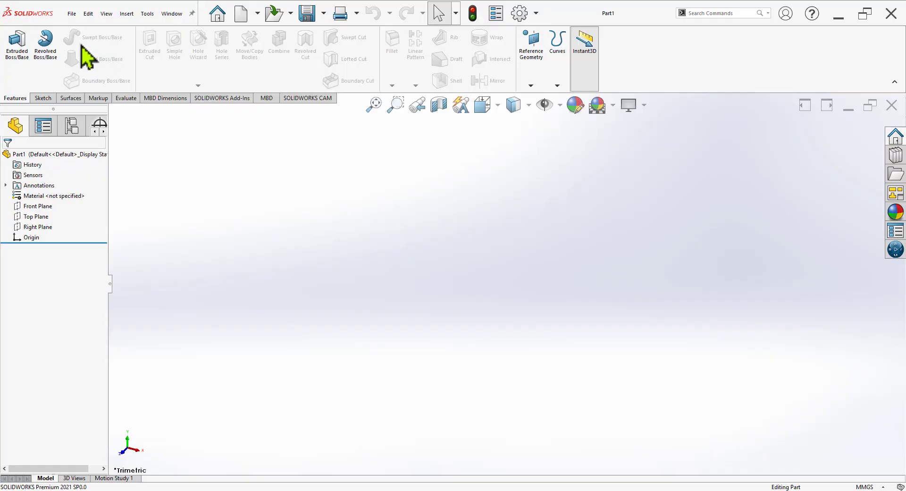
Start a new sketch on the Front Plane
{"action": "left_click", "coordinate": [41, 97]}
{"action": "left_click", "coordinate": [15, 42]}
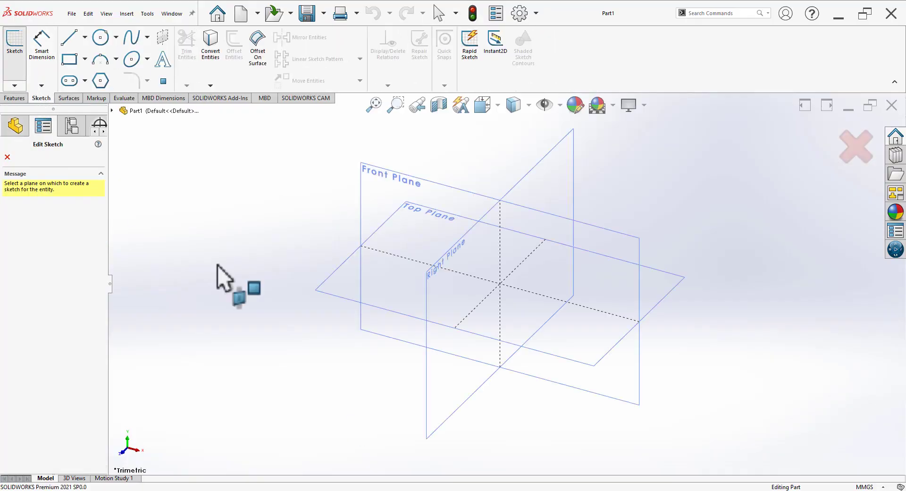
{"action": "left_click", "coordinate": [419, 186]}
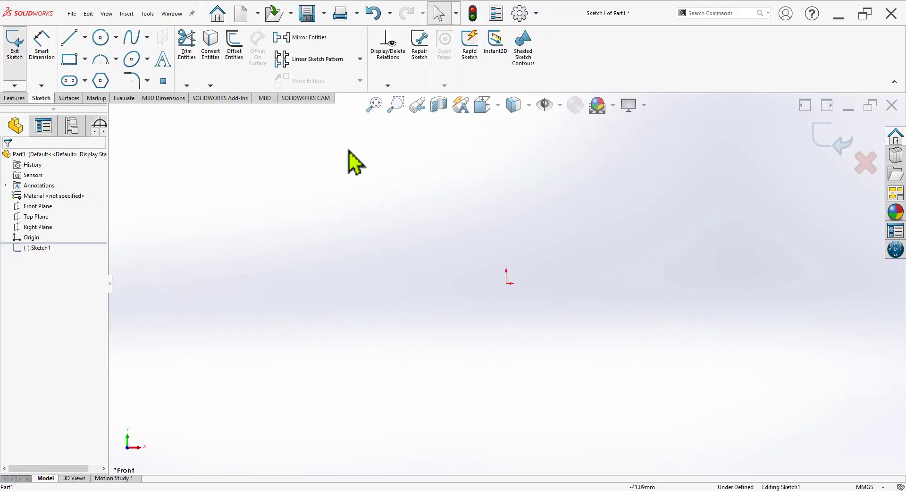
Add infinite vertical and horizontal centerlines through the origin
{"action": "left_click", "coordinate": [85, 36]}
{"action": "left_click", "coordinate": [90, 70]}
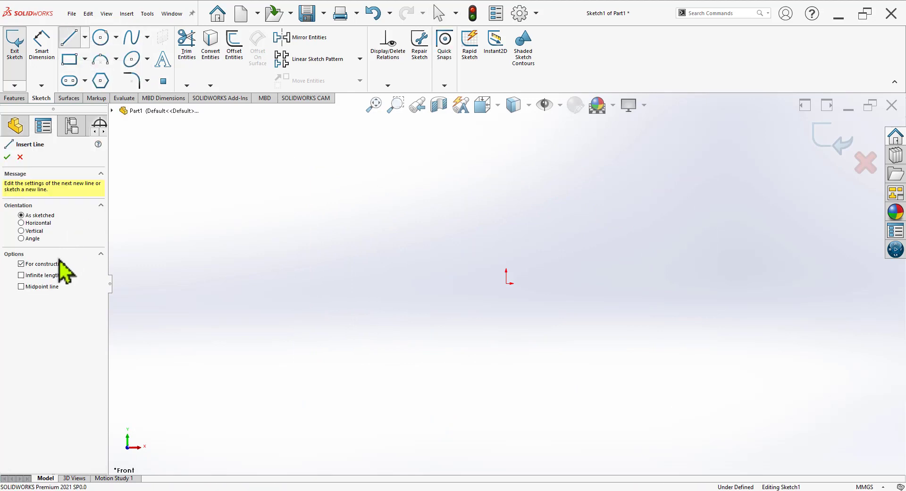
{"action": "left_click", "coordinate": [53, 277]}
{"action": "left_click_drag", "start_coordinate": [506, 283], "coordinate": [506, 295]}
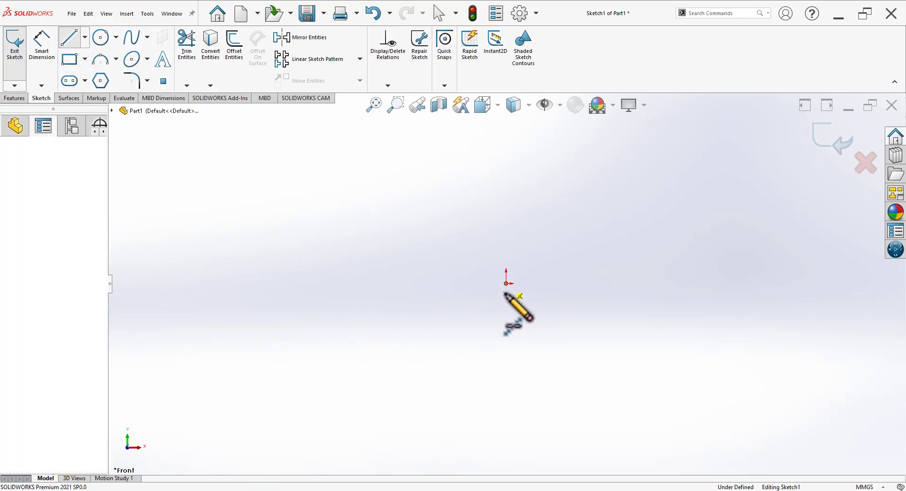
{"action": "left_click", "coordinate": [506, 283]}
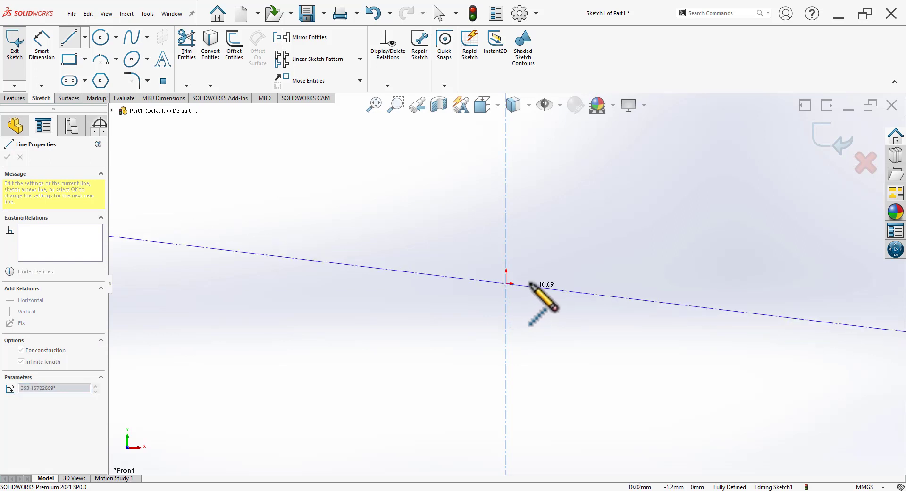
{"action": "left_click", "coordinate": [531, 283]}
{"action": "left_click", "coordinate": [7, 157]}
{"action": "left_click", "coordinate": [20, 157]}
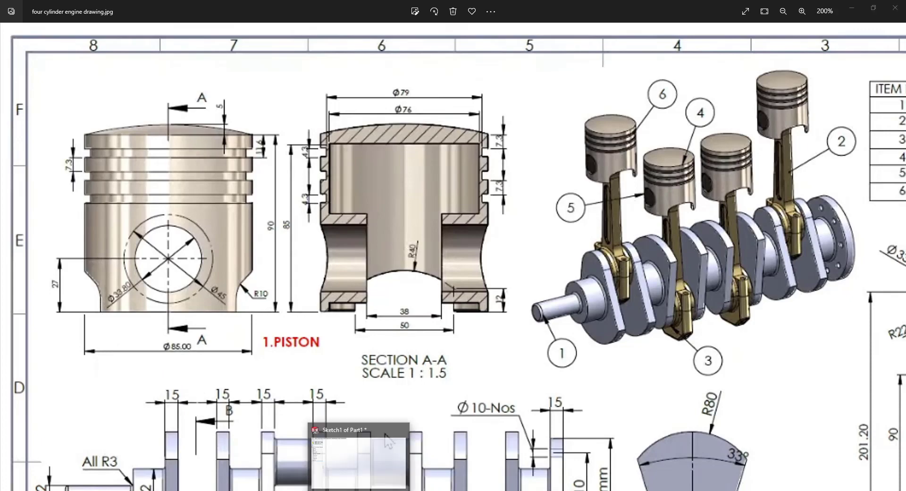
Draw the first profile lines from the horizontal axis across to the vertical axis
{"action": "left_click", "coordinate": [385, 434]}
{"action": "left_click", "coordinate": [68, 38]}
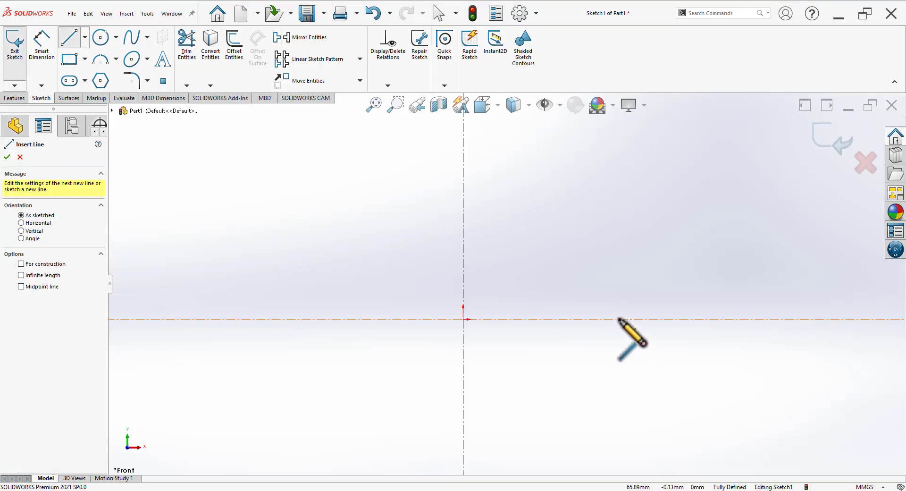
{"action": "left_click", "coordinate": [618, 319]}
{"action": "scroll", "coordinate": [616, 184], "scroll_direction": "up", "scroll_amount": 3}
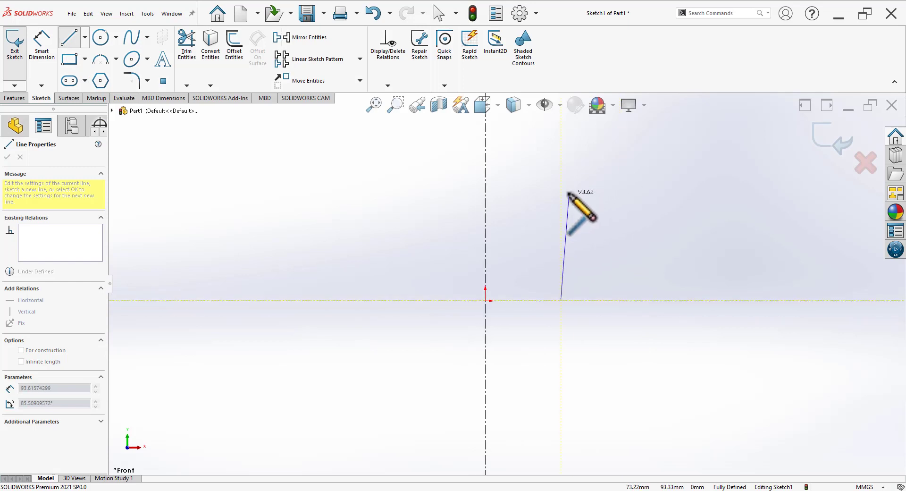
{"action": "left_click", "coordinate": [560, 207]}
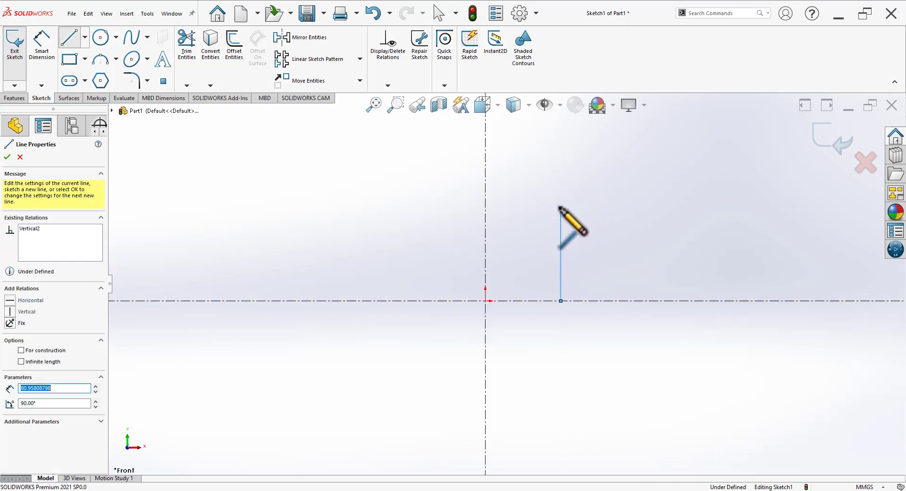
{"action": "left_click", "coordinate": [486, 207]}
{"action": "left_click", "coordinate": [485, 186]}
{"action": "right_click", "coordinate": [598, 173]}
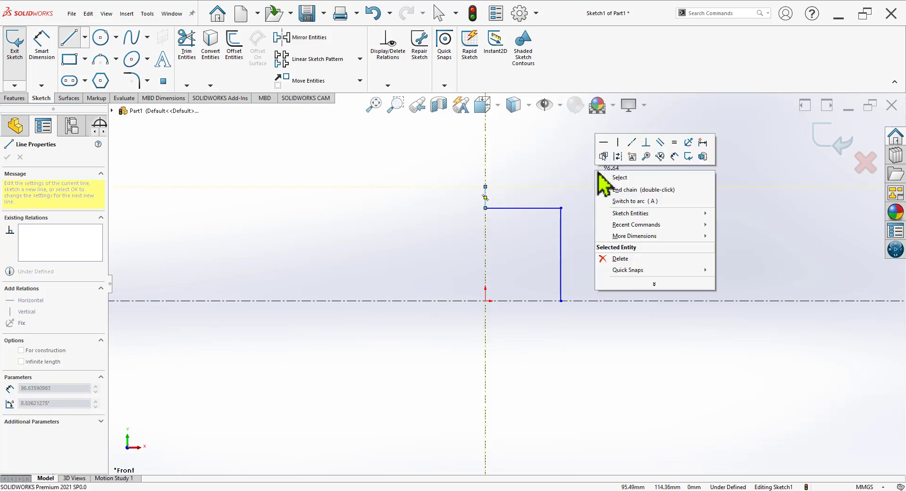
{"action": "left_click", "coordinate": [613, 178]}
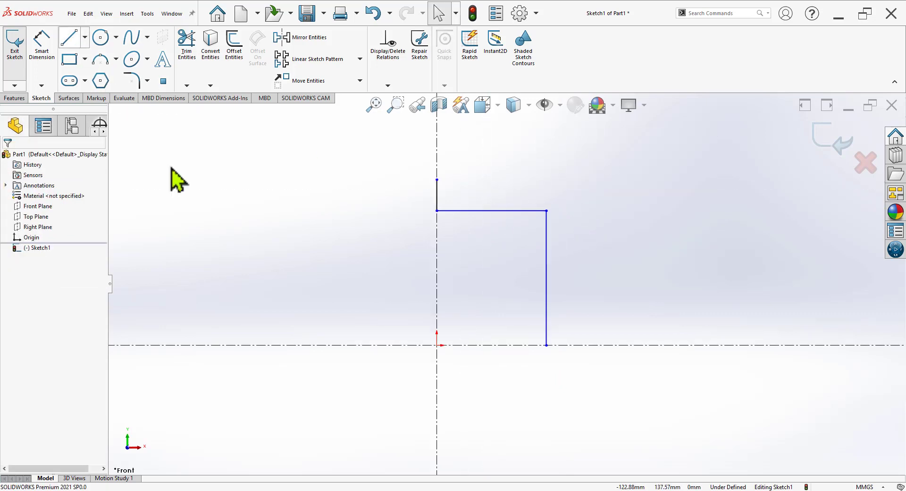
Draw the outer wall up toward the crown with the first two ring-groove notches
{"action": "key", "text": "l"}
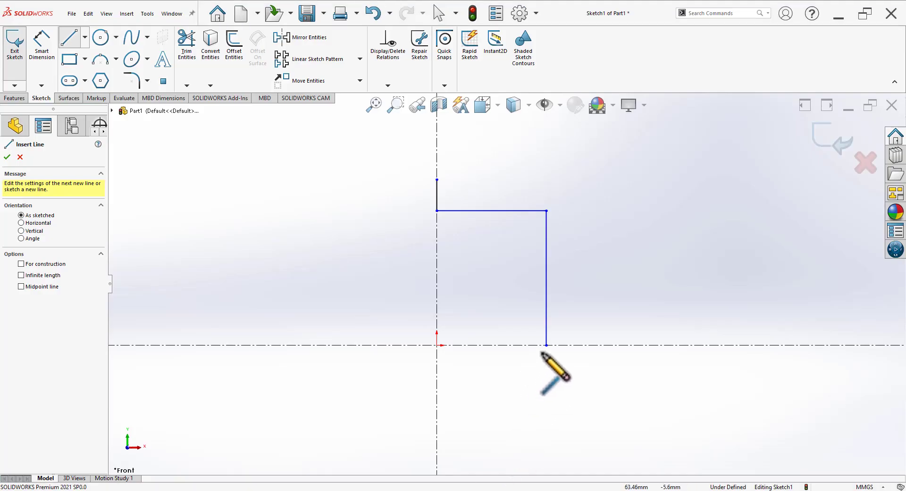
{"action": "left_click", "coordinate": [564, 345]}
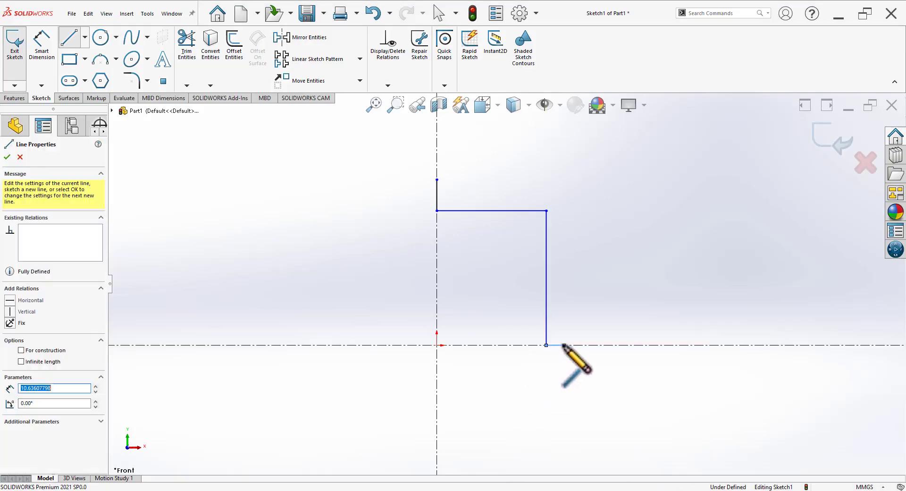
{"action": "left_click", "coordinate": [562, 179]}
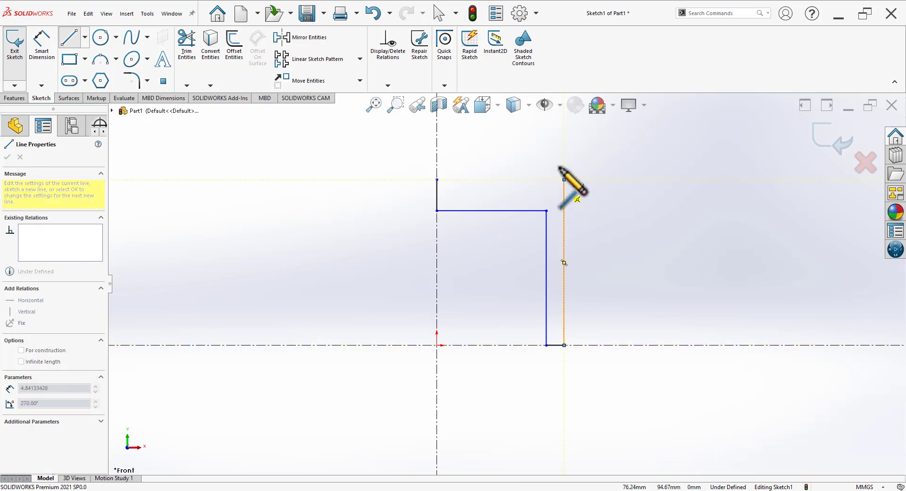
{"action": "scroll", "coordinate": [564, 189], "scroll_direction": "down", "scroll_amount": 4}
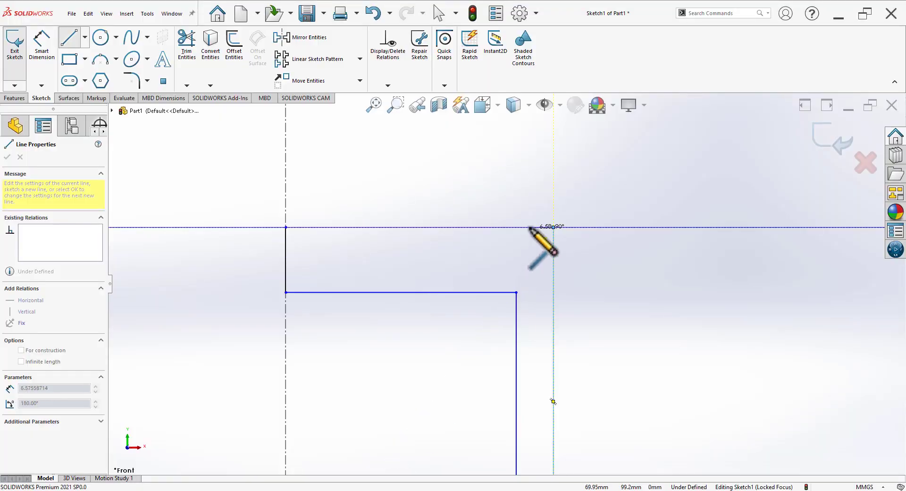
{"action": "left_click", "coordinate": [531, 227]}
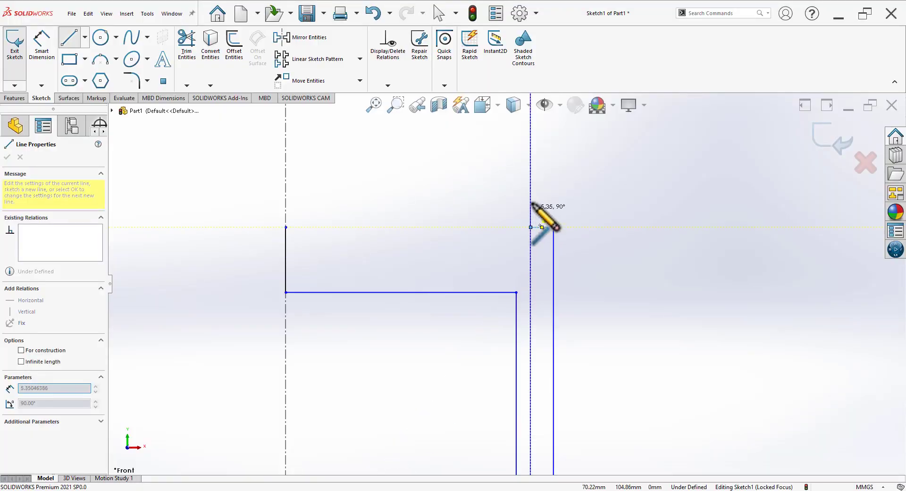
{"action": "left_click", "coordinate": [531, 201]}
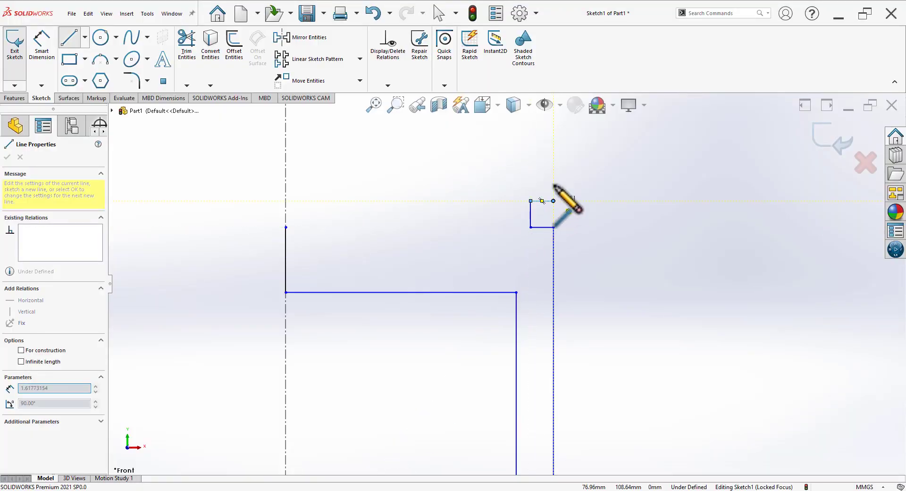
{"action": "left_click", "coordinate": [553, 201]}
{"action": "left_click", "coordinate": [553, 172]}
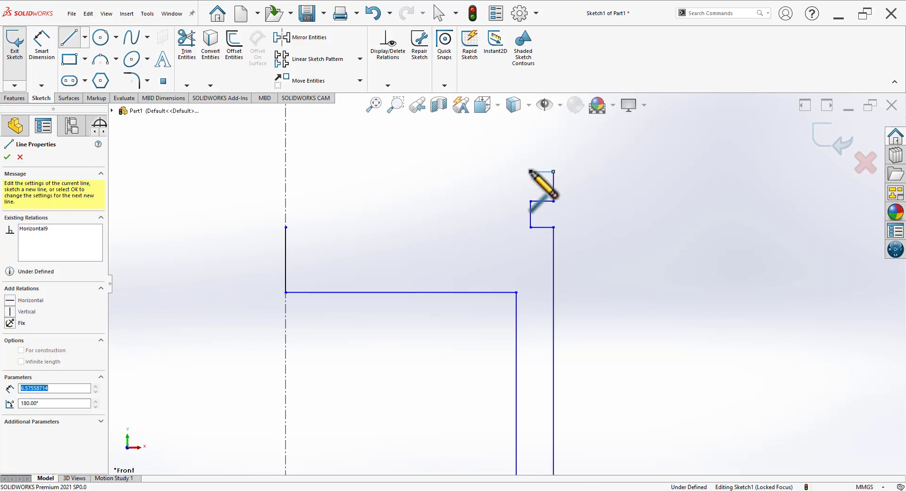
{"action": "left_click", "coordinate": [531, 172]}
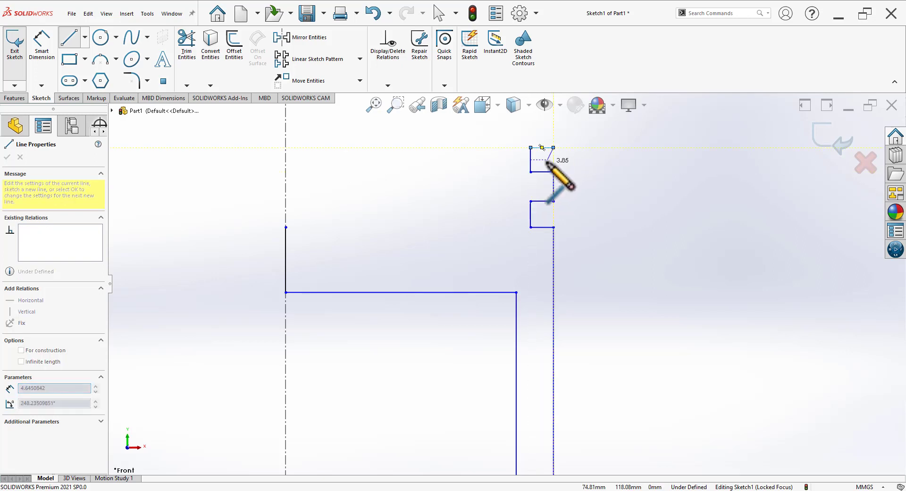
Outline the third ring groove, the top land and the crown edge
{"action": "scroll", "coordinate": [538, 155], "scroll_direction": "up", "scroll_amount": 4}
{"action": "scroll", "coordinate": [542, 202], "scroll_direction": "down", "scroll_amount": 3}
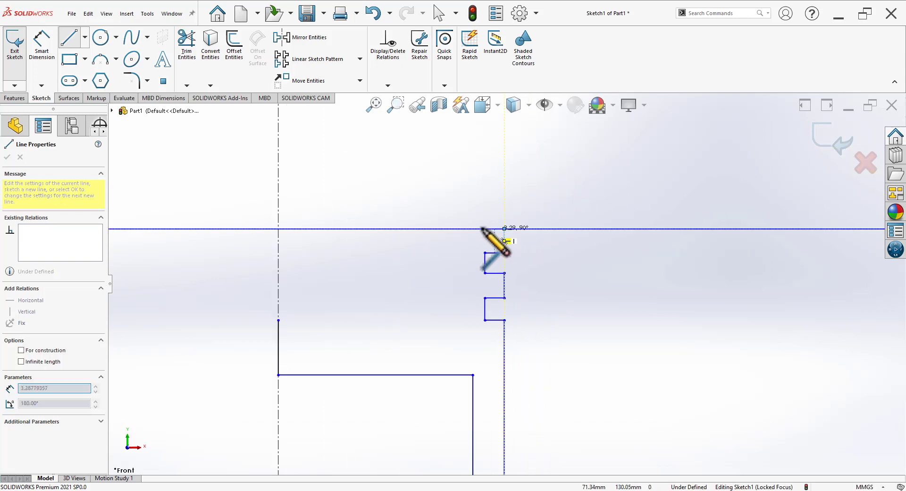
{"action": "left_click", "coordinate": [482, 228]}
{"action": "left_click", "coordinate": [486, 228]}
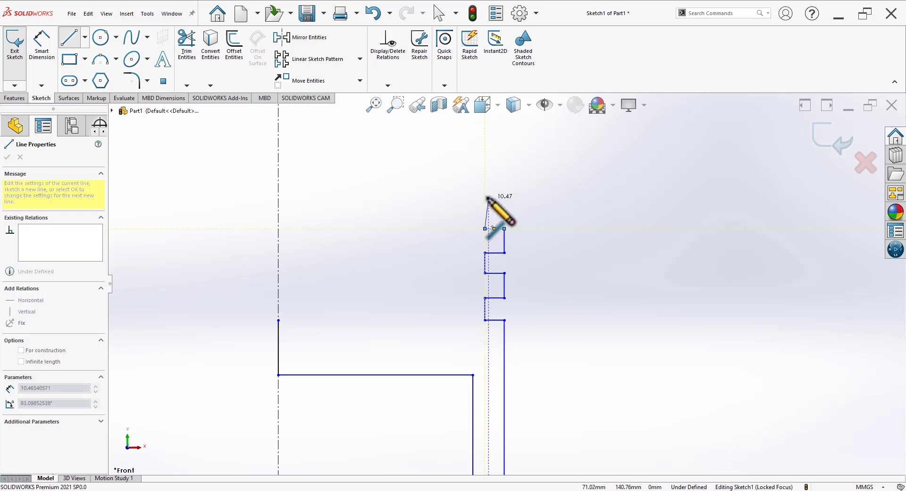
{"action": "left_click", "coordinate": [504, 200]}
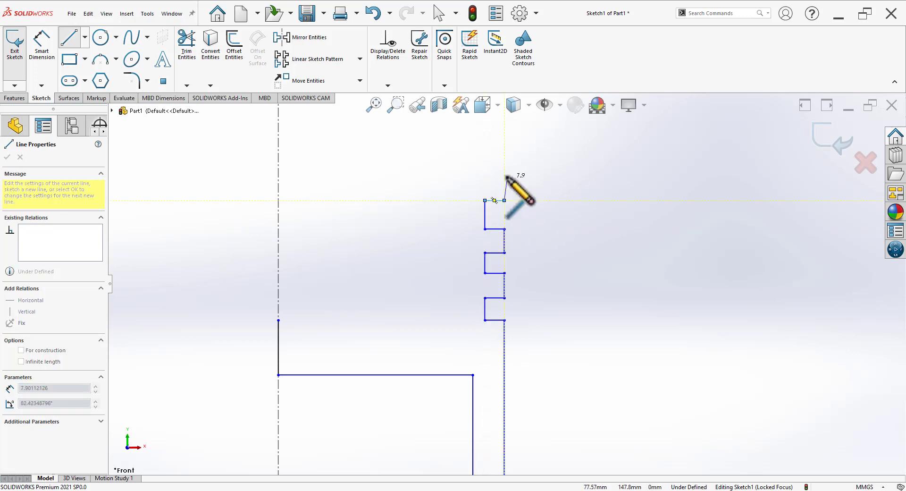
{"action": "left_click", "coordinate": [503, 200]}
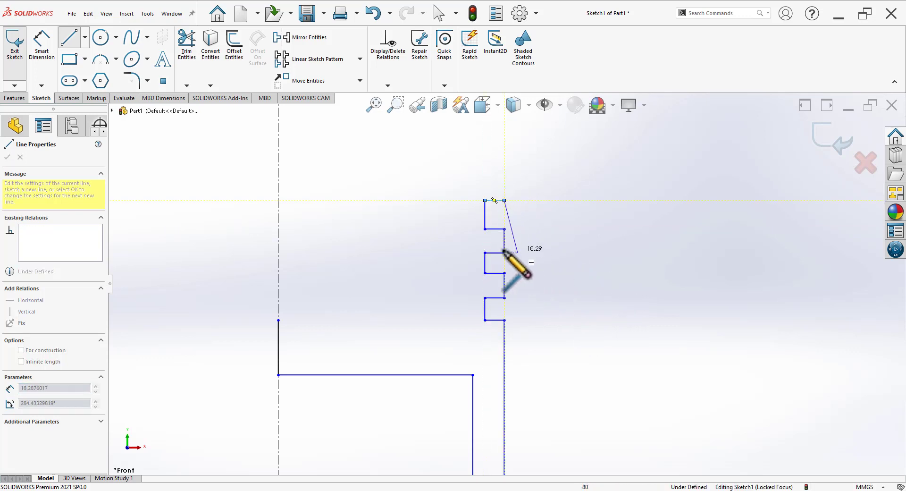
{"action": "left_click", "coordinate": [503, 170]}
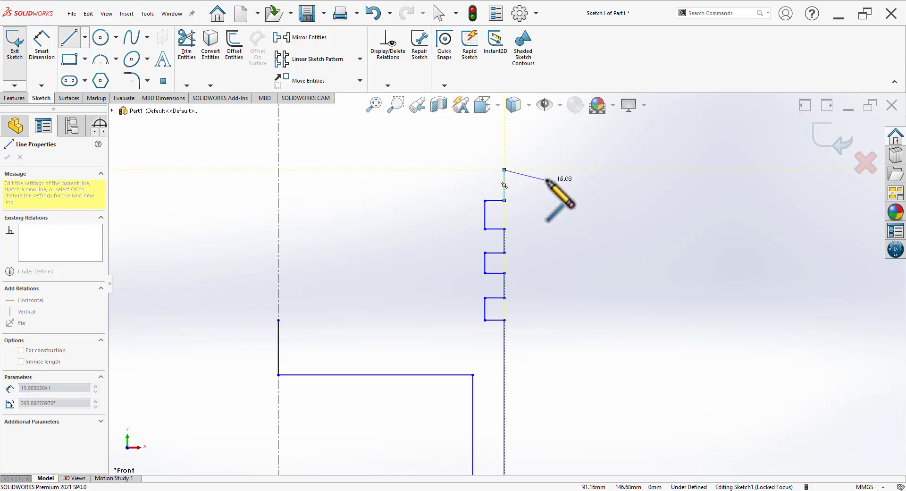
{"action": "right_click", "coordinate": [550, 185]}
{"action": "left_click", "coordinate": [561, 187]}
Check the engine drawing, then stretch the axis line upward and fit the sketch in view
{"action": "key", "text": "alt+Tab"}
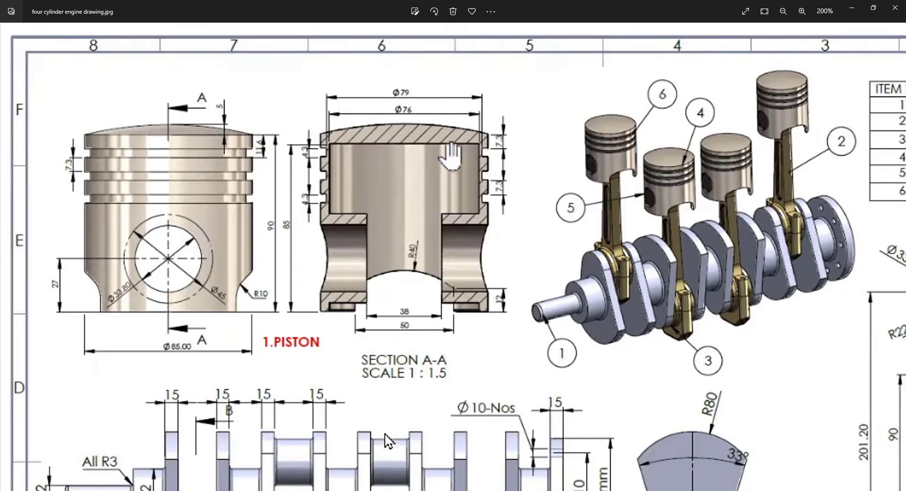
{"action": "key", "text": "alt+Tab"}
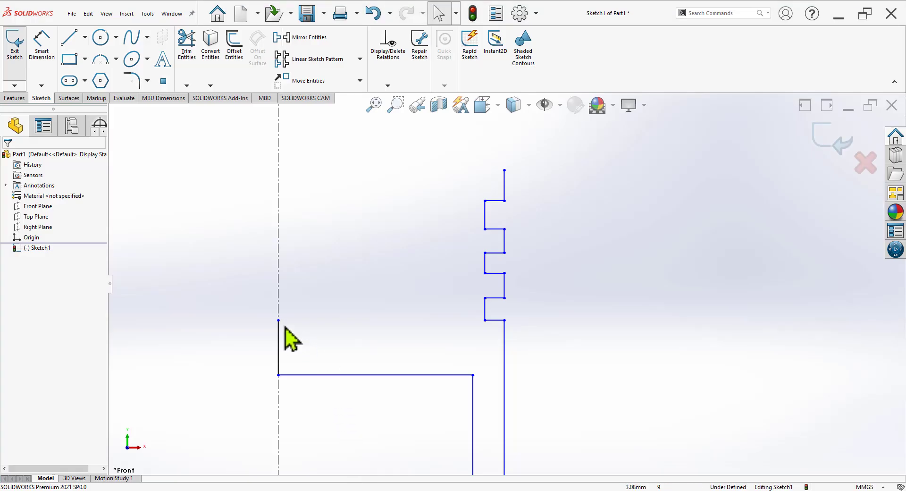
{"action": "left_click_drag", "start_coordinate": [280, 321], "coordinate": [283, 126]}
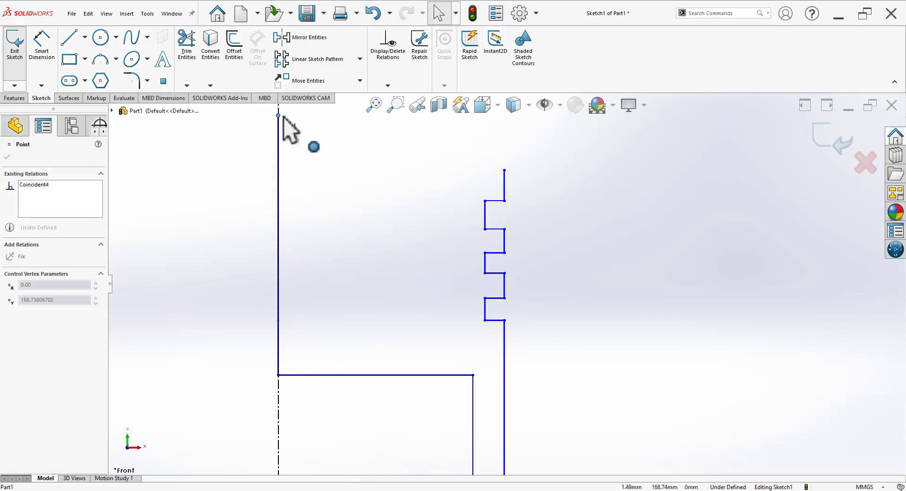
{"action": "left_click", "coordinate": [364, 222]}
{"action": "scroll", "coordinate": [364, 222], "scroll_direction": "up", "scroll_amount": 1}
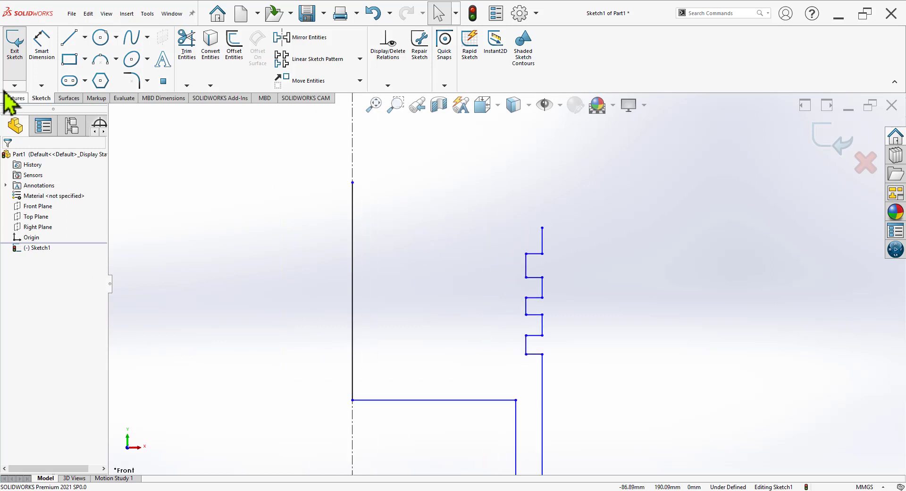
{"action": "scroll", "coordinate": [507, 284], "scroll_direction": "up", "scroll_amount": 3}
{"action": "scroll", "coordinate": [514, 465], "scroll_direction": "down", "scroll_amount": 2}
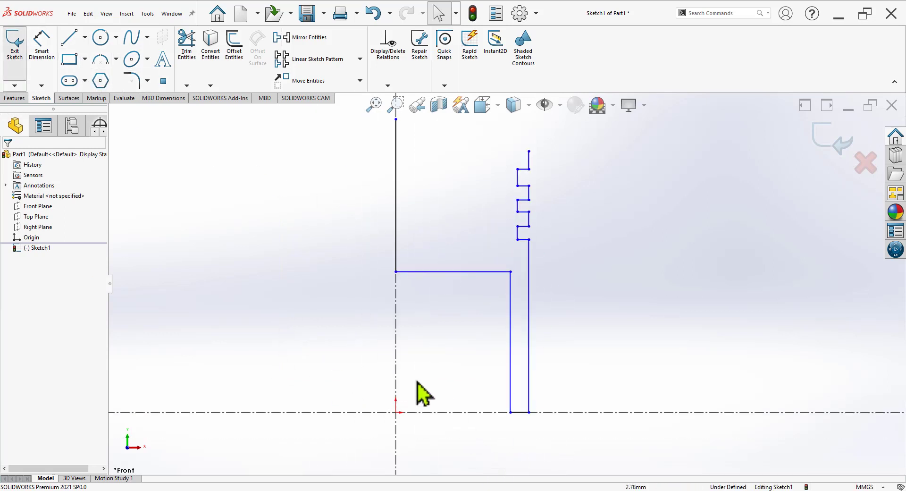
{"action": "key", "text": "z"}
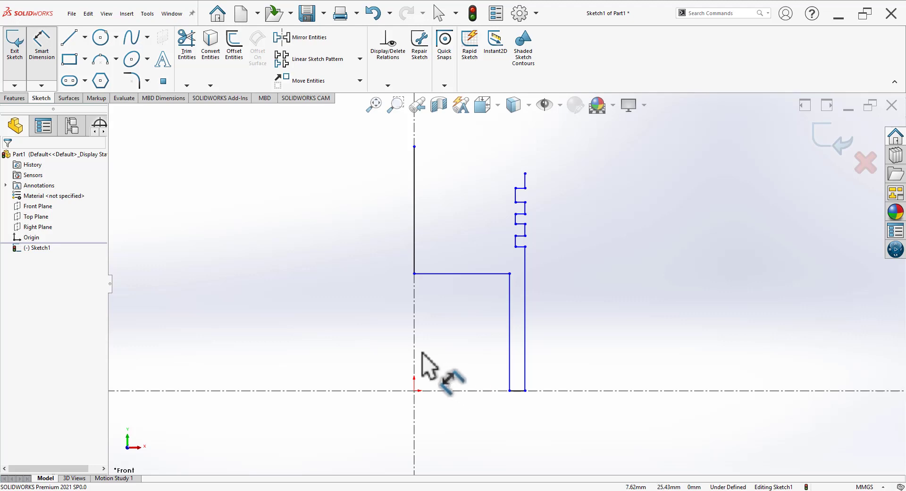
Dimension the inner and groove diameters to 76 and 79 about the centreline
{"action": "left_click", "coordinate": [414, 364]}
{"action": "left_click", "coordinate": [509, 363]}
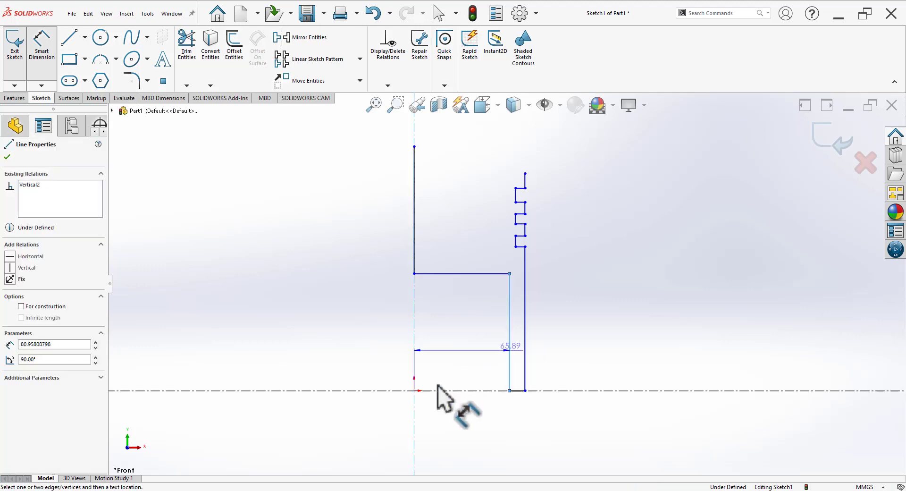
{"action": "left_click", "coordinate": [394, 417]}
{"action": "type", "text": "76"}
{"action": "key", "text": "Return"}
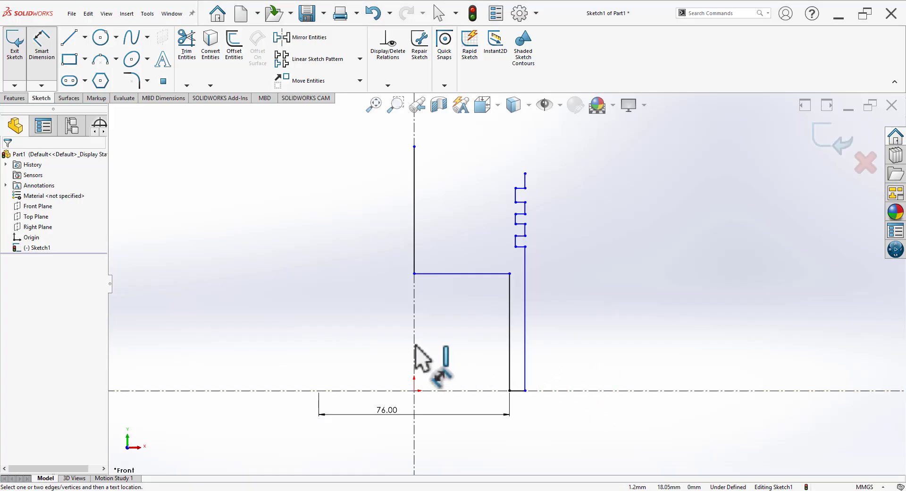
{"action": "left_click", "coordinate": [414, 358]}
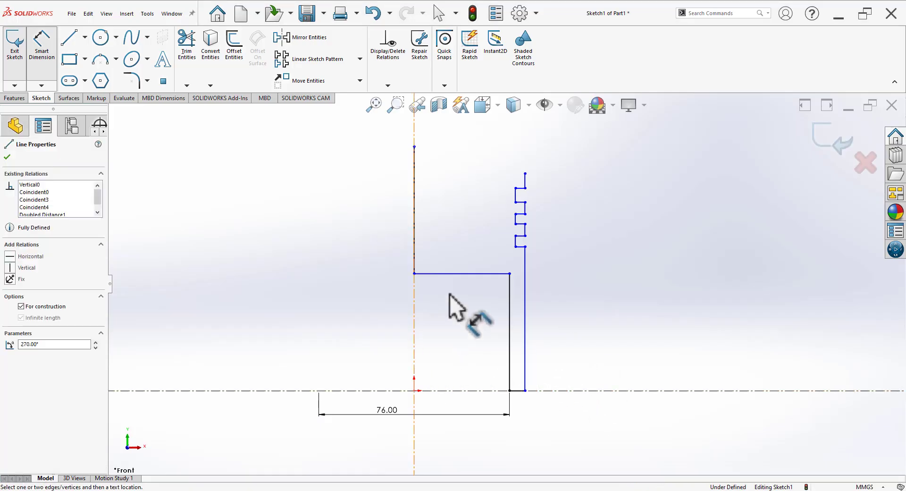
{"action": "left_click", "coordinate": [515, 246]}
{"action": "left_click", "coordinate": [394, 444]}
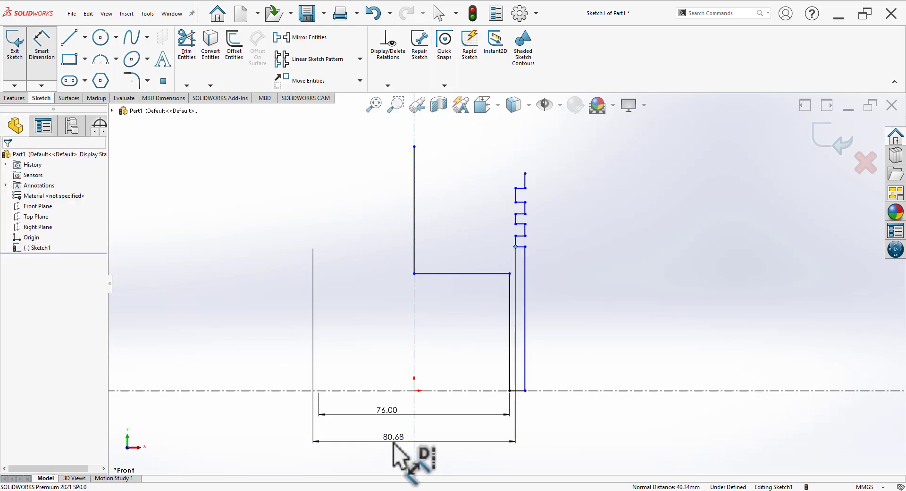
{"action": "type", "text": "79"}
{"action": "key", "text": "Return"}
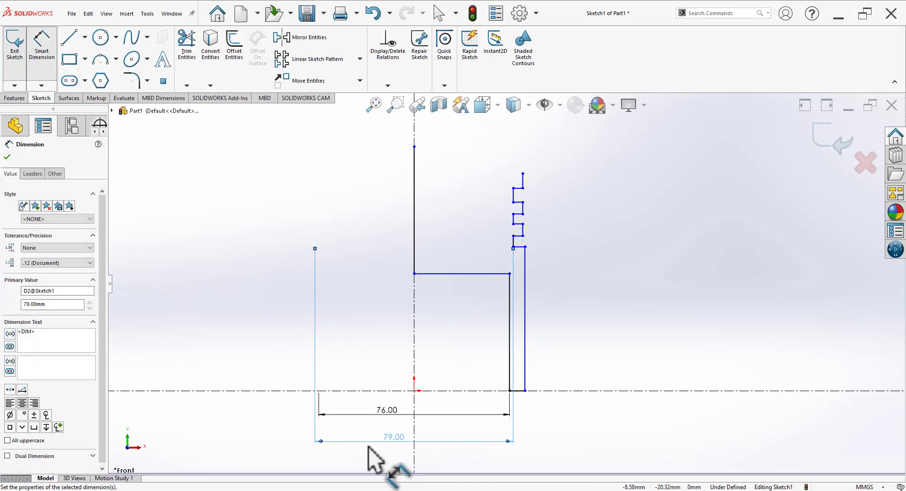
{"action": "left_click", "coordinate": [651, 325]}
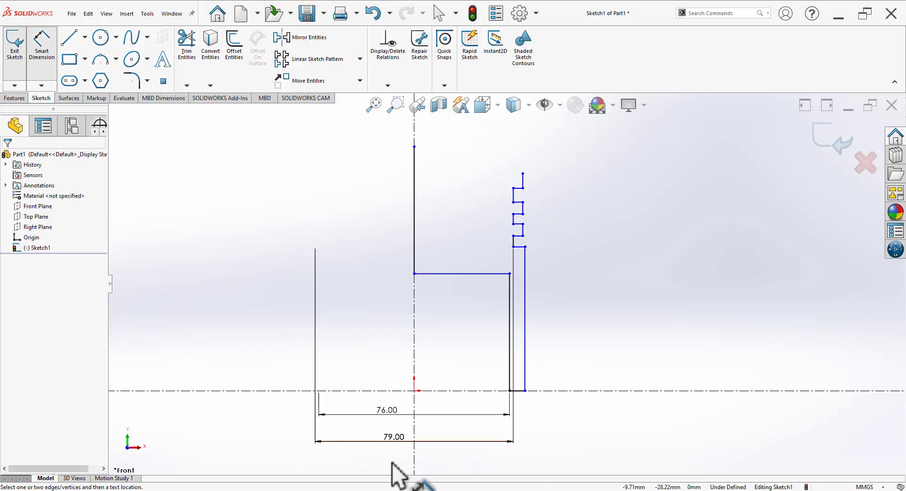
Add the 85 outer diameter about the centreline
{"action": "left_click", "coordinate": [415, 468]}
{"action": "left_click", "coordinate": [525, 384]}
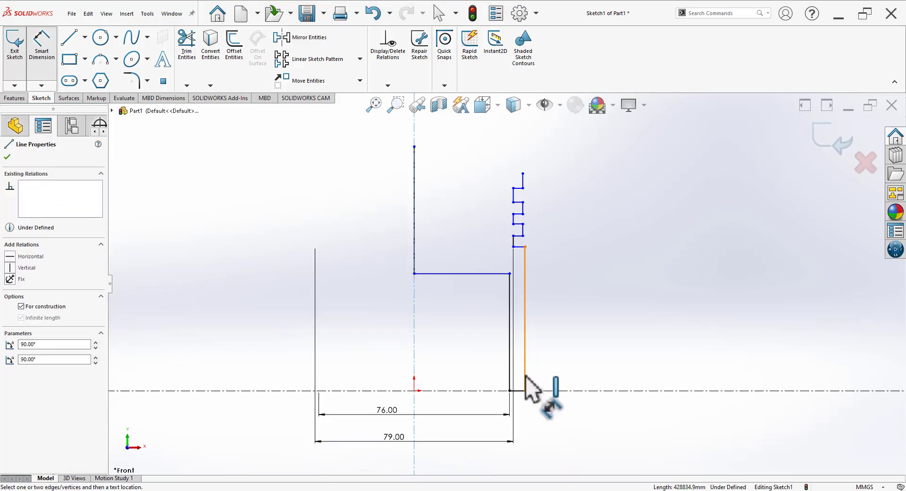
{"action": "left_click", "coordinate": [384, 464]}
{"action": "type", "text": "85"}
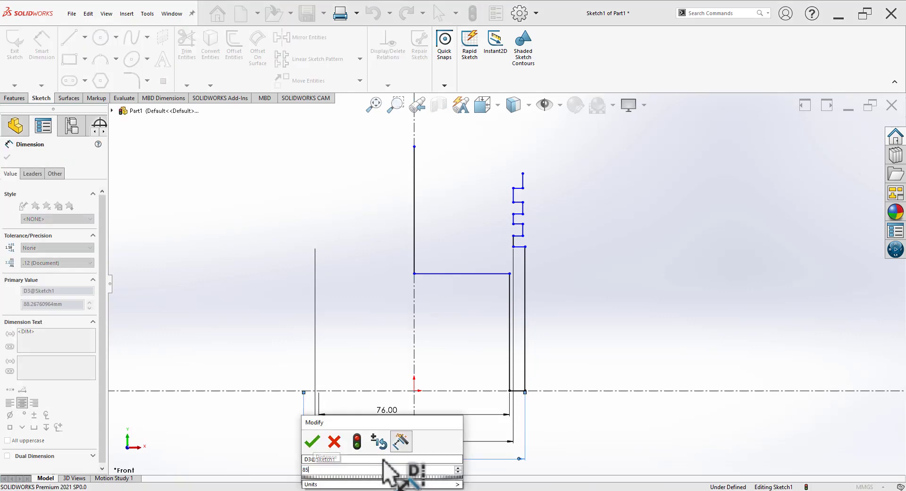
{"action": "key", "text": "Return"}
{"action": "key", "text": "Escape"}
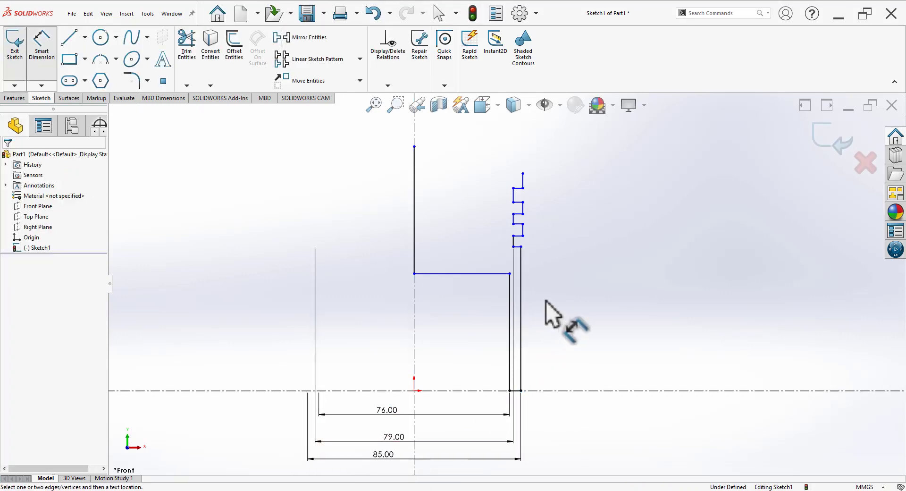
{"action": "key", "text": "Escape"}
{"action": "scroll", "coordinate": [584, 206], "scroll_direction": "down", "scroll_amount": 3}
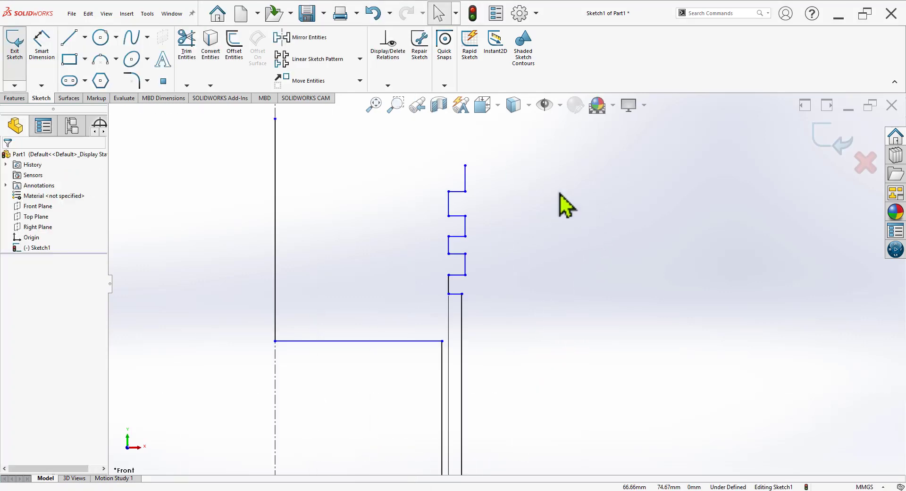
Make the four outer step lines collinear
{"action": "left_click", "coordinate": [465, 180]}
{"action": "left_click", "coordinate": [465, 227], "text": "ctrl"}
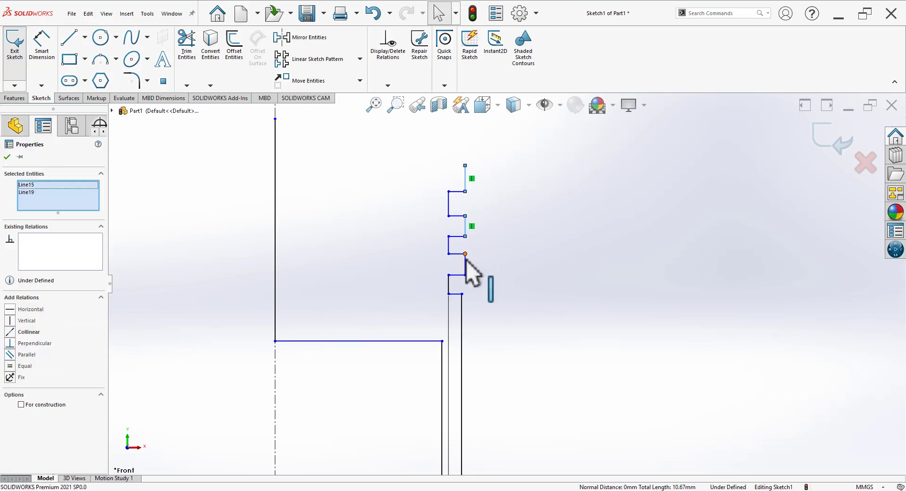
{"action": "left_click", "coordinate": [465, 264], "text": "ctrl"}
{"action": "left_click", "coordinate": [462, 309], "text": "ctrl"}
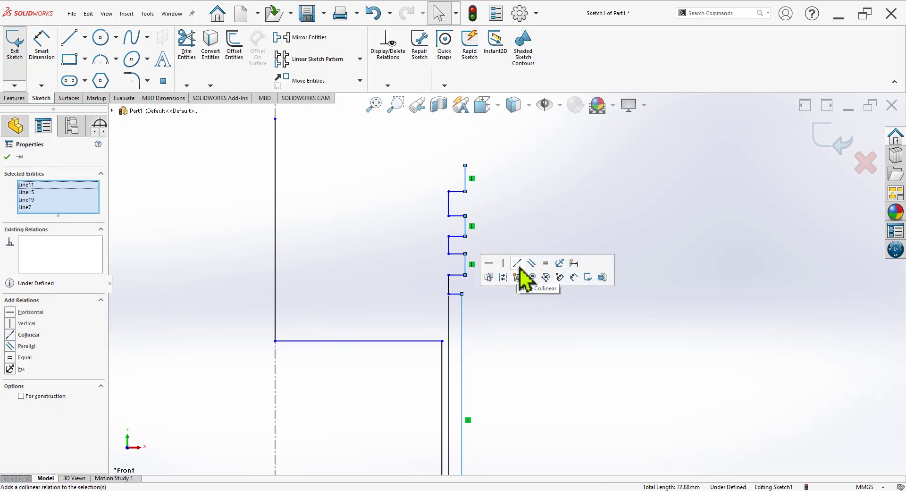
{"action": "left_click", "coordinate": [518, 263]}
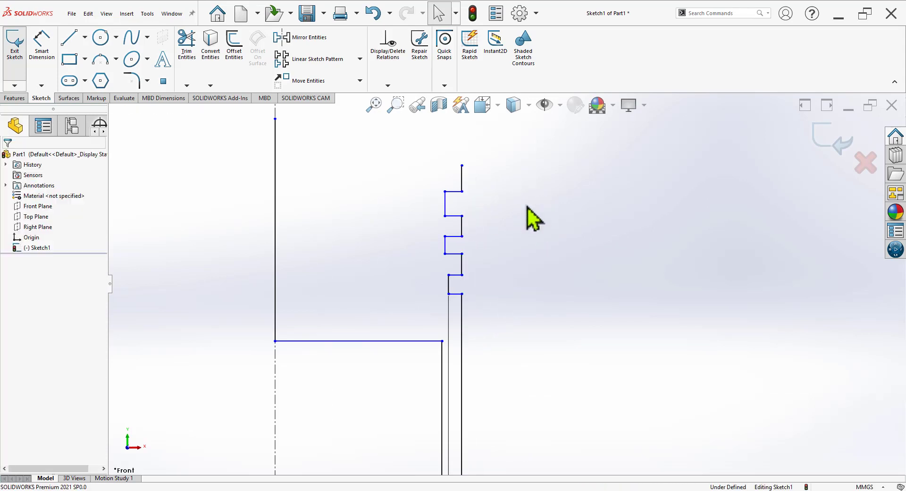
Make the three ring-groove bottom lines collinear and equal in length
{"action": "left_click", "coordinate": [445, 205]}
{"action": "left_click", "coordinate": [448, 284], "text": "ctrl"}
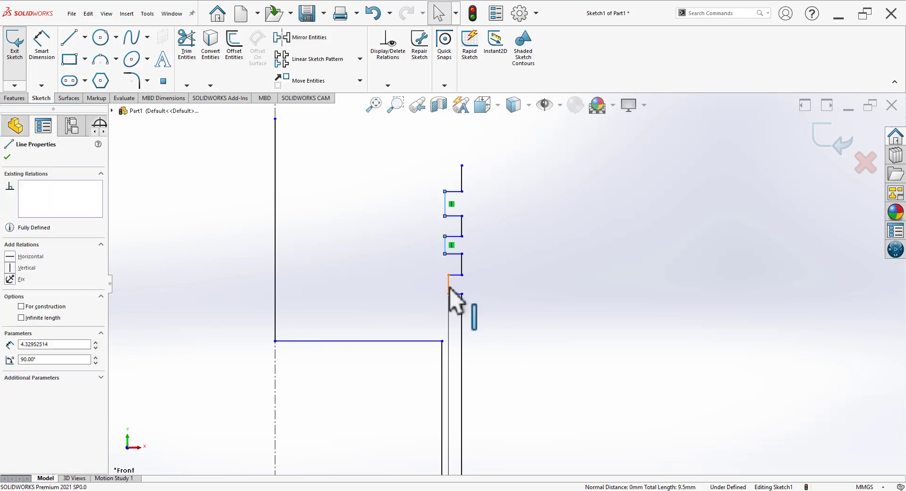
{"action": "left_click", "coordinate": [445, 244], "text": "ctrl"}
{"action": "left_click", "coordinate": [505, 245]}
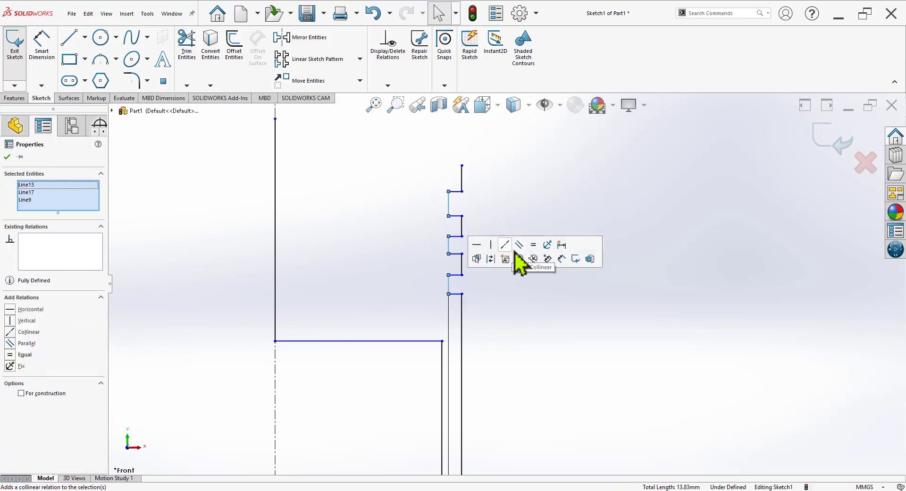
{"action": "left_click", "coordinate": [533, 246]}
{"action": "left_click", "coordinate": [551, 196]}
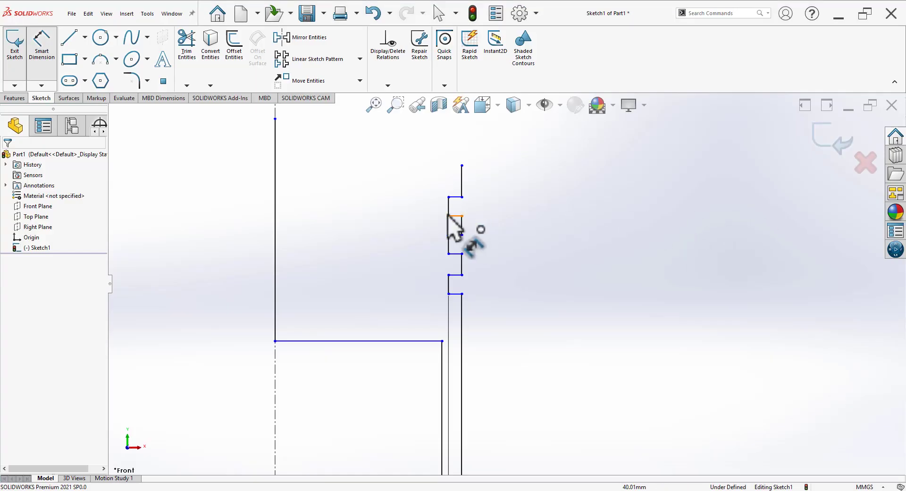
Dimension the top groove step to 4.30 and the next land to 7.30
{"action": "left_click", "coordinate": [448, 206]}
{"action": "left_click", "coordinate": [412, 179]}
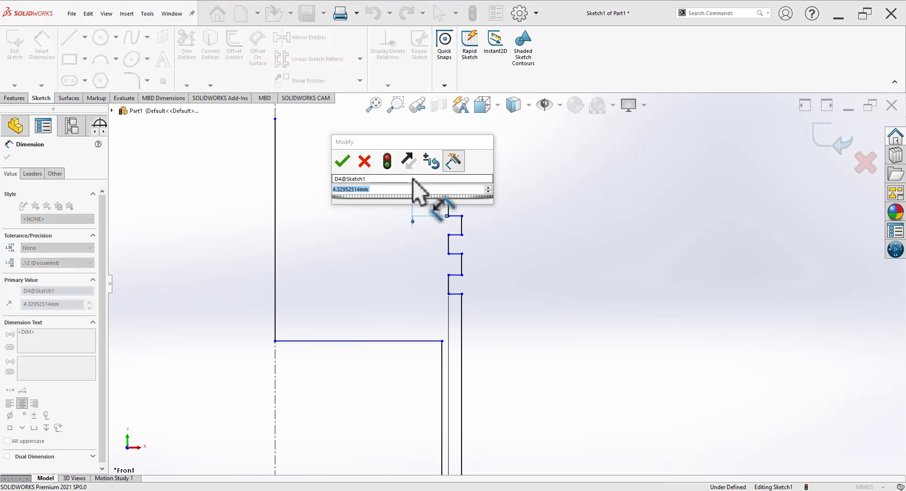
{"action": "key", "text": "Return"}
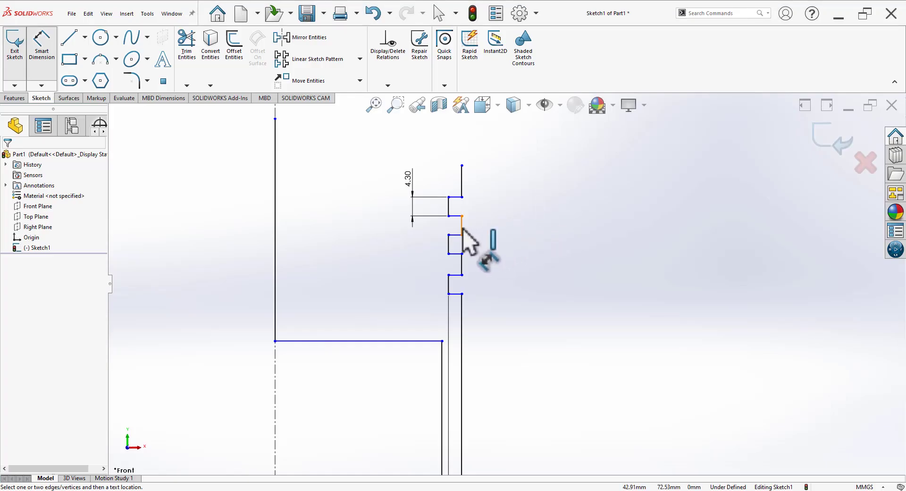
{"action": "left_click", "coordinate": [462, 225]}
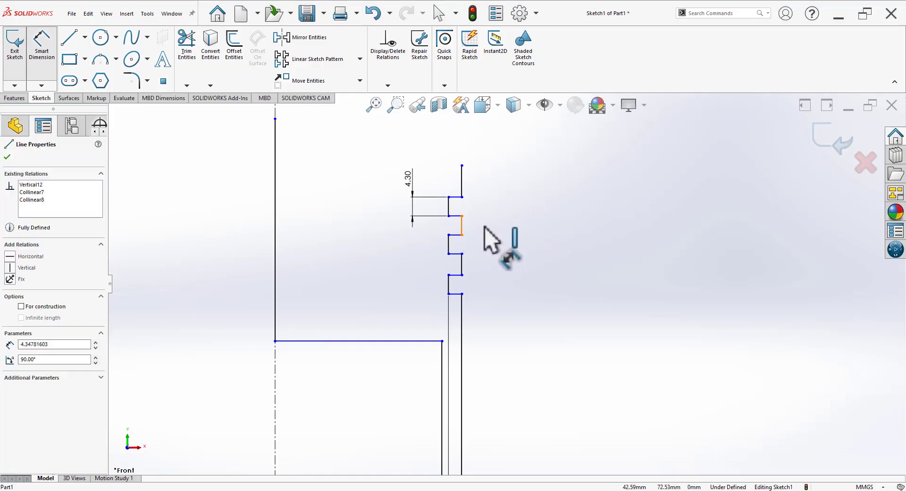
{"action": "left_click", "coordinate": [498, 228]}
{"action": "type", "text": "7."}
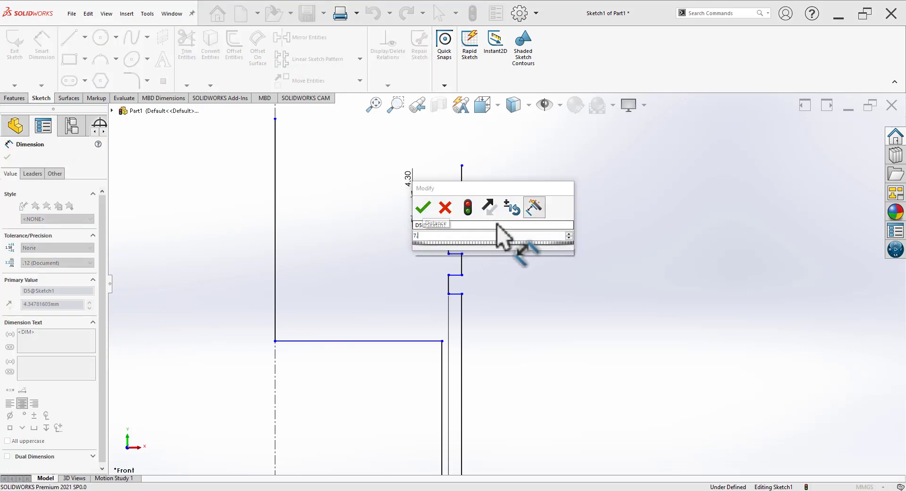
{"action": "type", "text": "3"}
{"action": "key", "text": "Return"}
{"action": "key", "text": "Escape"}
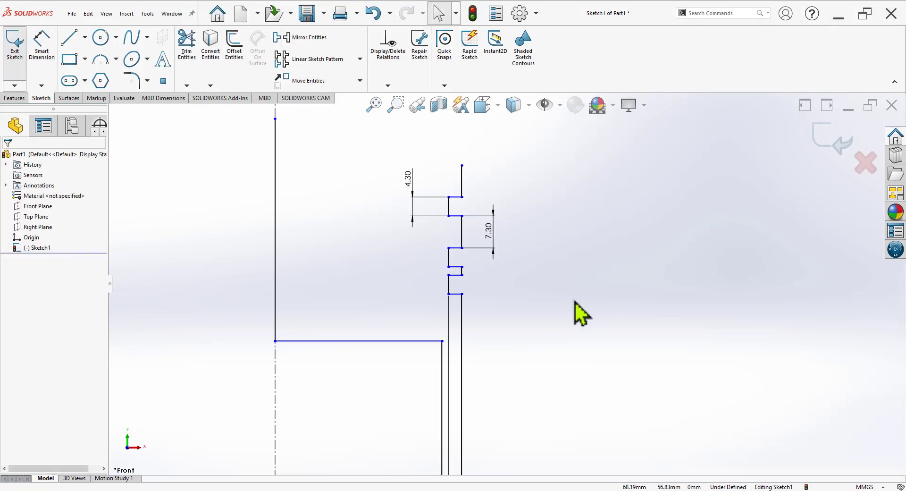
Make the lower lands equal to the 7.30 land, then bring up the engine drawing
{"action": "scroll", "coordinate": [535, 269], "scroll_direction": "down", "scroll_amount": 1}
{"action": "scroll", "coordinate": [536, 269], "scroll_direction": "down", "scroll_amount": 1}
{"action": "left_click", "coordinate": [428, 233]}
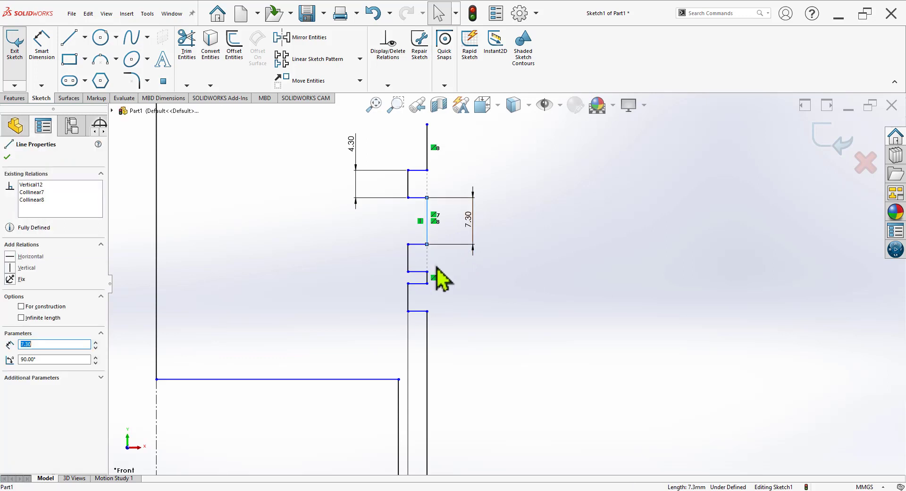
{"action": "left_click", "coordinate": [426, 278], "text": "ctrl"}
{"action": "left_click", "coordinate": [427, 155], "text": "ctrl"}
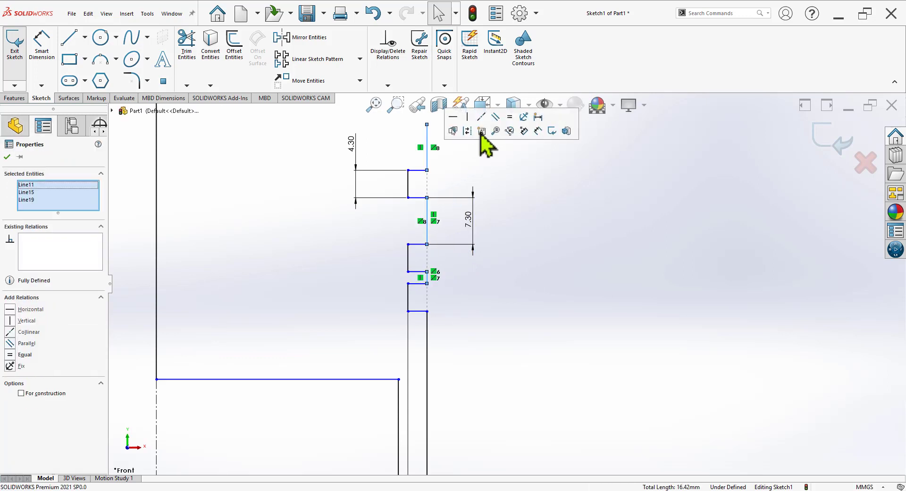
{"action": "left_click", "coordinate": [510, 118]}
{"action": "left_click", "coordinate": [519, 292]}
{"action": "scroll", "coordinate": [528, 290], "scroll_direction": "up", "scroll_amount": 3}
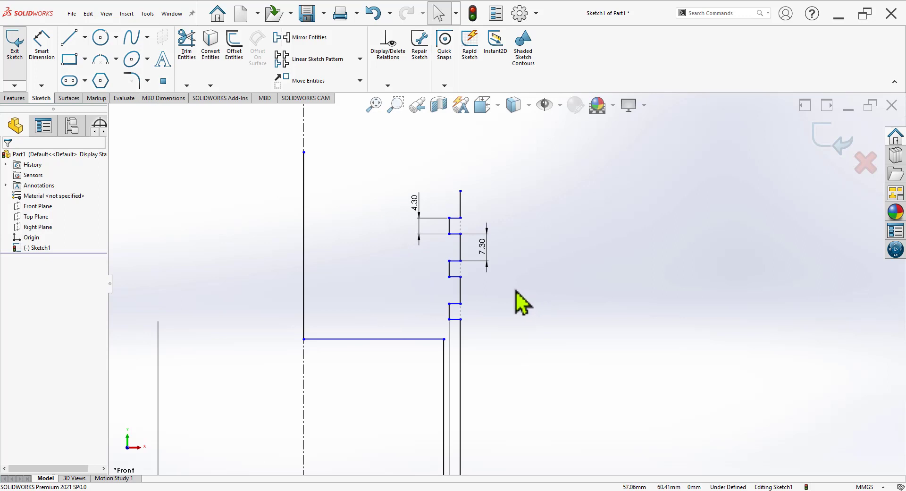
{"action": "scroll", "coordinate": [514, 295], "scroll_direction": "up", "scroll_amount": 3}
{"action": "key", "text": "alt+Tab"}
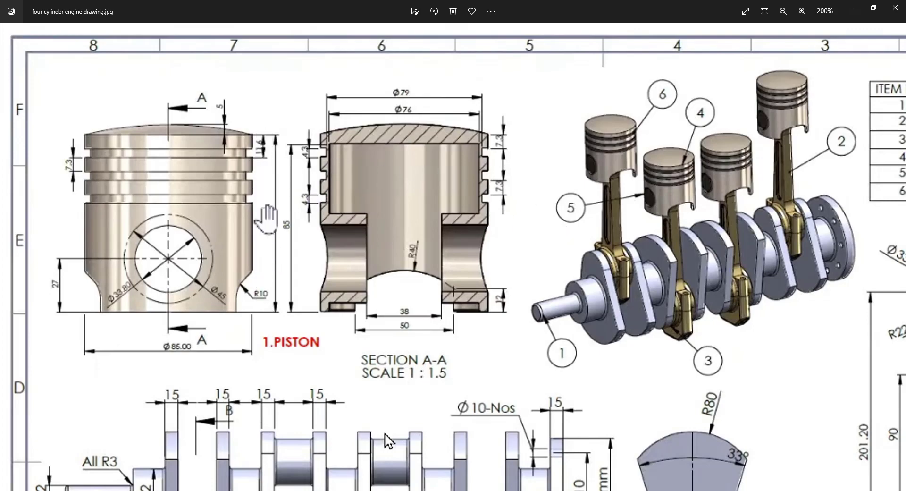
Dimension the outer wall's top point 90 mm above the horizontal centreline, checking the engine drawing
{"action": "key", "text": "alt+Tab"}
{"action": "left_click", "coordinate": [48, 59]}
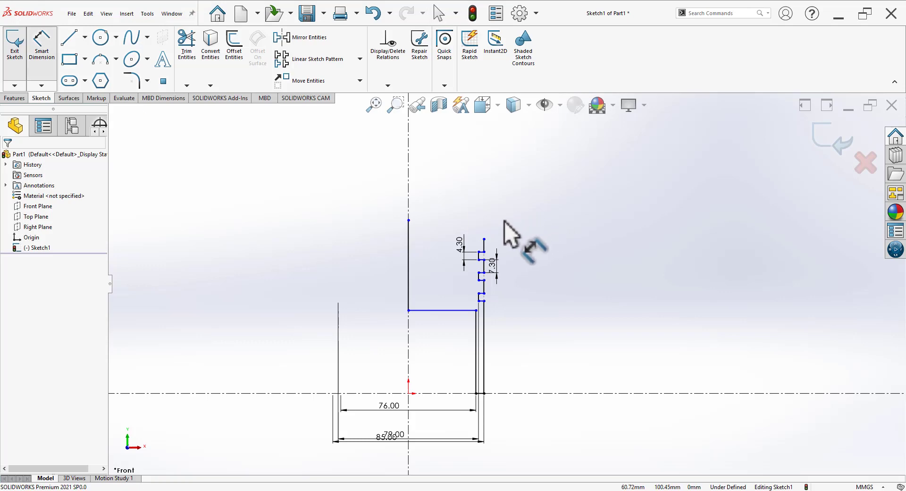
{"action": "left_click", "coordinate": [484, 239]}
{"action": "left_click", "coordinate": [505, 393]}
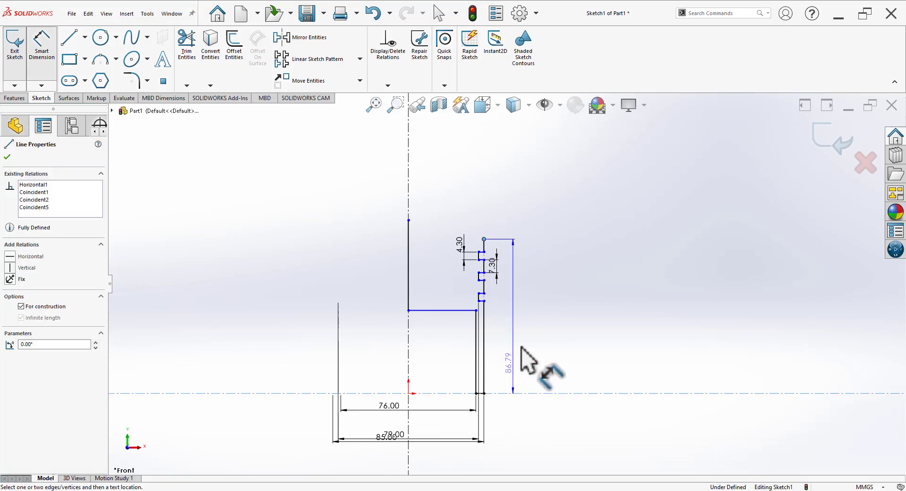
{"action": "left_click", "coordinate": [523, 354]}
{"action": "type", "text": "90"}
{"action": "key", "text": "Return"}
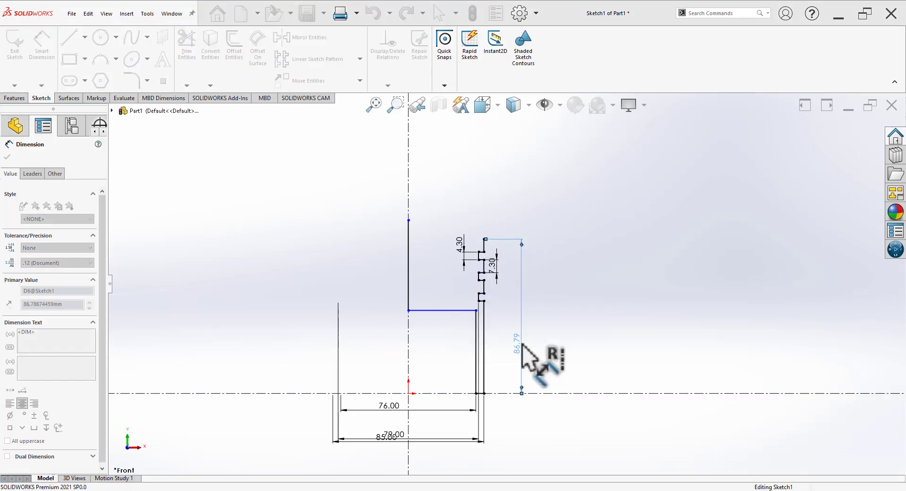
{"action": "scroll", "coordinate": [545, 293], "scroll_direction": "down", "scroll_amount": 2}
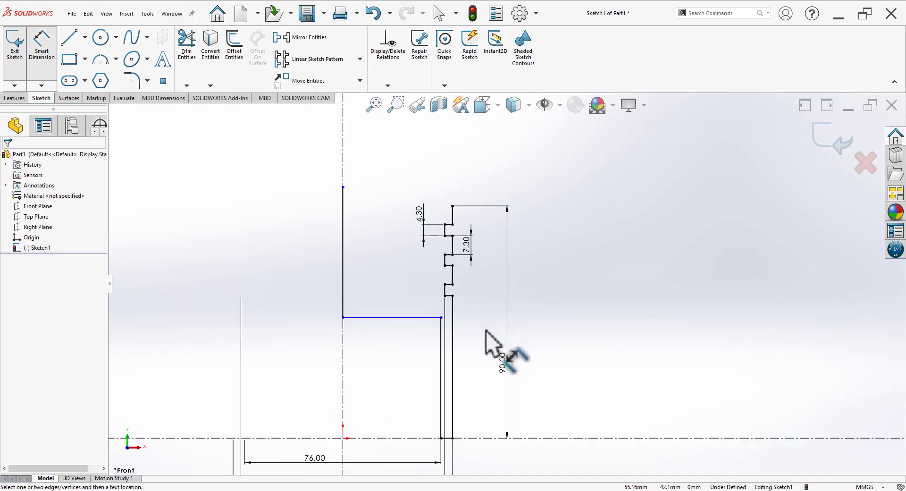
{"action": "key", "text": "alt+Tab"}
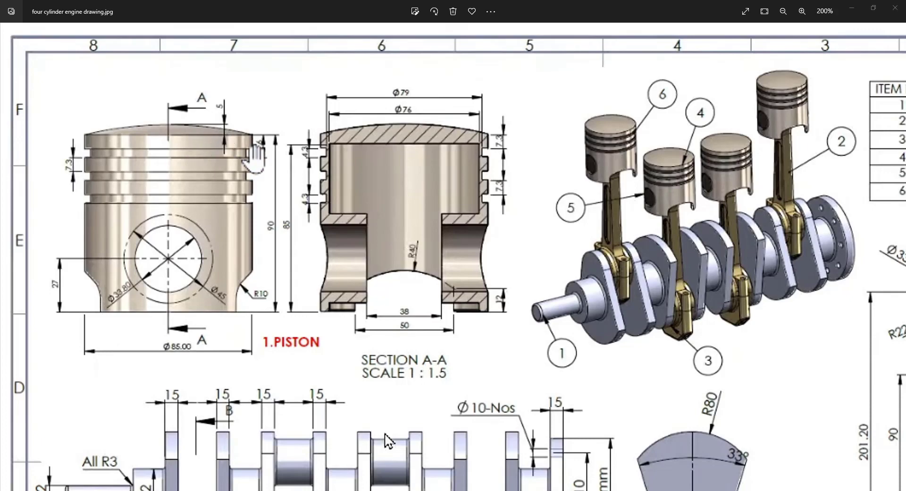
{"action": "key", "text": "alt+Tab"}
Draw a three-point crown arc across the top with its centre on the vertical centreline
{"action": "left_click", "coordinate": [115, 59]}
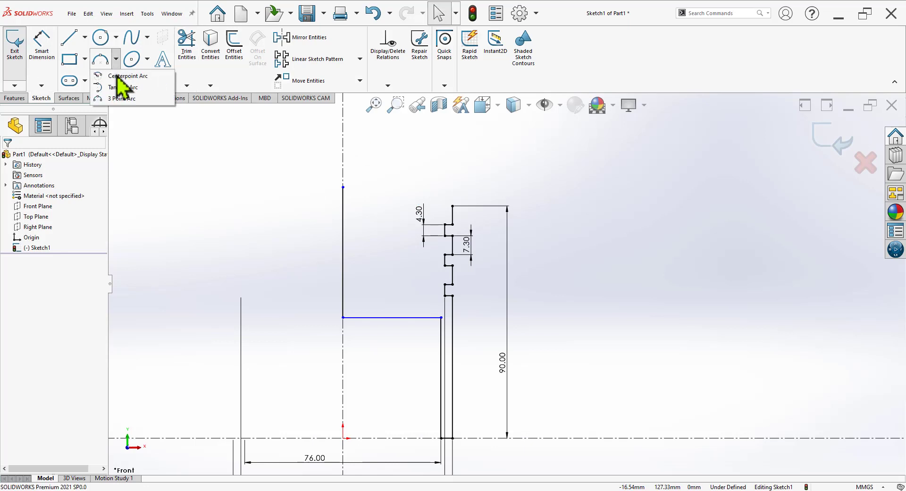
{"action": "left_click", "coordinate": [120, 97]}
{"action": "left_click", "coordinate": [343, 186]}
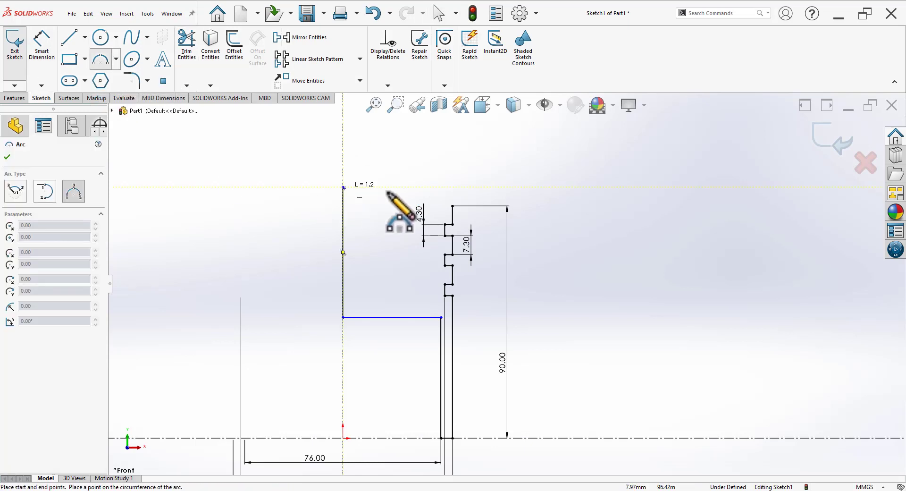
{"action": "left_click", "coordinate": [452, 206]}
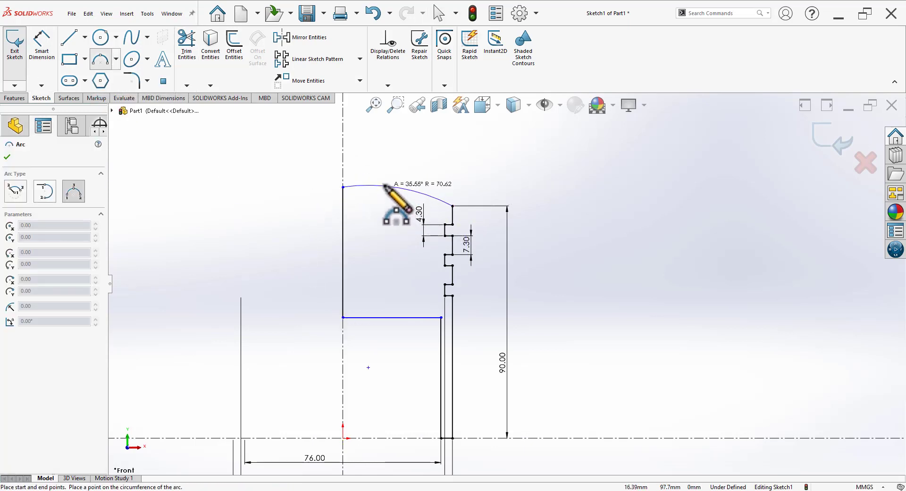
{"action": "left_click", "coordinate": [399, 187]}
{"action": "right_click", "coordinate": [576, 196]}
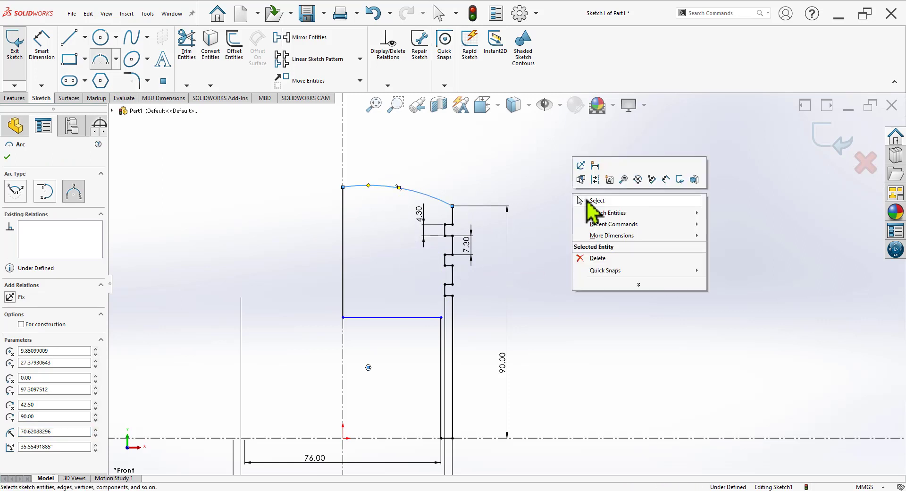
{"action": "left_click", "coordinate": [585, 200]}
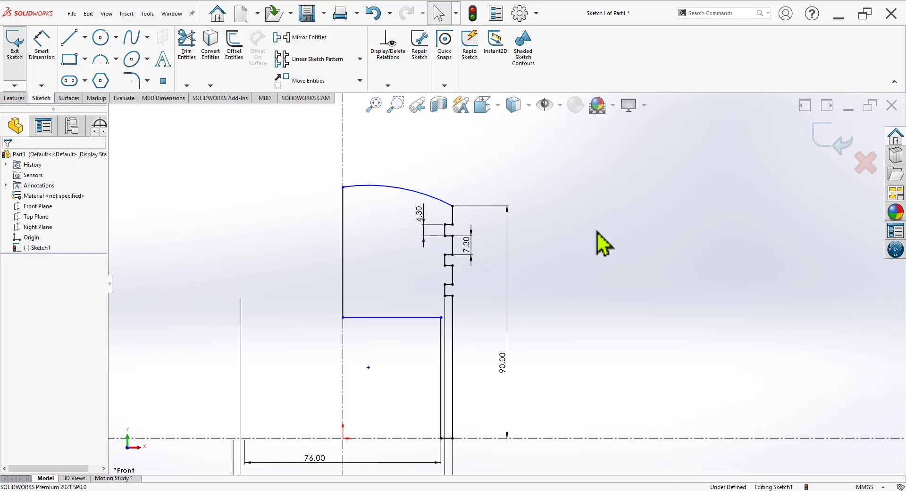
{"action": "left_click", "coordinate": [369, 368]}
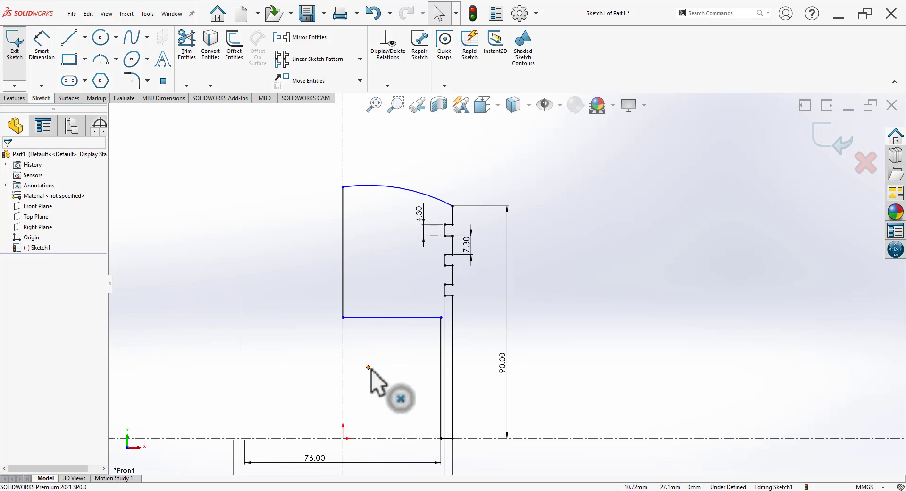
{"action": "left_click", "coordinate": [343, 384], "text": "ctrl"}
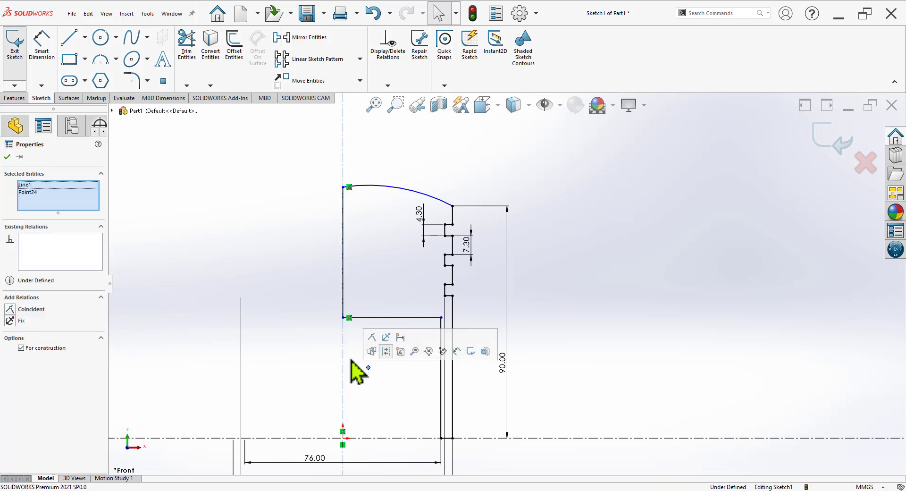
{"action": "left_click", "coordinate": [371, 338]}
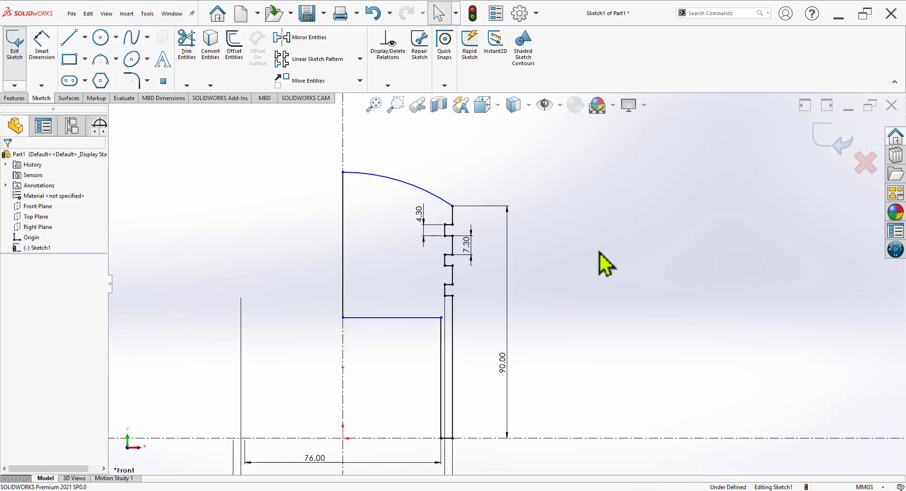
Dimension the crown rise to 5 mm and the inner wall to 85 mm
{"action": "left_click", "coordinate": [42, 44]}
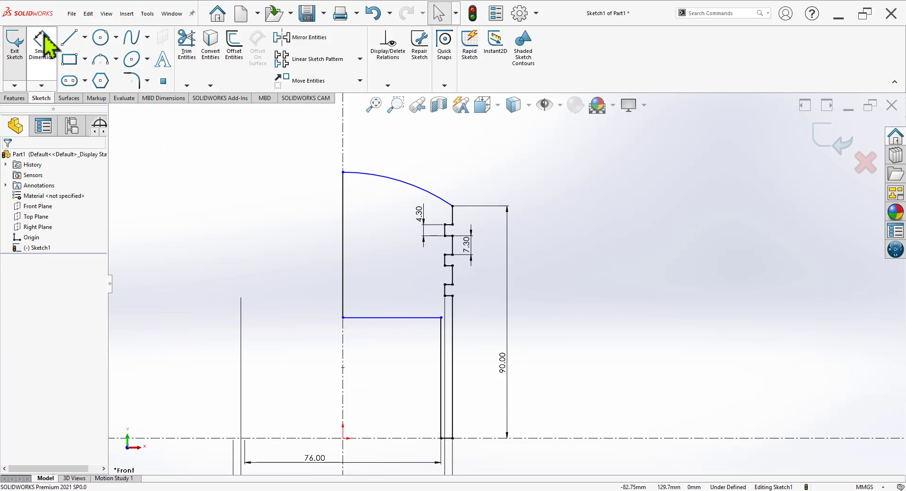
{"action": "left_click", "coordinate": [342, 172]}
{"action": "left_click", "coordinate": [452, 206]}
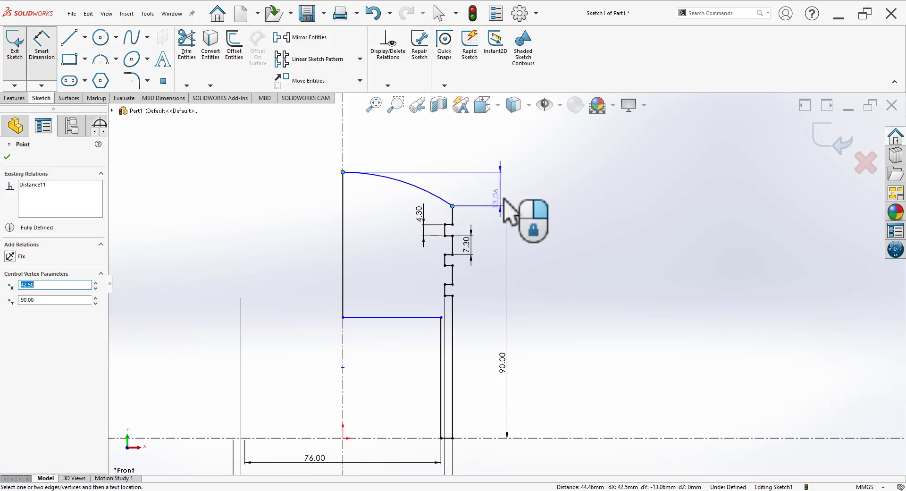
{"action": "left_click", "coordinate": [514, 201]}
{"action": "type", "text": "5"}
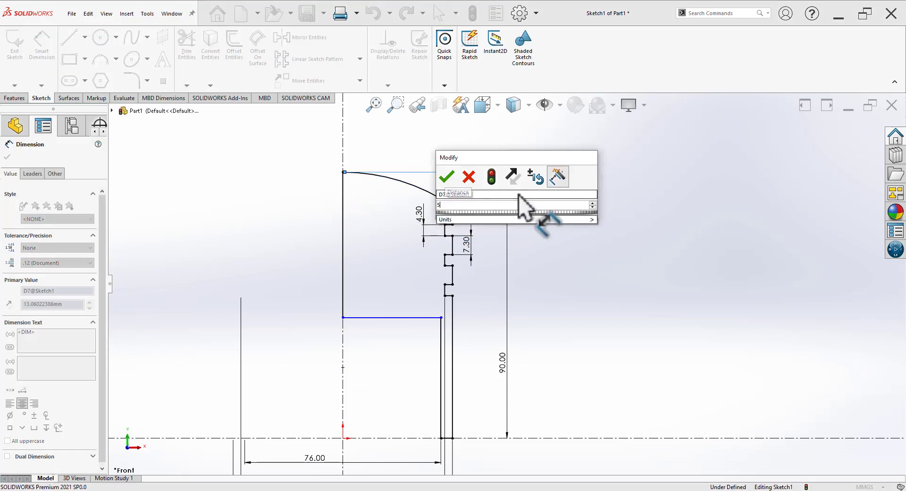
{"action": "key", "text": "Return"}
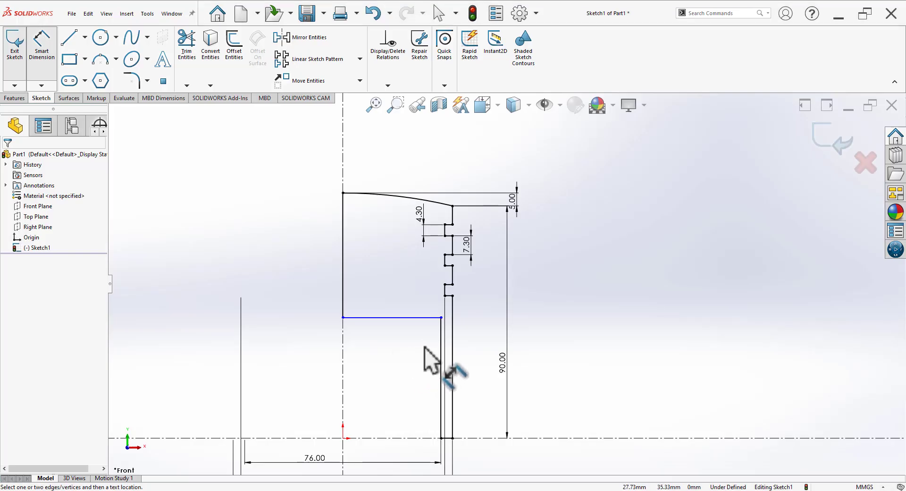
{"action": "left_click", "coordinate": [441, 360]}
{"action": "left_click", "coordinate": [470, 350]}
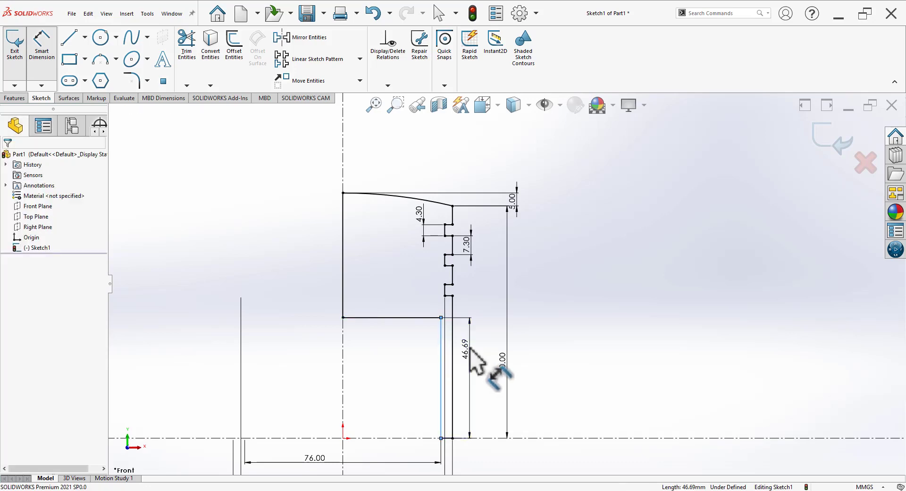
{"action": "type", "text": "5"}
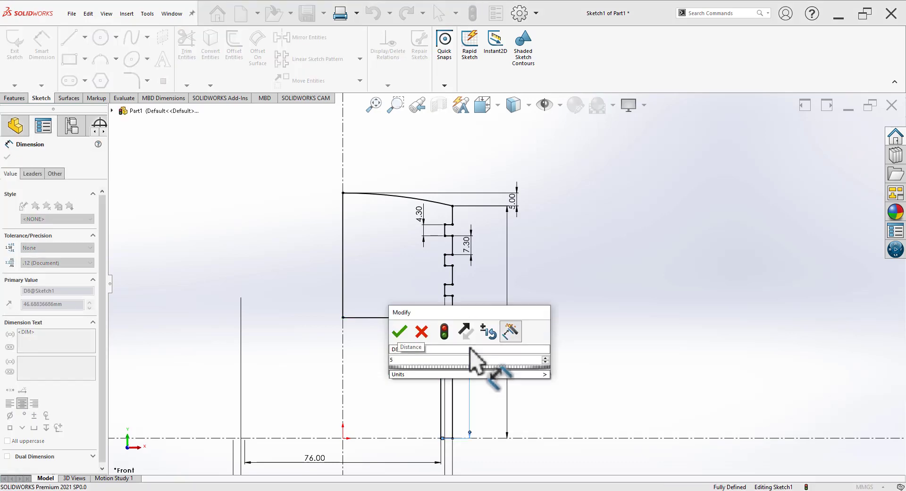
{"action": "key", "text": "Return"}
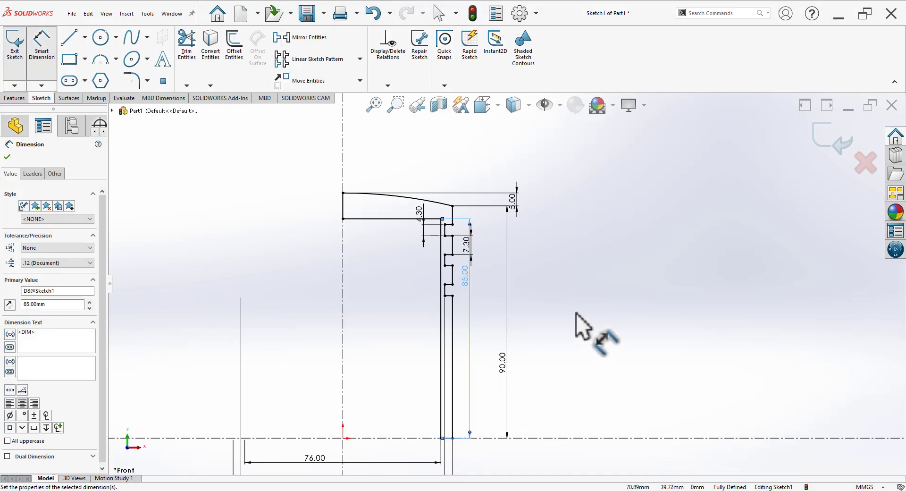
{"action": "key", "text": "Escape"}
{"action": "scroll", "coordinate": [557, 297], "scroll_direction": "up", "scroll_amount": 2}
{"action": "scroll", "coordinate": [526, 285], "scroll_direction": "down", "scroll_amount": 2}
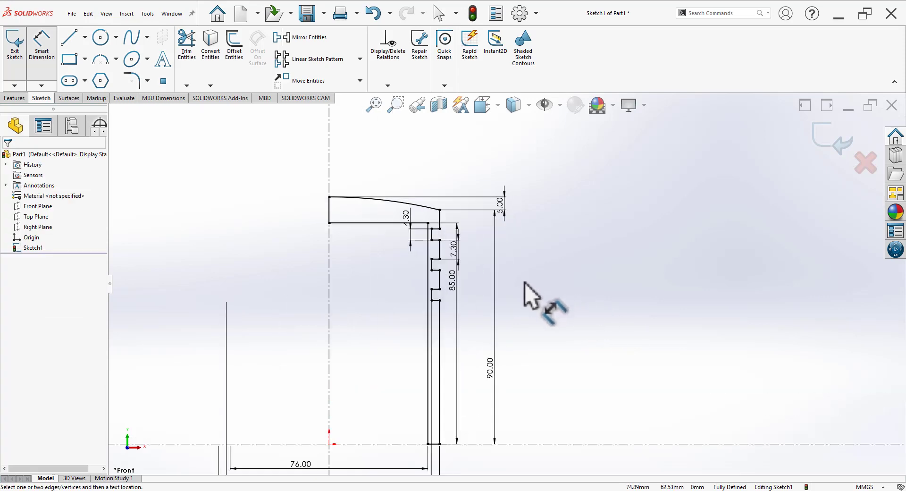
Revolve the profile 360° about the vertical centreline Line1 into the grooved piston body
{"action": "left_click", "coordinate": [435, 455]}
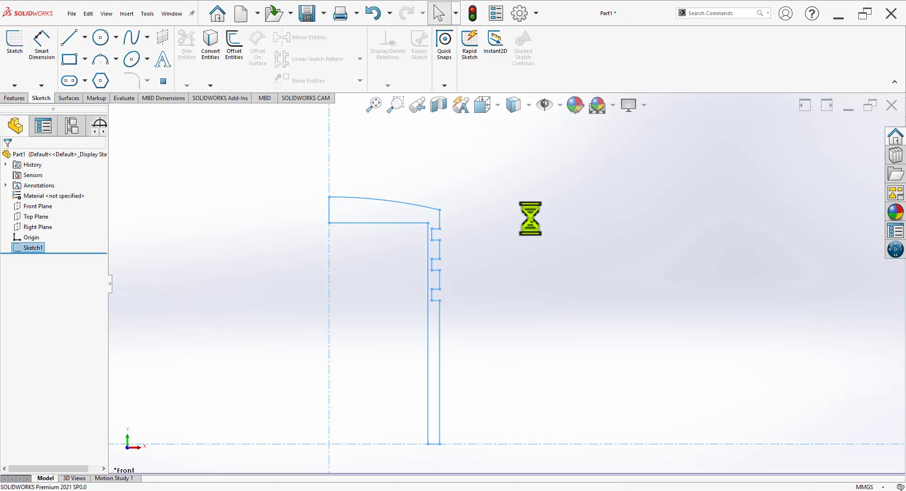
{"action": "left_click", "coordinate": [13, 98]}
{"action": "left_click", "coordinate": [45, 45]}
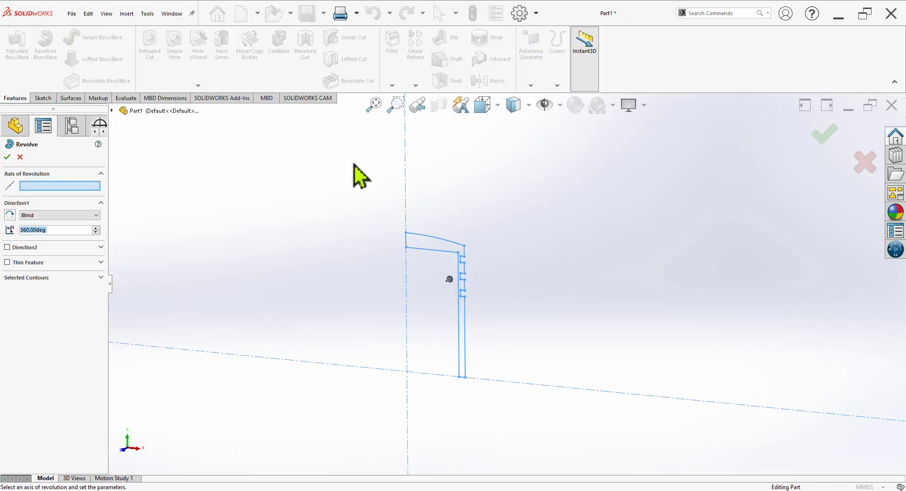
{"action": "left_click", "coordinate": [405, 146]}
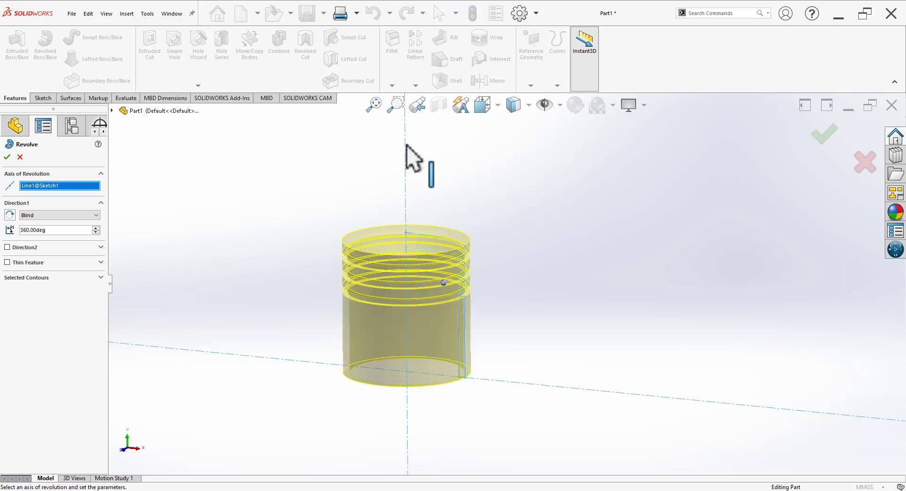
{"action": "left_click", "coordinate": [7, 157]}
{"action": "mouse_move", "coordinate": [548, 312]}
{"action": "middle_mouse_down"}
{"action": "mouse_move", "coordinate": [514, 343]}
{"action": "mouse_move", "coordinate": [525, 257]}
{"action": "mouse_move", "coordinate": [518, 314]}
{"action": "middle_mouse_up"}
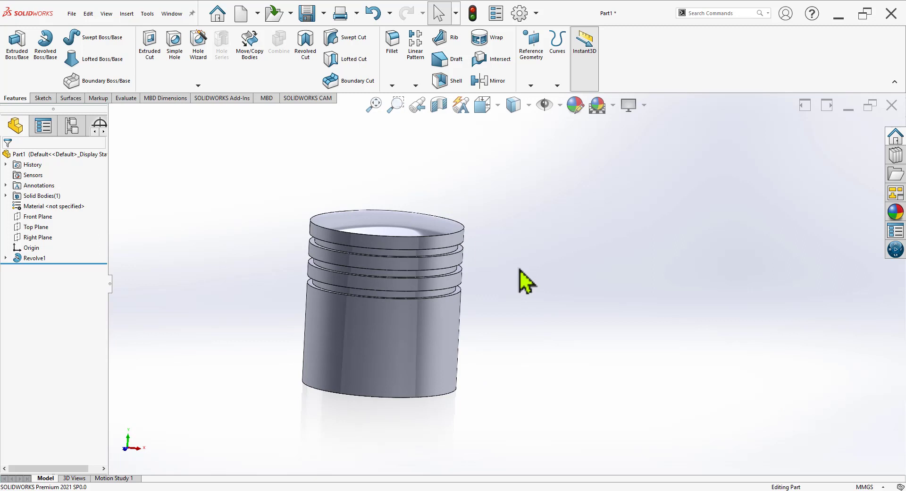
Set a plain white background and apply a chromium plate finish to the piston
{"action": "left_click", "coordinate": [612, 106]}
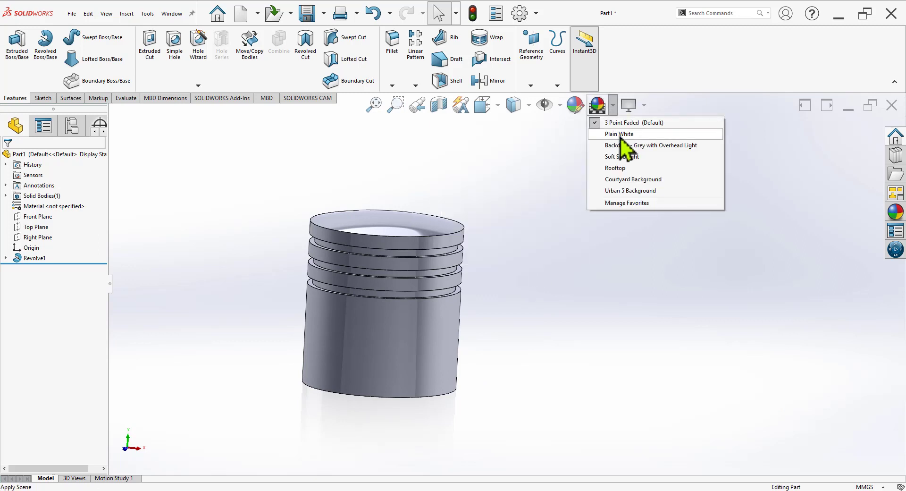
{"action": "left_click", "coordinate": [622, 134]}
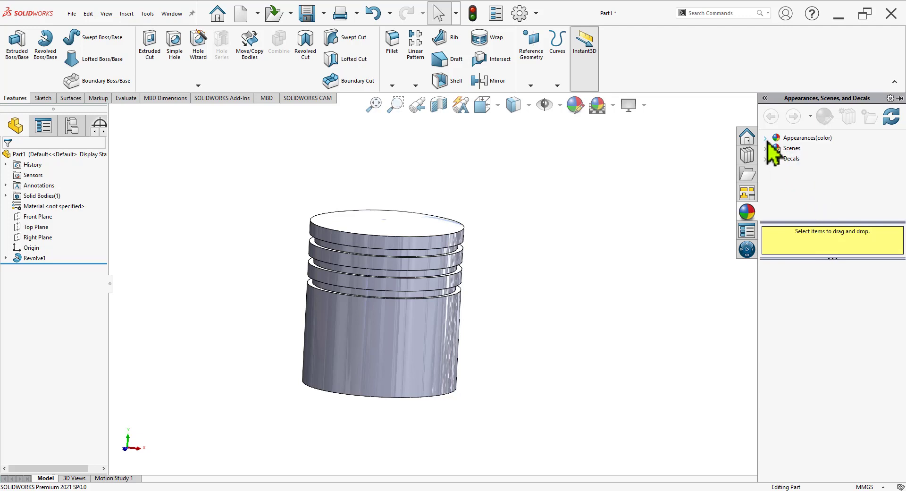
{"action": "left_click", "coordinate": [766, 138]}
{"action": "left_click", "coordinate": [776, 158]}
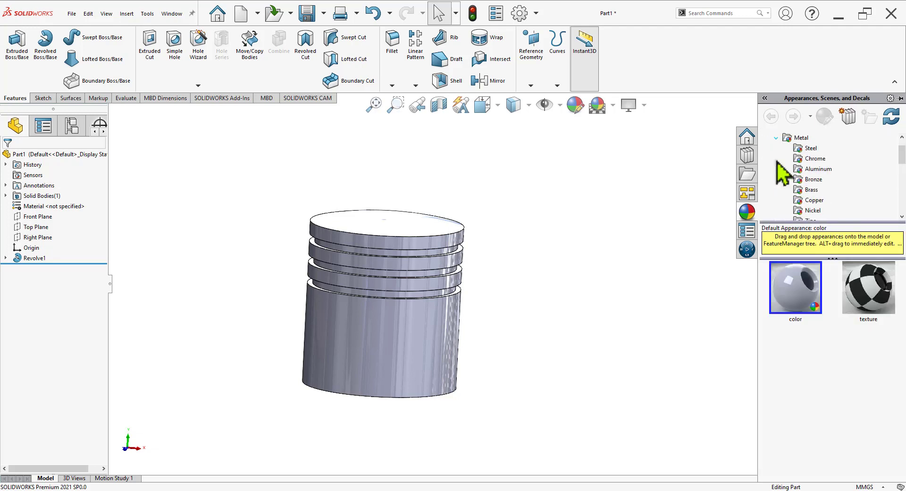
{"action": "left_click", "coordinate": [822, 162]}
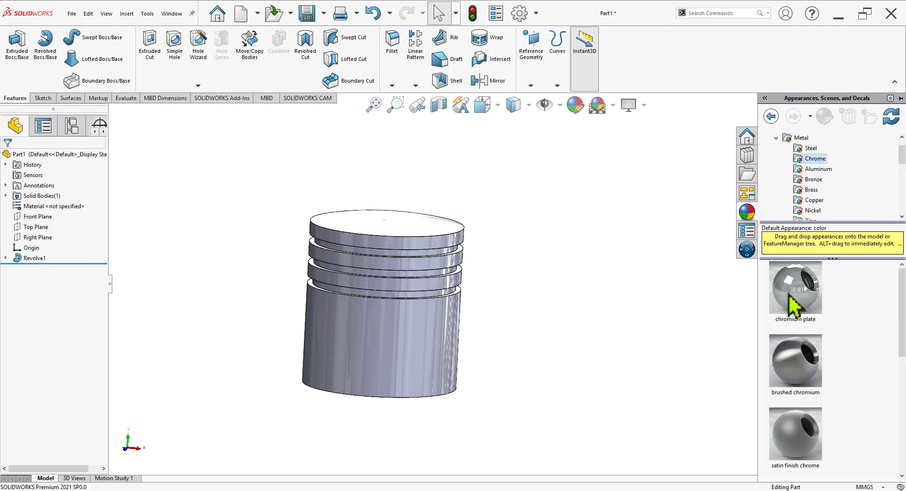
{"action": "left_click_drag", "start_coordinate": [789, 295], "coordinate": [503, 374]}
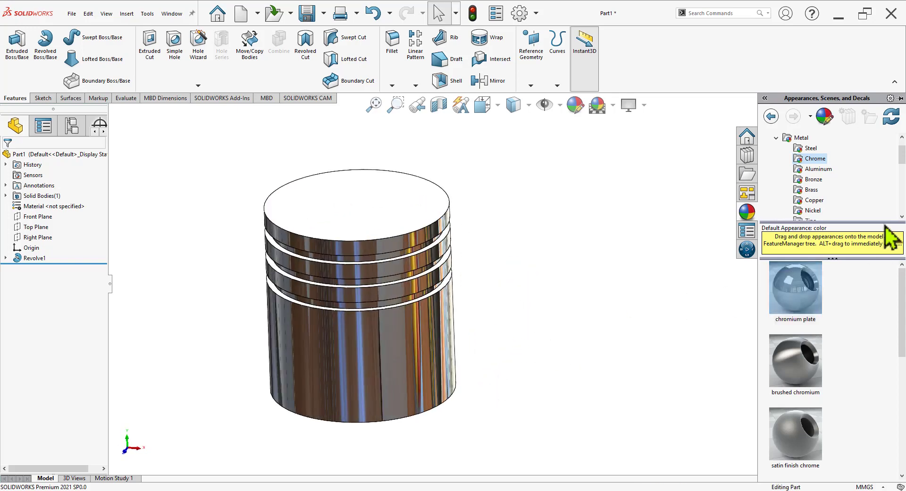
Replace the finish with polished brass and switch to the isometric view
{"action": "left_click", "coordinate": [811, 189]}
{"action": "left_click_drag", "start_coordinate": [793, 302], "coordinate": [545, 374]}
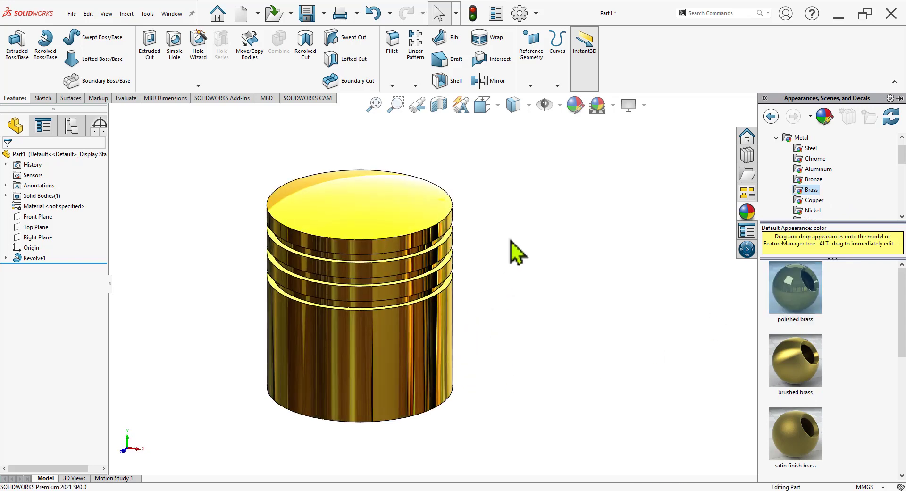
{"action": "key", "text": "space"}
{"action": "left_click", "coordinate": [673, 289]}
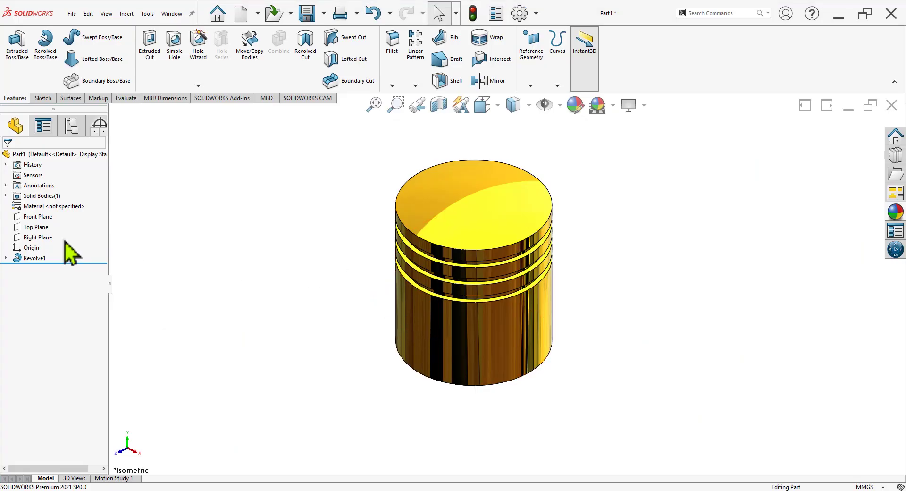
Start a sketch on the Right Plane and turn off RealView rendering
{"action": "left_click", "coordinate": [51, 237]}
{"action": "left_click", "coordinate": [97, 223]}
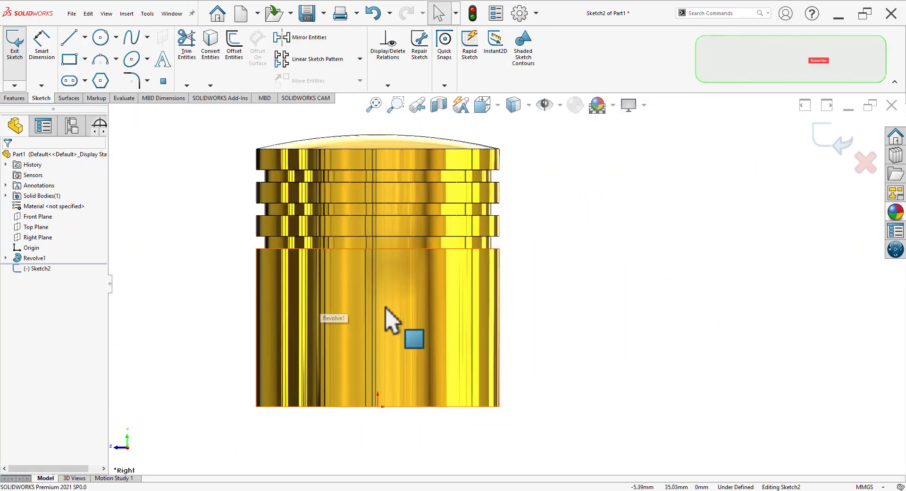
{"action": "left_click", "coordinate": [613, 108]}
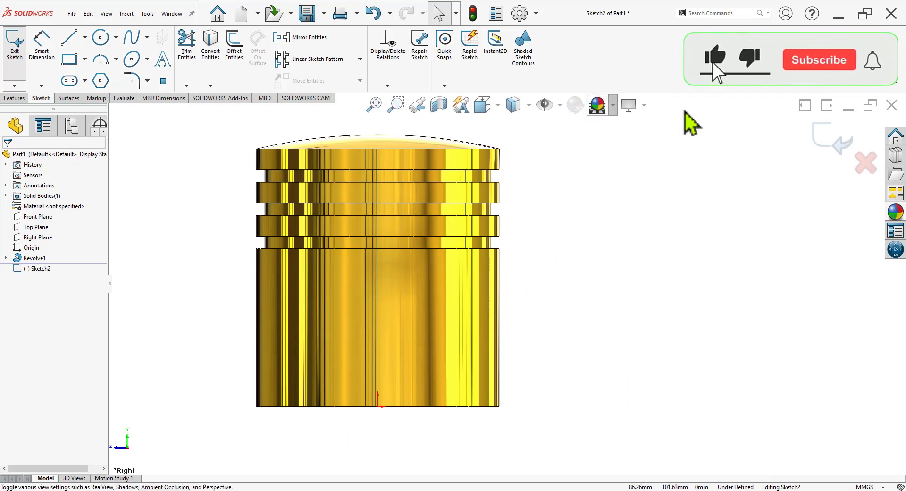
{"action": "left_click", "coordinate": [644, 105]}
{"action": "left_click", "coordinate": [637, 122]}
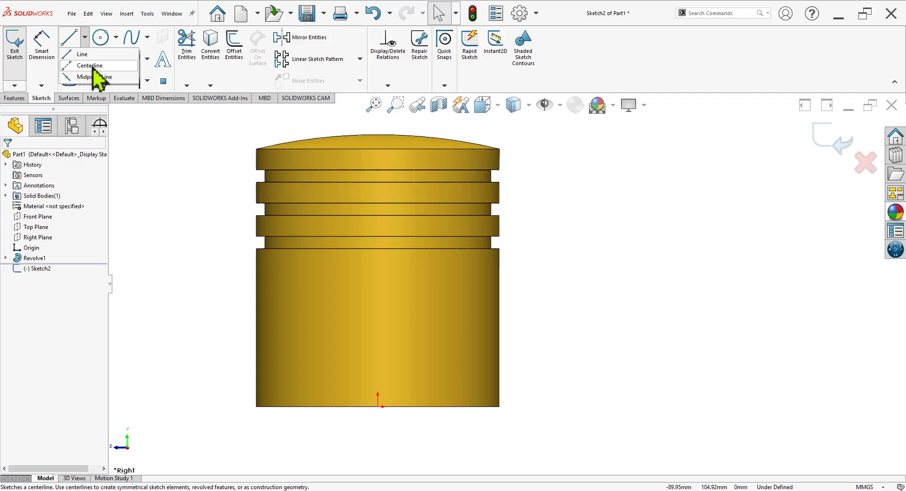
Draw a circle on the piston skirt and dimension it Ø45
{"action": "left_click", "coordinate": [101, 38]}
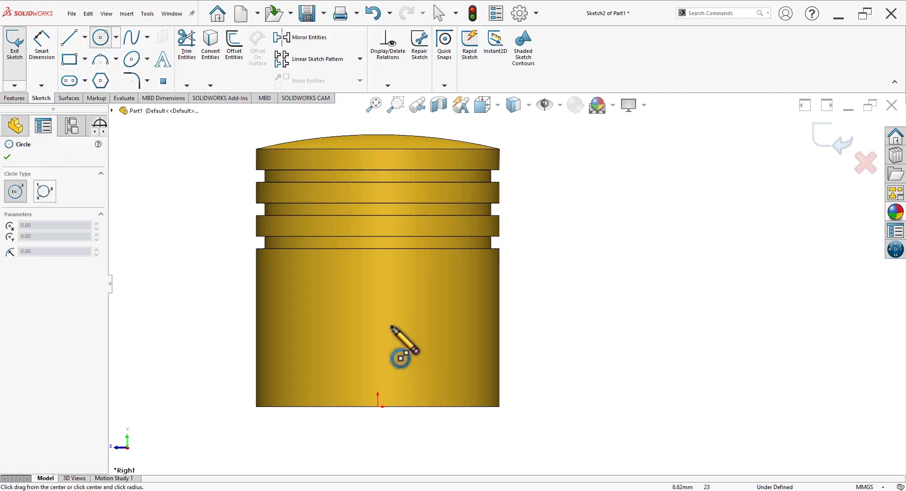
{"action": "left_click_drag", "start_coordinate": [376, 306], "coordinate": [385, 360]}
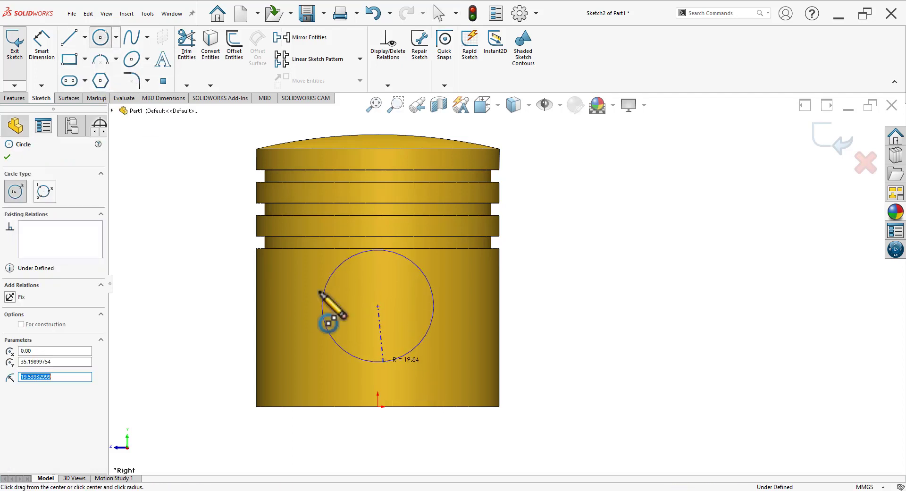
{"action": "key", "text": "Escape"}
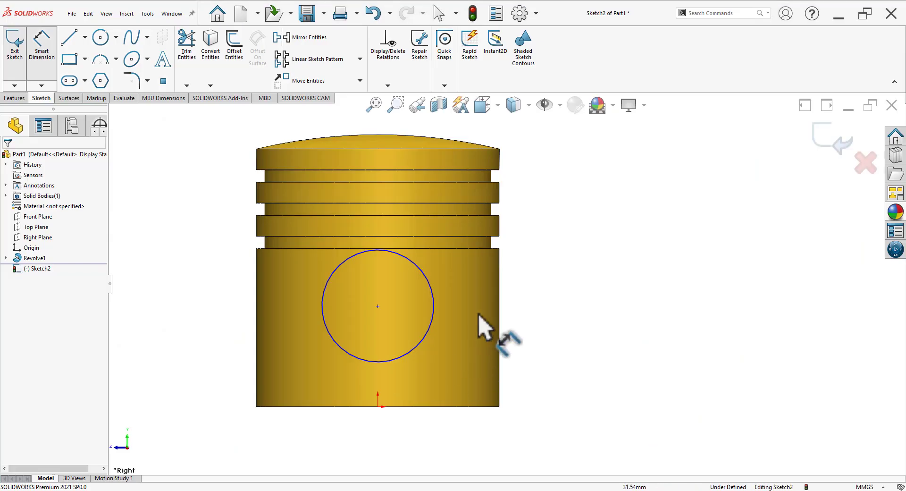
{"action": "left_click", "coordinate": [433, 293]}
{"action": "left_click", "coordinate": [566, 254]}
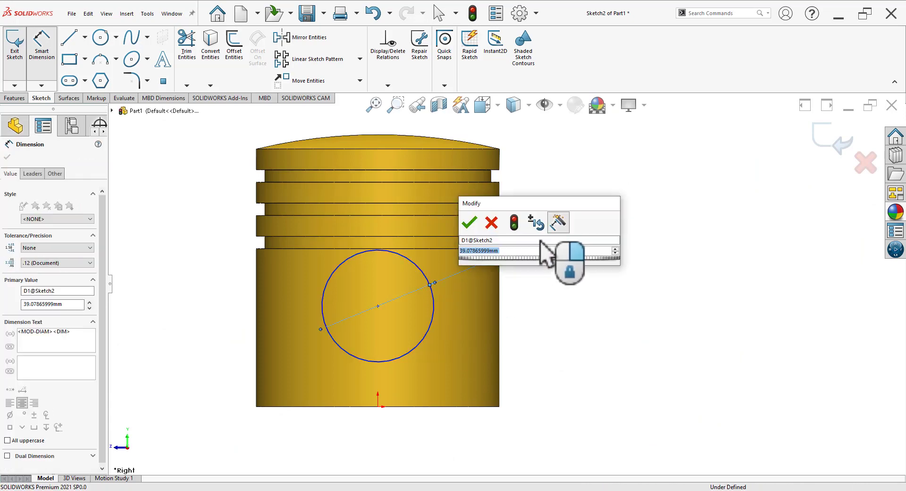
{"action": "type", "text": "45"}
{"action": "key", "text": "Return"}
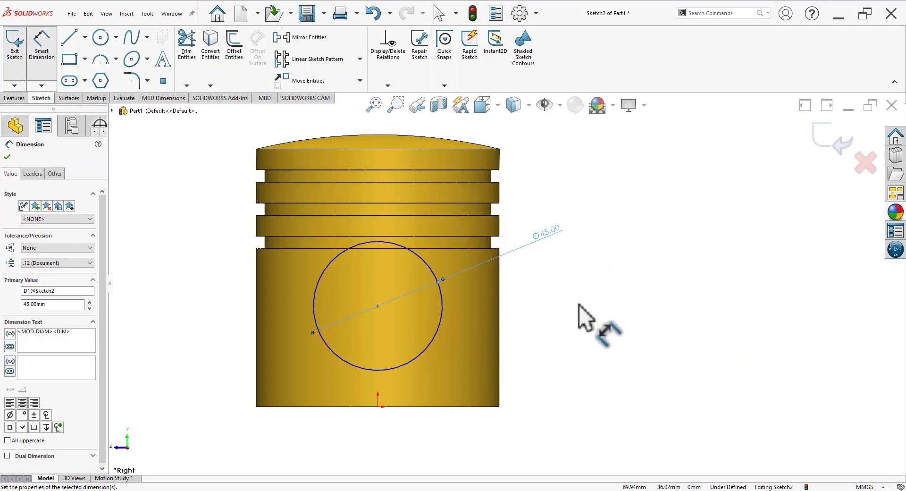
{"action": "key", "text": "Escape"}
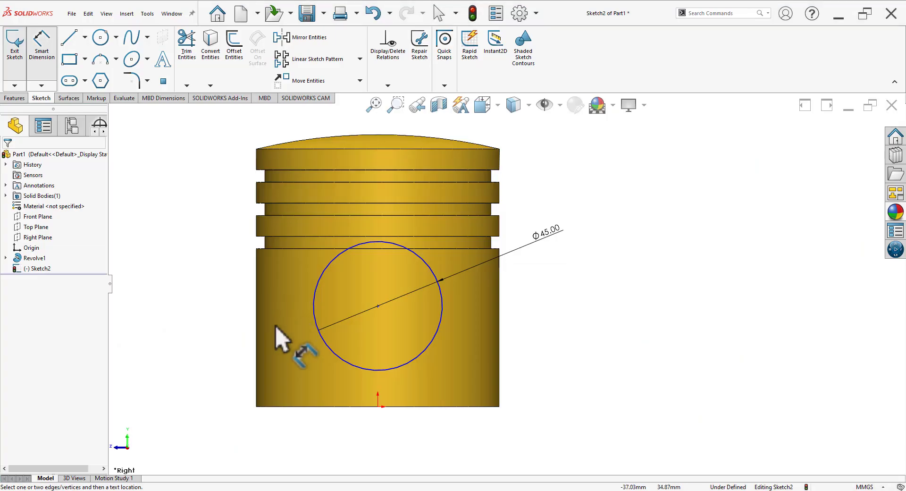
Dimension the circle centre 27 mm above the origin
{"action": "left_click", "coordinate": [378, 406]}
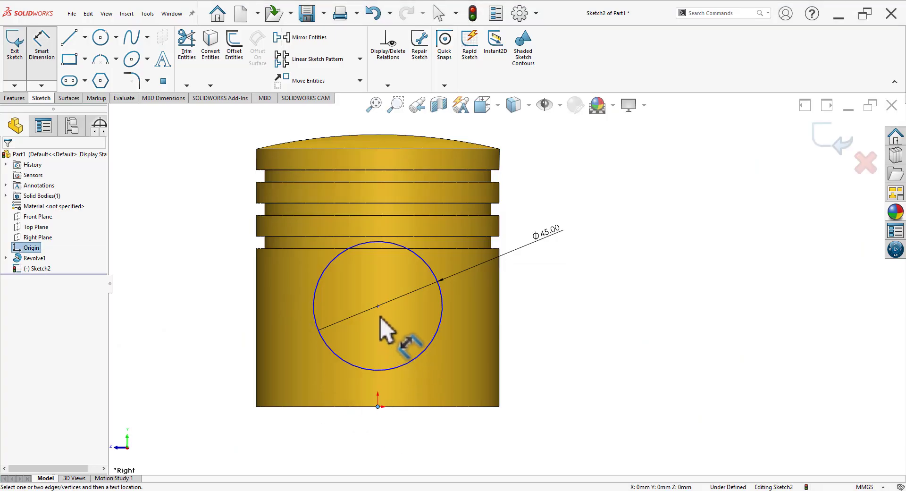
{"action": "left_click", "coordinate": [378, 305]}
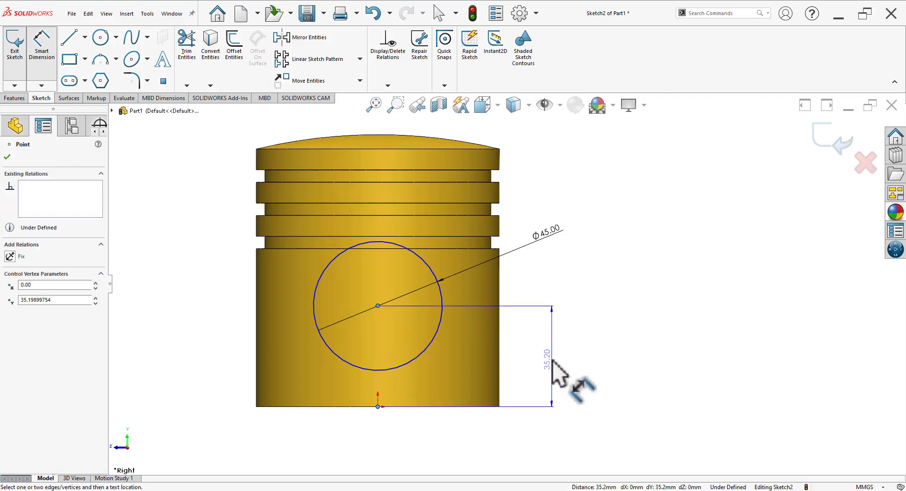
{"action": "left_click", "coordinate": [552, 368]}
{"action": "type", "text": "27"}
{"action": "key", "text": "Return"}
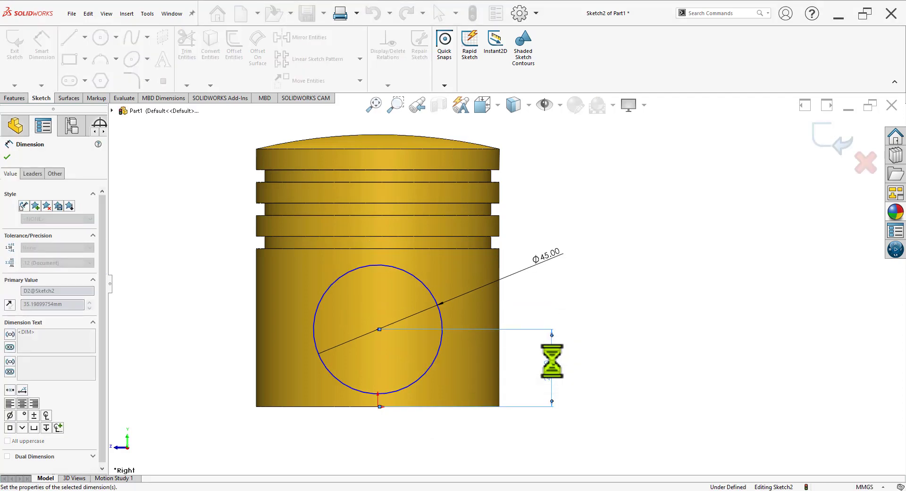
{"action": "key", "text": "Escape"}
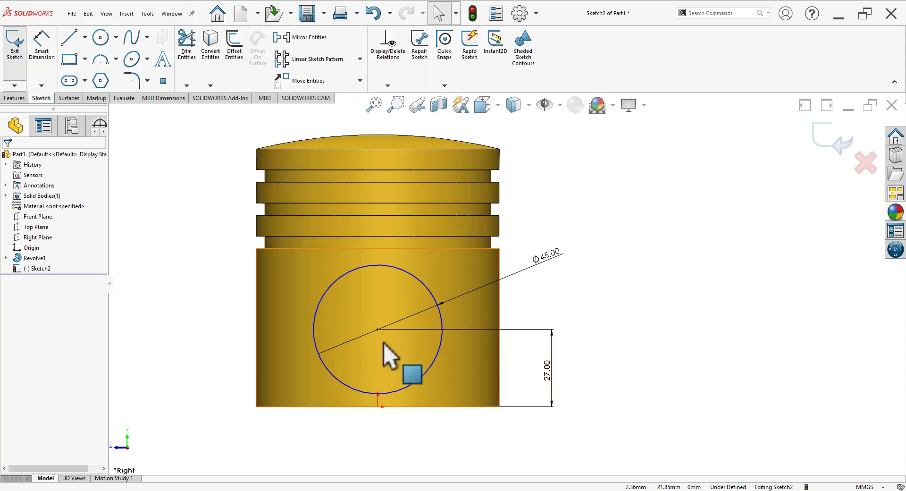
Make the circle centre vertical with the origin and exit the sketch
{"action": "left_click", "coordinate": [378, 328]}
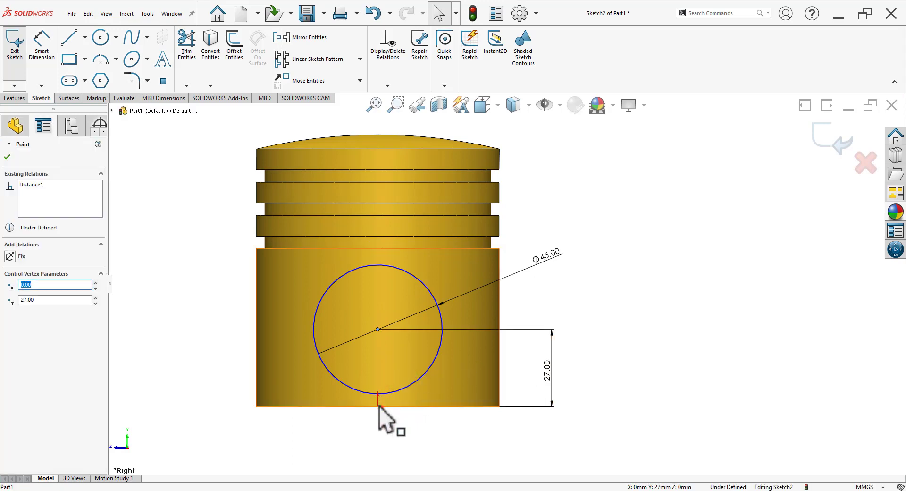
{"action": "left_click", "coordinate": [378, 406], "text": "ctrl"}
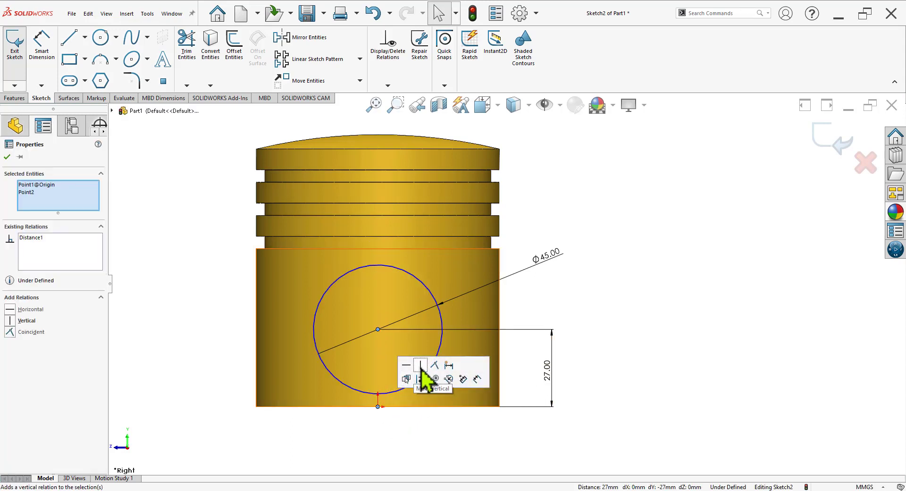
{"action": "left_click", "coordinate": [420, 365]}
{"action": "left_click", "coordinate": [675, 289]}
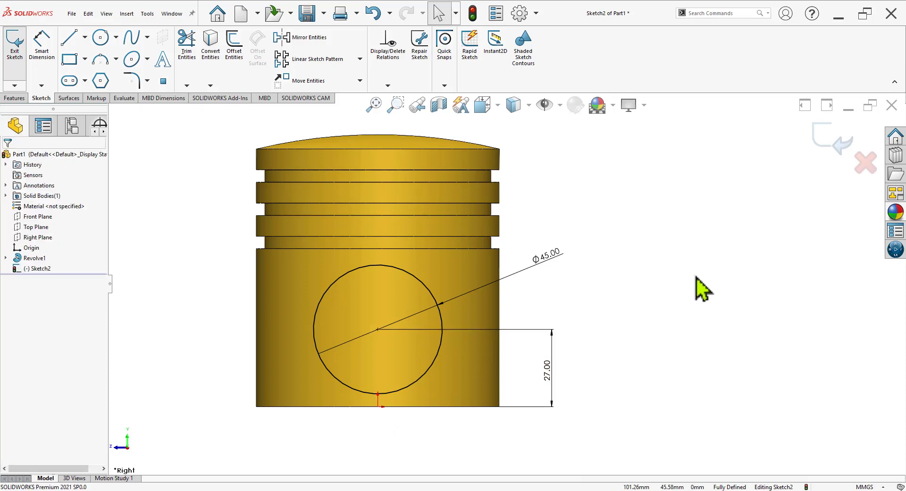
{"action": "left_click", "coordinate": [829, 142]}
{"action": "mouse_move", "coordinate": [590, 295]}
{"action": "middle_mouse_down"}
{"action": "mouse_move", "coordinate": [636, 169]}
{"action": "mouse_move", "coordinate": [639, 194]}
{"action": "middle_mouse_up"}
Set up an Extruded Boss Up To Next, starting from a 19 mm offset
{"action": "left_click", "coordinate": [17, 47]}
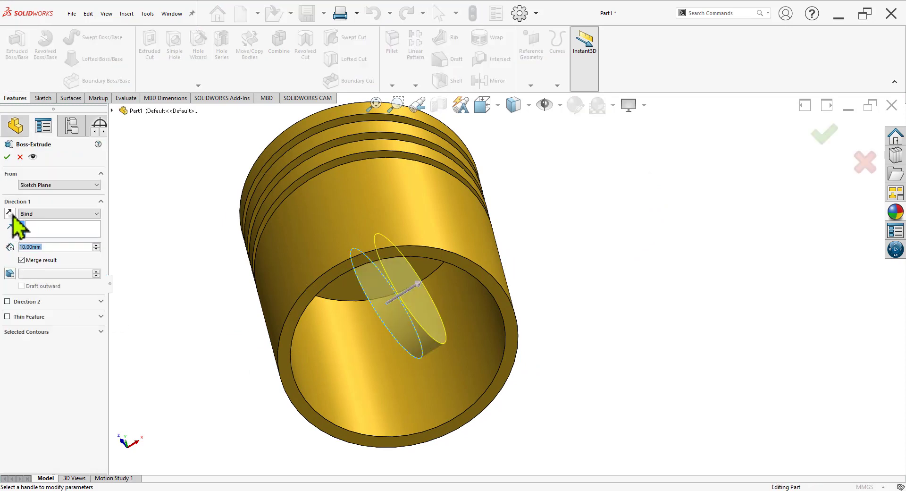
{"action": "left_click", "coordinate": [40, 214]}
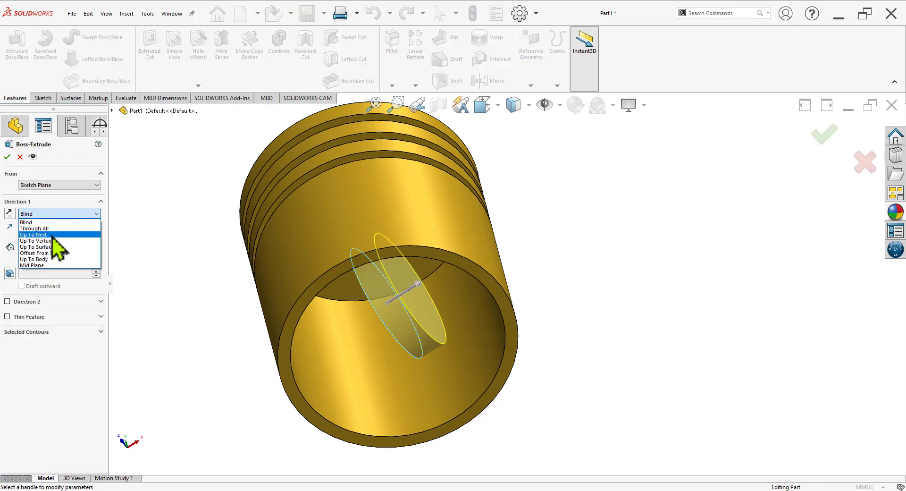
{"action": "left_click", "coordinate": [54, 241]}
{"action": "left_click", "coordinate": [59, 185]}
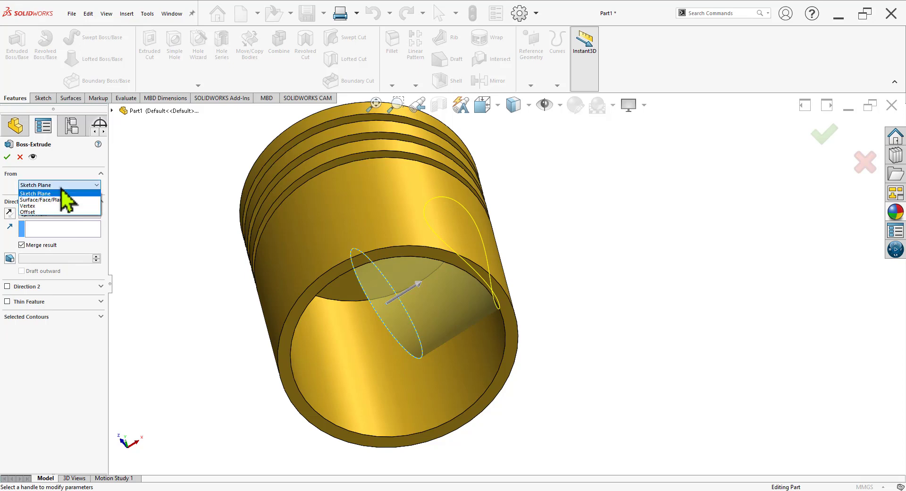
{"action": "left_click", "coordinate": [47, 206]}
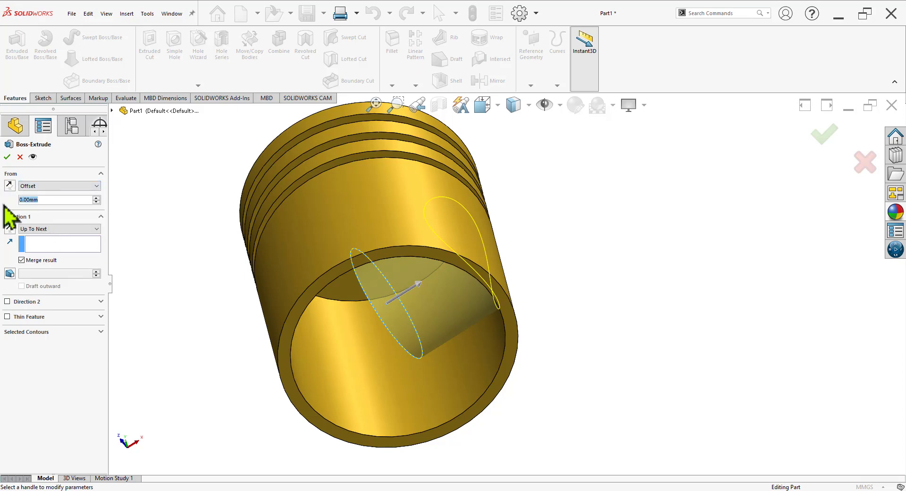
{"action": "type", "text": "19"}
{"action": "key", "text": "Return"}
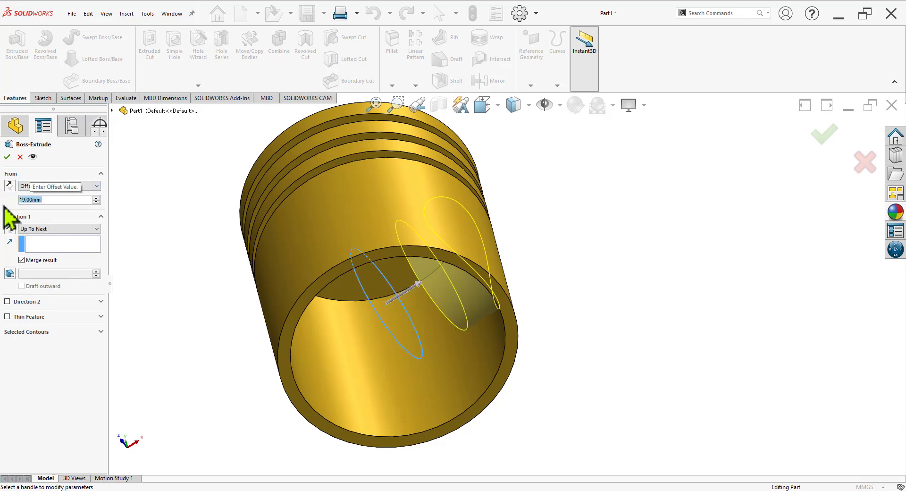
{"action": "mouse_move", "coordinate": [672, 344]}
{"action": "middle_mouse_down"}
{"action": "mouse_move", "coordinate": [683, 312]}
{"action": "mouse_move", "coordinate": [657, 317]}
{"action": "mouse_move", "coordinate": [667, 324]}
{"action": "middle_mouse_up"}
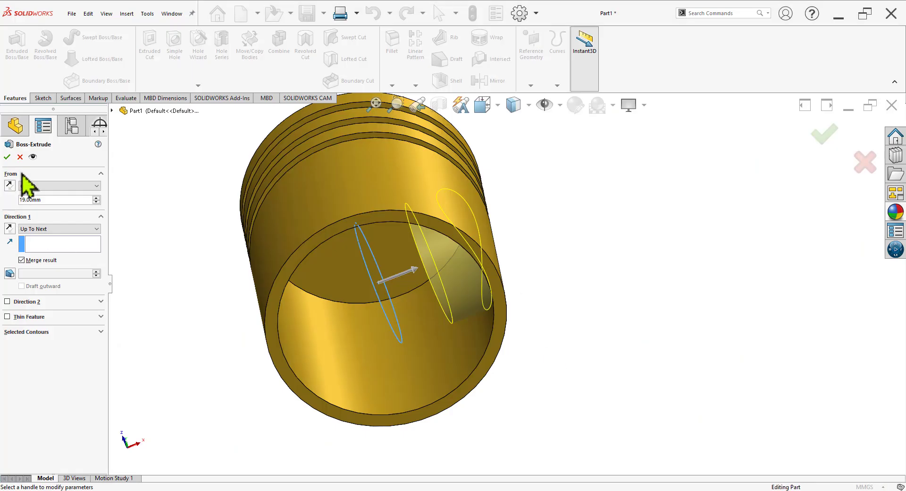
Reverse the offset and extrusion directions and accept the pin boss
{"action": "left_click", "coordinate": [10, 185]}
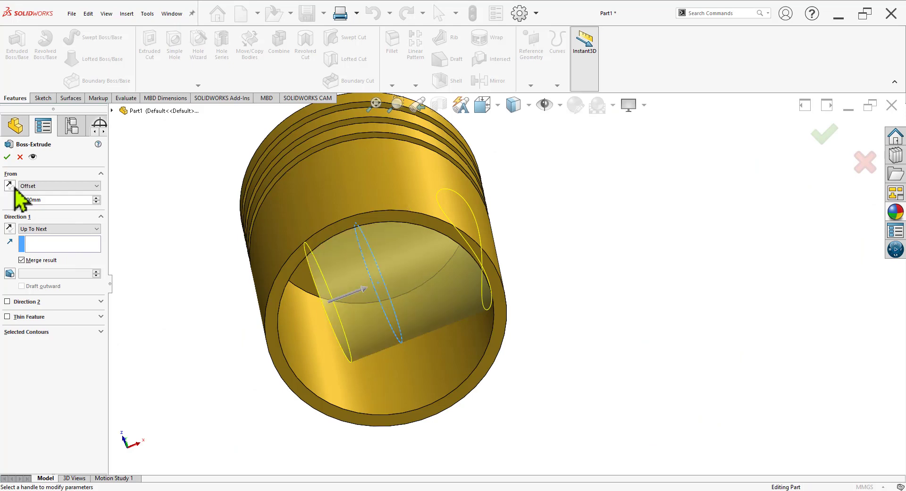
{"action": "left_click", "coordinate": [9, 229]}
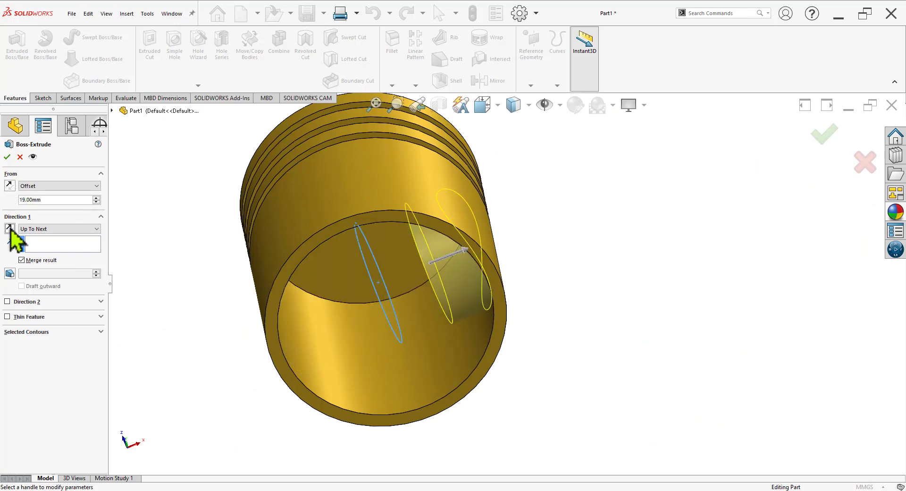
{"action": "left_click", "coordinate": [8, 157]}
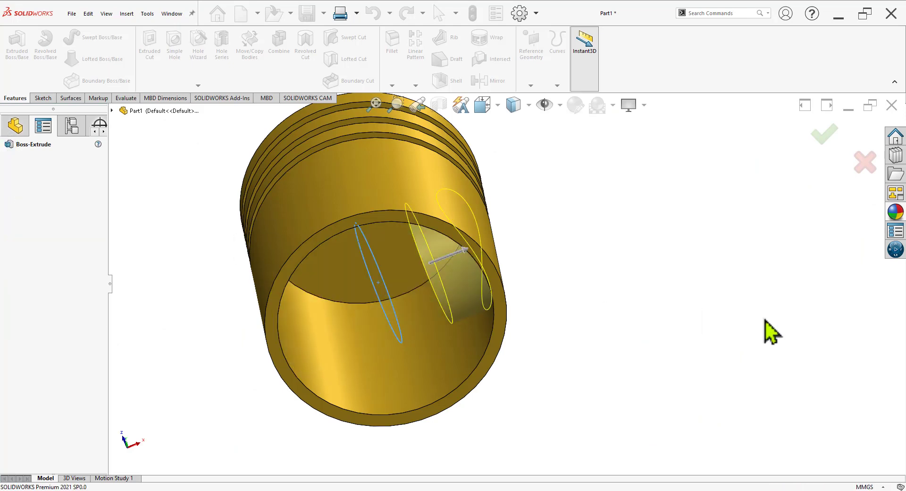
{"action": "mouse_move", "coordinate": [597, 323]}
{"action": "middle_mouse_down"}
{"action": "mouse_move", "coordinate": [610, 228]}
{"action": "mouse_move", "coordinate": [587, 269]}
{"action": "mouse_move", "coordinate": [579, 306]}
{"action": "middle_mouse_up"}
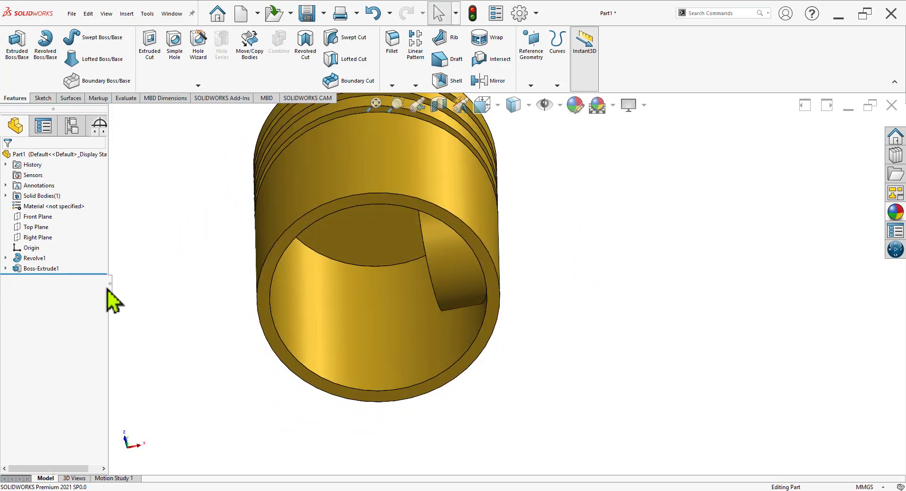
Mirror Boss-Extrude1 across the Right Plane to create the opposite pin boss
{"action": "double_click", "coordinate": [52, 268]}
{"action": "middle_click_drag", "start_coordinate": [496, 368], "coordinate": [567, 185]}
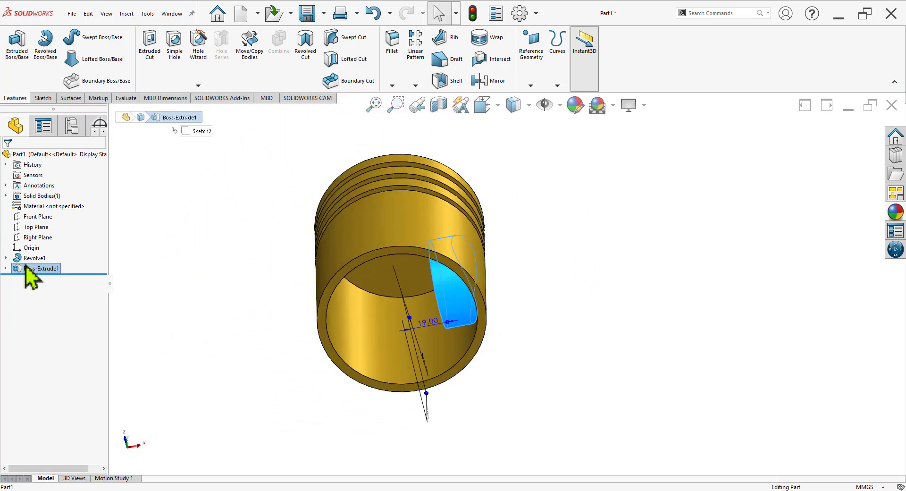
{"action": "left_click", "coordinate": [415, 86]}
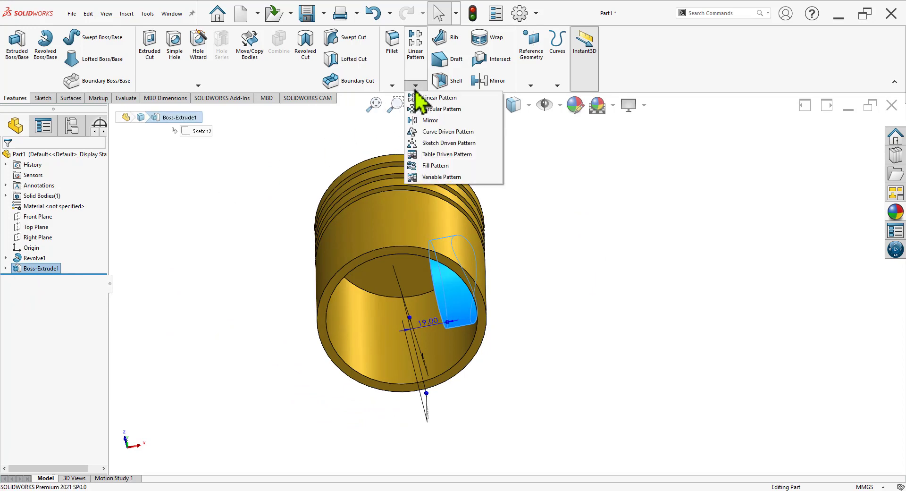
{"action": "left_click", "coordinate": [430, 121]}
{"action": "middle_click_drag", "start_coordinate": [538, 181], "coordinate": [509, 364]}
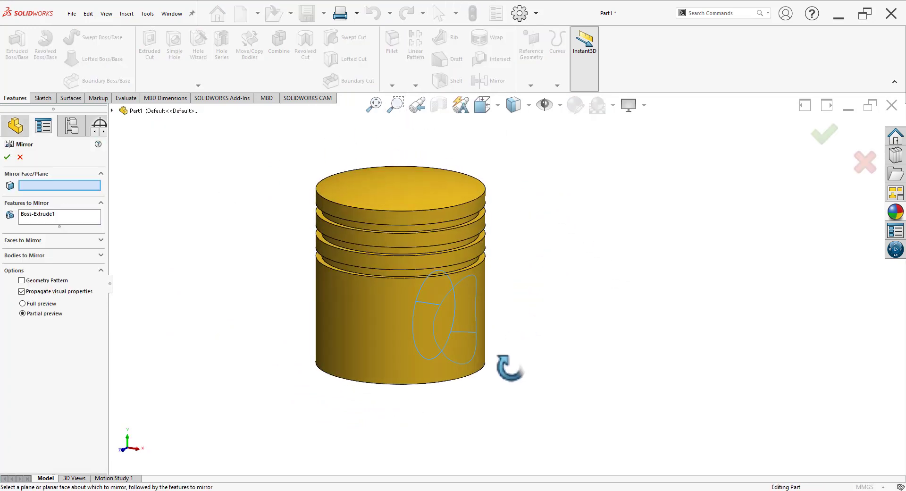
{"action": "left_click", "coordinate": [112, 111]}
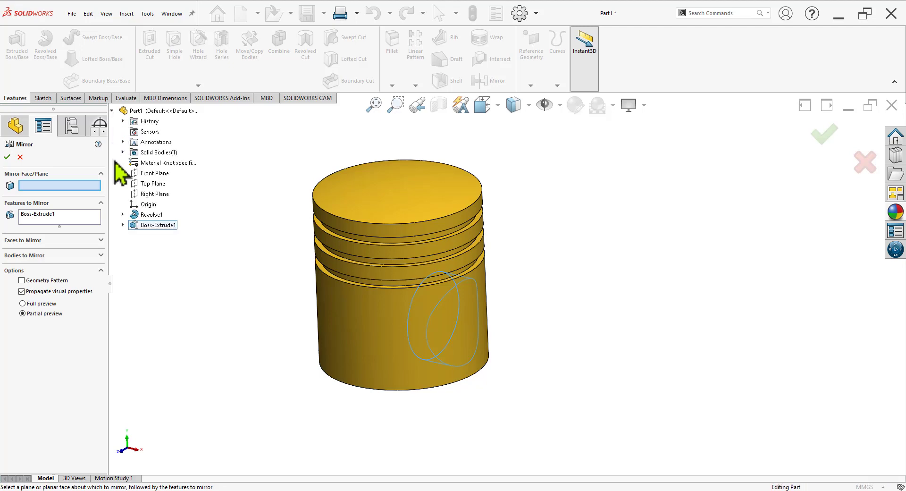
{"action": "left_click", "coordinate": [152, 193]}
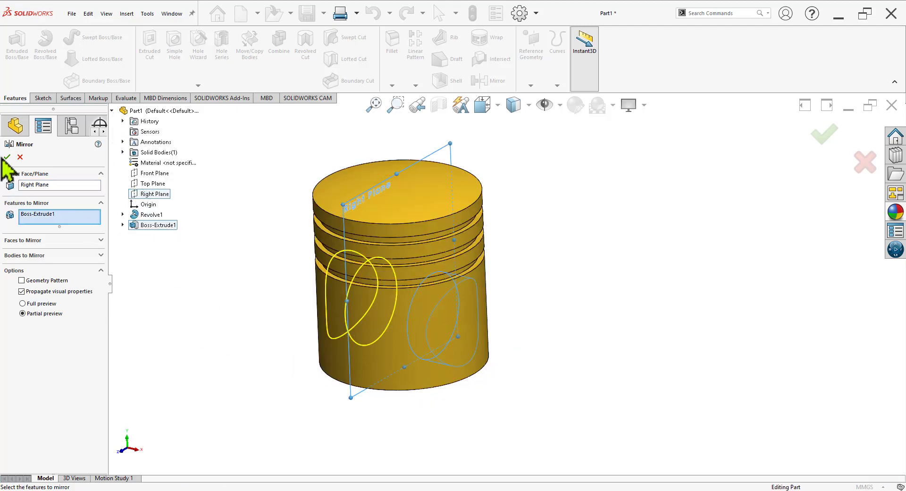
{"action": "key", "text": "Return"}
{"action": "mouse_move", "coordinate": [545, 337]}
{"action": "middle_mouse_down"}
{"action": "mouse_move", "coordinate": [572, 178]}
{"action": "mouse_move", "coordinate": [597, 172]}
{"action": "mouse_move", "coordinate": [511, 382]}
{"action": "mouse_move", "coordinate": [529, 254]}
{"action": "middle_mouse_up"}
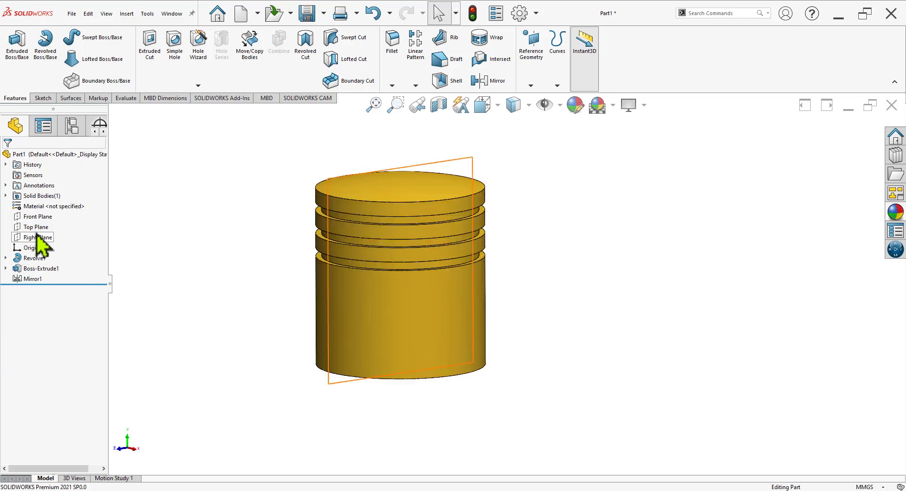
On a Right Plane sketch with hidden lines visible, draw a circle centred on the boss
{"action": "left_click", "coordinate": [41, 236]}
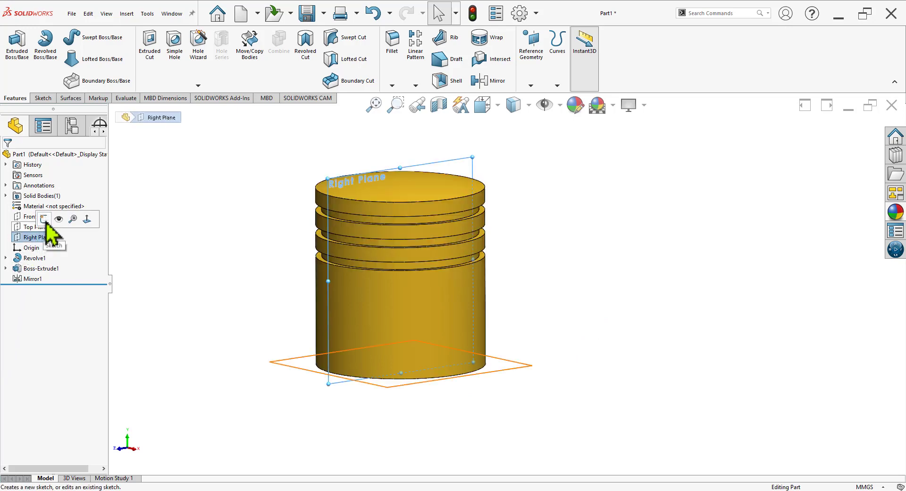
{"action": "left_click", "coordinate": [44, 220]}
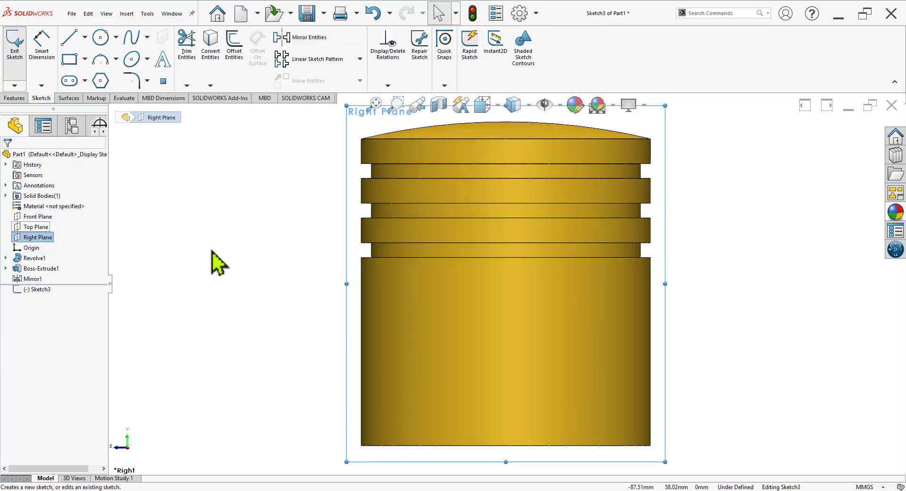
{"action": "left_click", "coordinate": [104, 42]}
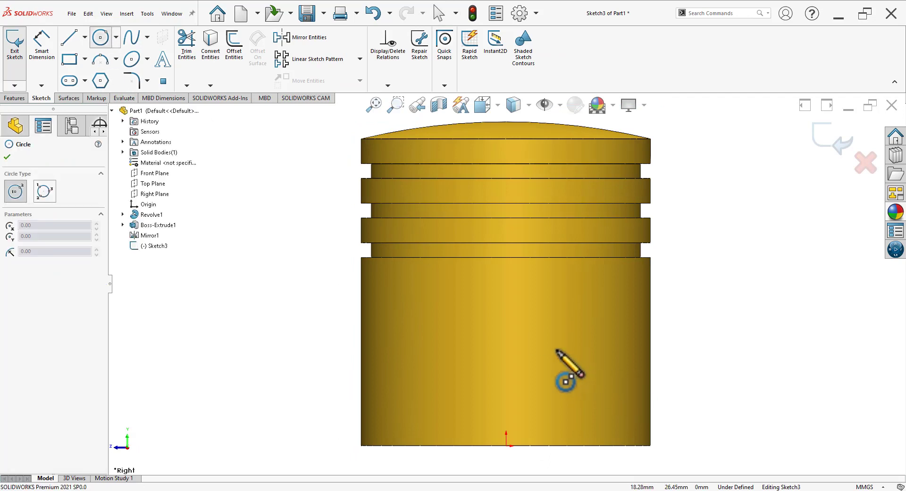
{"action": "left_click", "coordinate": [560, 111]}
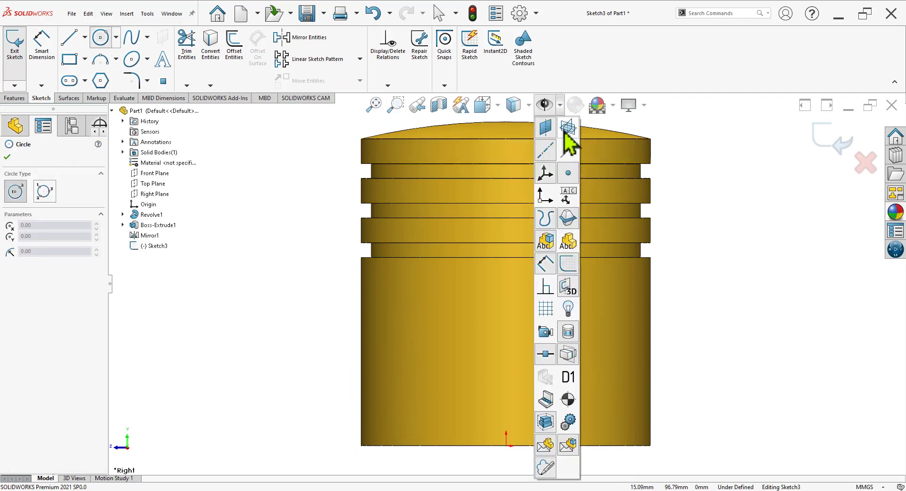
{"action": "left_click", "coordinate": [529, 104]}
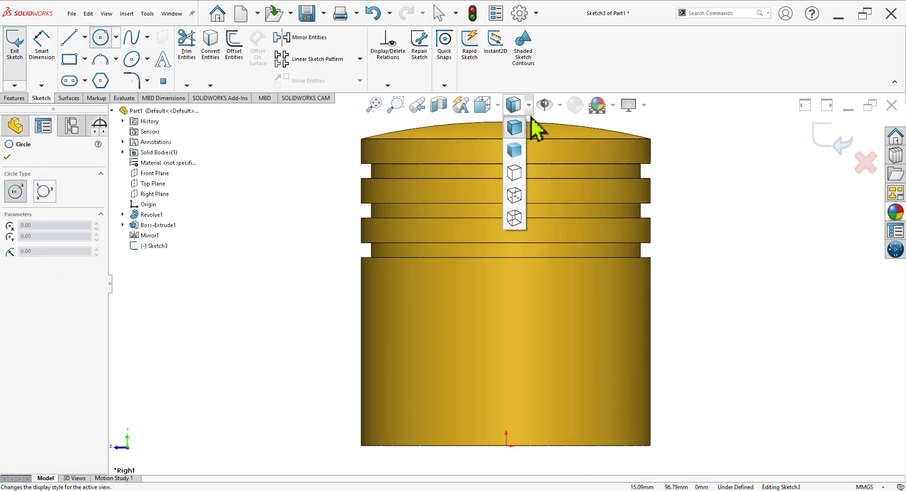
{"action": "left_click", "coordinate": [517, 200]}
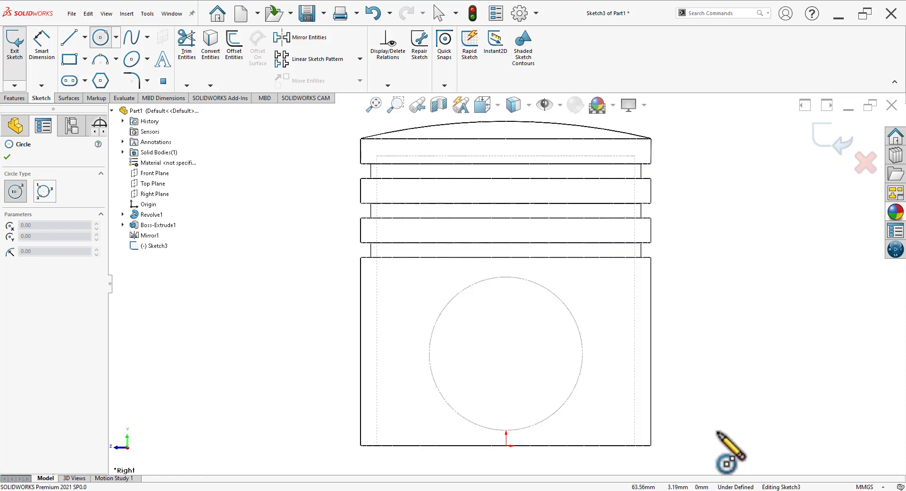
{"action": "left_click", "coordinate": [505, 353]}
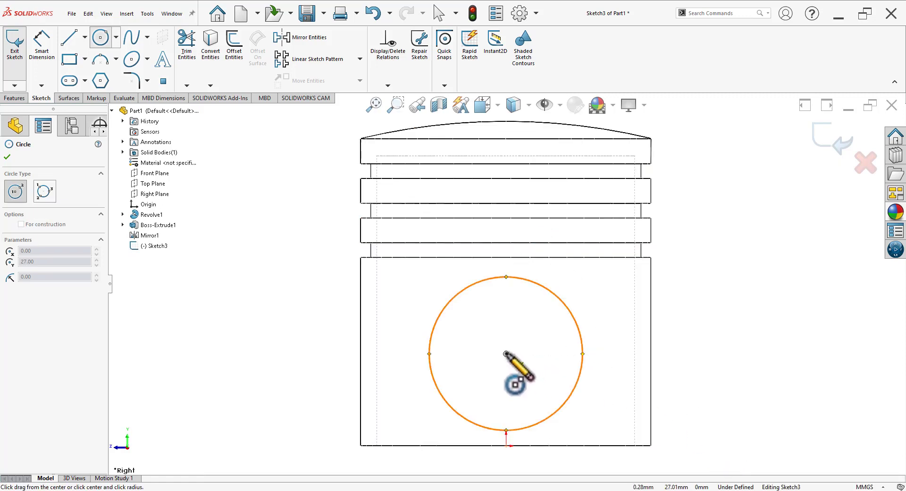
{"action": "left_click", "coordinate": [505, 406]}
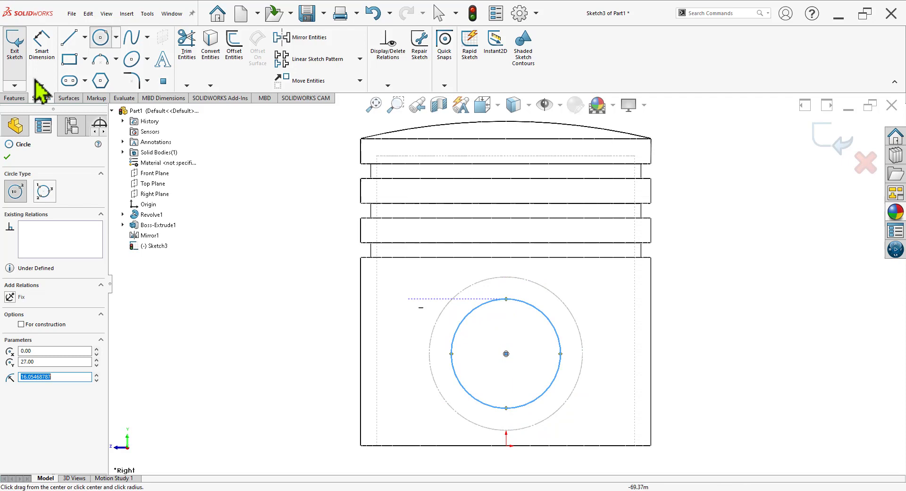
Dimension the circle Ø33.8, restore shaded display, and exit the sketch
{"action": "left_click", "coordinate": [42, 43]}
{"action": "left_click", "coordinate": [561, 344]}
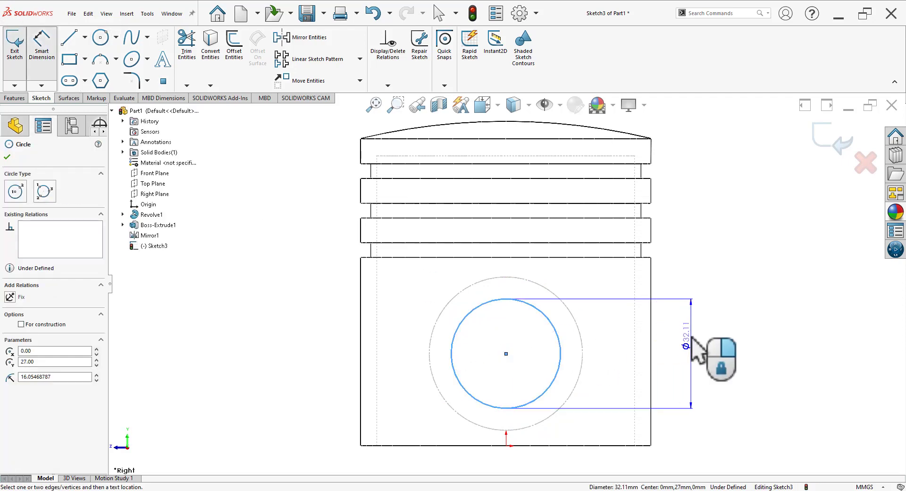
{"action": "left_click", "coordinate": [692, 342]}
{"action": "type", "text": "33.8"}
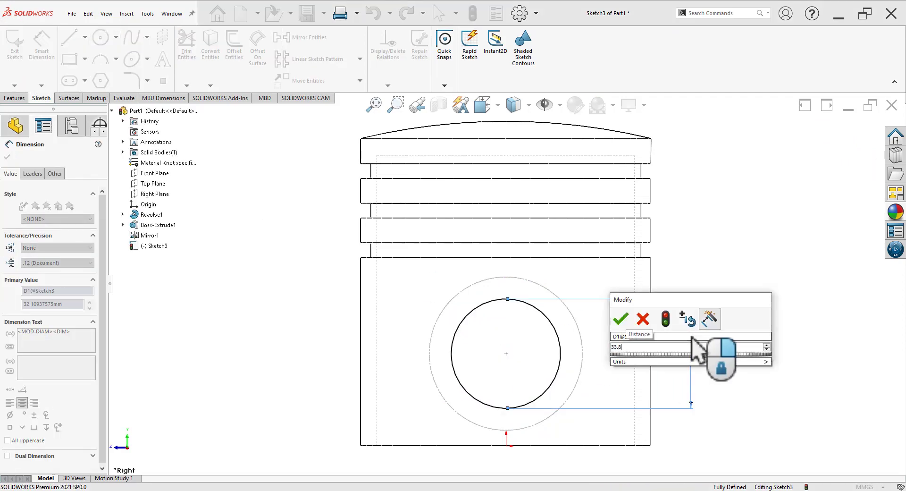
{"action": "key", "text": "Return"}
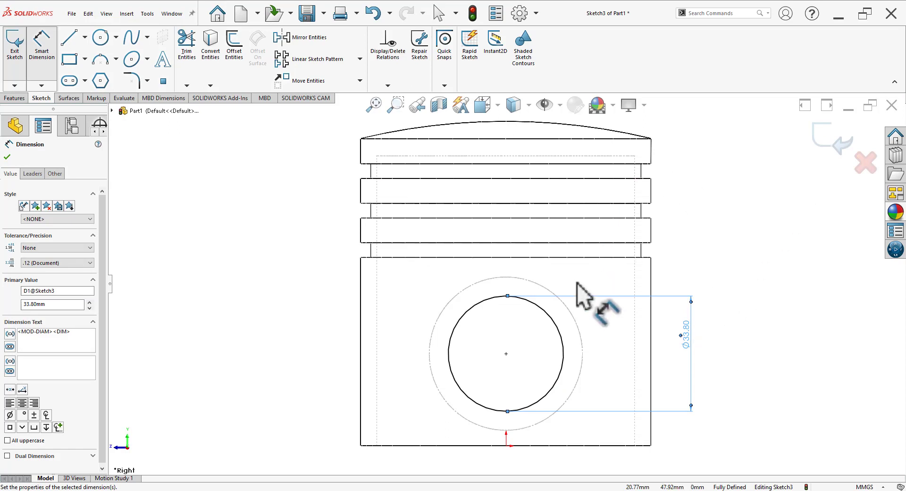
{"action": "scroll", "coordinate": [542, 283], "scroll_direction": "up", "scroll_amount": 3}
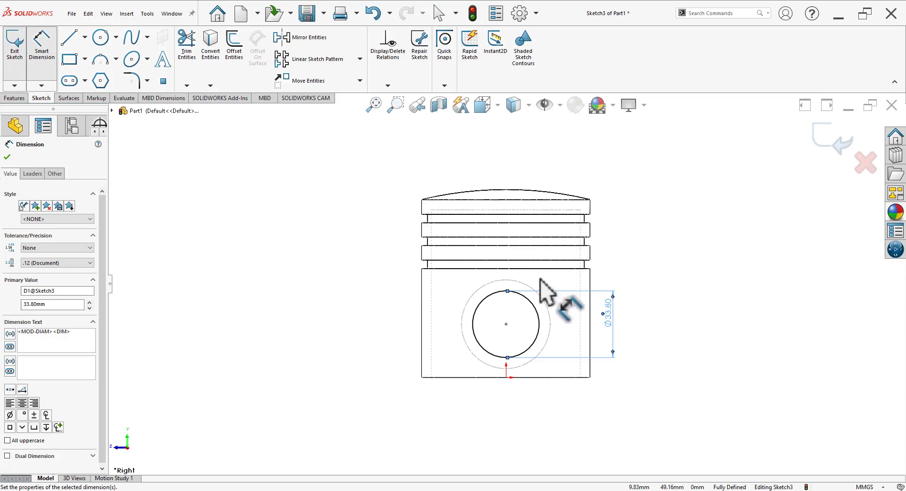
{"action": "left_click", "coordinate": [528, 105]}
{"action": "left_click", "coordinate": [517, 128]}
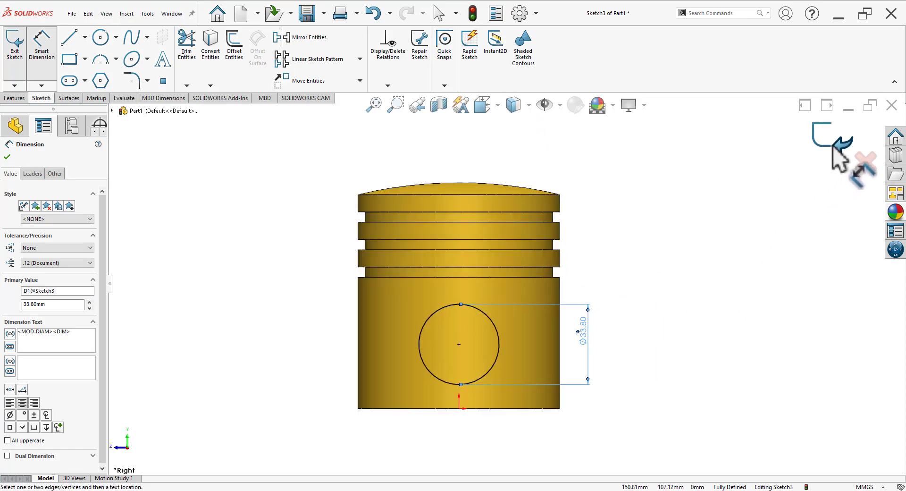
{"action": "left_click", "coordinate": [833, 139]}
{"action": "middle_click_drag", "start_coordinate": [662, 355], "coordinate": [741, 210]}
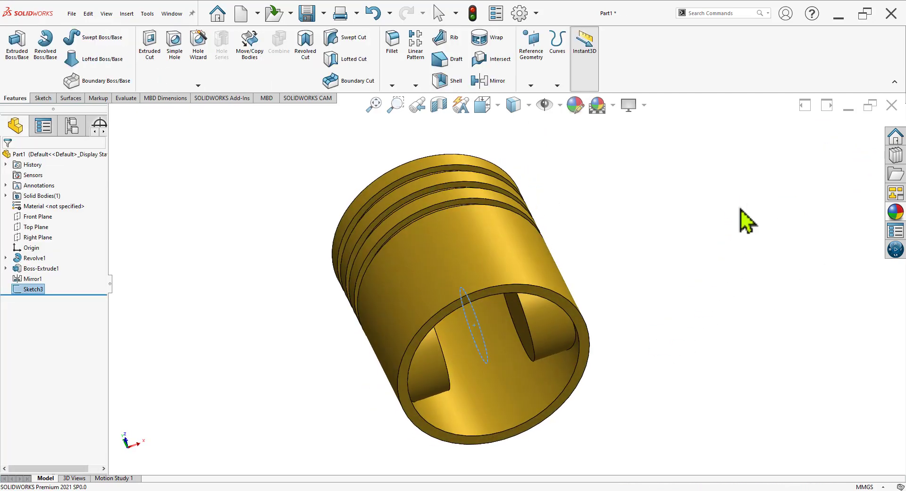
Cut the Sketch3 pin hole Through All - Both, then switch to the engine drawing
{"action": "left_click", "coordinate": [150, 52]}
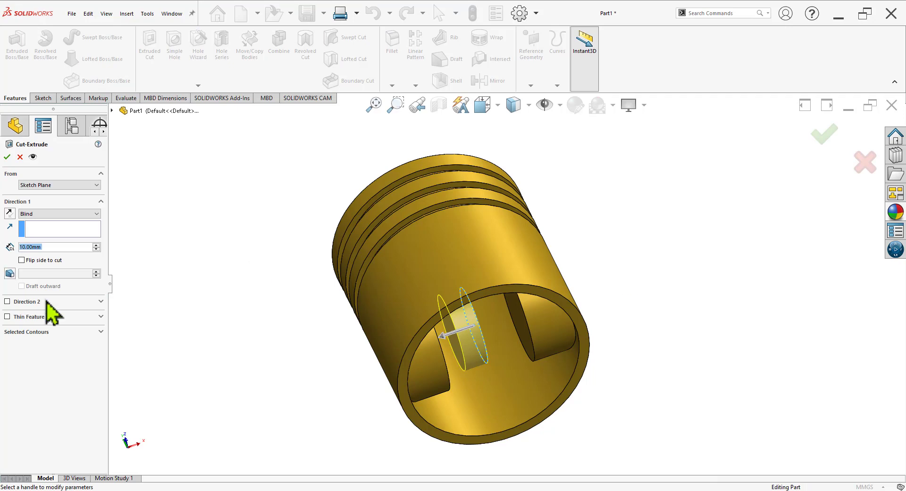
{"action": "left_click", "coordinate": [48, 217]}
{"action": "left_click", "coordinate": [56, 231]}
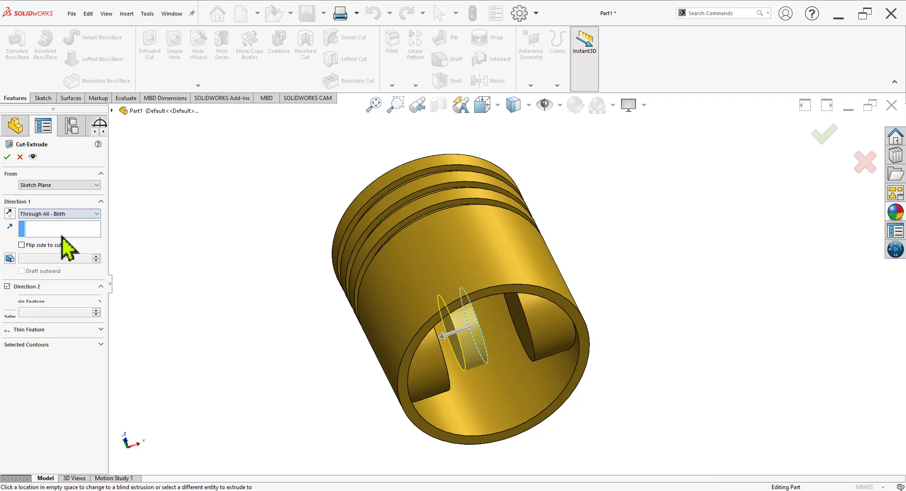
{"action": "left_click", "coordinate": [7, 157]}
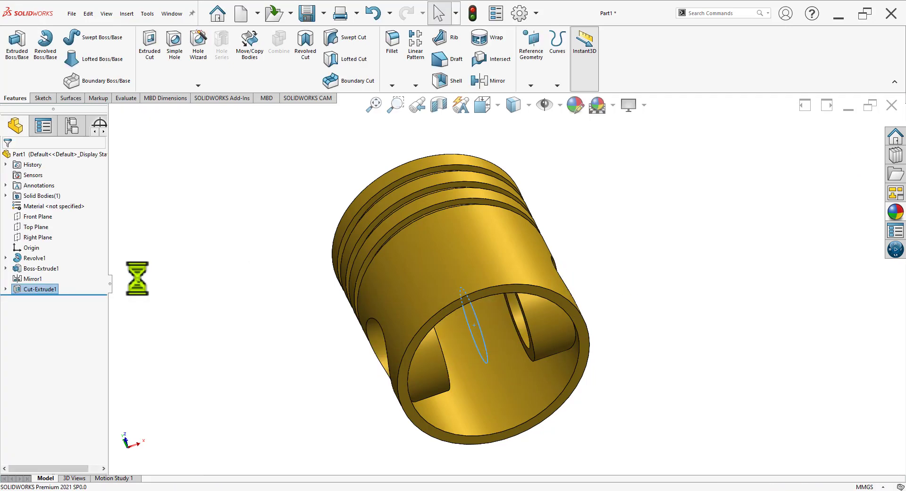
{"action": "mouse_move", "coordinate": [298, 354]}
{"action": "middle_mouse_down"}
{"action": "mouse_move", "coordinate": [389, 276]}
{"action": "mouse_move", "coordinate": [283, 267]}
{"action": "mouse_move", "coordinate": [287, 214]}
{"action": "mouse_move", "coordinate": [246, 184]}
{"action": "mouse_move", "coordinate": [322, 191]}
{"action": "mouse_move", "coordinate": [246, 299]}
{"action": "mouse_move", "coordinate": [289, 303]}
{"action": "mouse_move", "coordinate": [273, 380]}
{"action": "mouse_move", "coordinate": [607, 314]}
{"action": "mouse_move", "coordinate": [591, 356]}
{"action": "mouse_move", "coordinate": [582, 479]}
{"action": "middle_mouse_up"}
{"action": "key", "text": "alt+Tab"}
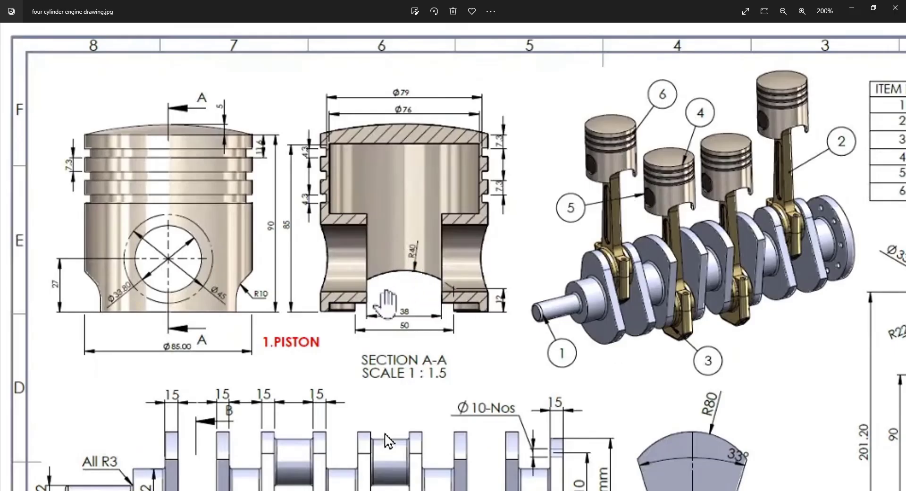
Compare the engine drawing's piston section with the model, then tilt the piston slightly
{"action": "key", "text": "alt+Tab"}
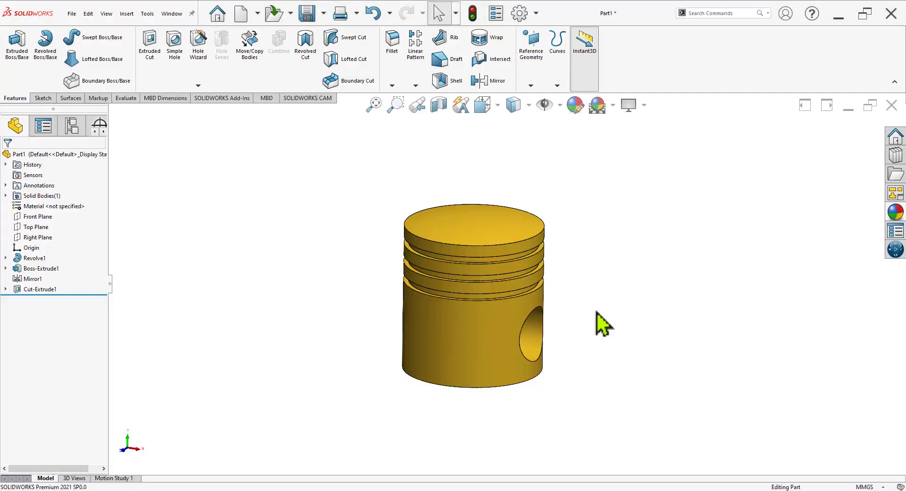
{"action": "key", "text": "alt+Tab"}
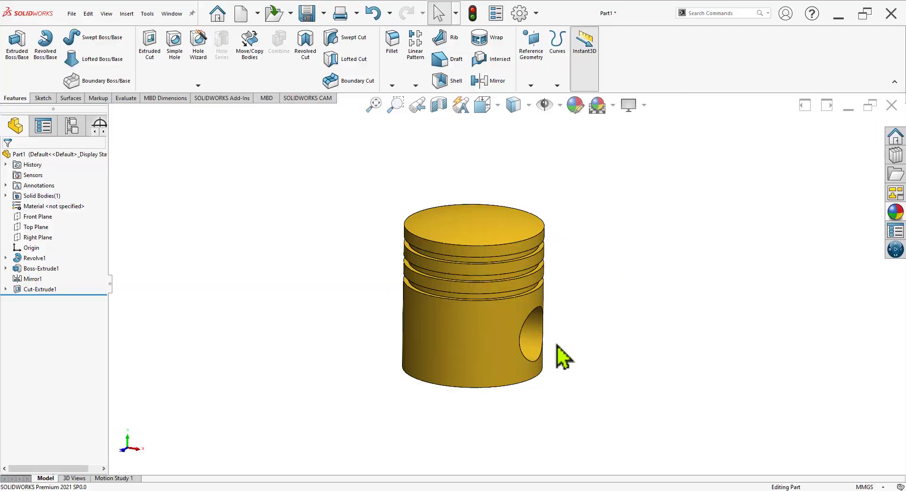
{"action": "middle_click_drag", "start_coordinate": [558, 345], "coordinate": [550, 349]}
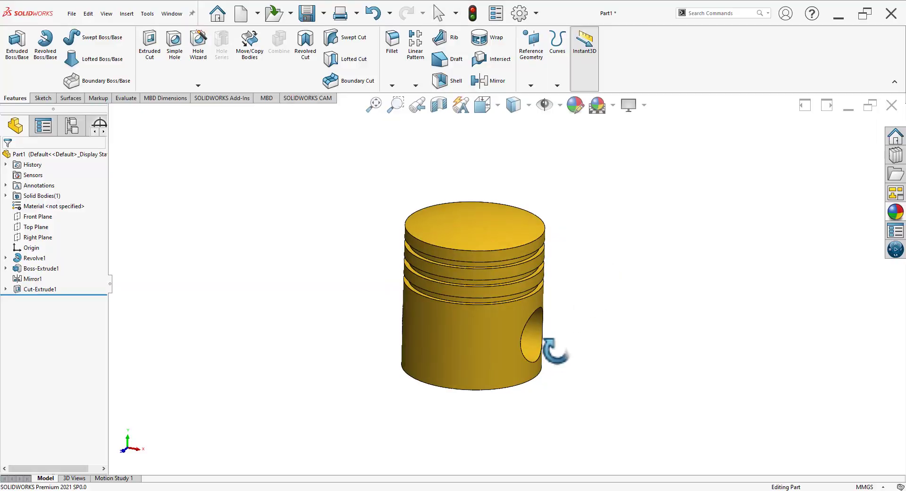
Start a Front Plane sketch with an infinite vertical centerline through the origin
{"action": "left_click", "coordinate": [50, 217]}
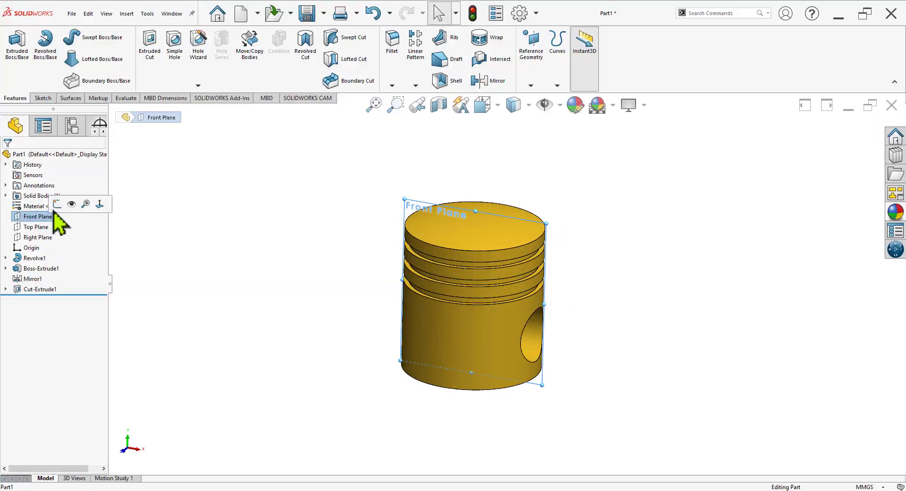
{"action": "left_click", "coordinate": [61, 203]}
{"action": "scroll", "coordinate": [335, 249], "scroll_direction": "up", "scroll_amount": 2}
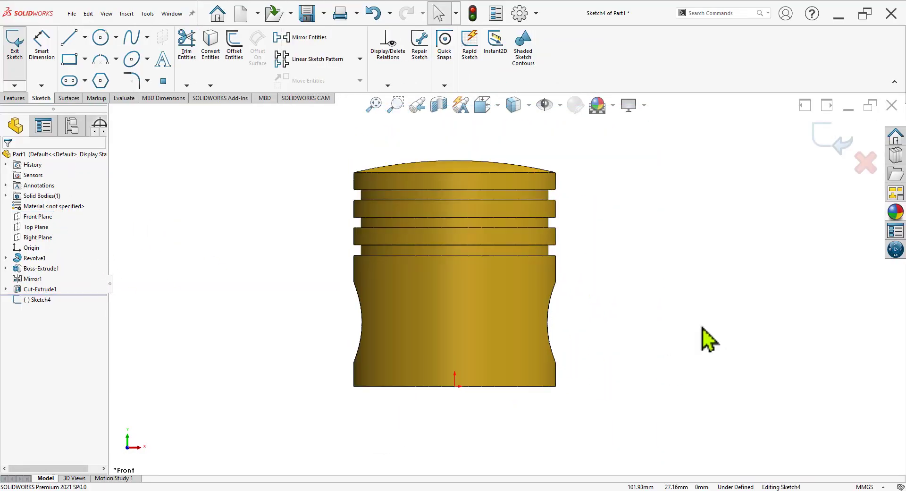
{"action": "left_click", "coordinate": [85, 37]}
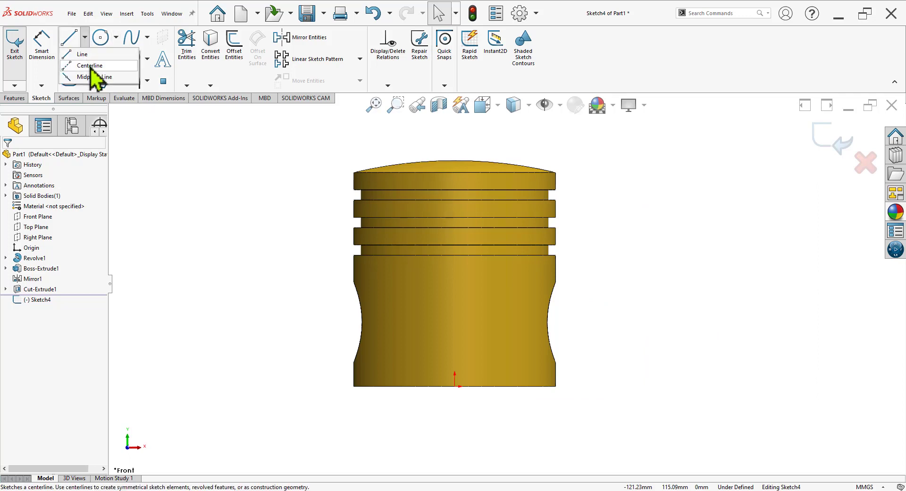
{"action": "left_click", "coordinate": [95, 73]}
{"action": "left_click", "coordinate": [21, 276]}
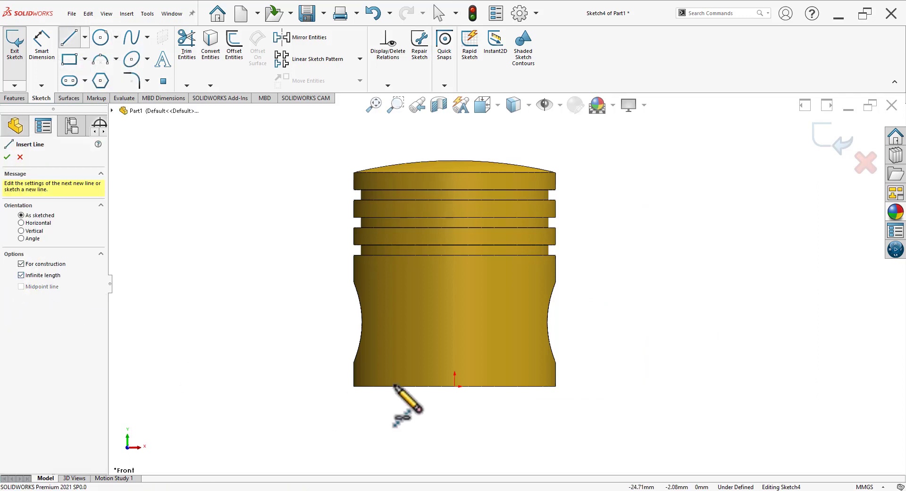
{"action": "left_click", "coordinate": [454, 386]}
{"action": "left_click", "coordinate": [454, 411]}
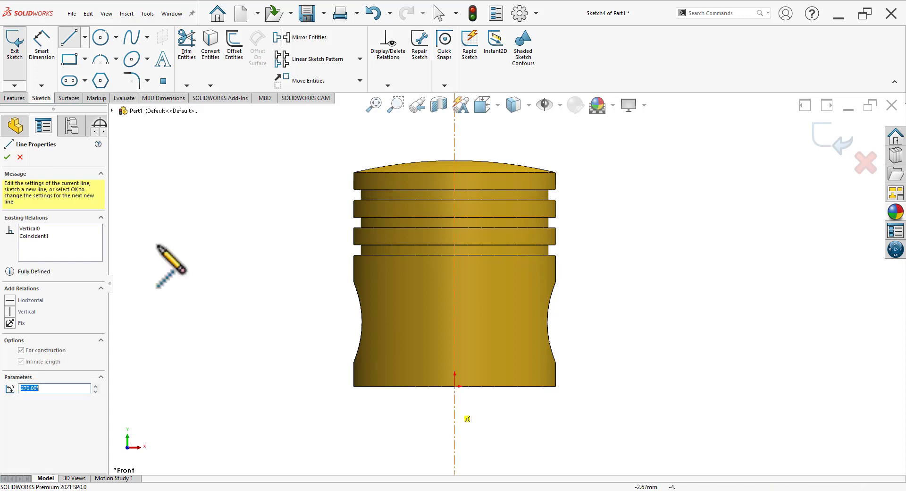
{"action": "left_click", "coordinate": [20, 157]}
{"action": "left_click", "coordinate": [20, 157]}
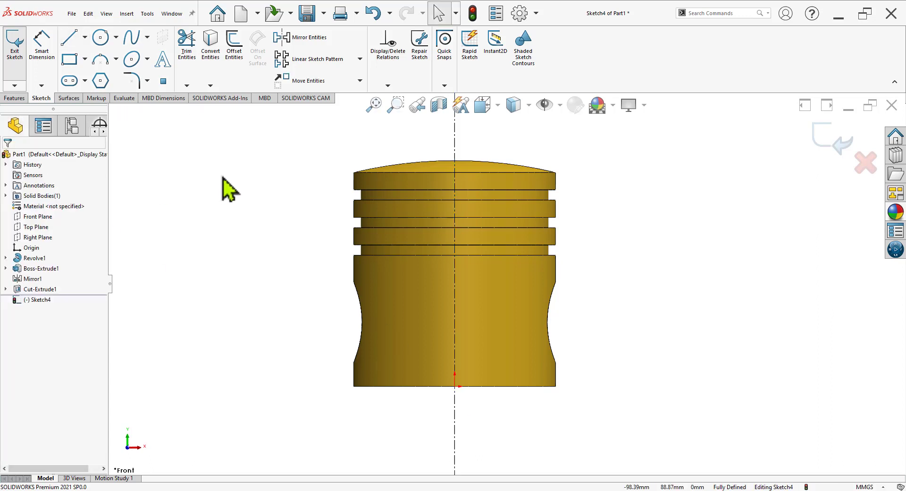
Draw a vertical line up from the skirt bottom and mirror it about the centerline
{"action": "left_click", "coordinate": [69, 38]}
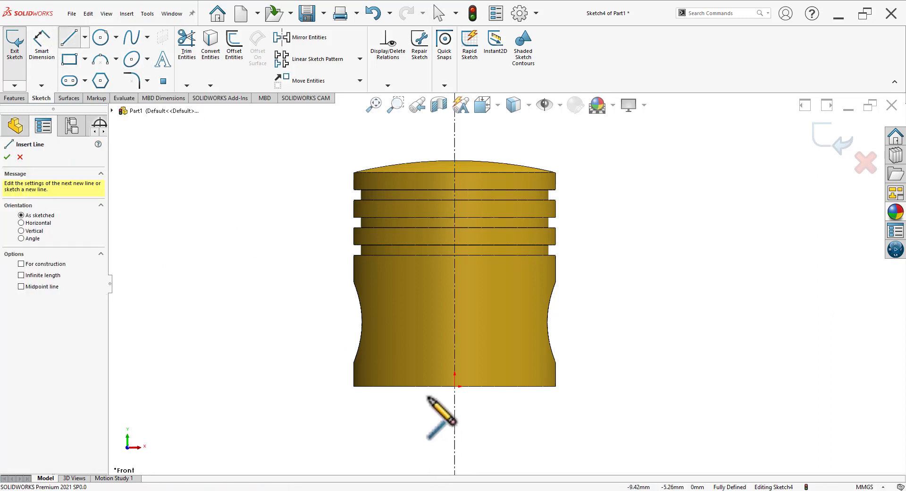
{"action": "left_click", "coordinate": [402, 386]}
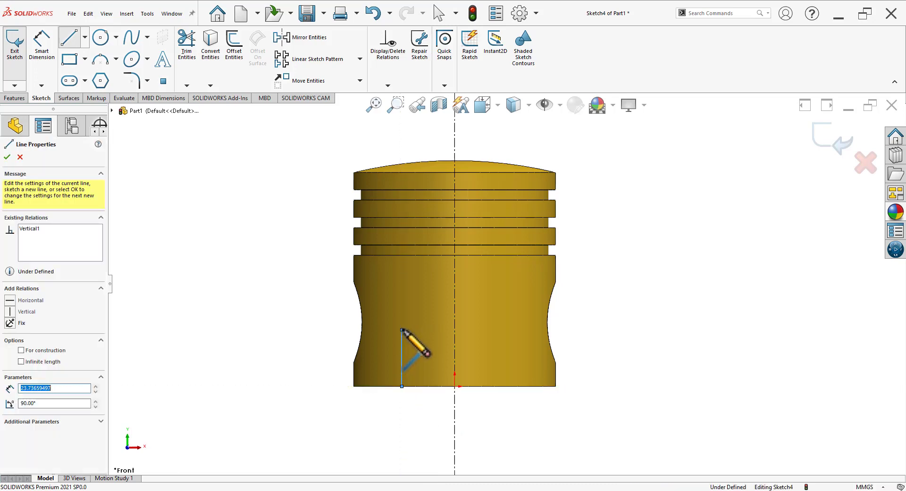
{"action": "left_click", "coordinate": [401, 329]}
{"action": "right_click", "coordinate": [667, 292]}
{"action": "left_click", "coordinate": [686, 304]}
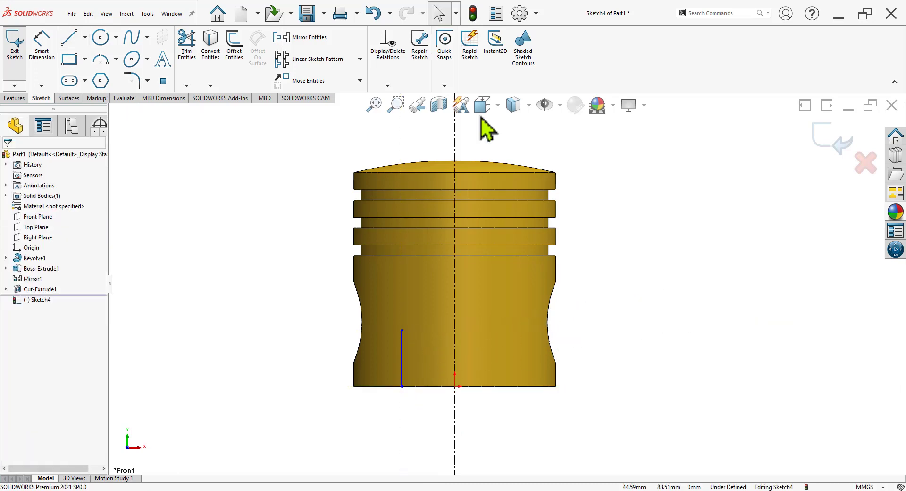
{"action": "left_click", "coordinate": [321, 39]}
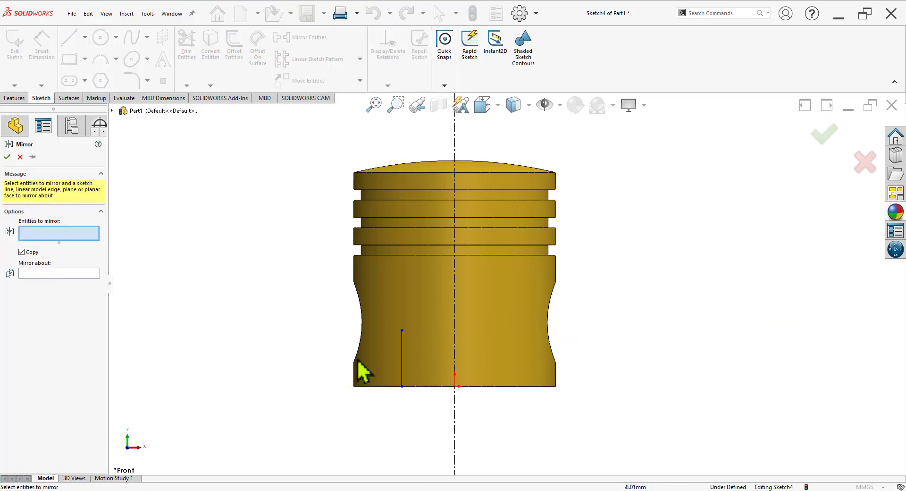
{"action": "left_click", "coordinate": [402, 367]}
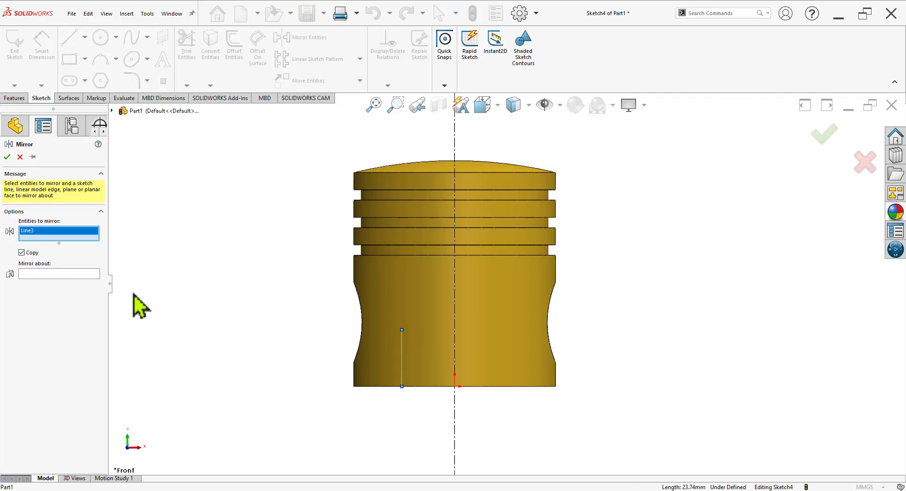
{"action": "left_click", "coordinate": [87, 274]}
{"action": "left_click", "coordinate": [454, 296]}
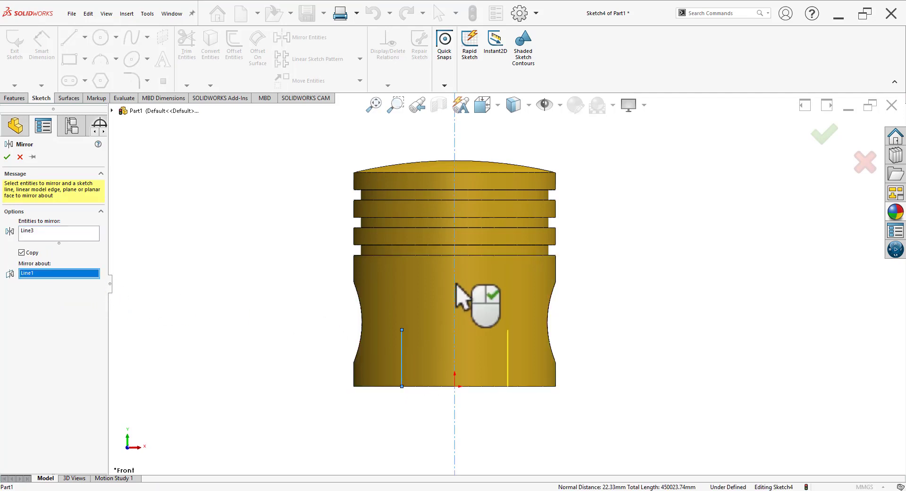
{"action": "left_click", "coordinate": [7, 157]}
Join the two line tops with a 3-point arc peaking on the centerline
{"action": "left_click", "coordinate": [100, 59]}
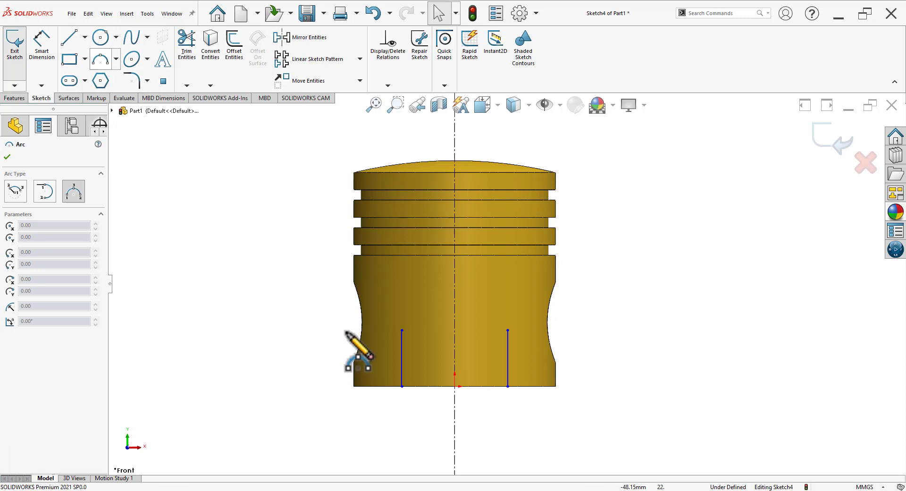
{"action": "left_click", "coordinate": [401, 329]}
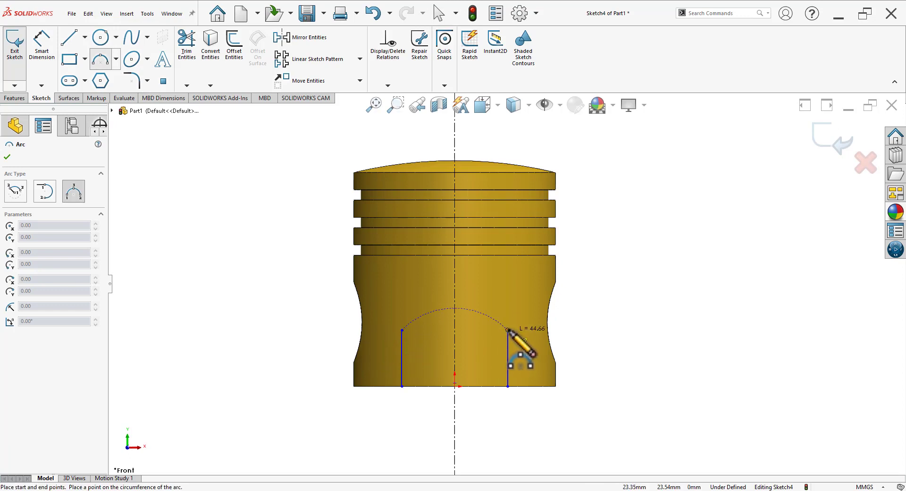
{"action": "left_click", "coordinate": [507, 329]}
{"action": "left_click", "coordinate": [487, 314]}
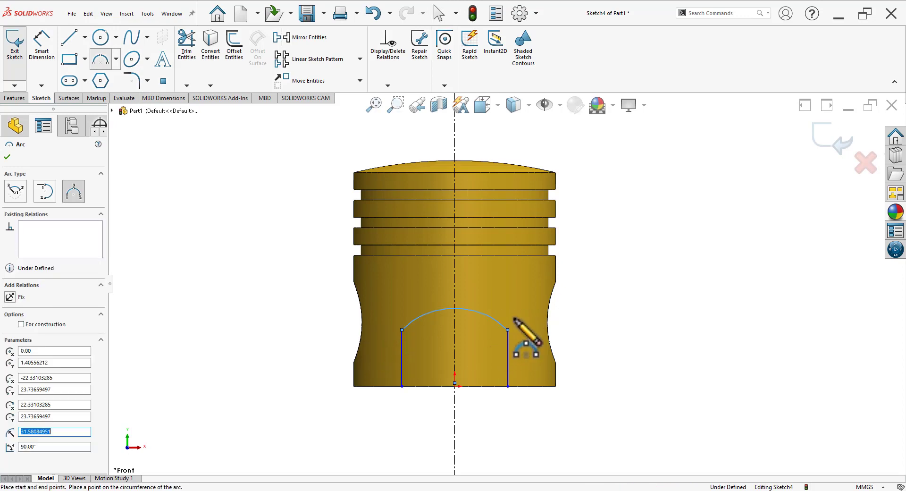
{"action": "right_click", "coordinate": [608, 255]}
{"action": "left_click", "coordinate": [628, 266]}
{"action": "scroll", "coordinate": [512, 410], "scroll_direction": "down", "scroll_amount": 1}
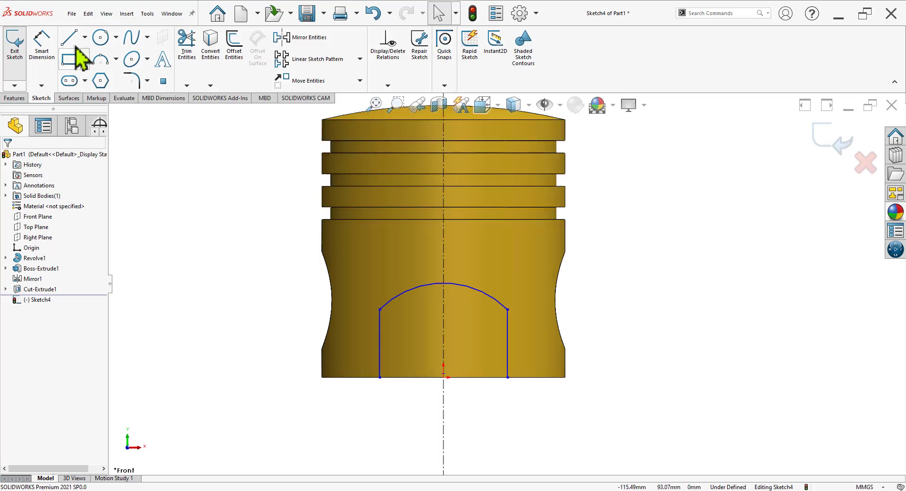
Close the arch with a bottom line and dimension it 50 mm wide
{"action": "key", "text": "l"}
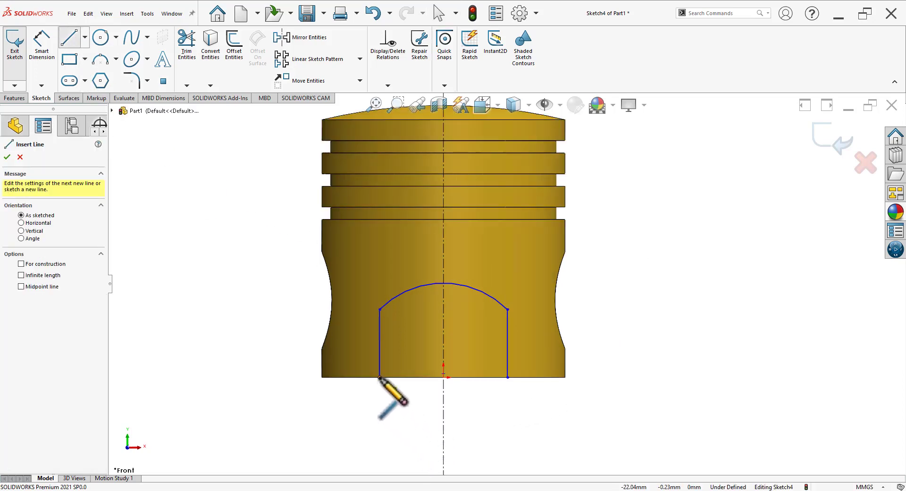
{"action": "left_click", "coordinate": [379, 376]}
{"action": "left_click", "coordinate": [507, 377]}
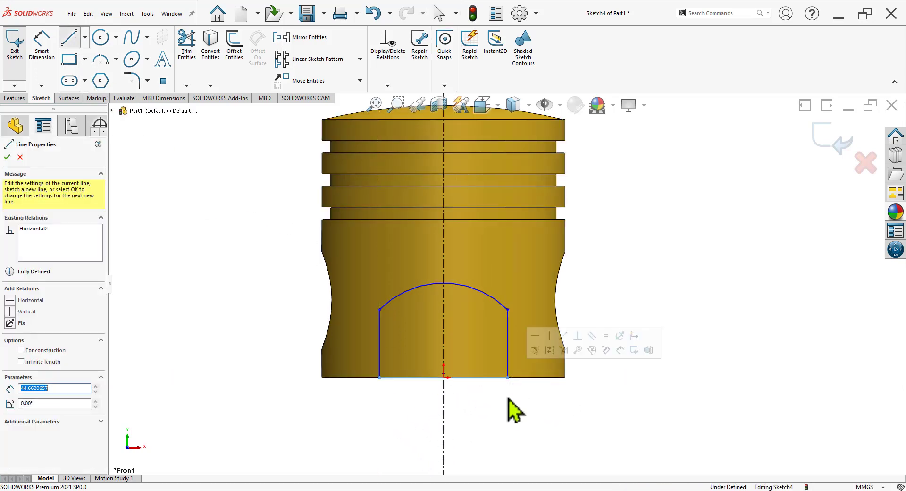
{"action": "right_click", "coordinate": [648, 186]}
{"action": "left_click", "coordinate": [685, 192]}
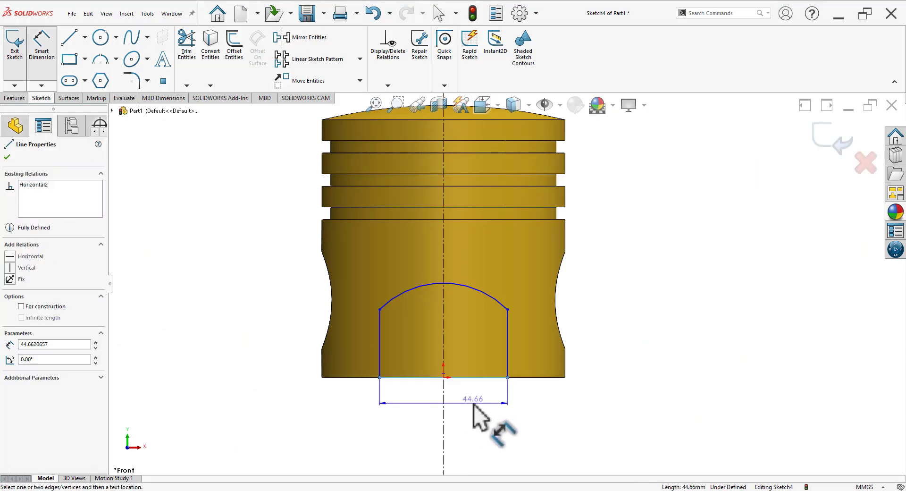
{"action": "left_click", "coordinate": [473, 405]}
{"action": "type", "text": "50"}
{"action": "key", "text": "Return"}
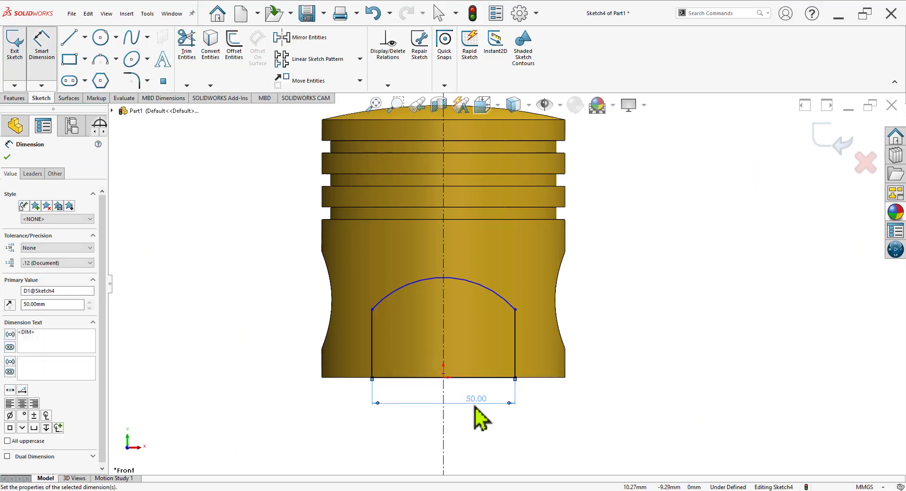
{"action": "left_click", "coordinate": [601, 367]}
Dimension the sides 12 mm and the arc R40, check the drawing, and exit the sketch
{"action": "left_click", "coordinate": [515, 343]}
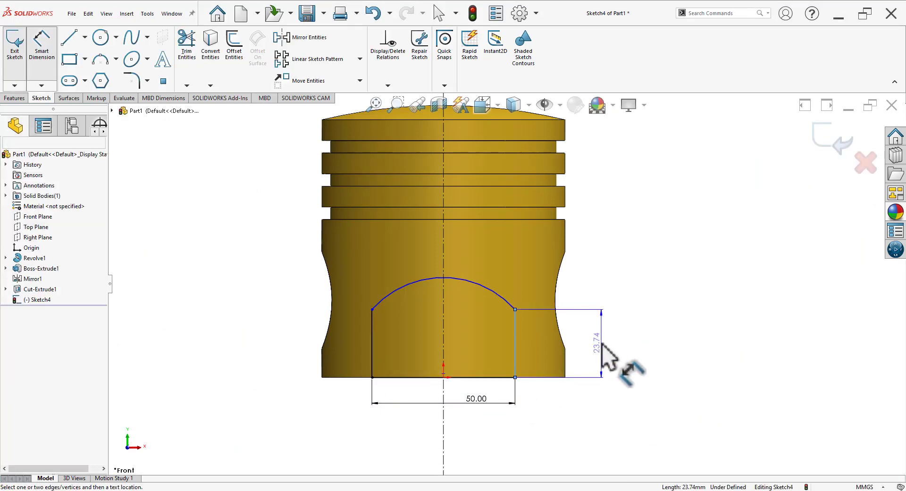
{"action": "left_click", "coordinate": [602, 345]}
{"action": "type", "text": "12"}
{"action": "key", "text": "Return"}
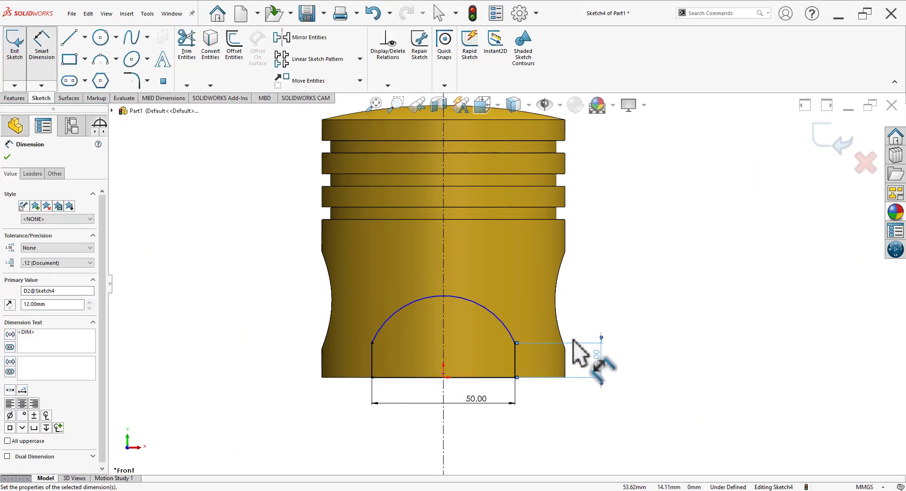
{"action": "left_click", "coordinate": [497, 321]}
{"action": "left_click", "coordinate": [595, 296]}
{"action": "type", "text": "4"}
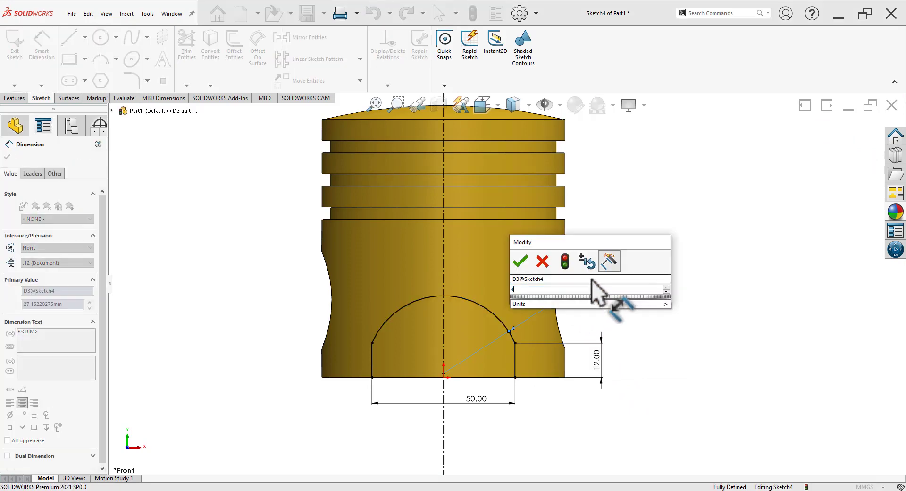
{"action": "type", "text": "0"}
{"action": "key", "text": "Return"}
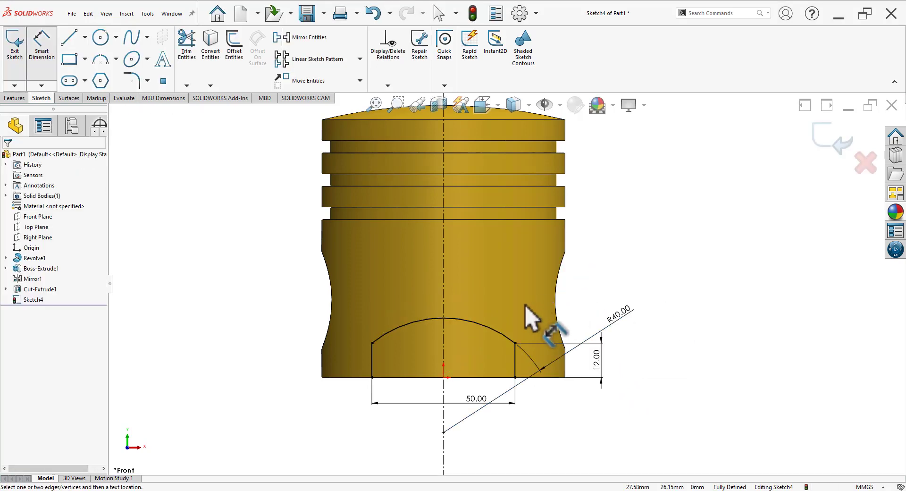
{"action": "key", "text": "alt+Tab"}
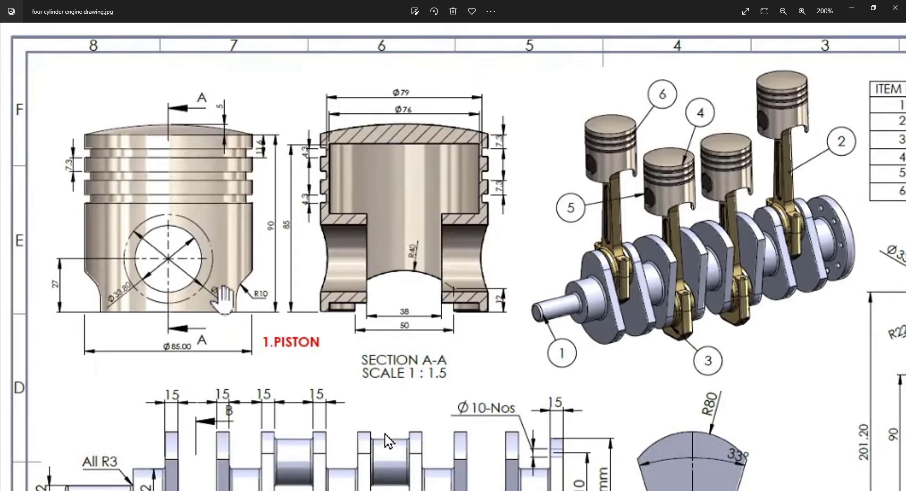
{"action": "key", "text": "alt+Tab"}
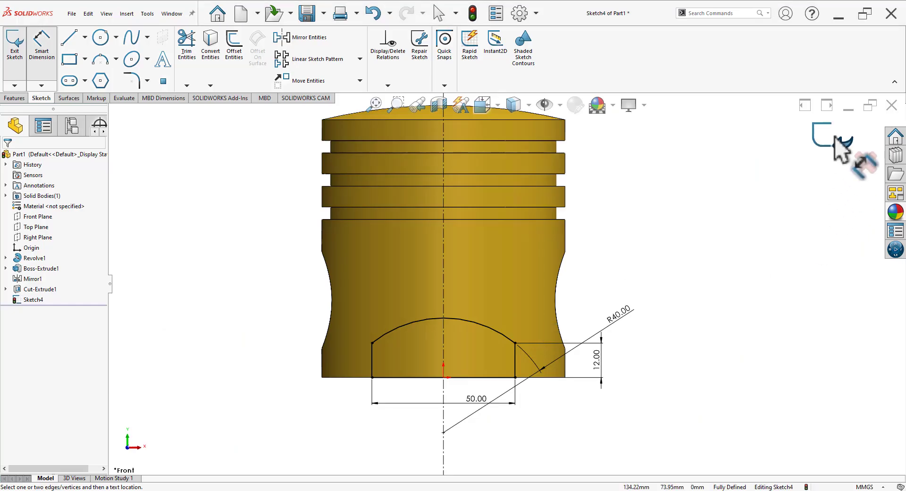
{"action": "left_click", "coordinate": [786, 141]}
Start an extruded cut from the arch sketch, ending Through All instead of Up To Next
{"action": "middle_click_drag", "start_coordinate": [593, 250], "coordinate": [432, 292]}
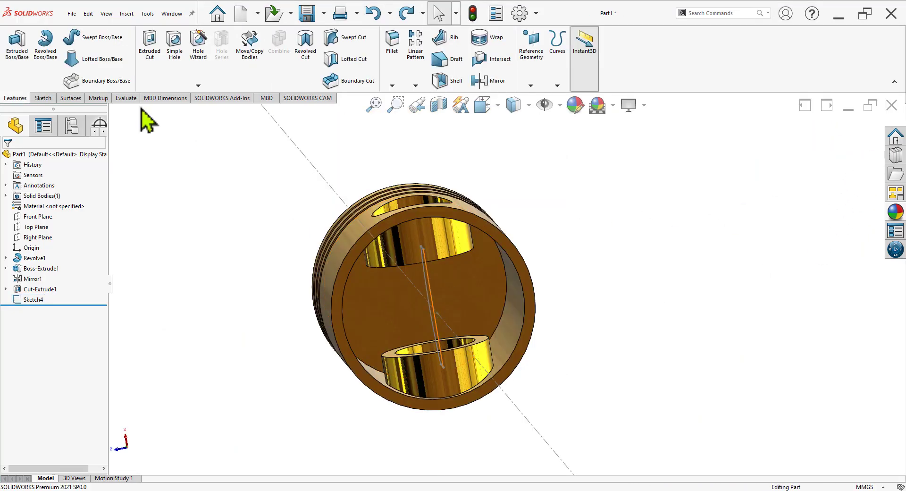
{"action": "left_click", "coordinate": [156, 42]}
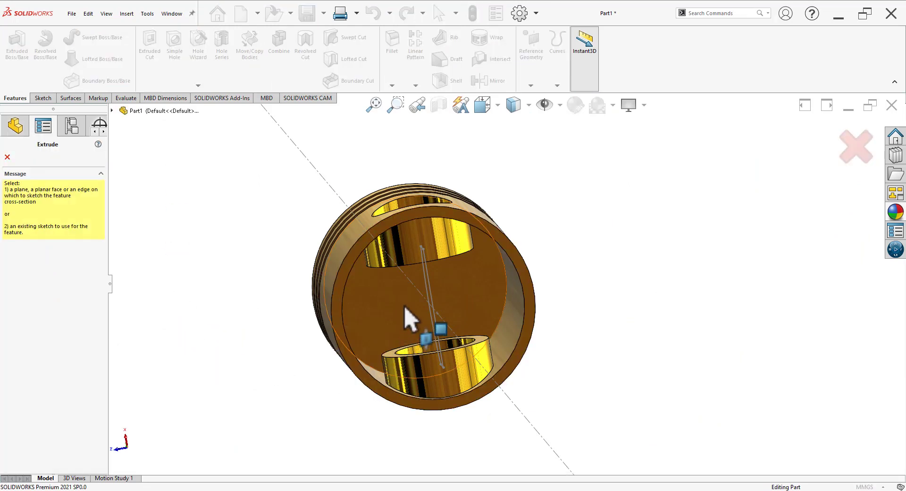
{"action": "left_click", "coordinate": [430, 288]}
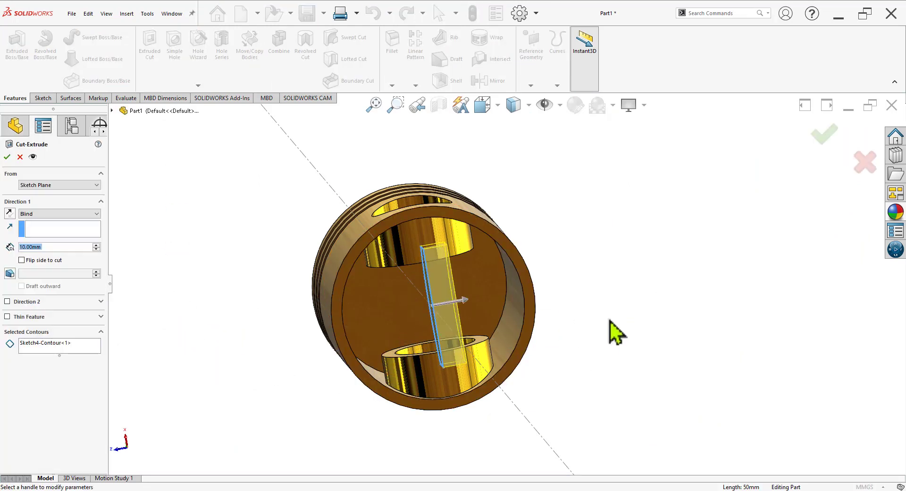
{"action": "left_click", "coordinate": [49, 213]}
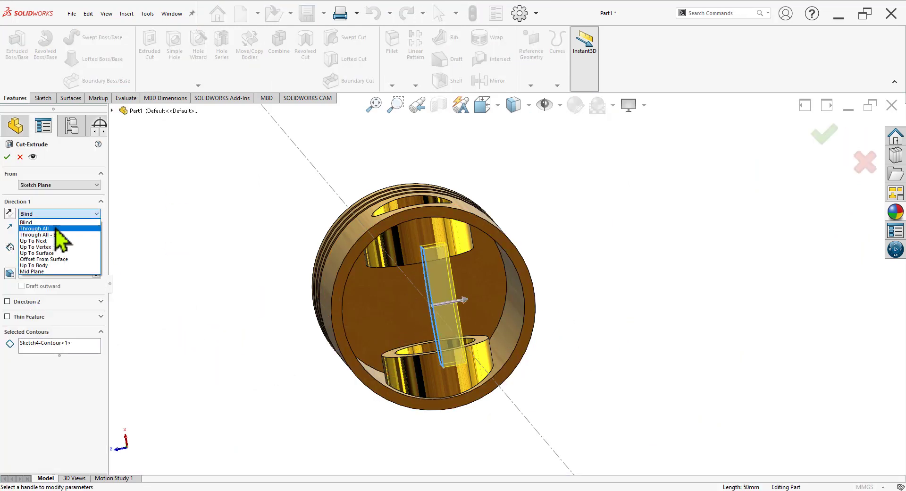
{"action": "left_click", "coordinate": [52, 240]}
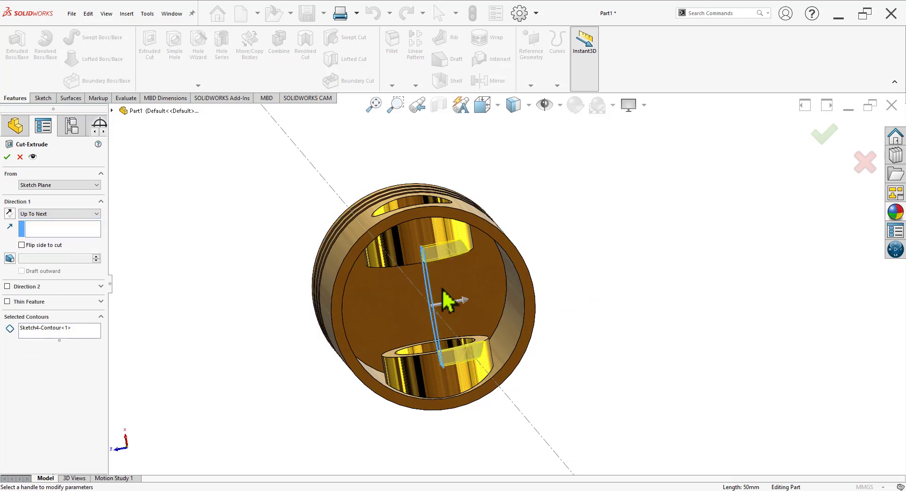
{"action": "left_click", "coordinate": [31, 214]}
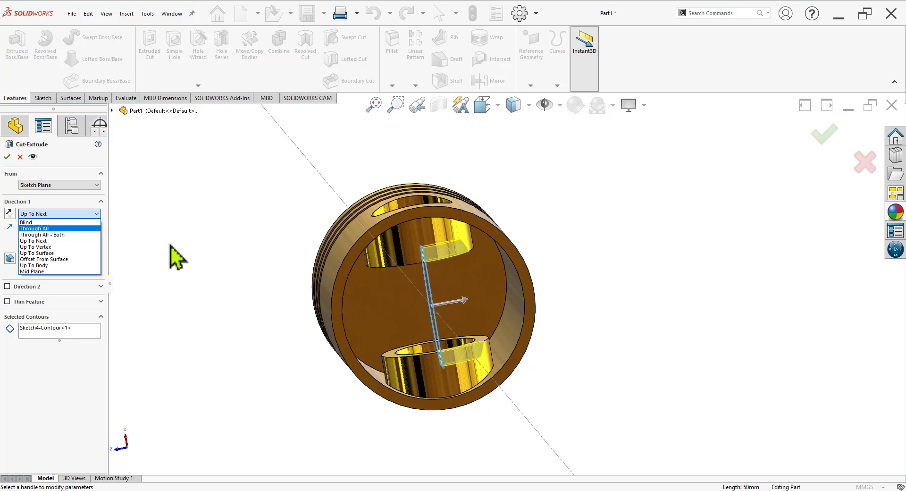
{"action": "left_click", "coordinate": [78, 228]}
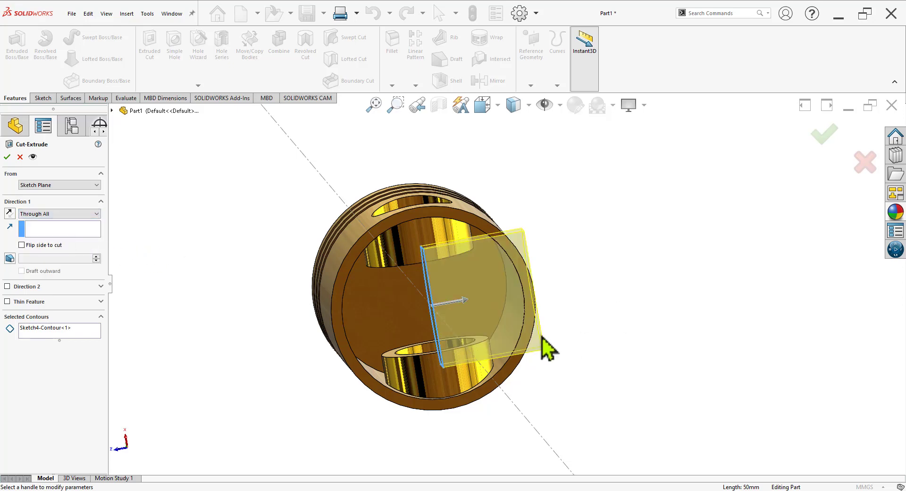
From the bottom view, try start offsets of 10, 20, 32, 35 and 25 mm
{"action": "middle_click_drag", "start_coordinate": [547, 349], "coordinate": [560, 297]}
{"action": "left_click", "coordinate": [499, 105]}
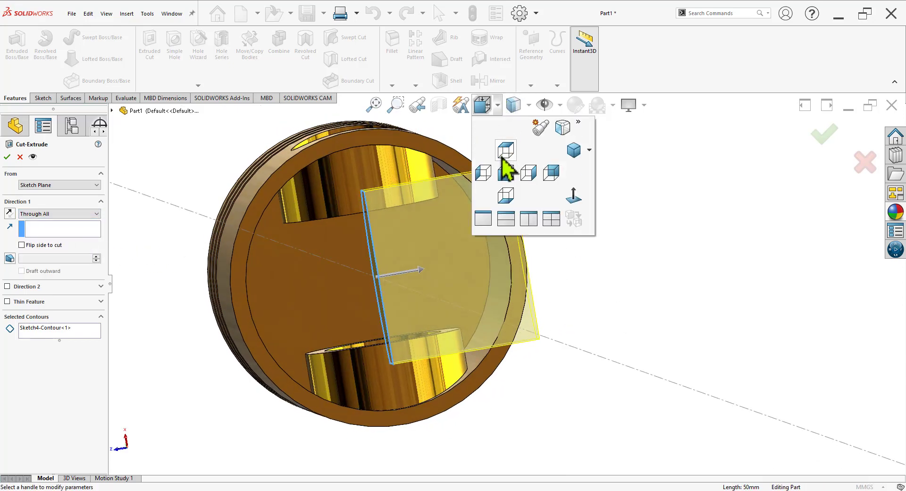
{"action": "left_click", "coordinate": [505, 194]}
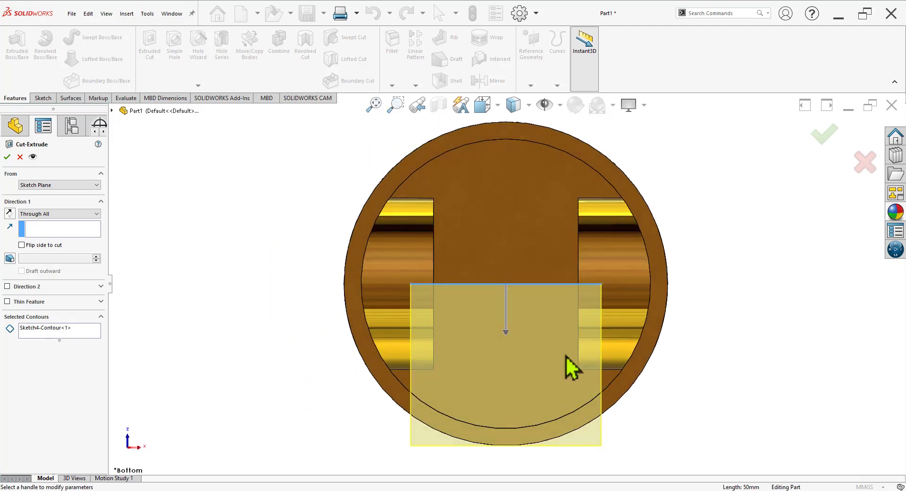
{"action": "middle_click_drag", "start_coordinate": [651, 337], "coordinate": [550, 318], "text": "ctrl"}
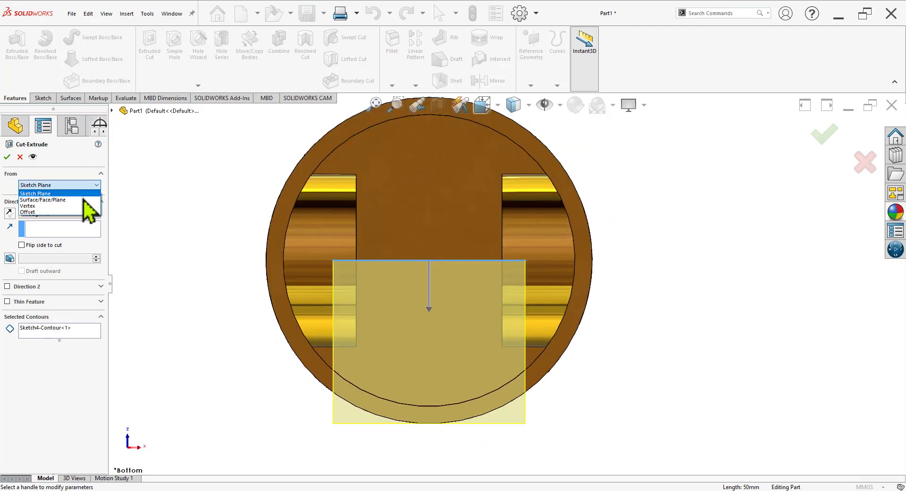
{"action": "left_click", "coordinate": [88, 217]}
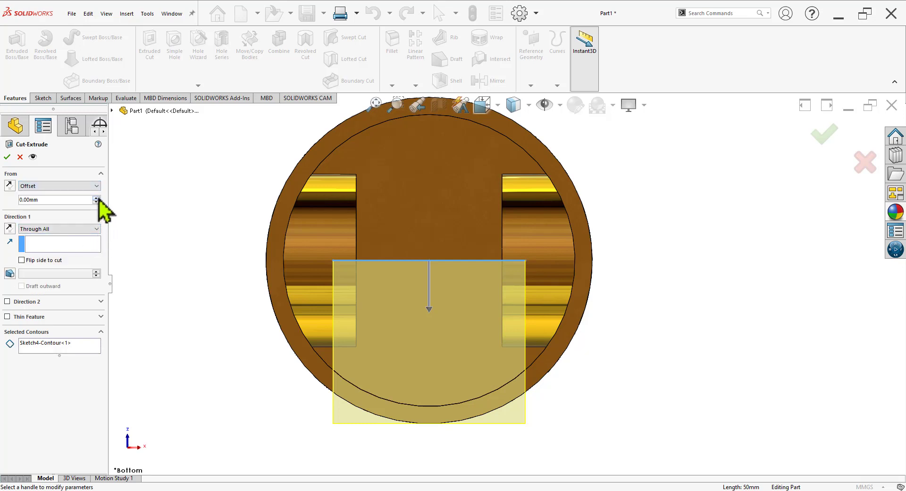
{"action": "left_click", "coordinate": [97, 197]}
{"action": "left_click", "coordinate": [9, 186]}
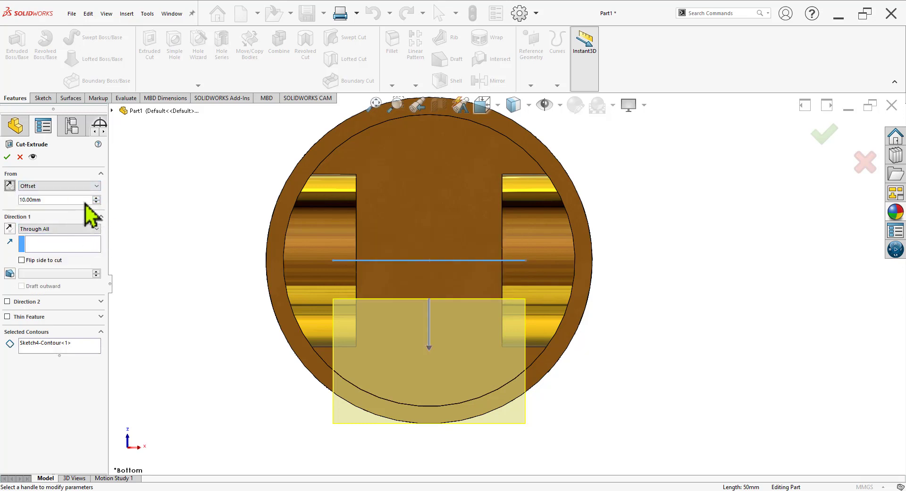
{"action": "left_click", "coordinate": [96, 198]}
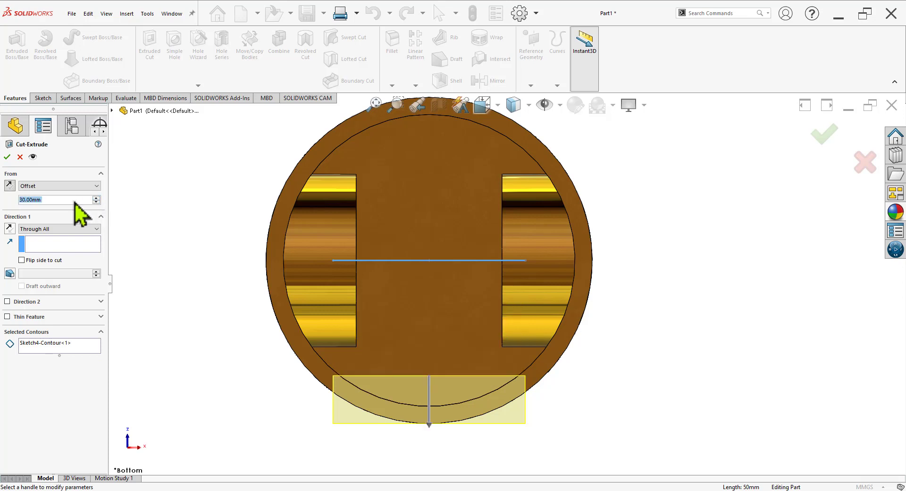
{"action": "type", "text": "32"}
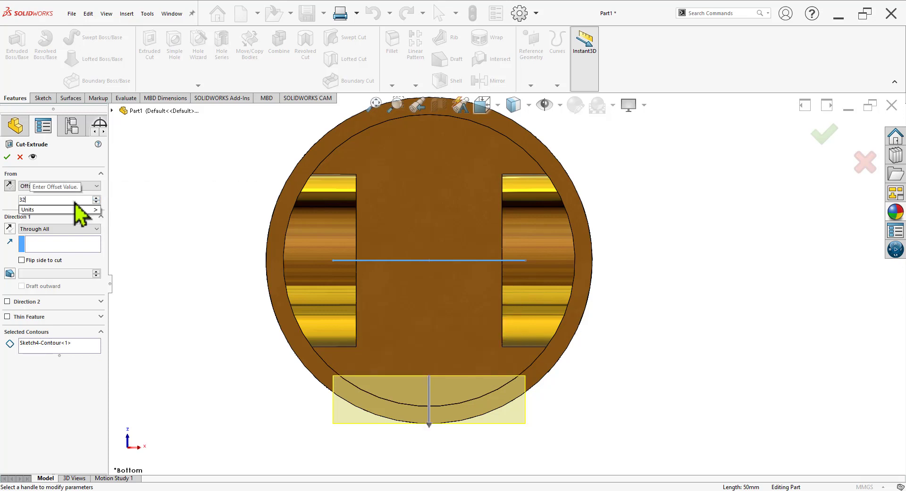
{"action": "key", "text": "Return"}
{"action": "type", "text": "35"}
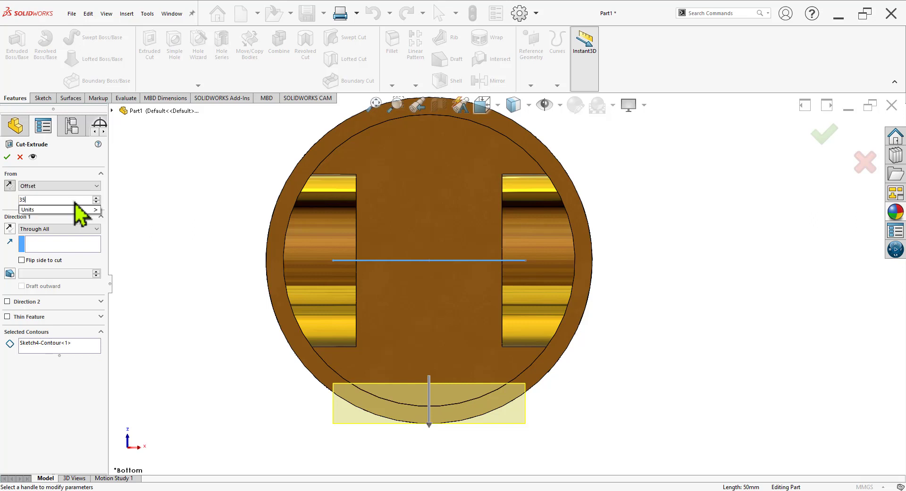
{"action": "key", "text": "Return"}
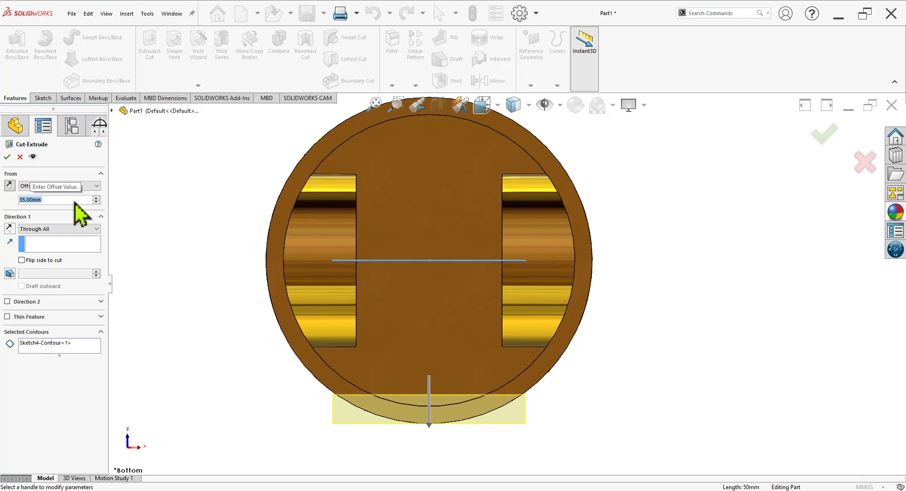
{"action": "type", "text": "25"}
{"action": "key", "text": "Return"}
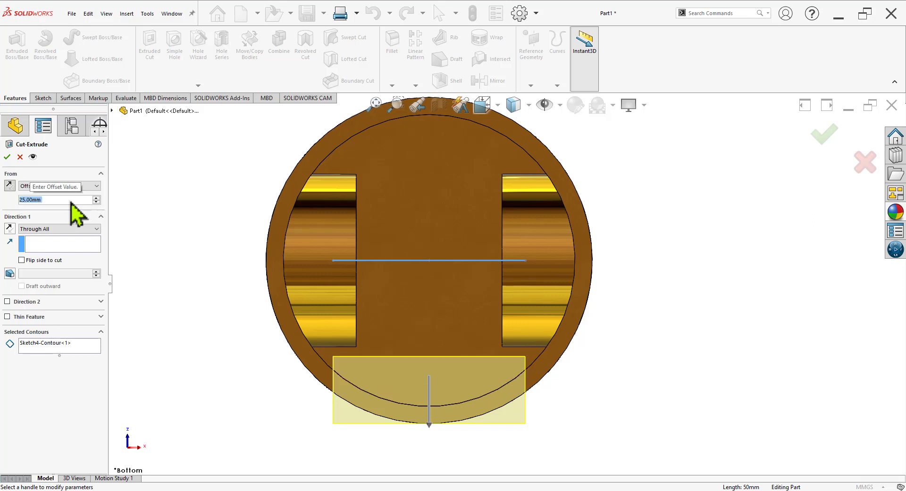
Start the cut from the skirt's bottom face and reverse it to point up into the piston
{"action": "scroll", "coordinate": [562, 372], "scroll_direction": "down", "scroll_amount": 2}
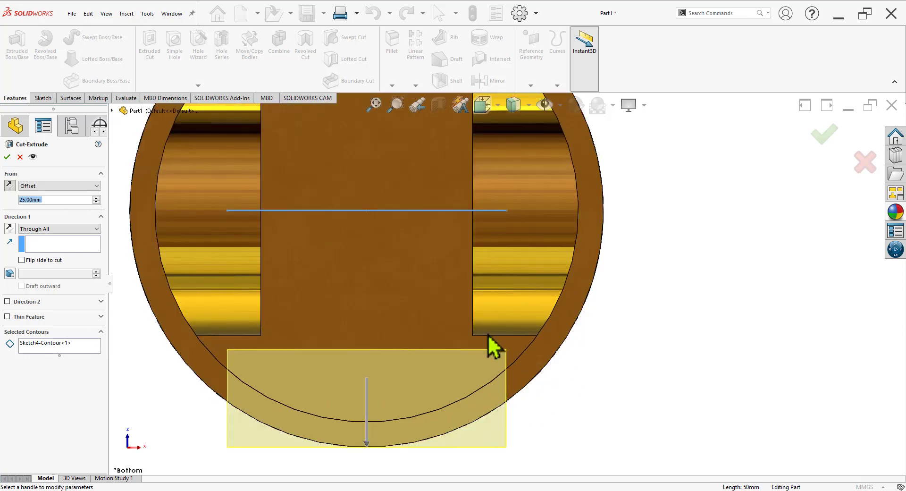
{"action": "scroll", "coordinate": [487, 334], "scroll_direction": "up", "scroll_amount": 2}
{"action": "middle_click_drag", "start_coordinate": [403, 295], "coordinate": [352, 290]}
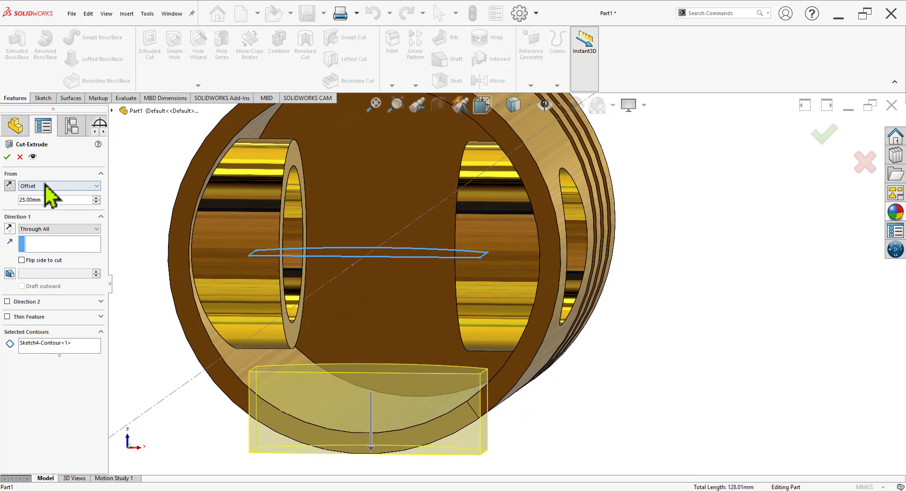
{"action": "left_click", "coordinate": [51, 189]}
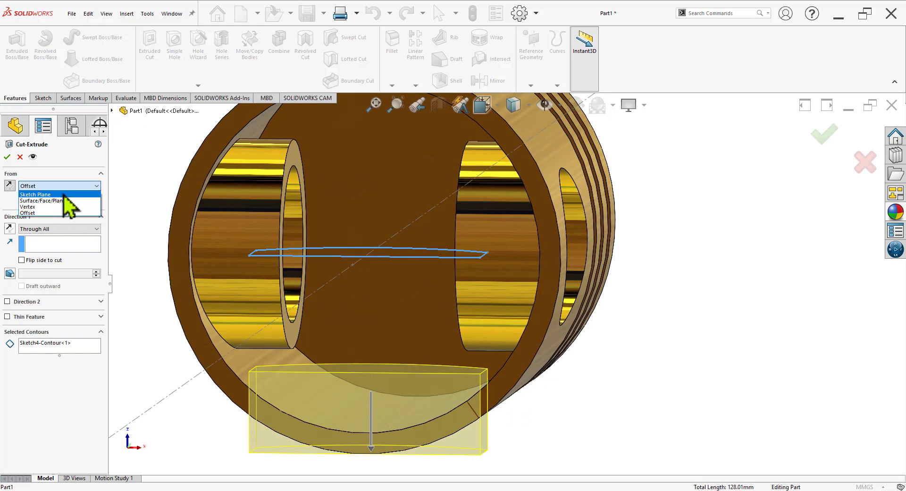
{"action": "left_click", "coordinate": [64, 201]}
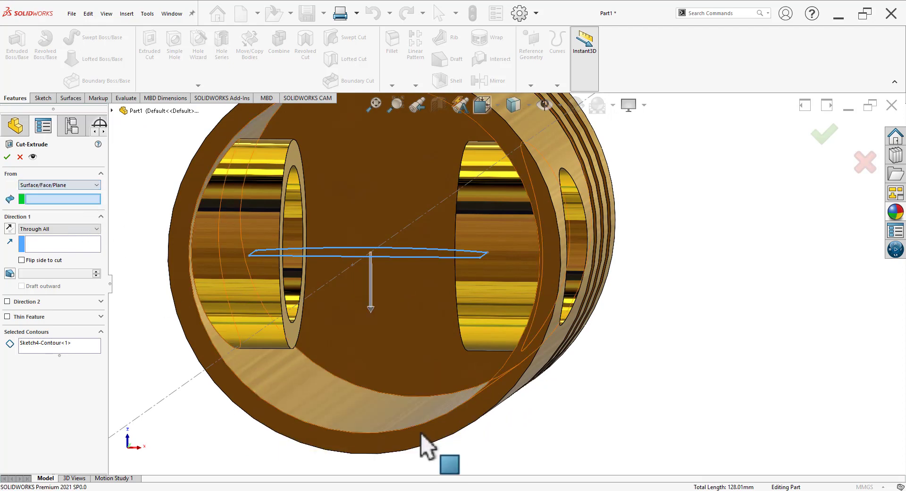
{"action": "left_click", "coordinate": [332, 410]}
{"action": "scroll", "coordinate": [333, 413], "scroll_direction": "up", "scroll_amount": 3}
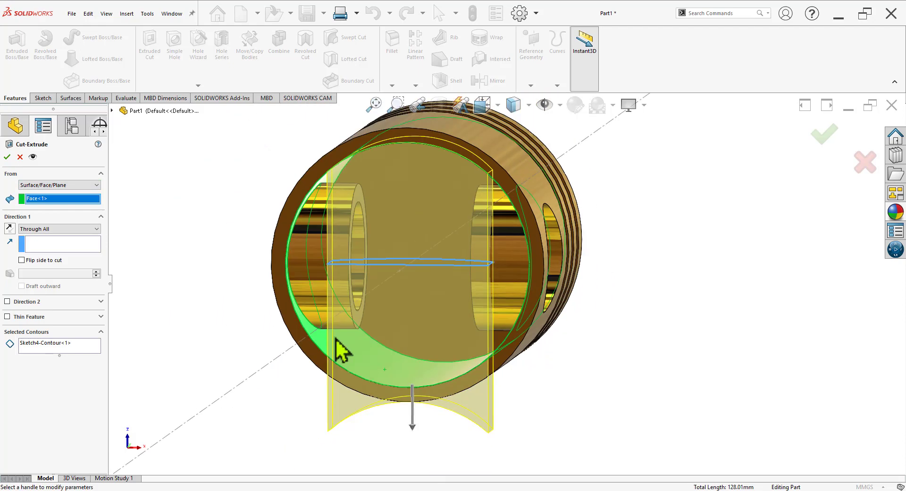
{"action": "mouse_move", "coordinate": [340, 348]}
{"action": "middle_mouse_down"}
{"action": "mouse_move", "coordinate": [624, 322]}
{"action": "mouse_move", "coordinate": [611, 324]}
{"action": "middle_mouse_up"}
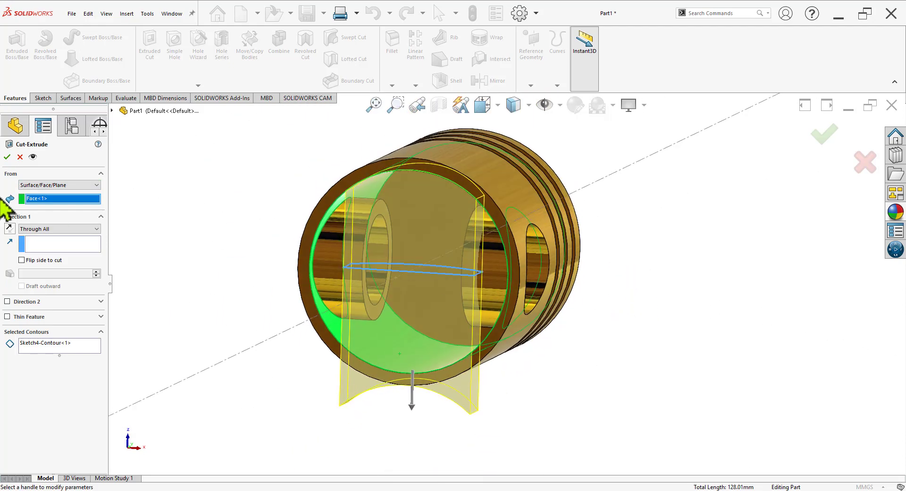
{"action": "left_click", "coordinate": [10, 228]}
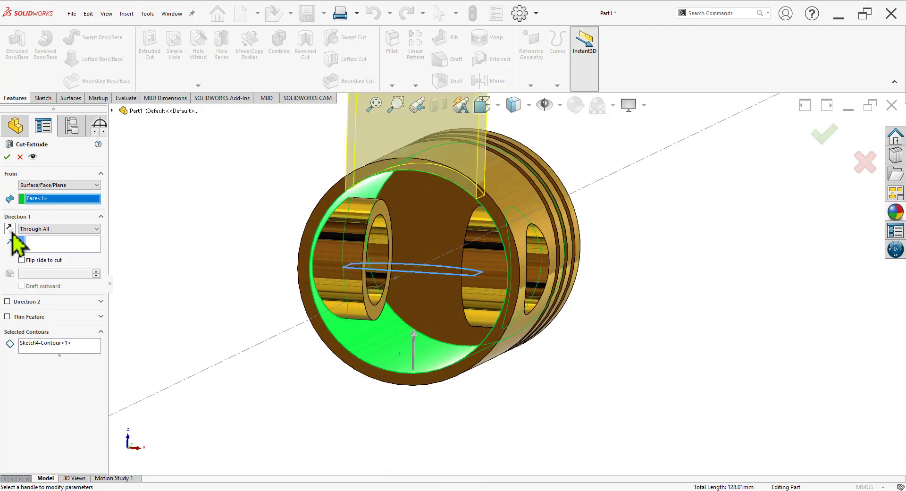
{"action": "middle_click_drag", "start_coordinate": [562, 188], "coordinate": [465, 387]}
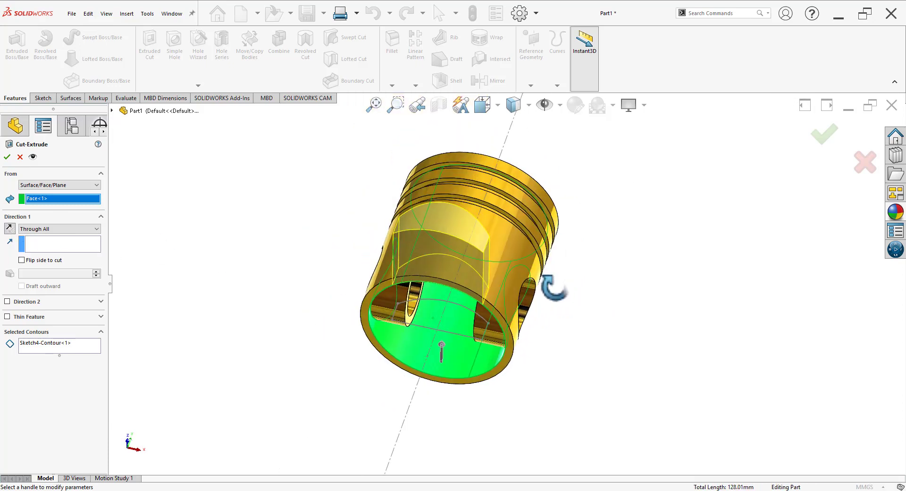
{"action": "middle_click_drag", "start_coordinate": [572, 370], "coordinate": [557, 346]}
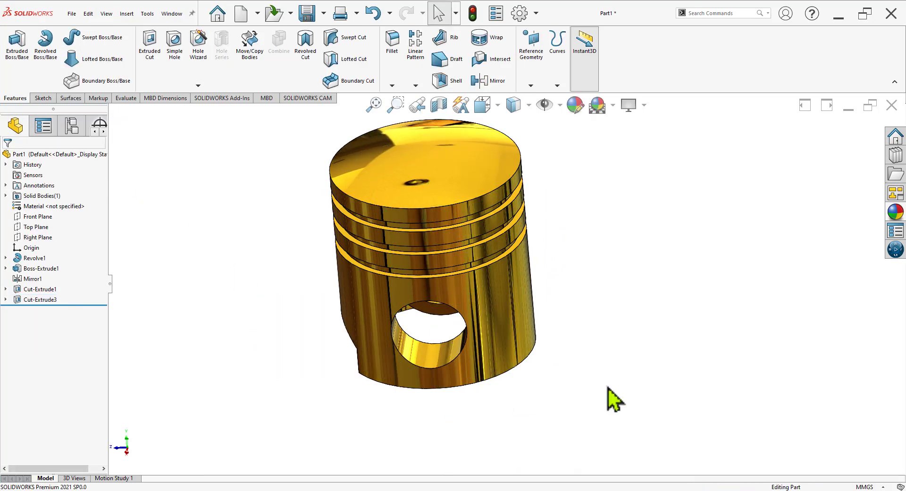
Mirror Cut-Extrude3 about the Front Plane to create Mirror2 on the opposite skirt side
{"action": "mouse_move", "coordinate": [610, 396]}
{"action": "middle_mouse_down"}
{"action": "mouse_move", "coordinate": [611, 307]}
{"action": "mouse_move", "coordinate": [634, 212]}
{"action": "mouse_move", "coordinate": [633, 148]}
{"action": "mouse_move", "coordinate": [621, 202]}
{"action": "mouse_move", "coordinate": [627, 232]}
{"action": "mouse_move", "coordinate": [650, 265]}
{"action": "mouse_move", "coordinate": [621, 289]}
{"action": "mouse_move", "coordinate": [633, 213]}
{"action": "middle_mouse_up"}
{"action": "scroll", "coordinate": [600, 272], "scroll_direction": "down", "scroll_amount": 2}
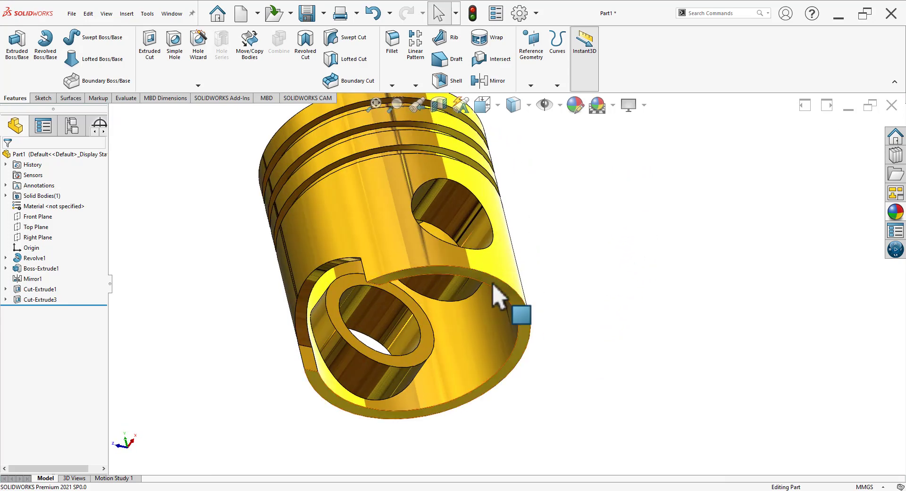
{"action": "scroll", "coordinate": [493, 364], "scroll_direction": "up", "scroll_amount": 2}
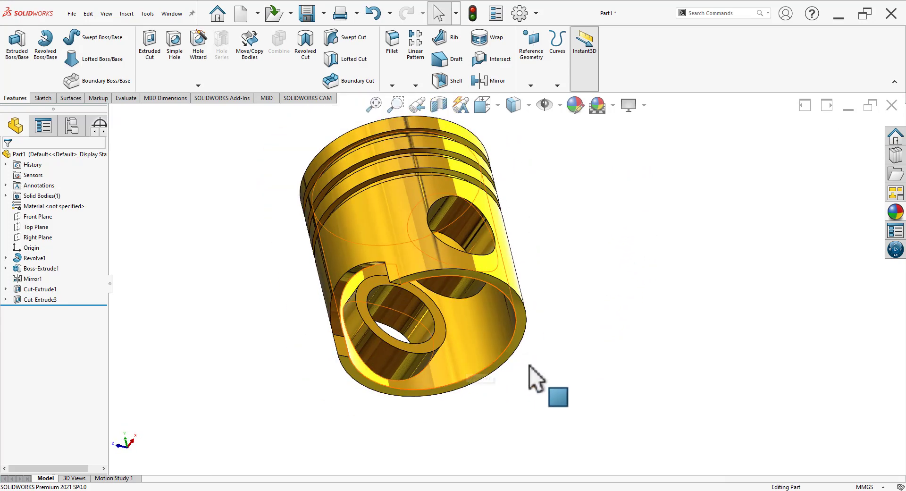
{"action": "middle_click_drag", "start_coordinate": [530, 376], "coordinate": [485, 384]}
{"action": "left_click", "coordinate": [30, 301]}
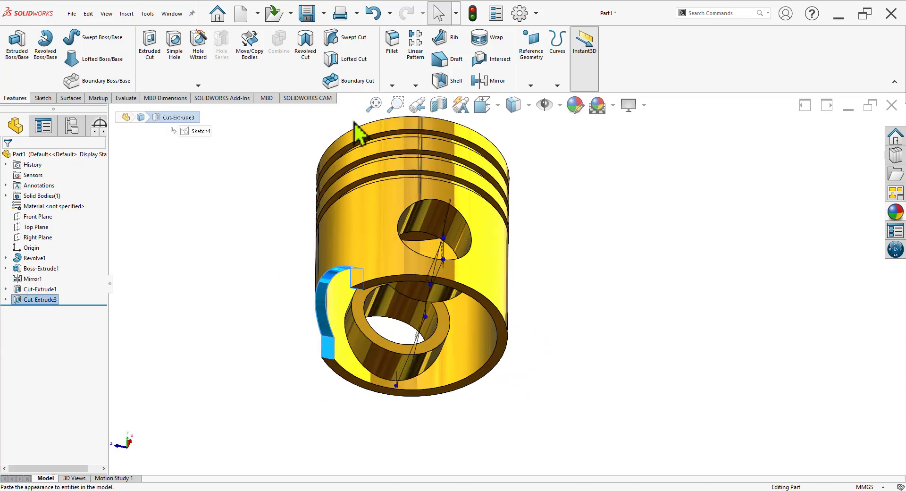
{"action": "left_click", "coordinate": [415, 86]}
{"action": "left_click", "coordinate": [443, 125]}
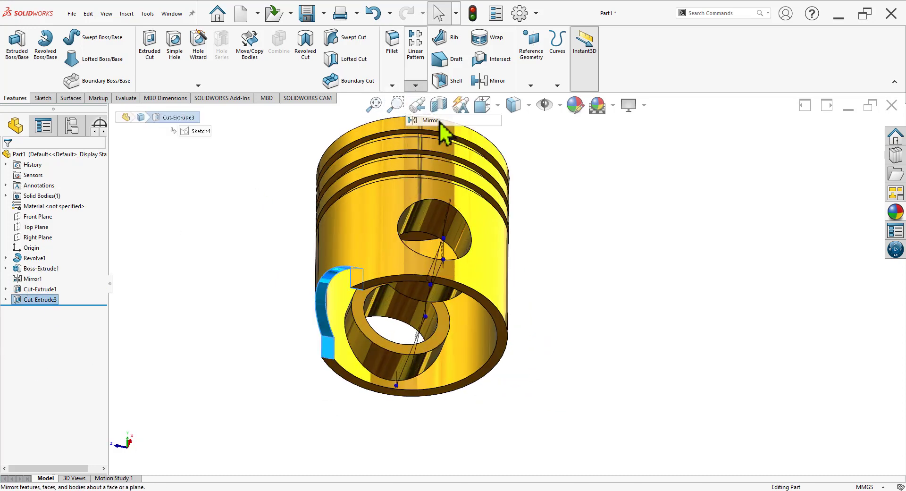
{"action": "middle_click_drag", "start_coordinate": [286, 244], "coordinate": [297, 359]}
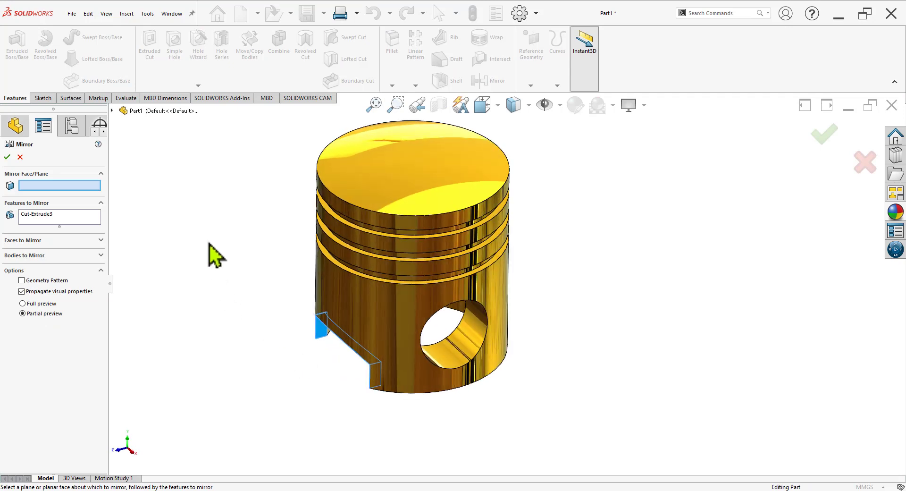
{"action": "left_click", "coordinate": [113, 111]}
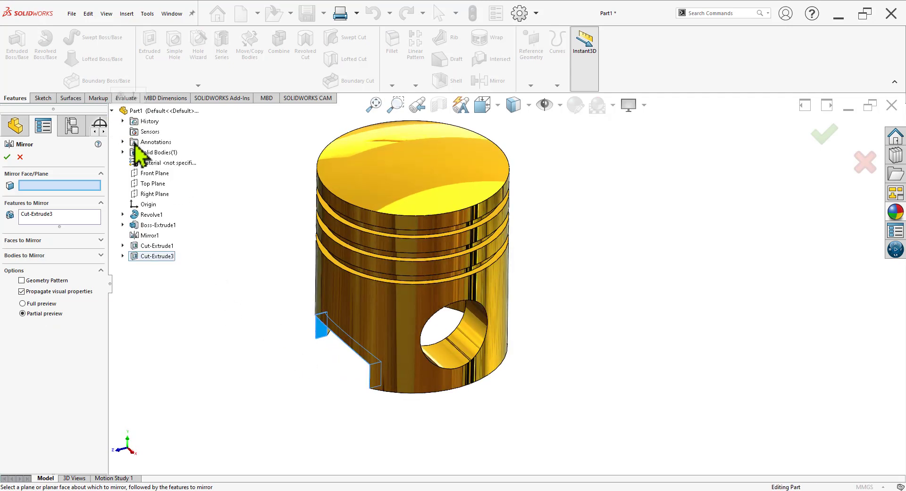
{"action": "left_click", "coordinate": [154, 173]}
{"action": "middle_click_drag", "start_coordinate": [605, 225], "coordinate": [607, 147]}
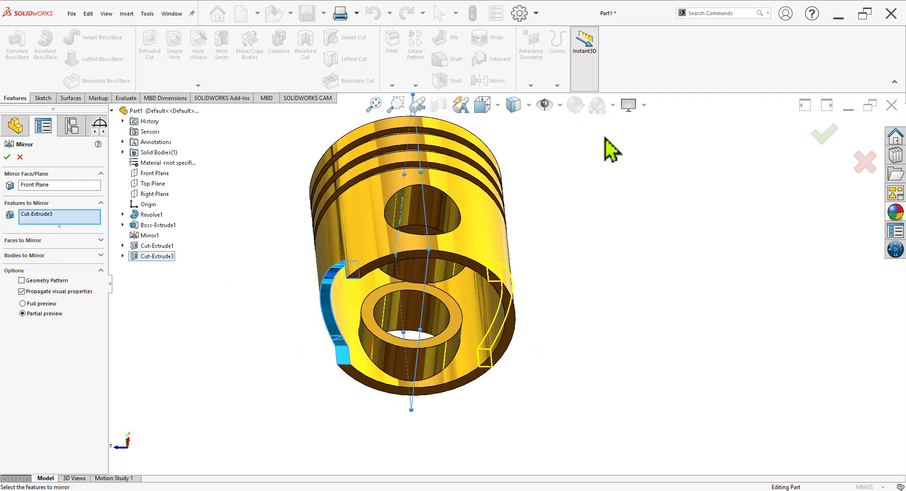
{"action": "left_click", "coordinate": [7, 157]}
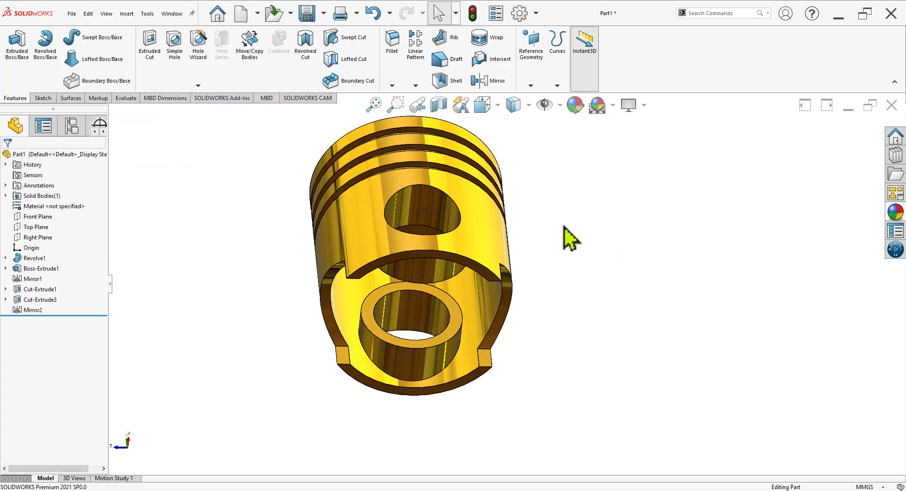
{"action": "mouse_move", "coordinate": [530, 237]}
{"action": "middle_mouse_down"}
{"action": "mouse_move", "coordinate": [571, 276]}
{"action": "mouse_move", "coordinate": [572, 262]}
{"action": "mouse_move", "coordinate": [558, 297]}
{"action": "middle_mouse_up"}
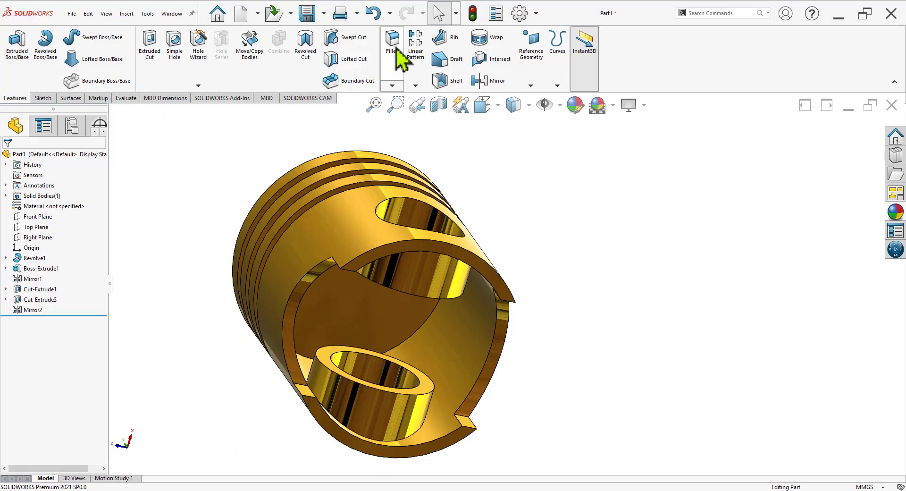
Begin a 10 mm fillet on the two opposite skirt cutout notch edges
{"action": "left_click", "coordinate": [396, 43]}
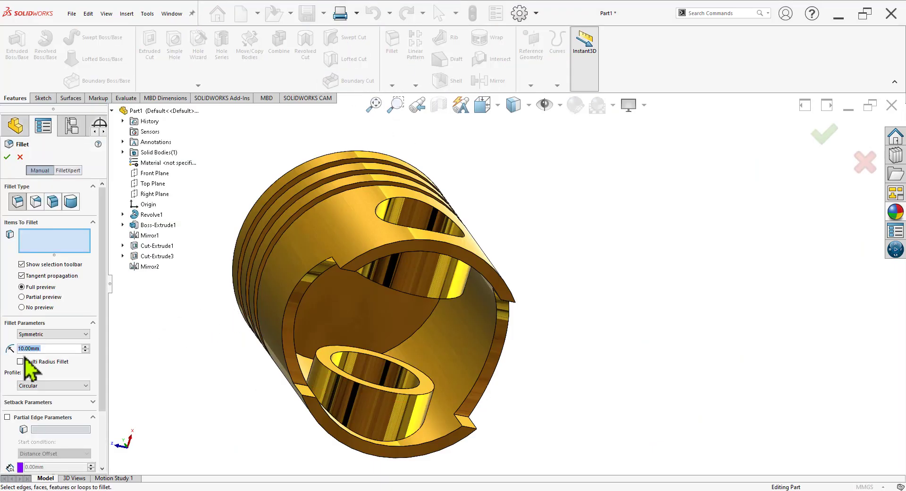
{"action": "scroll", "coordinate": [320, 391], "scroll_direction": "down", "scroll_amount": 3}
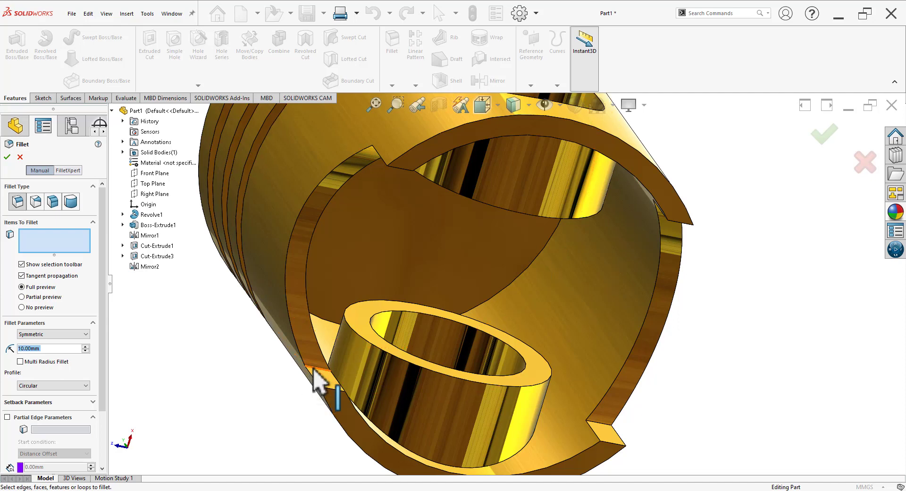
{"action": "left_click", "coordinate": [339, 398]}
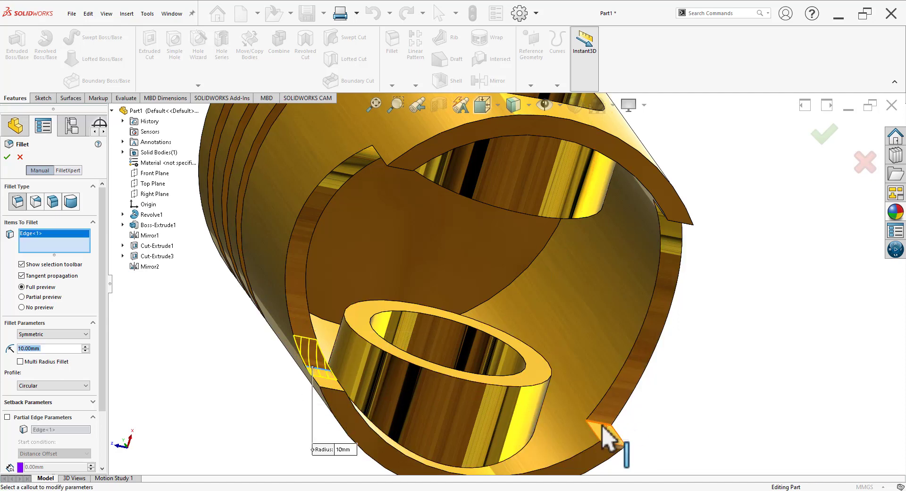
{"action": "left_click", "coordinate": [598, 424]}
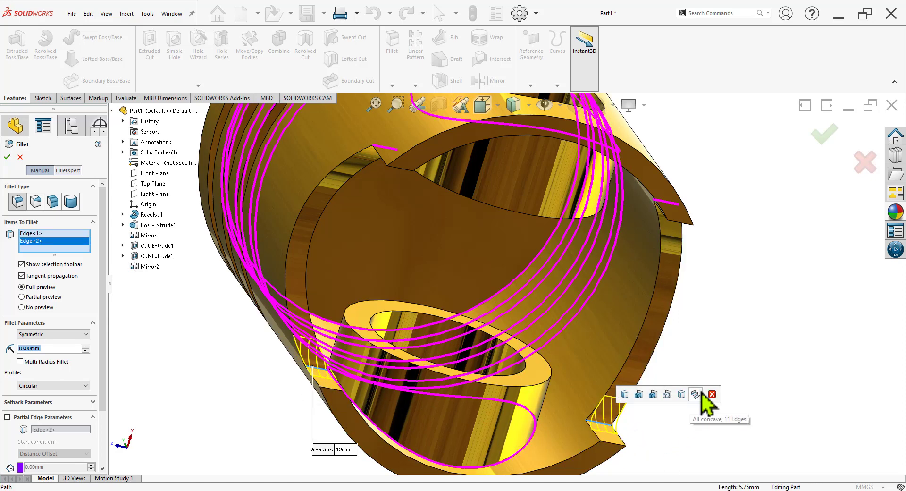
{"action": "scroll", "coordinate": [750, 355], "scroll_direction": "up", "scroll_amount": 2}
{"action": "mouse_move", "coordinate": [750, 343]}
{"action": "middle_mouse_down"}
{"action": "mouse_move", "coordinate": [697, 198]}
{"action": "mouse_move", "coordinate": [641, 168]}
{"action": "middle_mouse_up"}
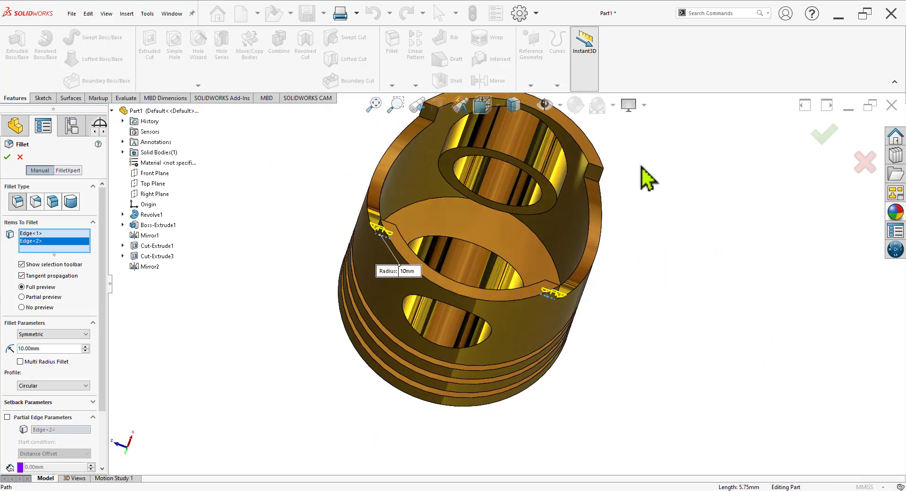
Add the third and fourth notch edges and accept the 10 mm Fillet1
{"action": "scroll", "coordinate": [606, 262], "scroll_direction": "down", "scroll_amount": 5}
{"action": "left_click", "coordinate": [579, 248]}
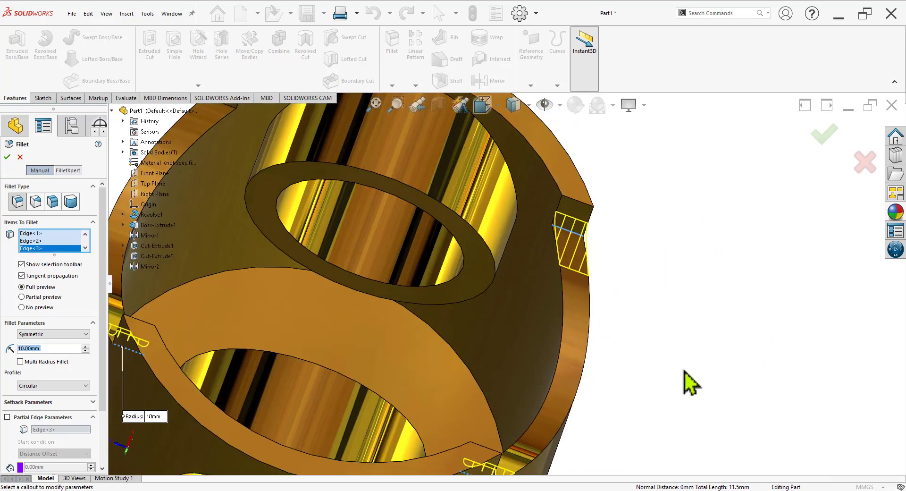
{"action": "scroll", "coordinate": [670, 335], "scroll_direction": "up", "scroll_amount": 5}
{"action": "scroll", "coordinate": [375, 255], "scroll_direction": "down", "scroll_amount": 3}
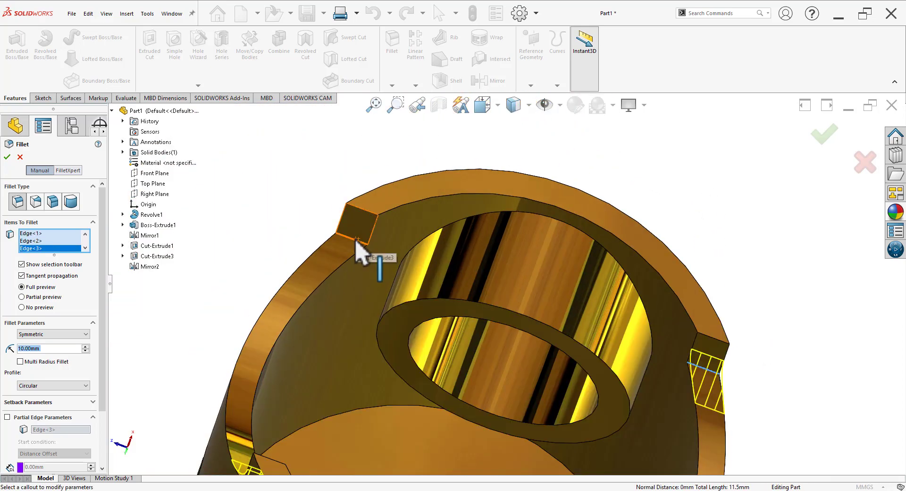
{"action": "left_click", "coordinate": [357, 240]}
{"action": "scroll", "coordinate": [373, 259], "scroll_direction": "up", "scroll_amount": 3}
{"action": "scroll", "coordinate": [377, 262], "scroll_direction": "up", "scroll_amount": 2}
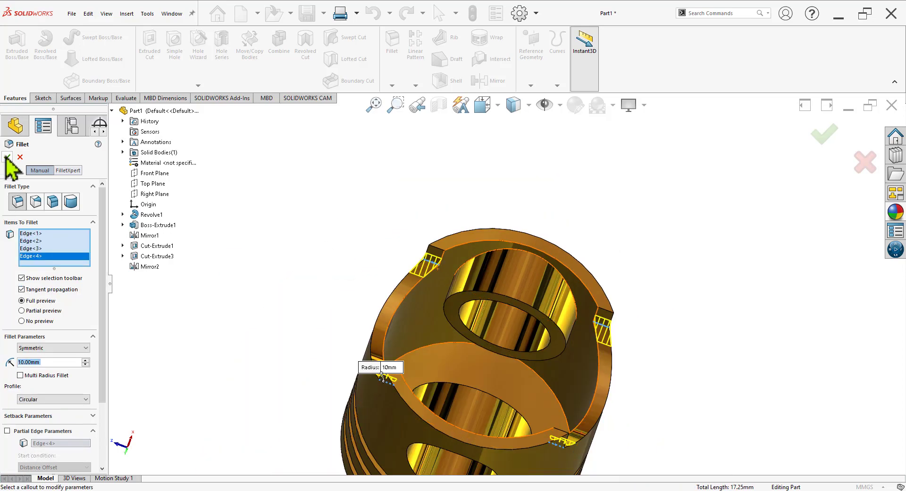
{"action": "key", "text": "Return"}
{"action": "mouse_move", "coordinate": [590, 249]}
{"action": "middle_mouse_down"}
{"action": "mouse_move", "coordinate": [649, 342]}
{"action": "mouse_move", "coordinate": [616, 380]}
{"action": "mouse_move", "coordinate": [524, 374]}
{"action": "middle_mouse_up"}
{"action": "scroll", "coordinate": [527, 212], "scroll_direction": "up", "scroll_amount": 3}
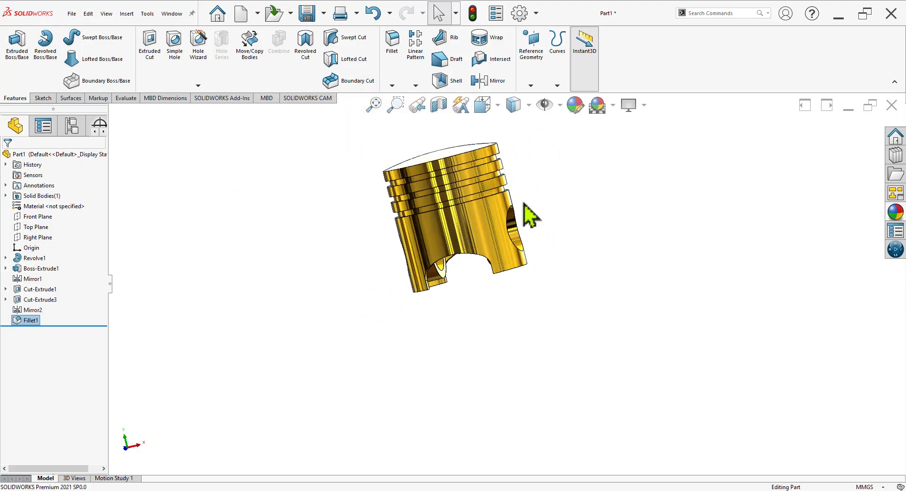
{"action": "scroll", "coordinate": [527, 212], "scroll_direction": "down", "scroll_amount": 2}
{"action": "mouse_move", "coordinate": [527, 212]}
{"action": "middle_mouse_down"}
{"action": "mouse_move", "coordinate": [560, 316]}
{"action": "mouse_move", "coordinate": [530, 304]}
{"action": "mouse_move", "coordinate": [580, 242]}
{"action": "mouse_move", "coordinate": [584, 220]}
{"action": "mouse_move", "coordinate": [550, 229]}
{"action": "mouse_move", "coordinate": [517, 379]}
{"action": "mouse_move", "coordinate": [524, 403]}
{"action": "middle_mouse_up"}
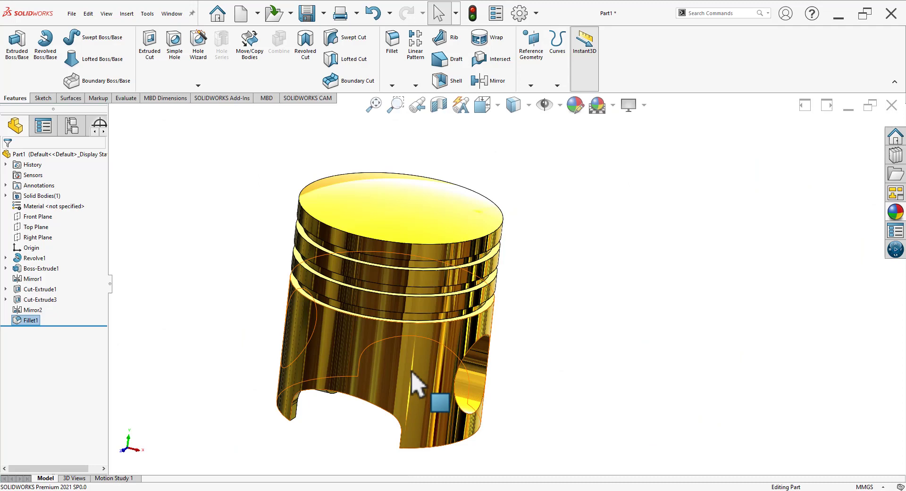
Select the cutout's inner face, the skirt bottom face and the opposite cutout face
{"action": "middle_click_drag", "start_coordinate": [414, 383], "coordinate": [490, 447]}
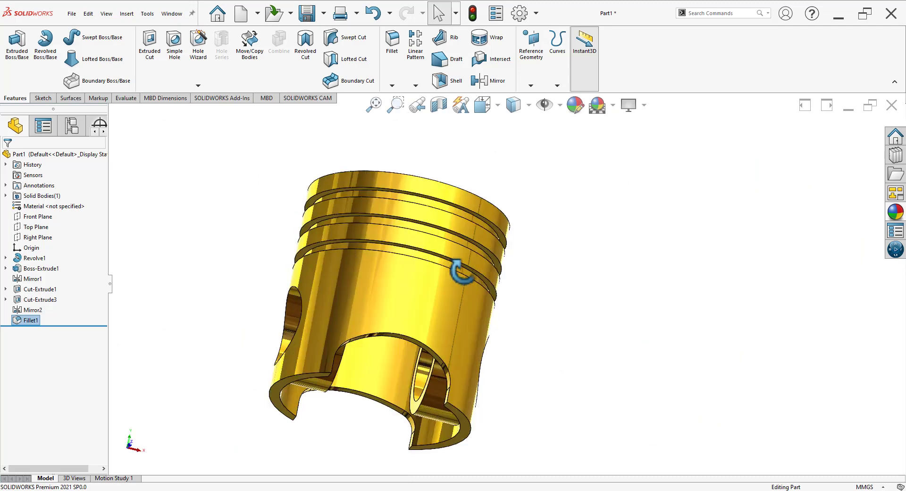
{"action": "scroll", "coordinate": [490, 447], "scroll_direction": "down", "scroll_amount": 3}
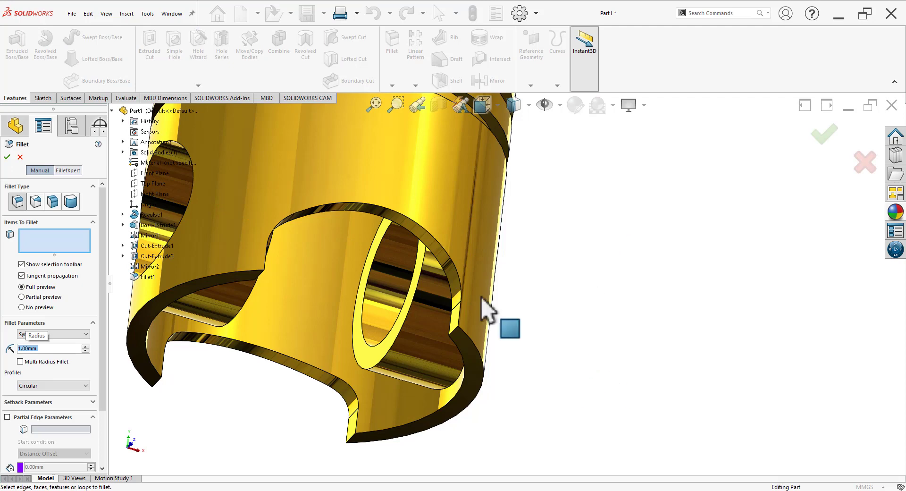
{"action": "left_click", "coordinate": [448, 268]}
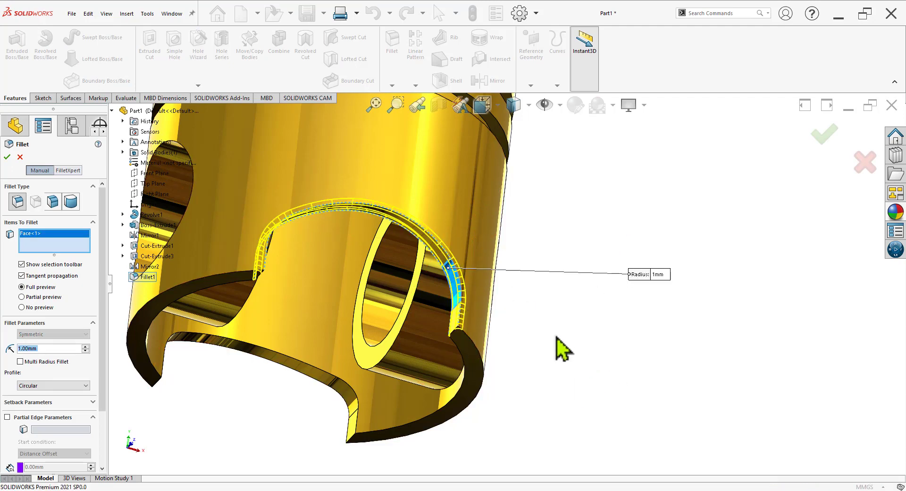
{"action": "left_click", "coordinate": [346, 398]}
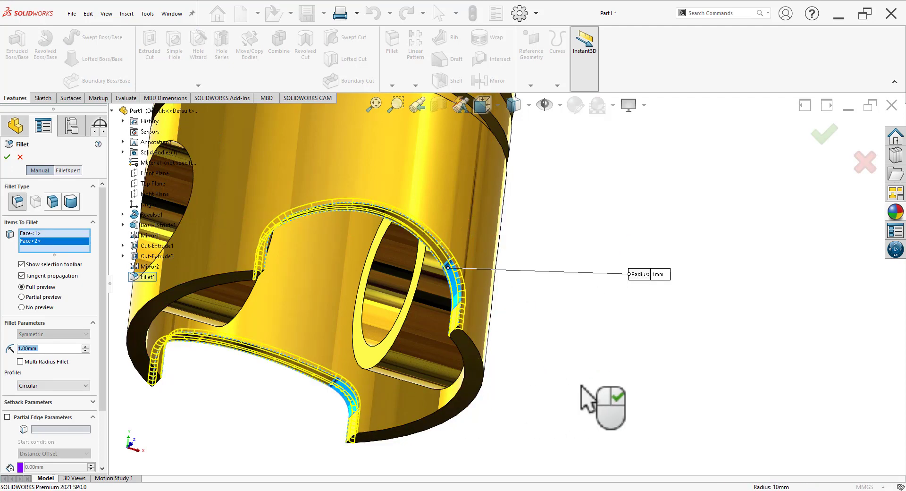
{"action": "middle_click_drag", "start_coordinate": [548, 384], "coordinate": [532, 375]}
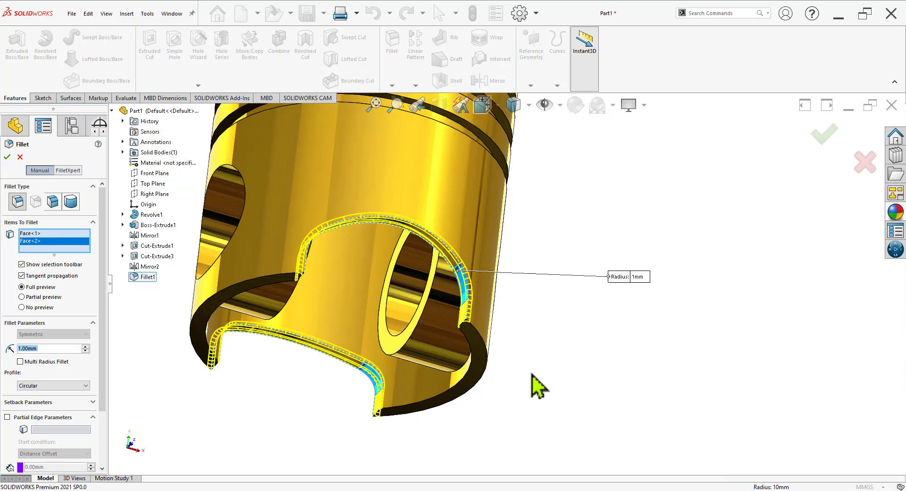
{"action": "left_click", "coordinate": [478, 376]}
Add another skirt face and the remaining cutout edge, then accept the 1 mm Fillet2
{"action": "left_click", "coordinate": [241, 295]}
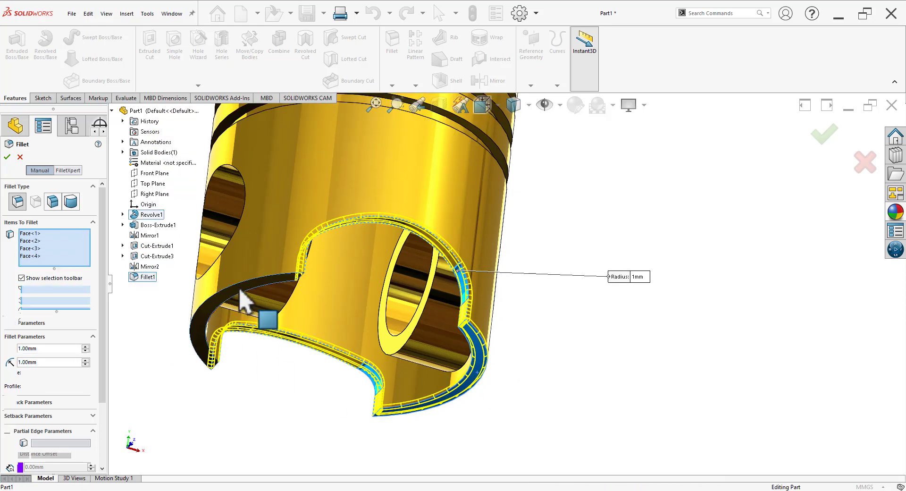
{"action": "scroll", "coordinate": [479, 361], "scroll_direction": "down", "scroll_amount": 3}
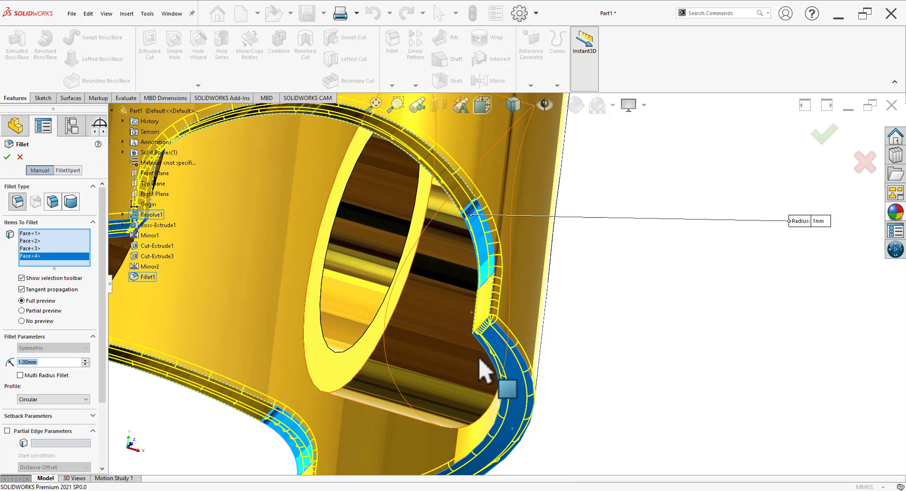
{"action": "left_click", "coordinate": [481, 327]}
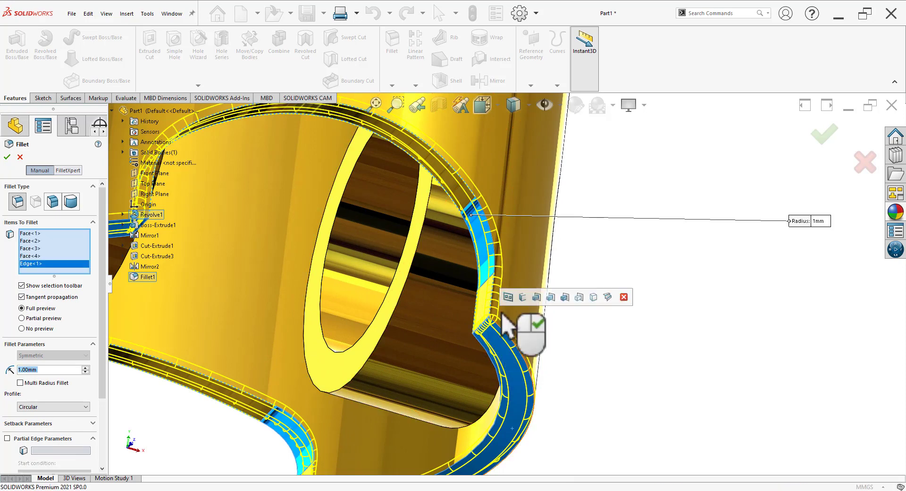
{"action": "key", "text": "f"}
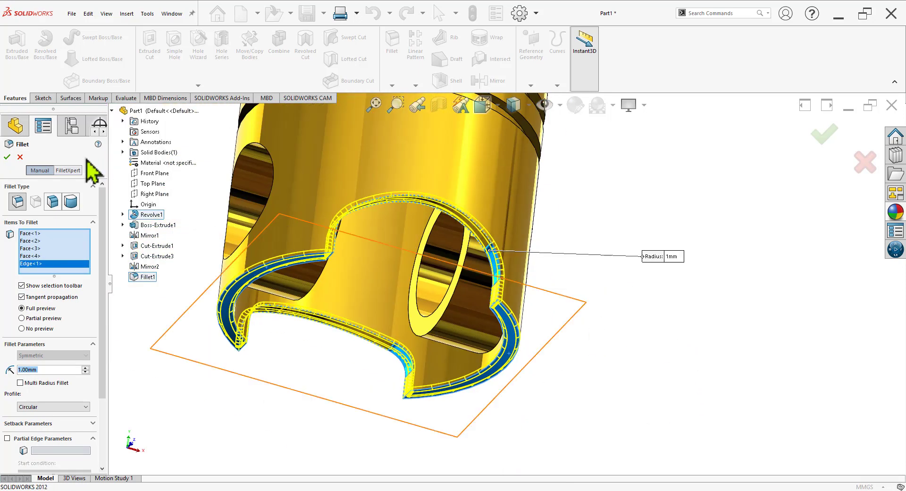
{"action": "left_click", "coordinate": [7, 157]}
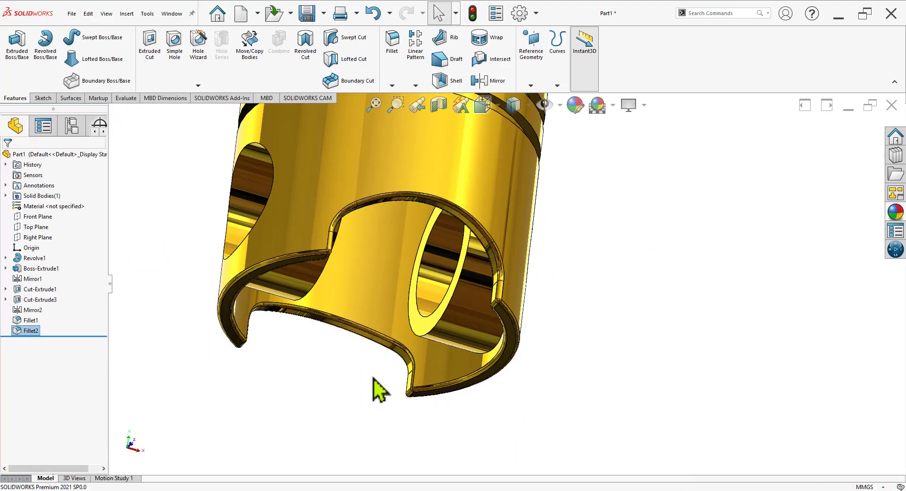
{"action": "mouse_move", "coordinate": [372, 385]}
{"action": "middle_mouse_down"}
{"action": "mouse_move", "coordinate": [449, 214]}
{"action": "mouse_move", "coordinate": [538, 304]}
{"action": "mouse_move", "coordinate": [510, 360]}
{"action": "mouse_move", "coordinate": [491, 370]}
{"action": "mouse_move", "coordinate": [476, 346]}
{"action": "mouse_move", "coordinate": [486, 351]}
{"action": "middle_mouse_up"}
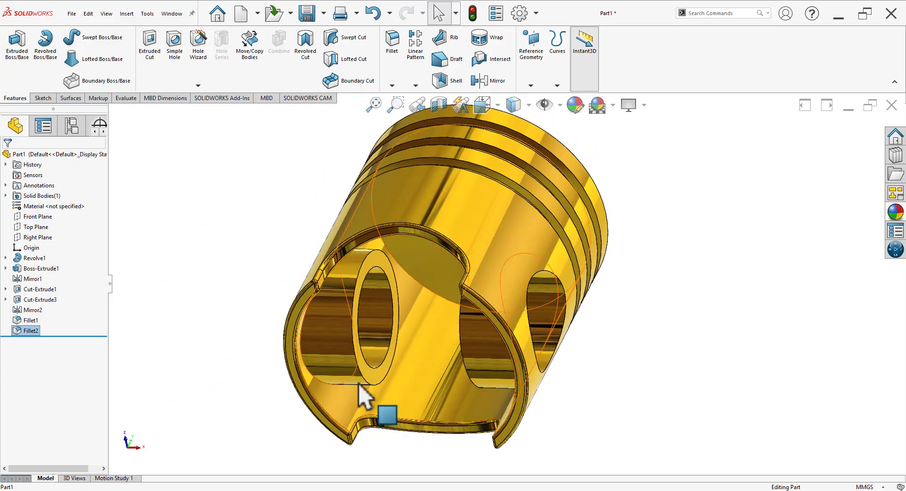
{"action": "scroll", "coordinate": [411, 356], "scroll_direction": "down", "scroll_amount": 2}
{"action": "scroll", "coordinate": [408, 354], "scroll_direction": "down", "scroll_amount": 2}
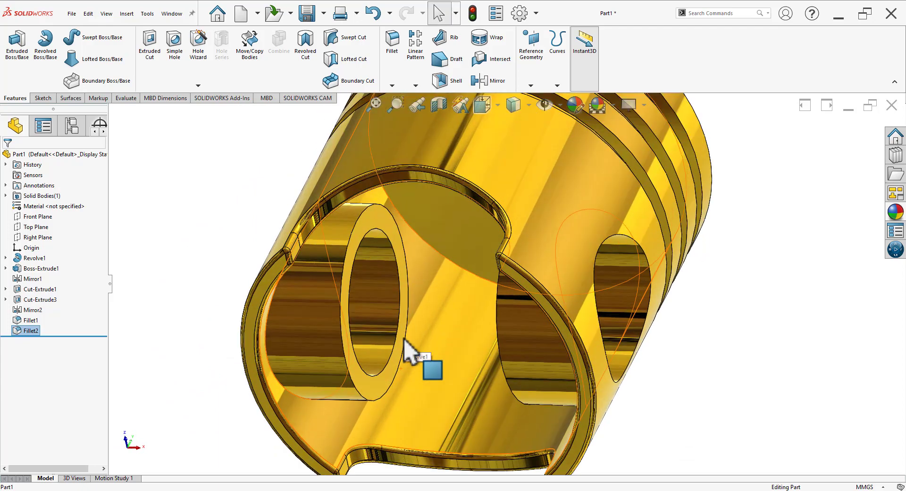
Fillet both pin boss ring faces, outer boss faces and the cutout edge at 1 mm (Fillet3)
{"action": "left_click", "coordinate": [392, 47]}
{"action": "left_click", "coordinate": [375, 391]}
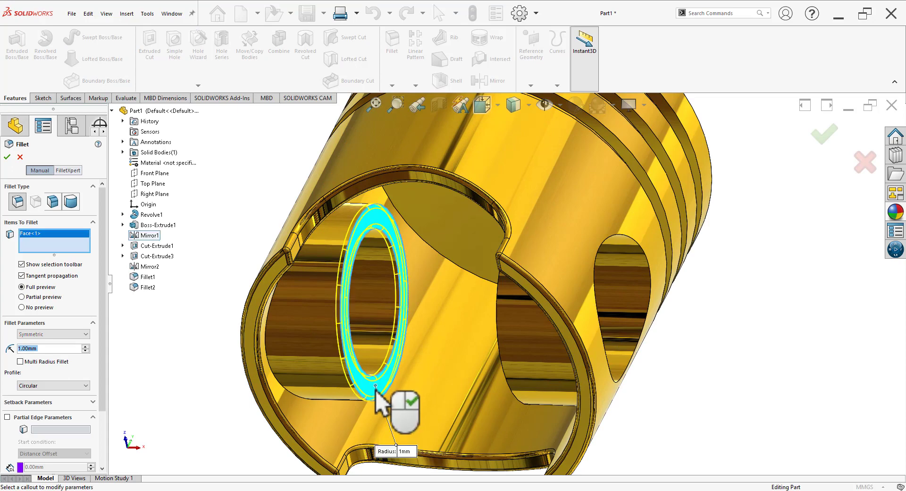
{"action": "left_click", "coordinate": [296, 365]}
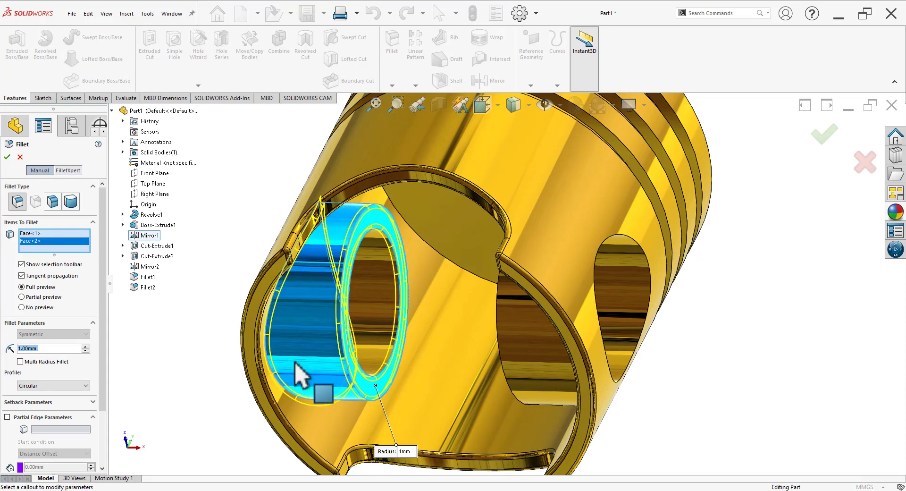
{"action": "left_click", "coordinate": [549, 377]}
{"action": "mouse_move", "coordinate": [556, 384]}
{"action": "middle_mouse_down"}
{"action": "mouse_move", "coordinate": [697, 389]}
{"action": "mouse_move", "coordinate": [717, 377]}
{"action": "mouse_move", "coordinate": [574, 326]}
{"action": "middle_mouse_up"}
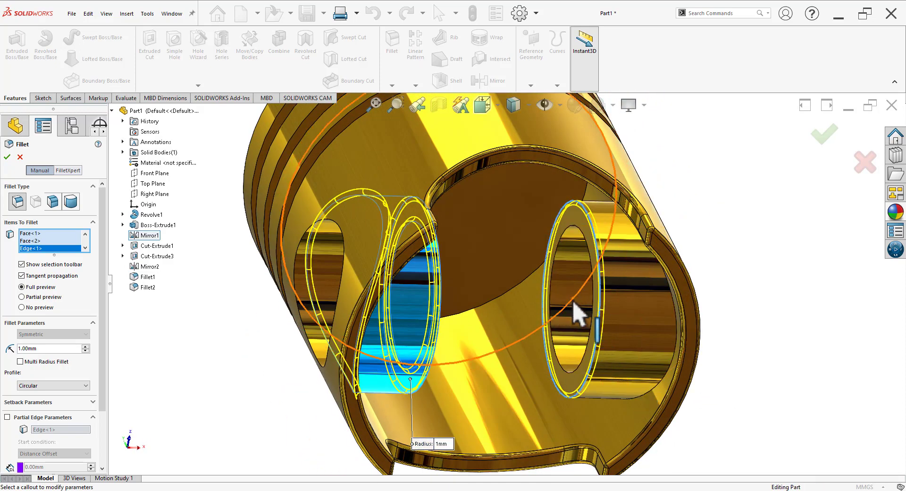
{"action": "left_click", "coordinate": [575, 314]}
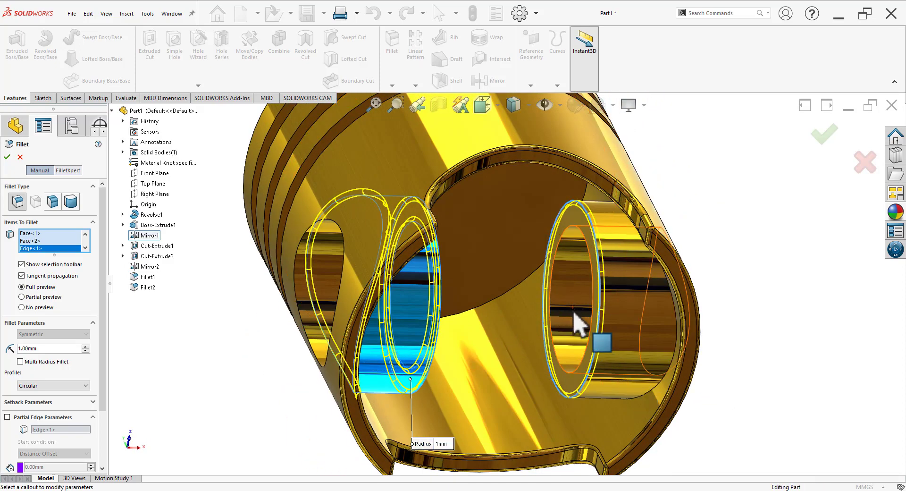
{"action": "left_click", "coordinate": [619, 393]}
{"action": "mouse_move", "coordinate": [694, 376]}
{"action": "middle_mouse_down"}
{"action": "mouse_move", "coordinate": [679, 335]}
{"action": "mouse_move", "coordinate": [686, 333]}
{"action": "middle_mouse_up"}
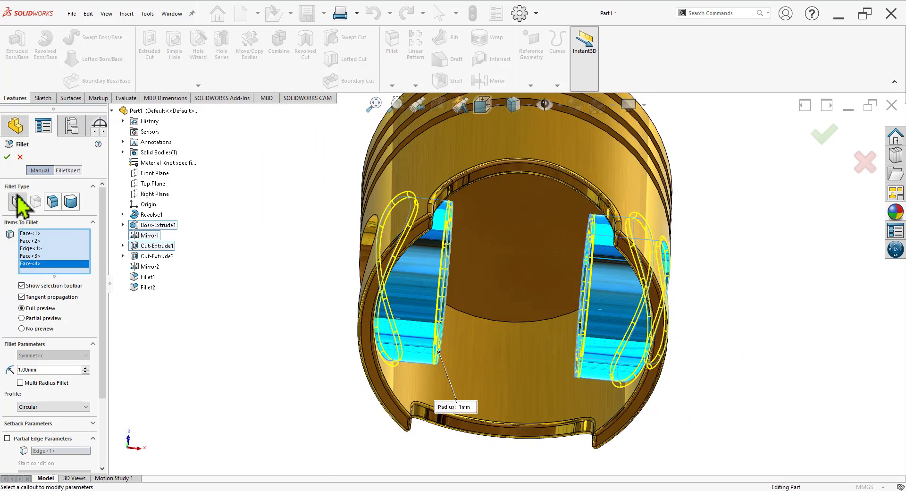
{"action": "left_click", "coordinate": [52, 200]}
{"action": "key", "text": "Return"}
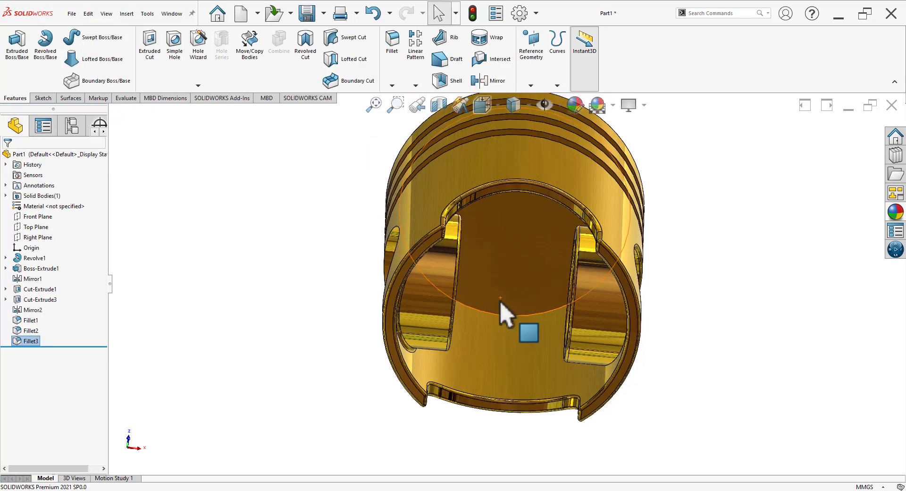
{"action": "mouse_move", "coordinate": [501, 313]}
{"action": "middle_mouse_down"}
{"action": "mouse_move", "coordinate": [651, 302]}
{"action": "mouse_move", "coordinate": [617, 312]}
{"action": "mouse_move", "coordinate": [586, 414]}
{"action": "mouse_move", "coordinate": [556, 434]}
{"action": "mouse_move", "coordinate": [590, 421]}
{"action": "mouse_move", "coordinate": [581, 421]}
{"action": "mouse_move", "coordinate": [580, 404]}
{"action": "middle_mouse_up"}
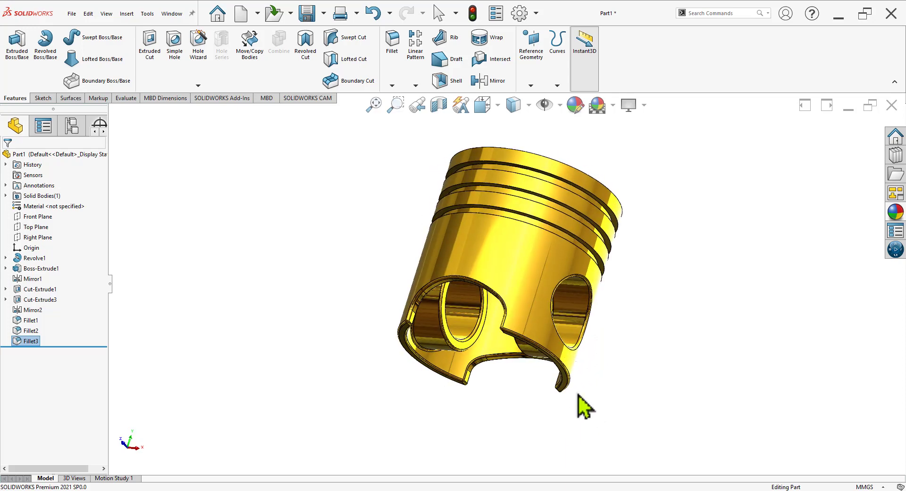
{"action": "scroll", "coordinate": [551, 377], "scroll_direction": "down", "scroll_amount": 4}
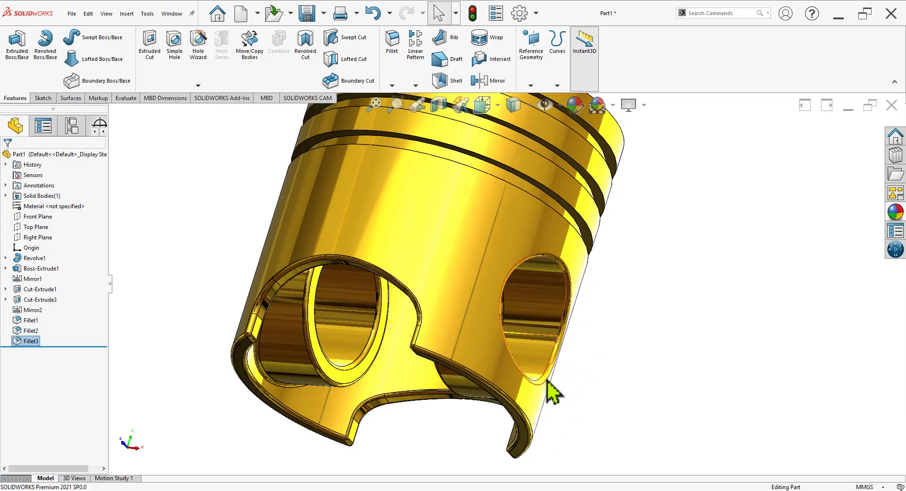
Reopen the pin boss fillet, add another face to it, and accept
{"action": "left_click", "coordinate": [27, 341]}
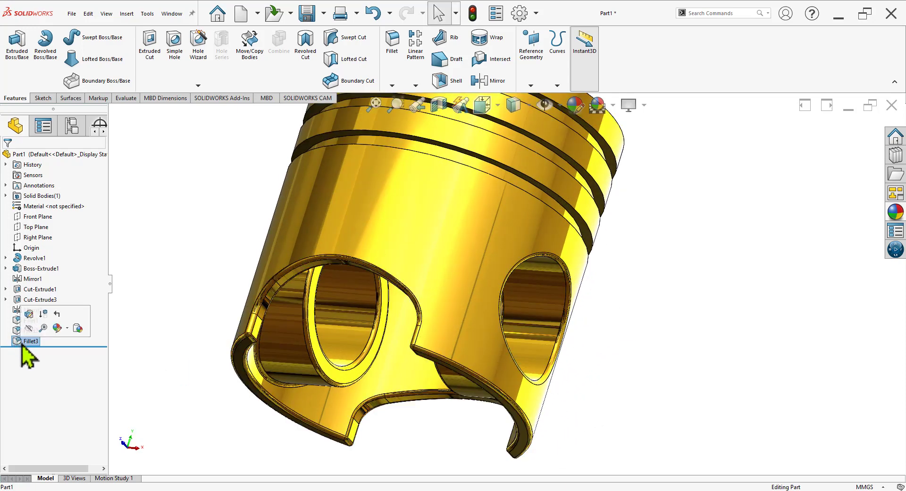
{"action": "left_click", "coordinate": [29, 314]}
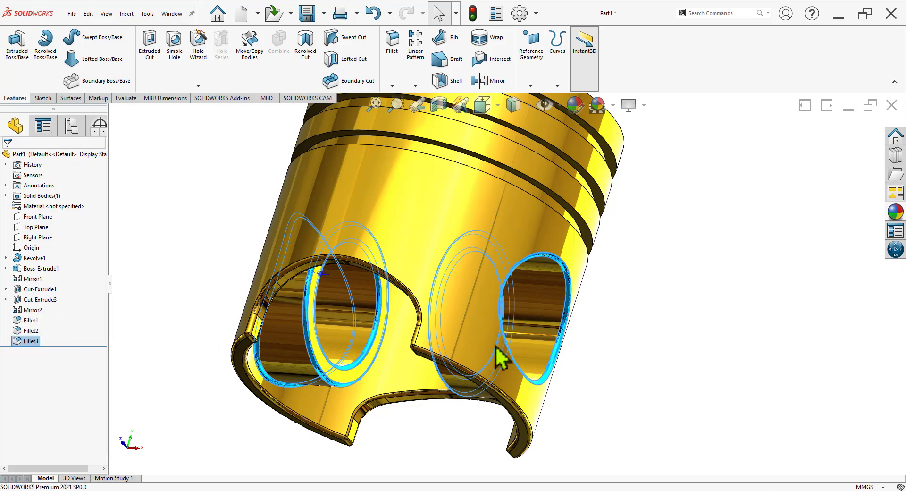
{"action": "left_click", "coordinate": [338, 333]}
{"action": "scroll", "coordinate": [476, 337], "scroll_direction": "up", "scroll_amount": 3}
{"action": "mouse_move", "coordinate": [469, 333]}
{"action": "middle_mouse_down"}
{"action": "mouse_move", "coordinate": [529, 325]}
{"action": "mouse_move", "coordinate": [500, 302]}
{"action": "middle_mouse_up"}
{"action": "left_click", "coordinate": [7, 157]}
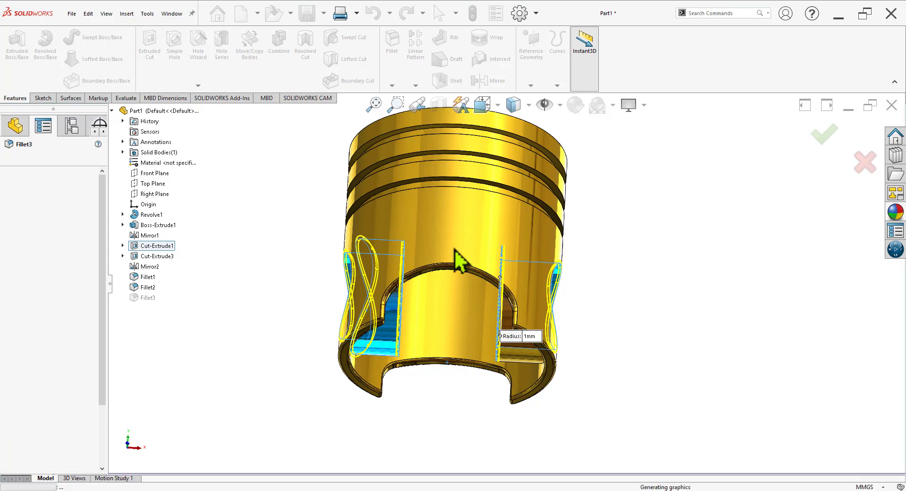
{"action": "mouse_move", "coordinate": [472, 258]}
{"action": "middle_mouse_down"}
{"action": "mouse_move", "coordinate": [507, 315]}
{"action": "mouse_move", "coordinate": [481, 333]}
{"action": "middle_mouse_up"}
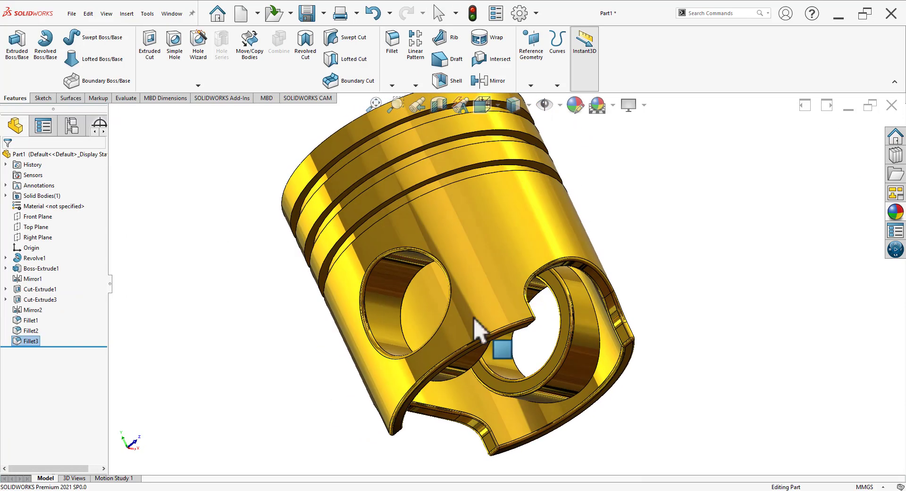
{"action": "scroll", "coordinate": [462, 348], "scroll_direction": "down", "scroll_amount": 3}
{"action": "scroll", "coordinate": [613, 330], "scroll_direction": "up", "scroll_amount": 2}
{"action": "middle_click_drag", "start_coordinate": [611, 320], "coordinate": [491, 334]}
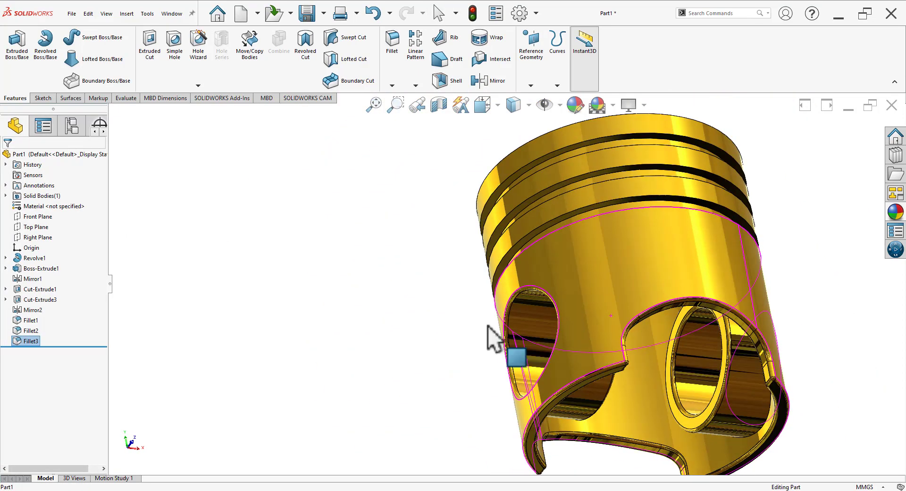
Change Fillet3's radius to 0.5 mm
{"action": "left_click", "coordinate": [20, 341]}
{"action": "left_click", "coordinate": [25, 311]}
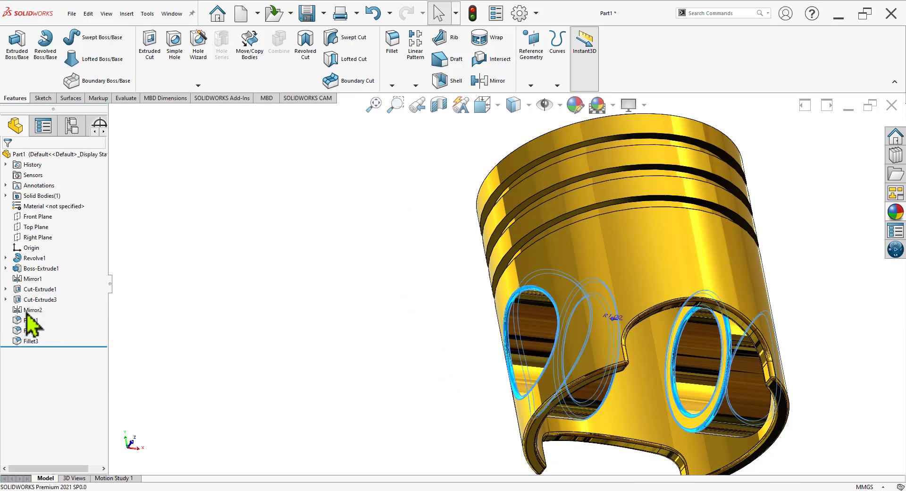
{"action": "type", "text": "0.5"}
{"action": "key", "text": "Return"}
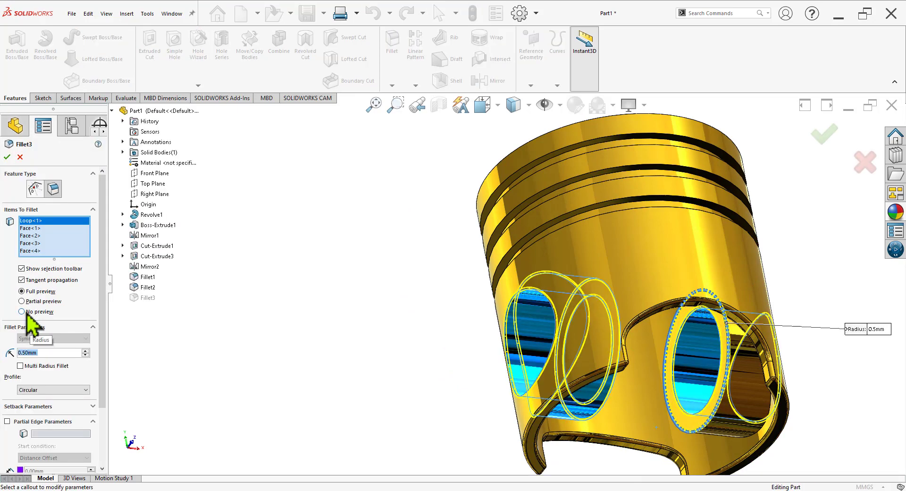
{"action": "left_click", "coordinate": [8, 155]}
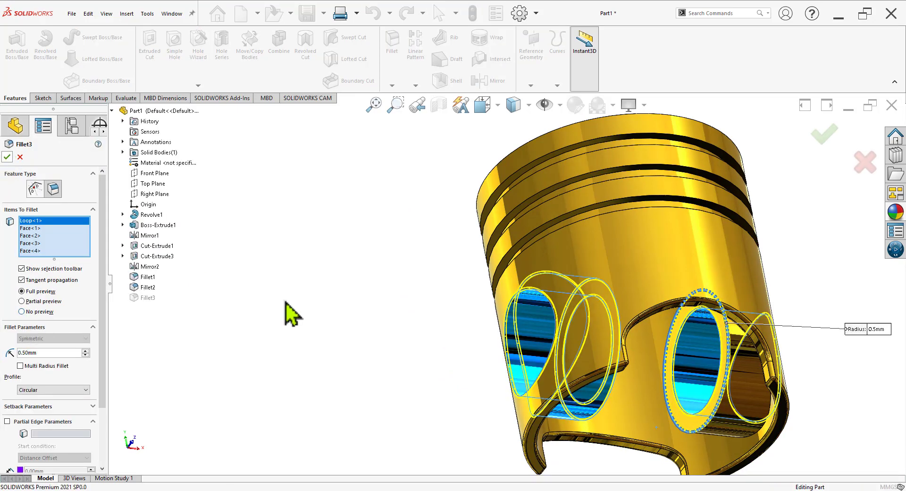
Change Fillet2's skirt cutout fillet radius to 0.50 mm
{"action": "left_click", "coordinate": [38, 330]}
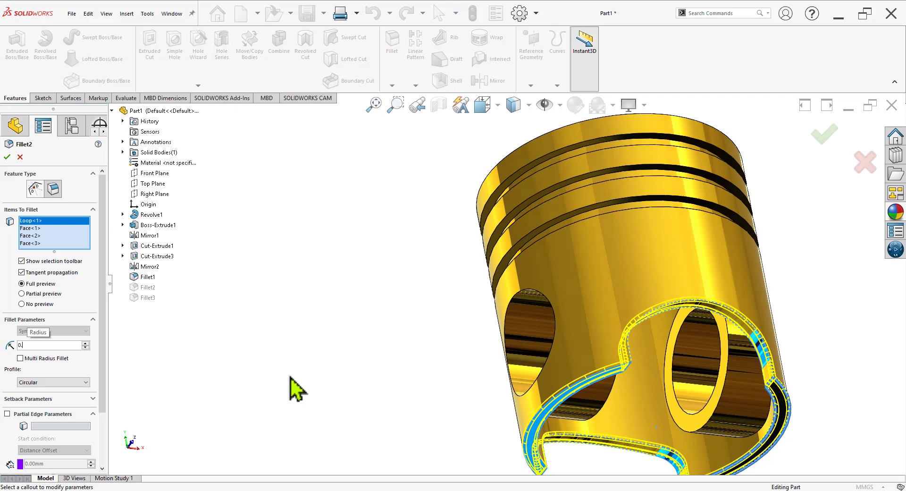
{"action": "type", "text": "5"}
{"action": "key", "text": "Return"}
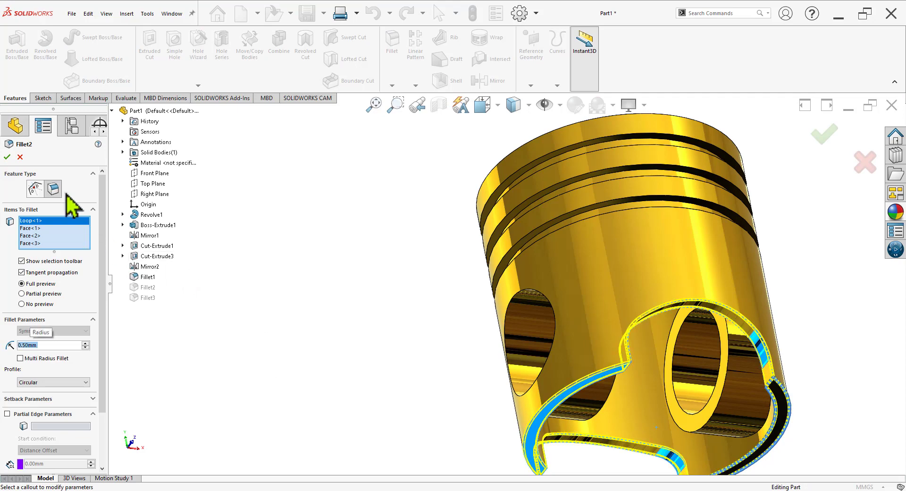
{"action": "left_click", "coordinate": [7, 157]}
Start a 0.5 mm fillet on the crown's top rim edge and the first ring bands
{"action": "scroll", "coordinate": [499, 326], "scroll_direction": "up", "scroll_amount": 5}
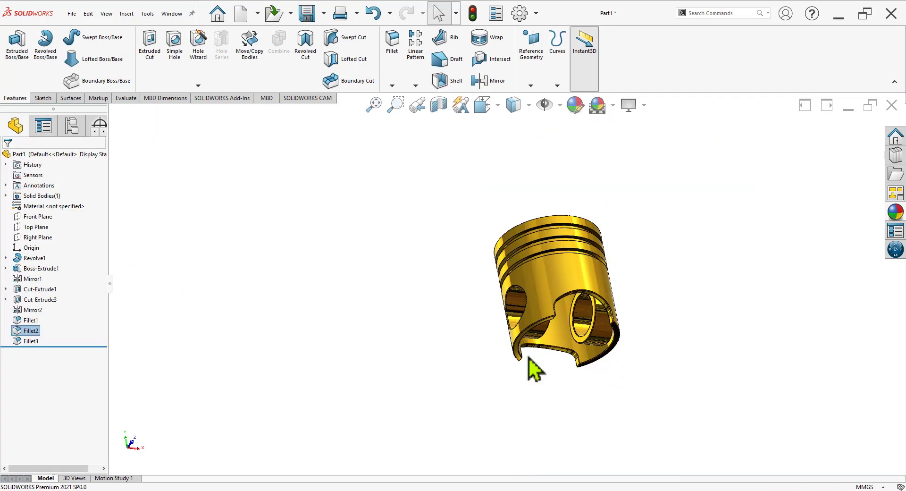
{"action": "scroll", "coordinate": [500, 307], "scroll_direction": "down", "scroll_amount": 4}
{"action": "middle_click_drag", "start_coordinate": [495, 298], "coordinate": [448, 367]}
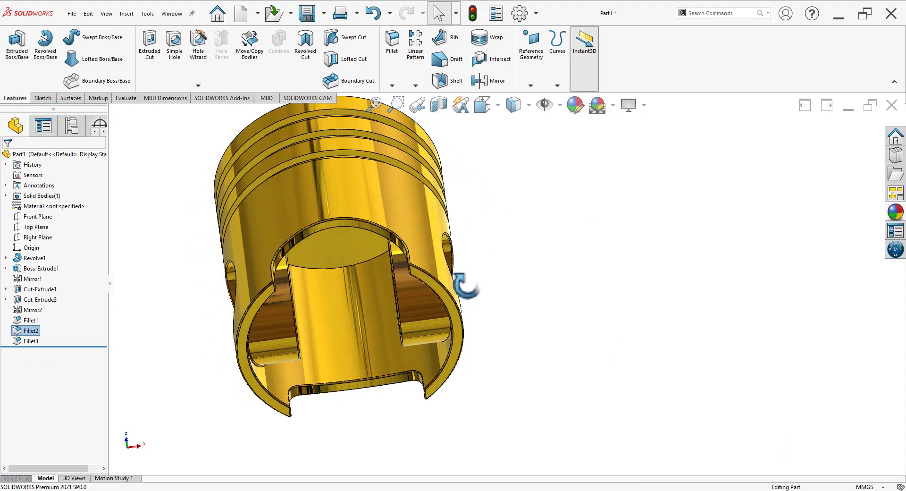
{"action": "middle_click_drag", "start_coordinate": [448, 367], "coordinate": [462, 279]}
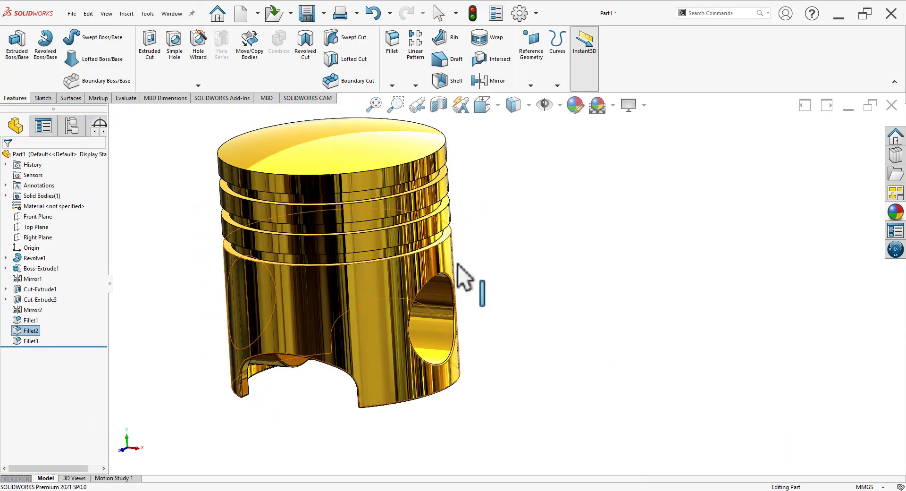
{"action": "left_click", "coordinate": [392, 42]}
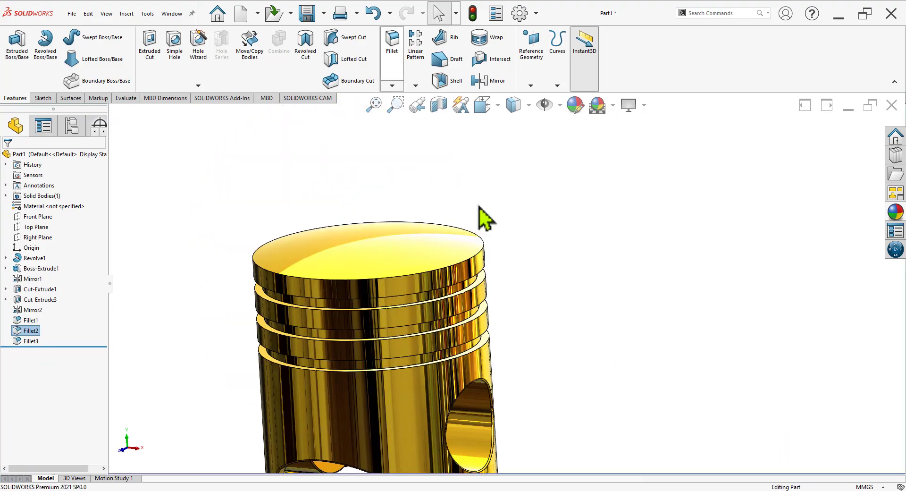
{"action": "left_click", "coordinate": [484, 249]}
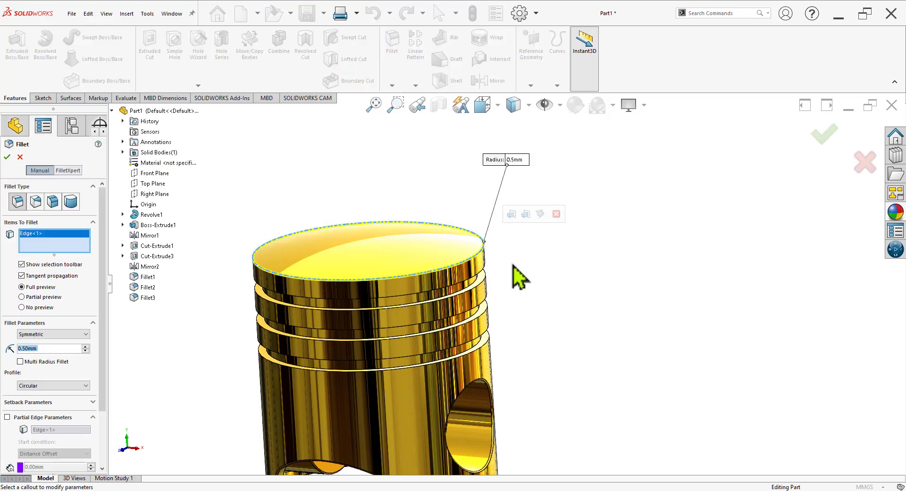
{"action": "scroll", "coordinate": [511, 273], "scroll_direction": "down", "scroll_amount": 3}
{"action": "middle_click_drag", "start_coordinate": [496, 271], "coordinate": [491, 234]}
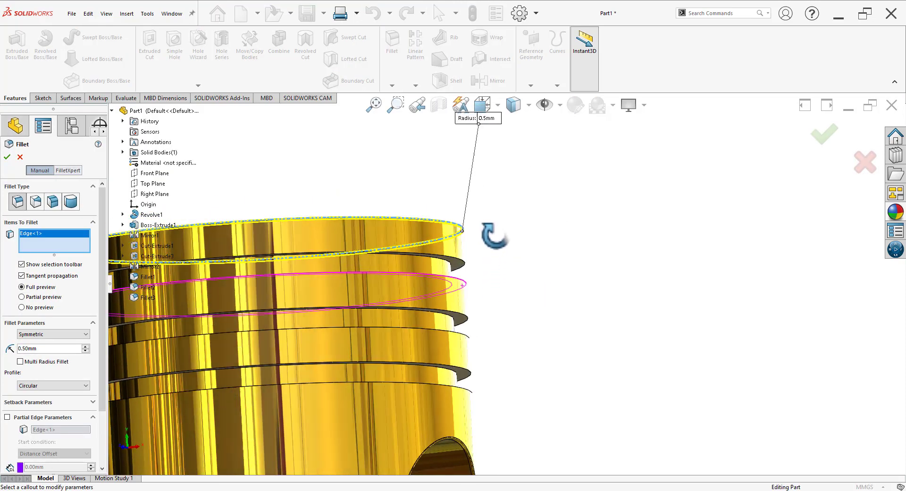
{"action": "left_click", "coordinate": [458, 267]}
{"action": "middle_click_drag", "start_coordinate": [504, 285], "coordinate": [465, 272]}
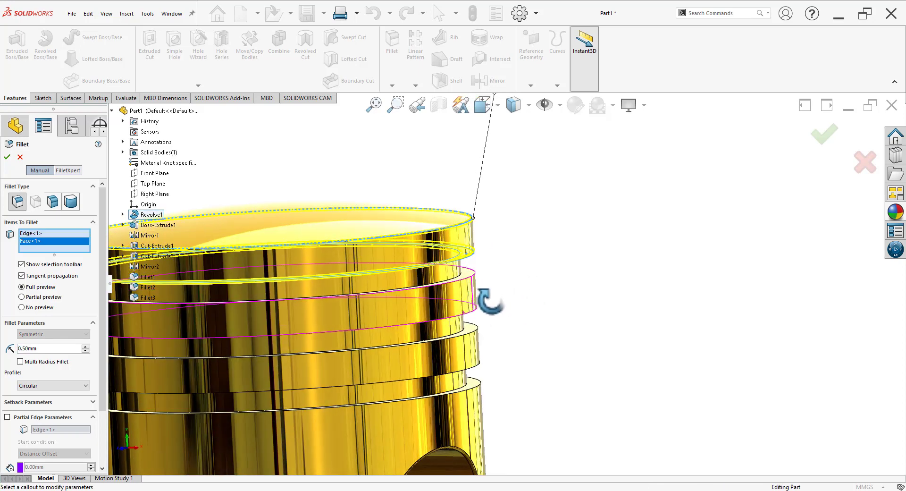
{"action": "scroll", "coordinate": [464, 279], "scroll_direction": "down", "scroll_amount": 2}
{"action": "left_click", "coordinate": [467, 282]}
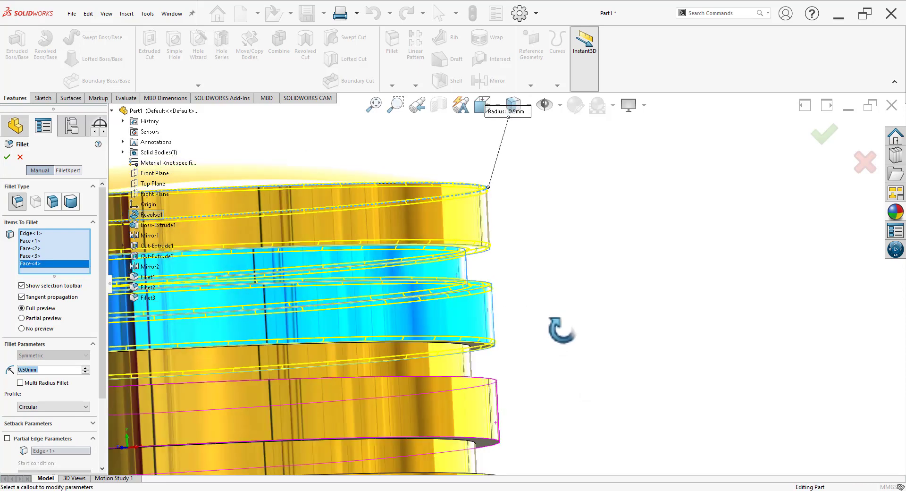
Add the remaining ring groove faces and apply the 0.5 mm Fillet4
{"action": "middle_click_drag", "start_coordinate": [525, 356], "coordinate": [465, 374]}
{"action": "left_click", "coordinate": [445, 364]}
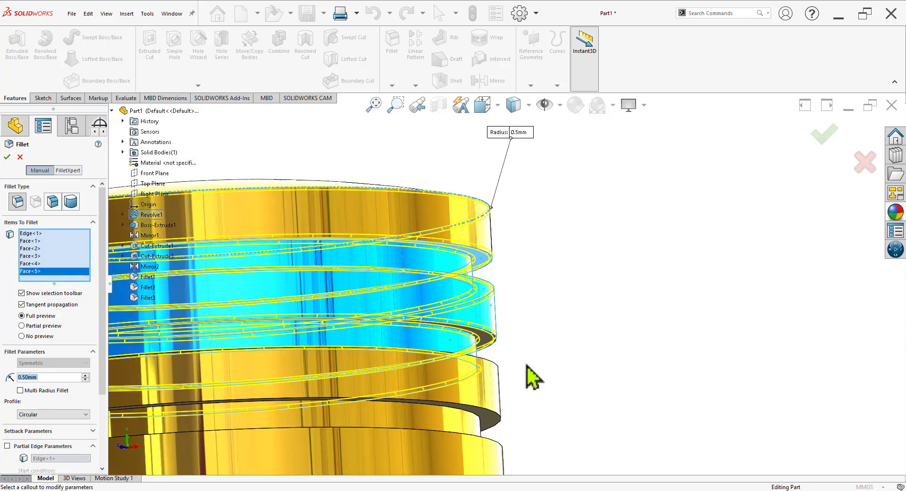
{"action": "mouse_move", "coordinate": [532, 377]}
{"action": "middle_mouse_down"}
{"action": "mouse_move", "coordinate": [519, 396]}
{"action": "mouse_move", "coordinate": [568, 317]}
{"action": "mouse_move", "coordinate": [496, 418]}
{"action": "mouse_move", "coordinate": [487, 382]}
{"action": "middle_mouse_up"}
{"action": "left_click", "coordinate": [506, 398]}
{"action": "left_click", "coordinate": [483, 370]}
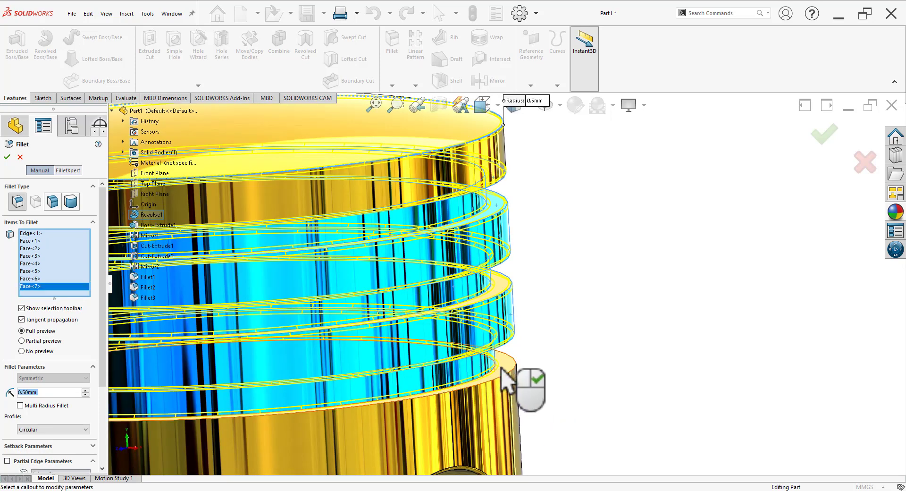
{"action": "left_click", "coordinate": [519, 373]}
{"action": "scroll", "coordinate": [568, 278], "scroll_direction": "up", "scroll_amount": 3}
{"action": "scroll", "coordinate": [570, 279], "scroll_direction": "up", "scroll_amount": 3}
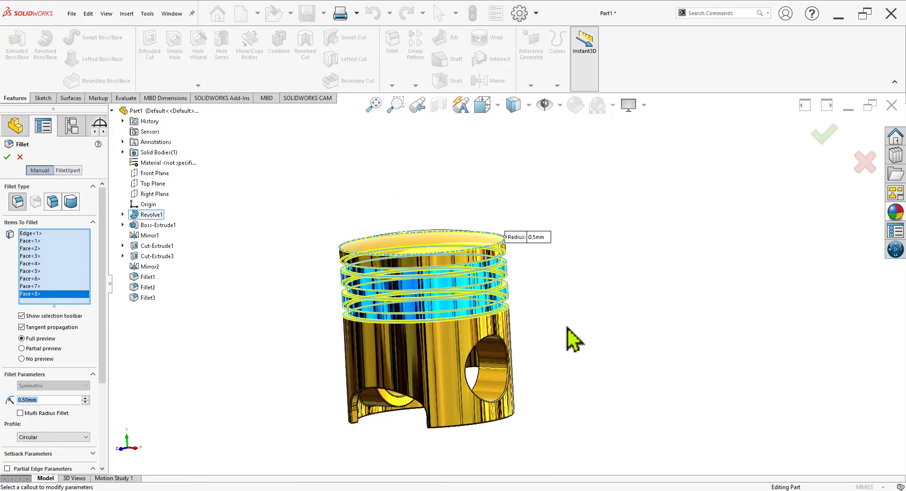
{"action": "left_click", "coordinate": [7, 157]}
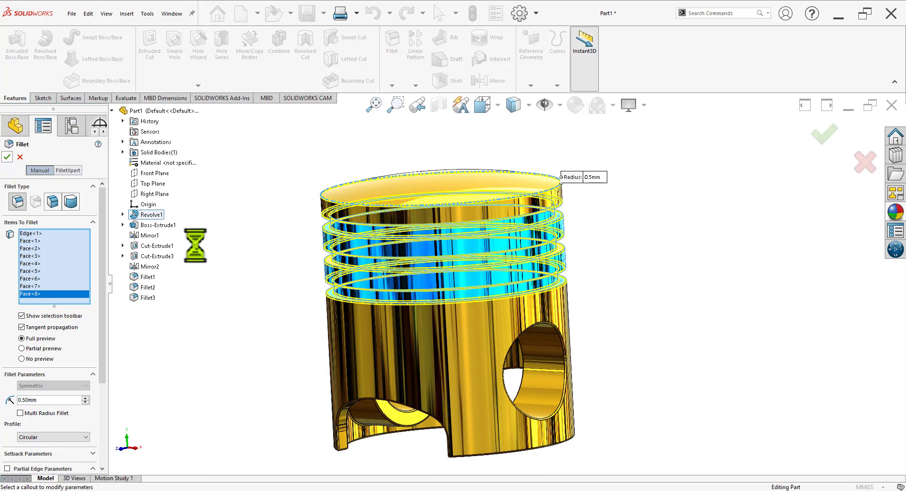
{"action": "mouse_move", "coordinate": [610, 309]}
{"action": "middle_mouse_down"}
{"action": "mouse_move", "coordinate": [661, 297]}
{"action": "mouse_move", "coordinate": [616, 283]}
{"action": "mouse_move", "coordinate": [621, 195]}
{"action": "mouse_move", "coordinate": [637, 239]}
{"action": "mouse_move", "coordinate": [623, 262]}
{"action": "mouse_move", "coordinate": [587, 269]}
{"action": "mouse_move", "coordinate": [656, 361]}
{"action": "mouse_move", "coordinate": [712, 370]}
{"action": "mouse_move", "coordinate": [678, 383]}
{"action": "mouse_move", "coordinate": [638, 364]}
{"action": "mouse_move", "coordinate": [629, 369]}
{"action": "middle_mouse_up"}
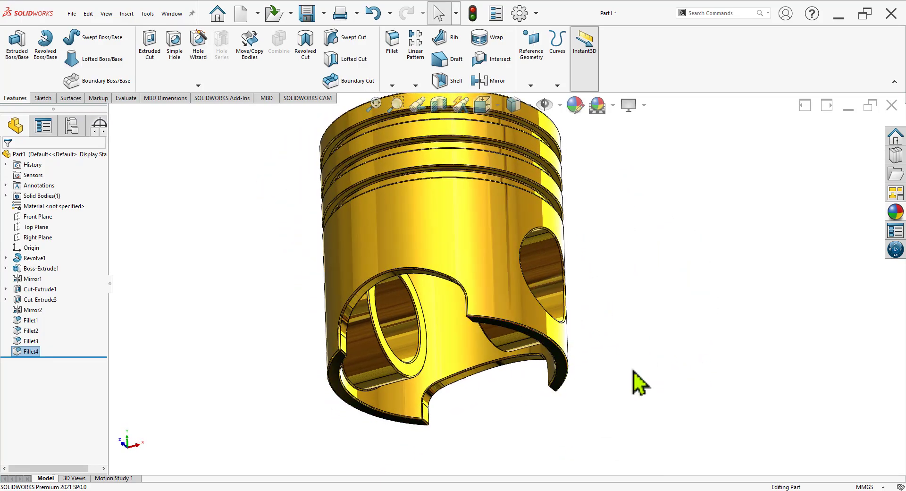
Save the piston part under the file name 01
{"action": "key", "text": "ctrl+s"}
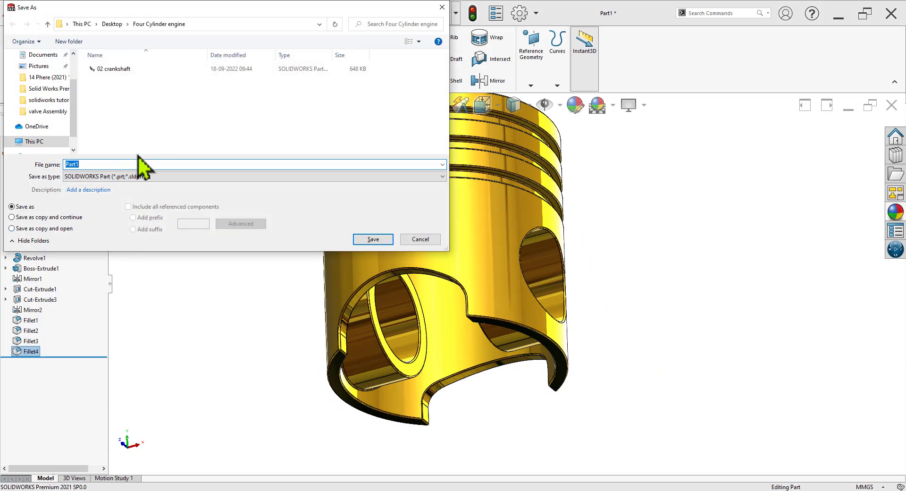
{"action": "type", "text": "01"}
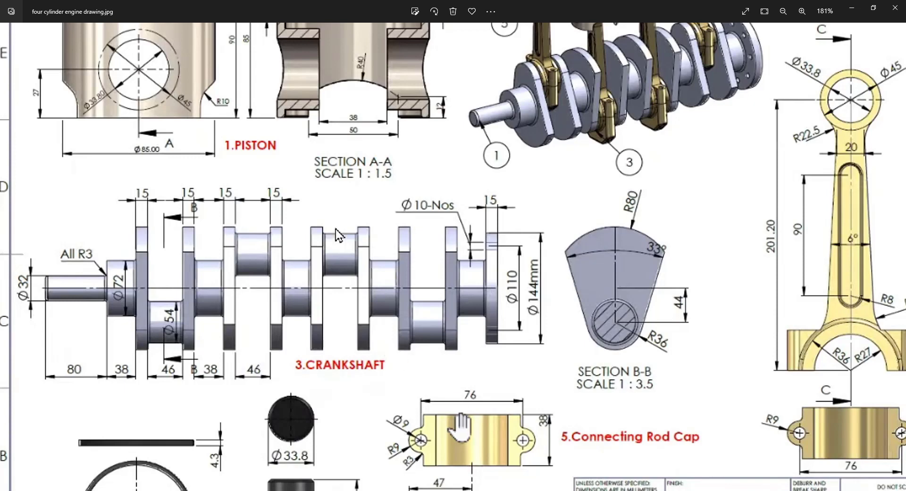
{"action": "left_click_drag", "start_coordinate": [315, 378], "coordinate": [326, 396]}
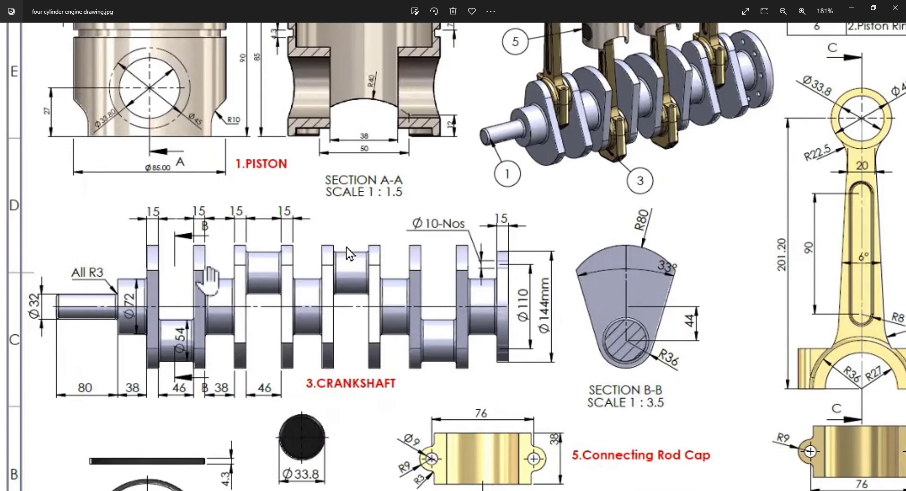
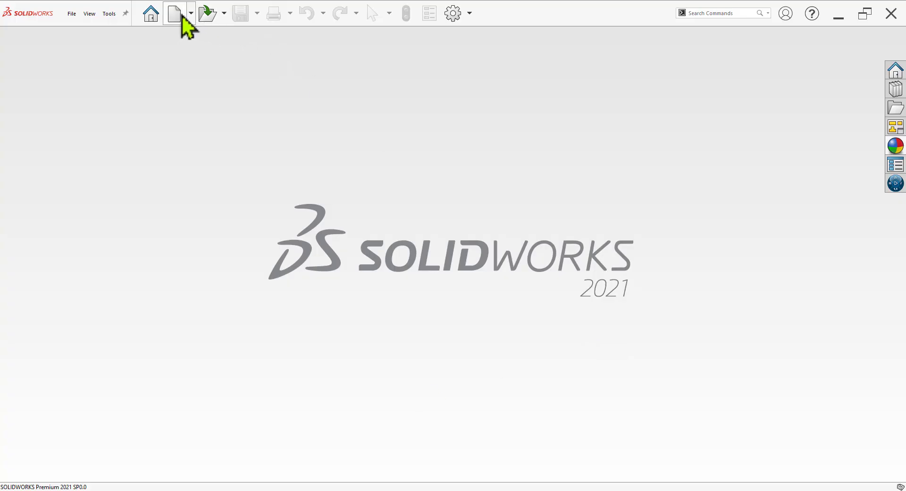
Create a new part document, Part2, and open Sketch1 on the Right Plane
{"action": "left_click", "coordinate": [182, 18]}
{"action": "left_click", "coordinate": [373, 365]}
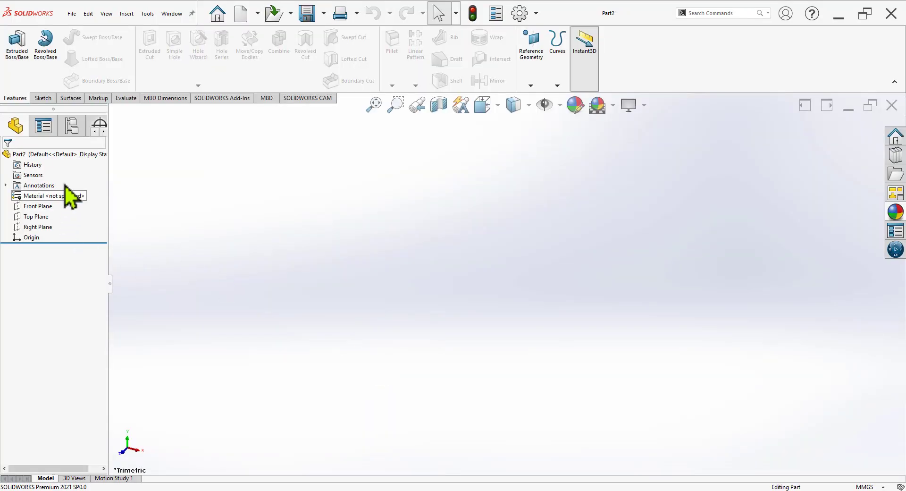
{"action": "left_click", "coordinate": [44, 98]}
{"action": "left_click", "coordinate": [18, 56]}
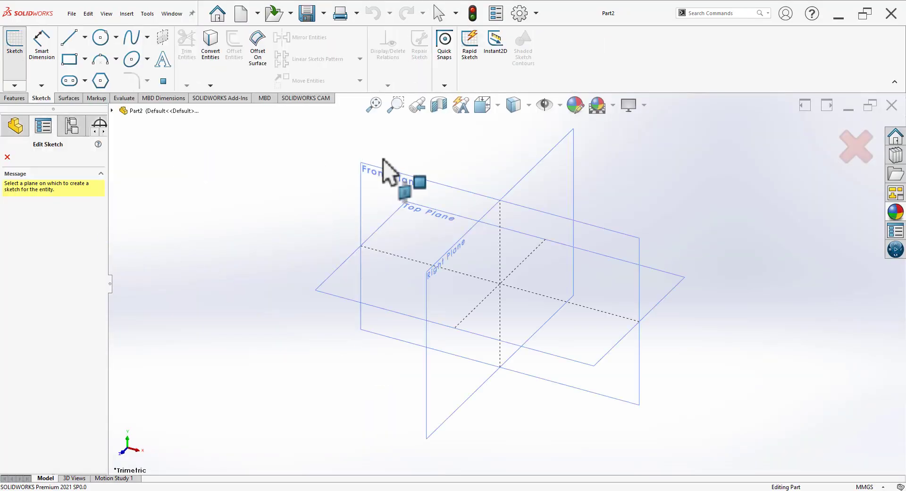
{"action": "left_click", "coordinate": [561, 145]}
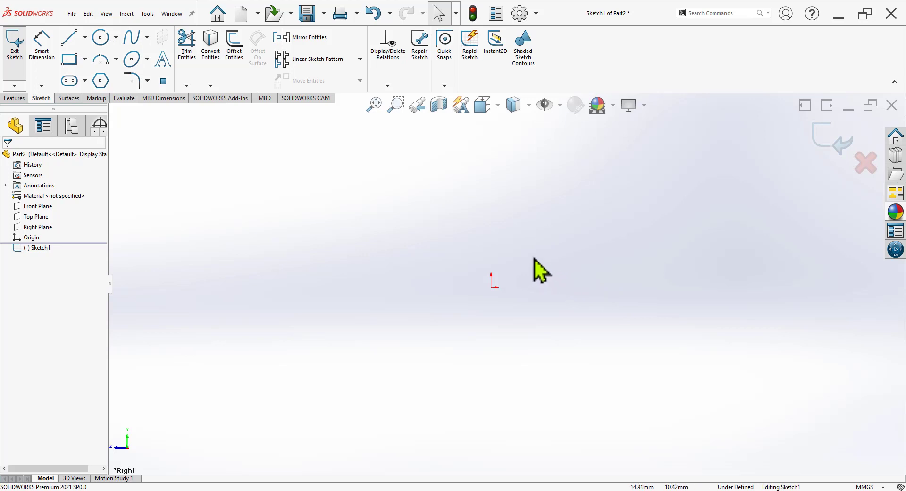
Draw a Ø72 mm circle centred on the origin and close Sketch1
{"action": "left_click", "coordinate": [101, 37]}
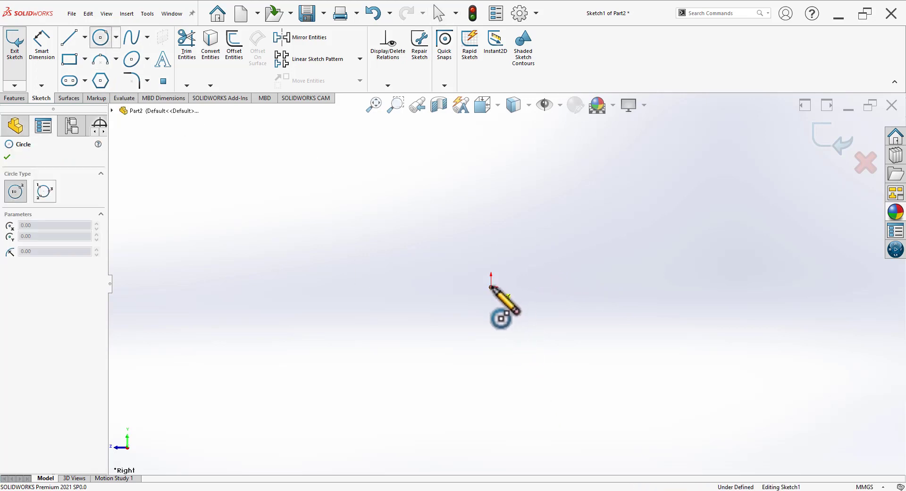
{"action": "left_click_drag", "start_coordinate": [491, 287], "coordinate": [512, 337]}
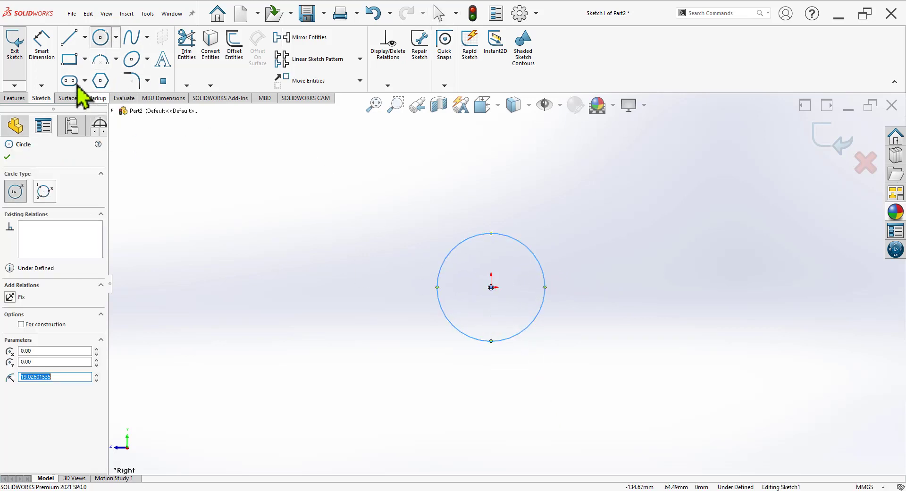
{"action": "left_click", "coordinate": [42, 45]}
{"action": "left_click", "coordinate": [545, 290]}
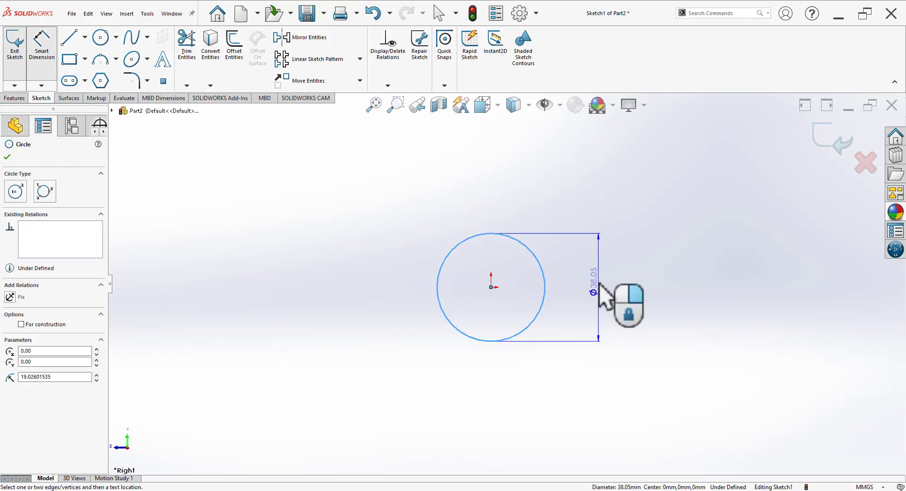
{"action": "left_click", "coordinate": [599, 285]}
{"action": "type", "text": "72"}
{"action": "key", "text": "Return"}
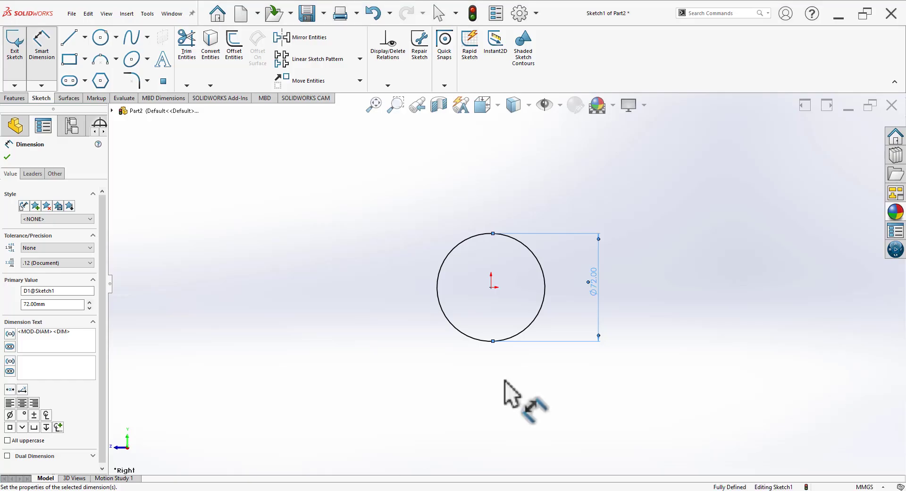
{"action": "left_click", "coordinate": [835, 141]}
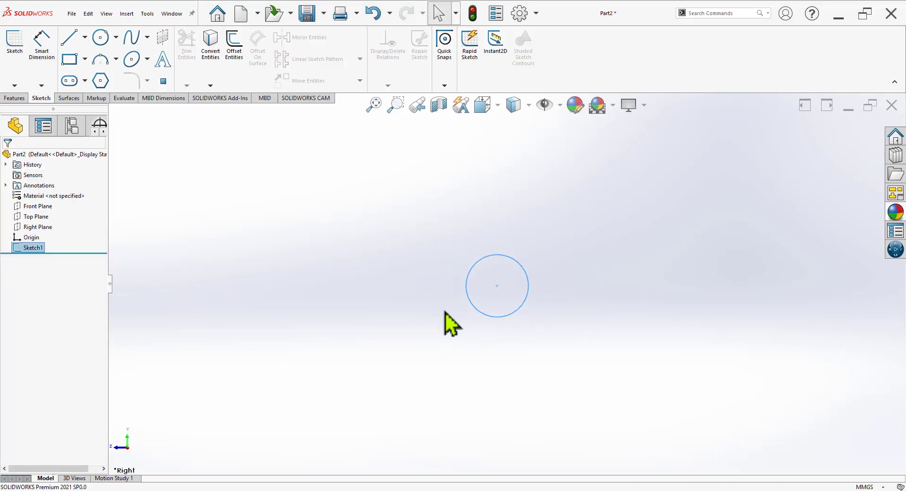
Extrude Sketch1 38 mm Blind as Boss-Extrude1, forming a Ø72 mm cylinder
{"action": "middle_click_drag", "start_coordinate": [448, 323], "coordinate": [476, 361]}
{"action": "left_click", "coordinate": [14, 98]}
{"action": "left_click", "coordinate": [17, 45]}
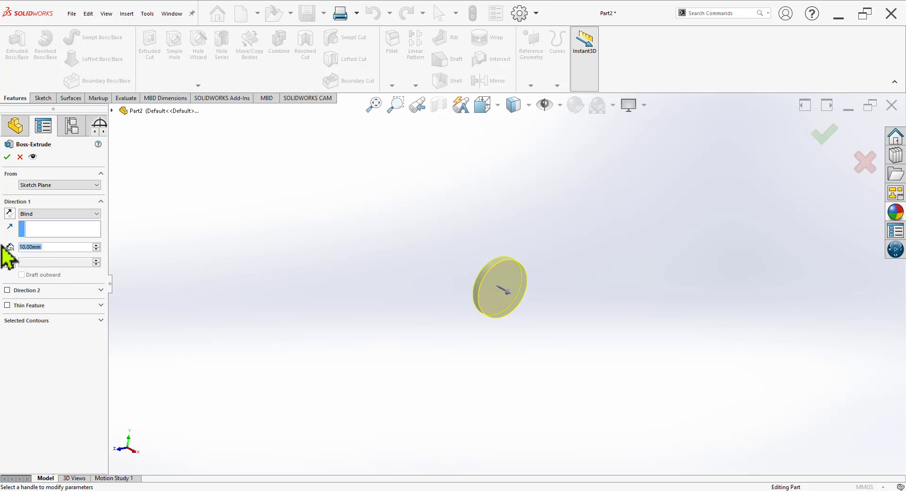
{"action": "type", "text": "38"}
{"action": "key", "text": "Return"}
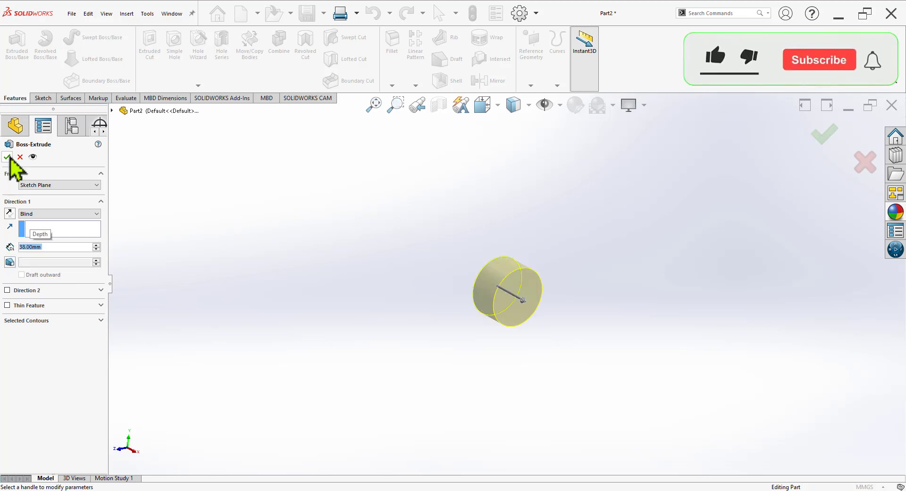
{"action": "left_click", "coordinate": [8, 157]}
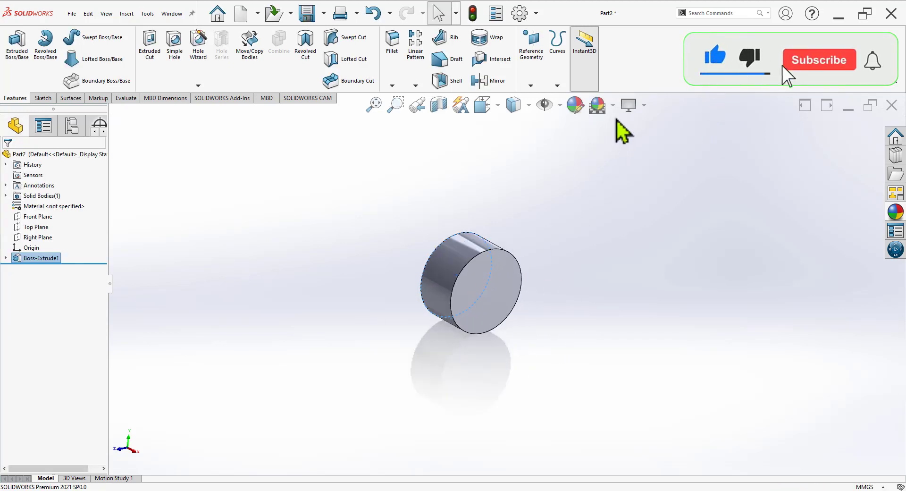
Set the Plain White scene and apply a steel appearance to the cylinder
{"action": "left_click", "coordinate": [613, 105]}
{"action": "left_click", "coordinate": [624, 132]}
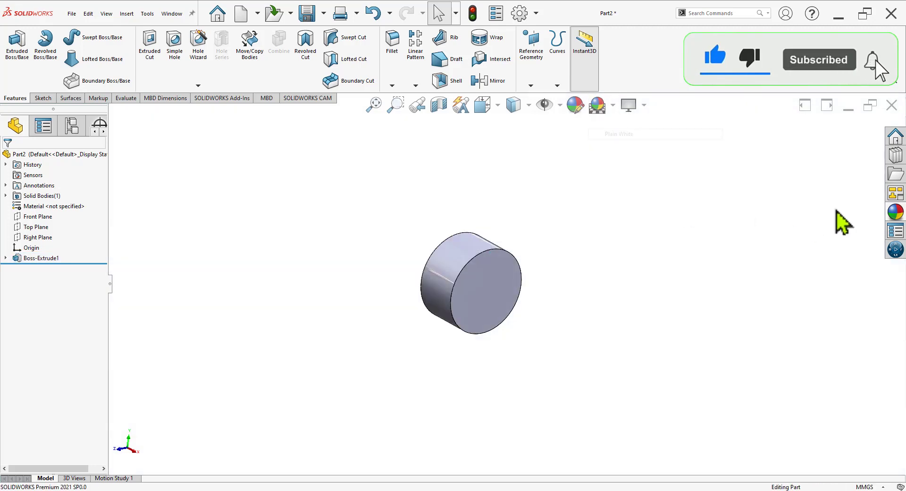
{"action": "left_click", "coordinate": [891, 216]}
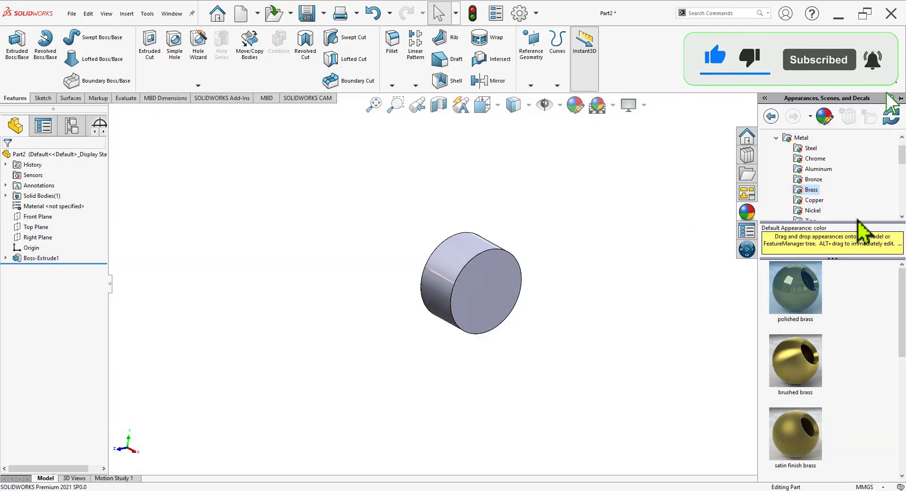
{"action": "left_click", "coordinate": [810, 148]}
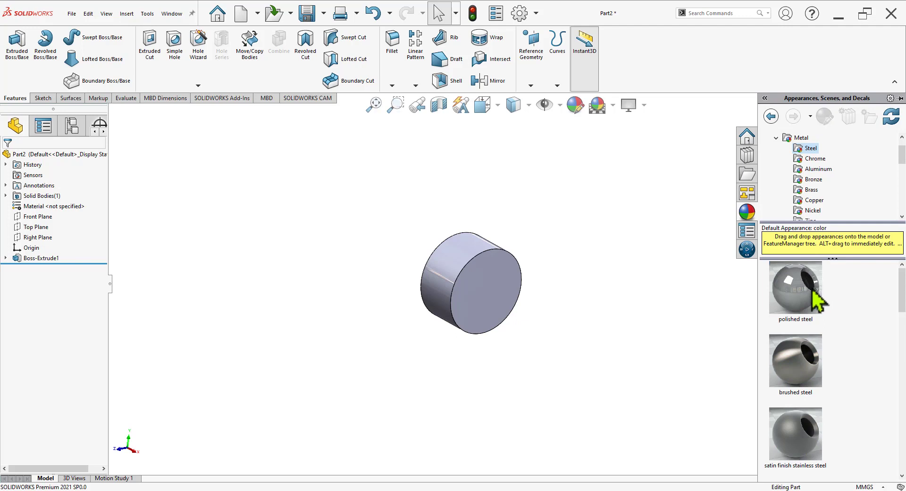
{"action": "left_click_drag", "start_coordinate": [818, 301], "coordinate": [505, 339]}
{"action": "middle_click_drag", "start_coordinate": [505, 340], "coordinate": [512, 331]}
{"action": "left_click", "coordinate": [820, 364]}
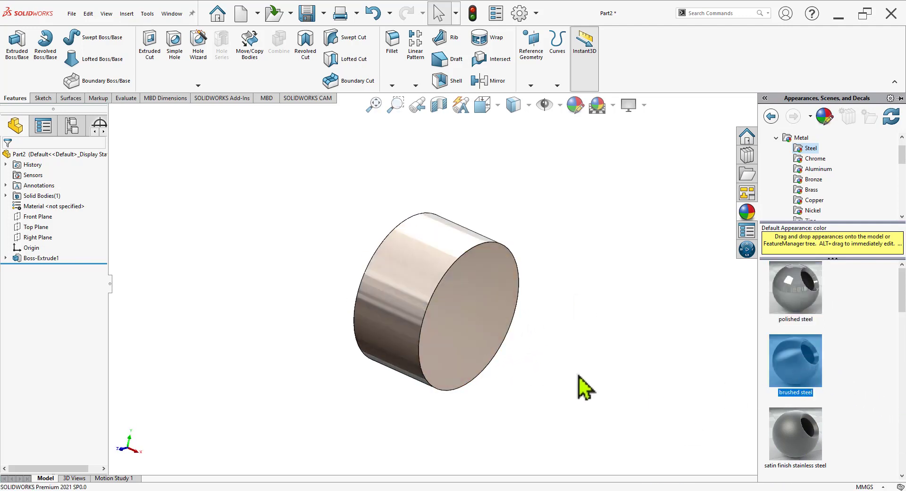
{"action": "mouse_move", "coordinate": [586, 384]}
{"action": "middle_mouse_down"}
{"action": "mouse_move", "coordinate": [554, 350]}
{"action": "mouse_move", "coordinate": [566, 349]}
{"action": "mouse_move", "coordinate": [542, 354]}
{"action": "middle_mouse_up"}
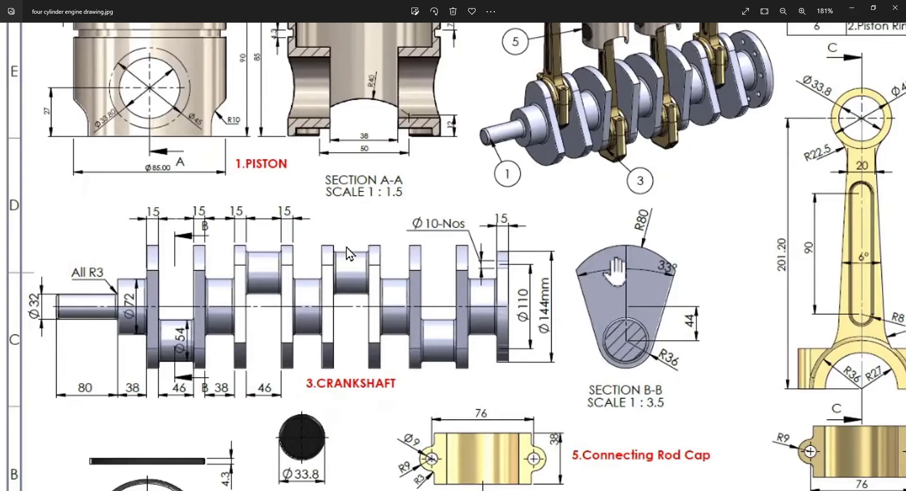
Zoom the engine drawing to 200%, pan onto the crankshaft, then return to SOLIDWORKS
{"action": "scroll", "coordinate": [346, 247], "scroll_direction": "up", "scroll_amount": 1}
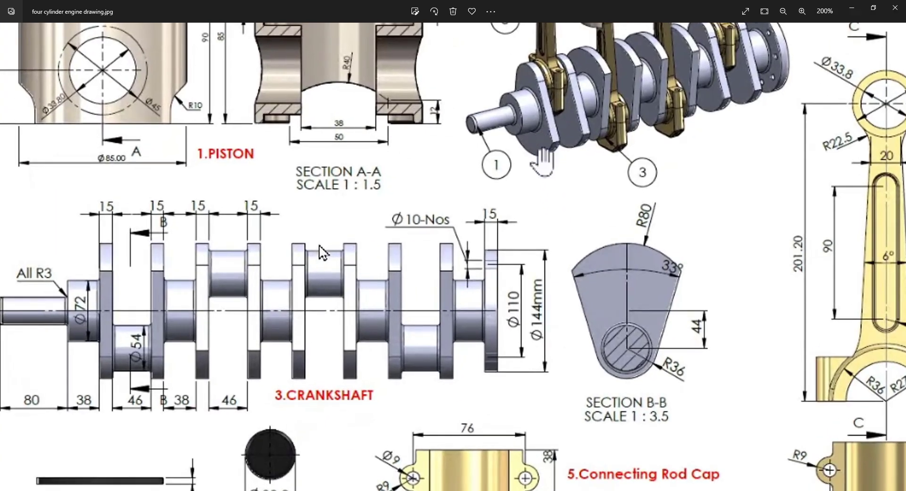
{"action": "left_click_drag", "start_coordinate": [319, 244], "coordinate": [357, 296]}
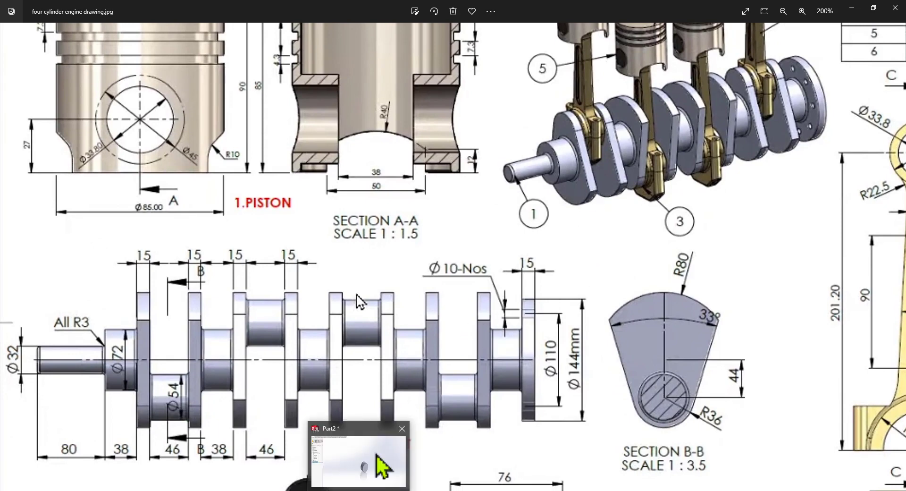
{"action": "left_click", "coordinate": [373, 465]}
Sketch infinite vertical and horizontal centrelines through the origin on the cylinder's front face
{"action": "left_click", "coordinate": [409, 286]}
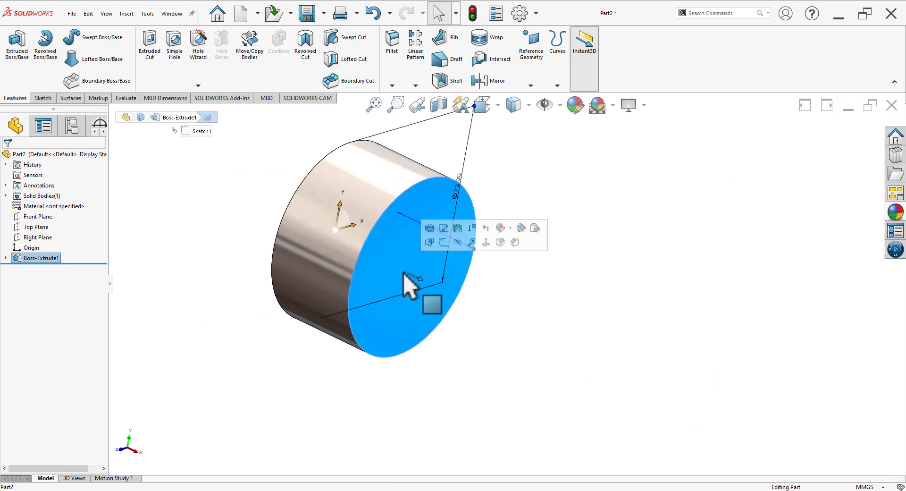
{"action": "left_click", "coordinate": [443, 242]}
{"action": "scroll", "coordinate": [655, 247], "scroll_direction": "up", "scroll_amount": 1}
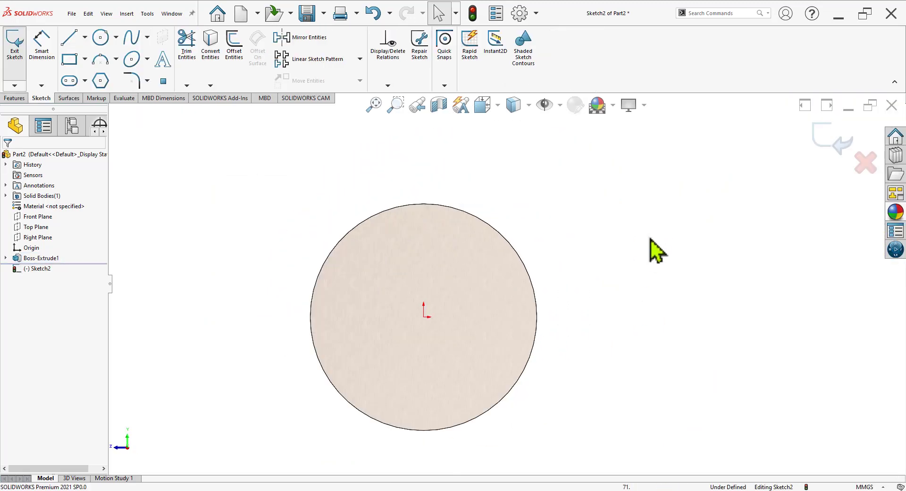
{"action": "left_click", "coordinate": [85, 36]}
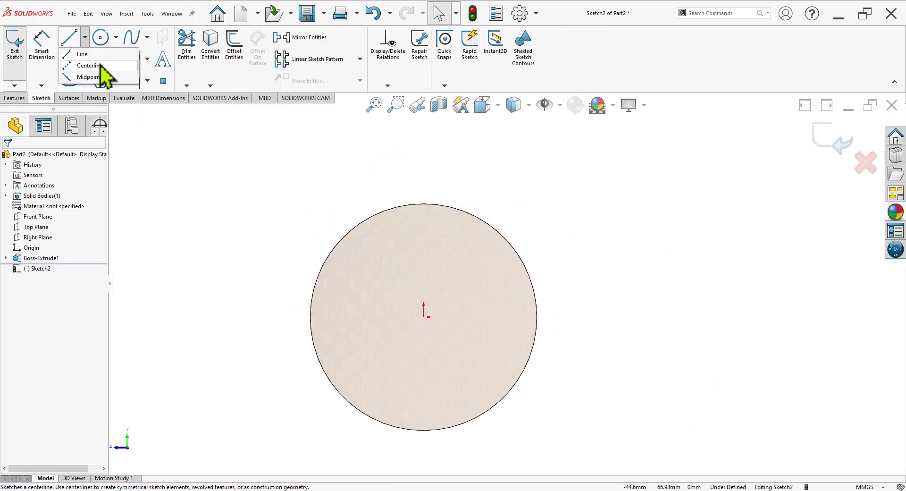
{"action": "left_click", "coordinate": [77, 65]}
{"action": "left_click", "coordinate": [48, 275]}
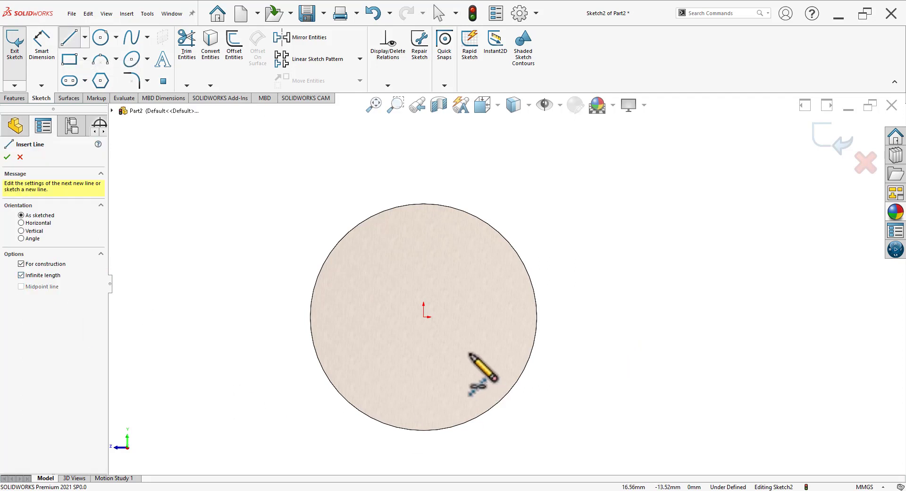
{"action": "left_click", "coordinate": [422, 317]}
{"action": "left_click", "coordinate": [423, 340]}
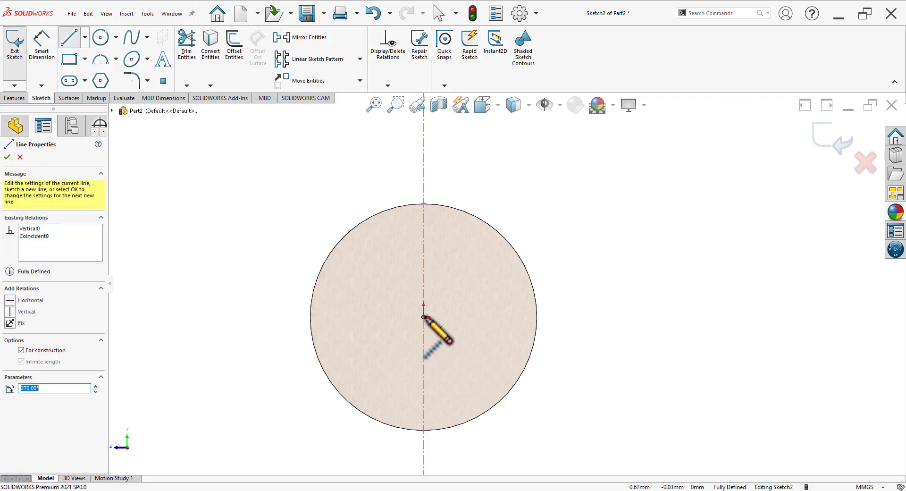
{"action": "left_click", "coordinate": [423, 316]}
{"action": "left_click", "coordinate": [455, 316]}
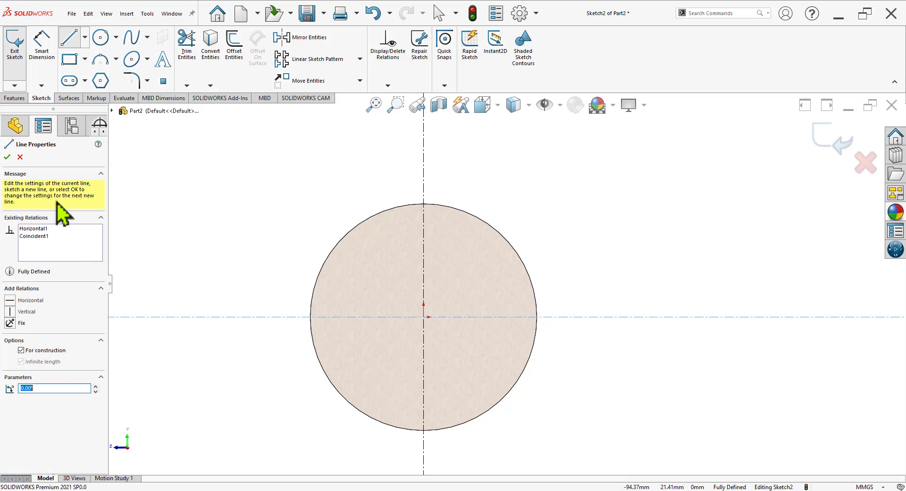
{"action": "left_click", "coordinate": [8, 158]}
{"action": "left_click", "coordinate": [20, 156]}
Check the engine drawing, then draw two concentric circles below the cylinder centre
{"action": "scroll", "coordinate": [439, 339], "scroll_direction": "up", "scroll_amount": 3}
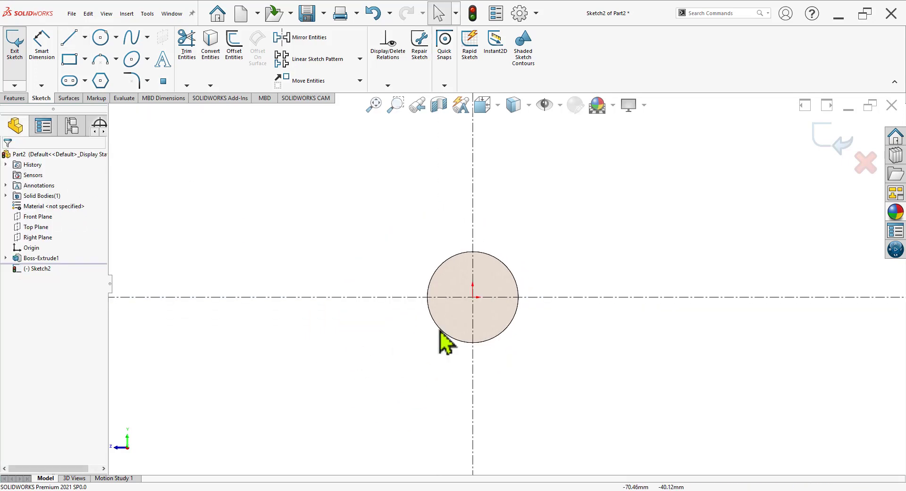
{"action": "scroll", "coordinate": [512, 285], "scroll_direction": "down", "scroll_amount": 2}
{"action": "key", "text": "alt+Tab"}
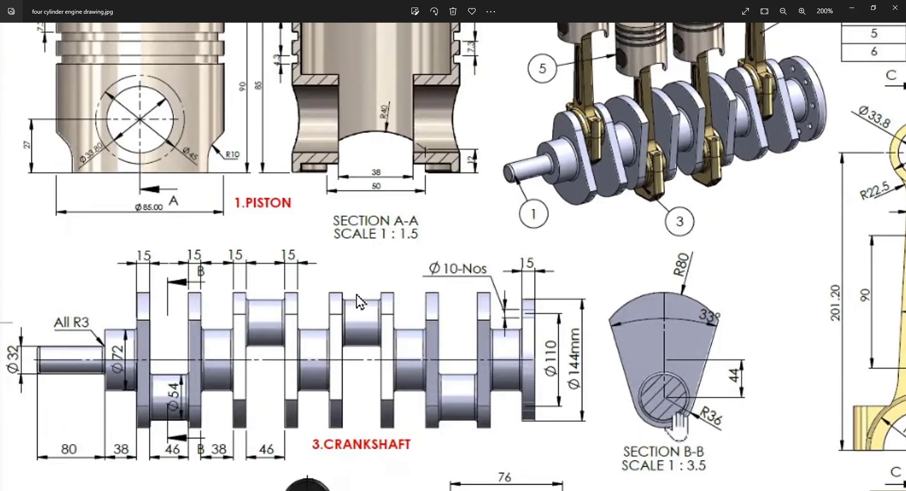
{"action": "key", "text": "alt+Tab"}
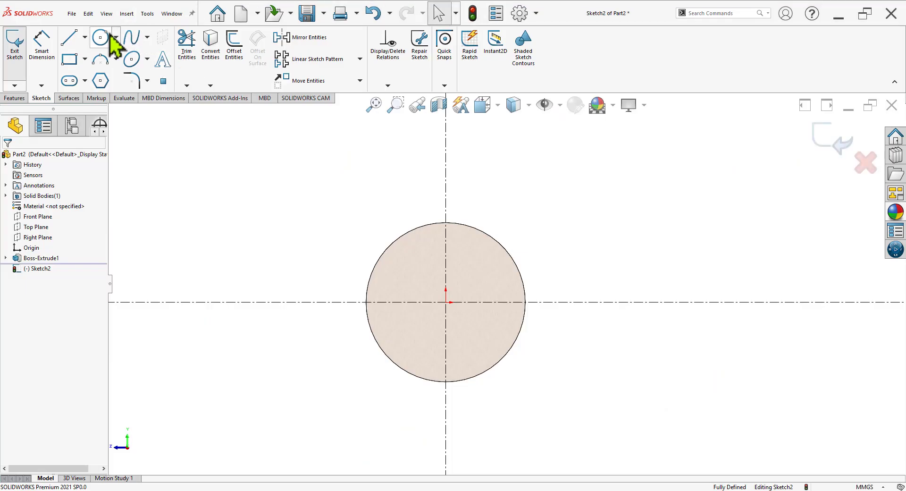
{"action": "key", "text": "z"}
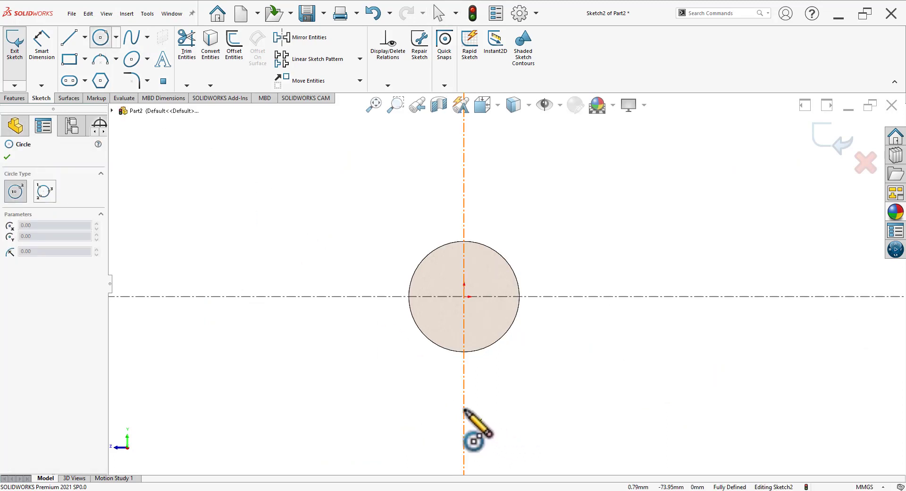
{"action": "left_click", "coordinate": [463, 410]}
{"action": "left_click", "coordinate": [503, 418]}
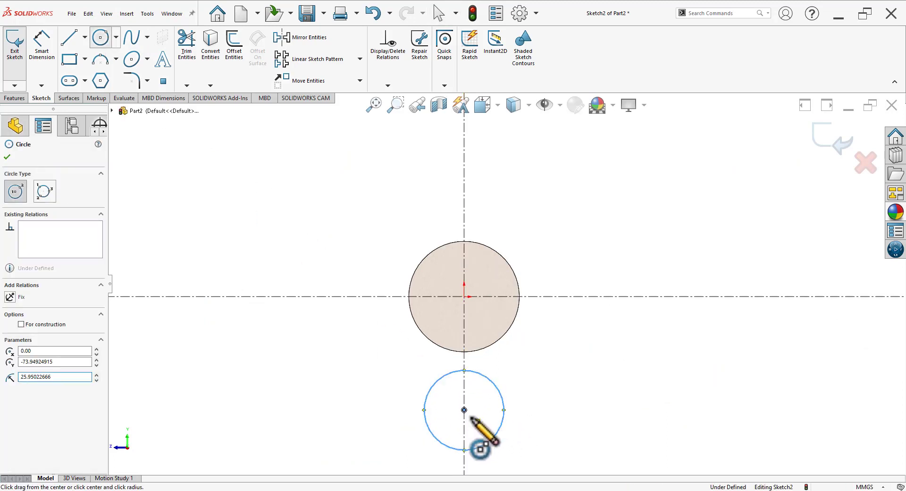
{"action": "left_click", "coordinate": [464, 410]}
{"action": "left_click", "coordinate": [483, 423]}
{"action": "left_click", "coordinate": [35, 52]}
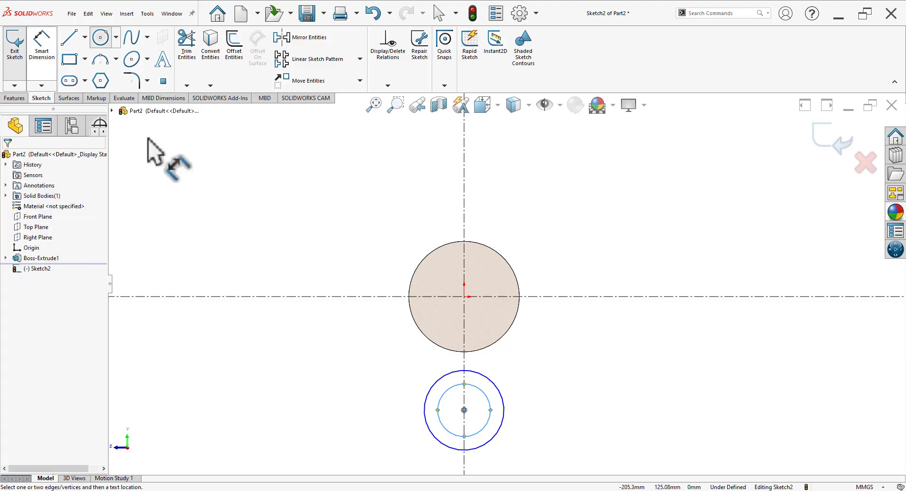
{"action": "key", "text": "alt+Tab"}
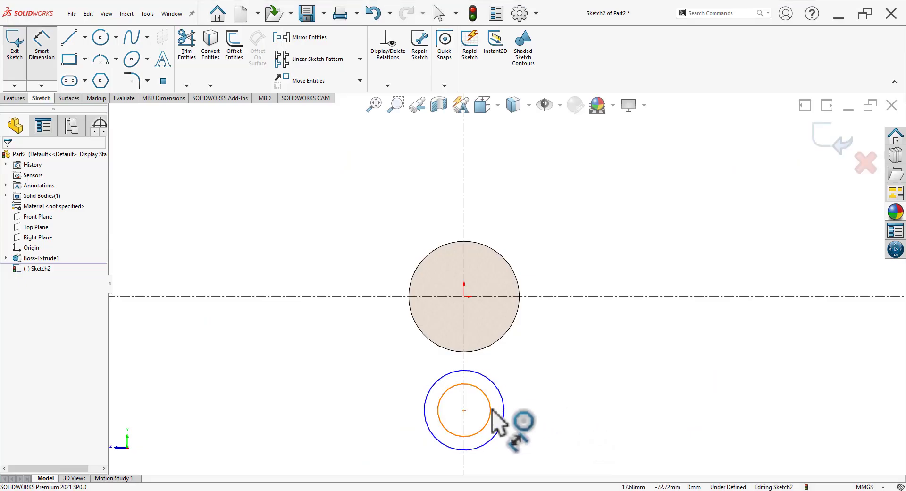
Dimension the inner lower circle to Ø54 mm
{"action": "left_click", "coordinate": [560, 420]}
{"action": "type", "text": "54"}
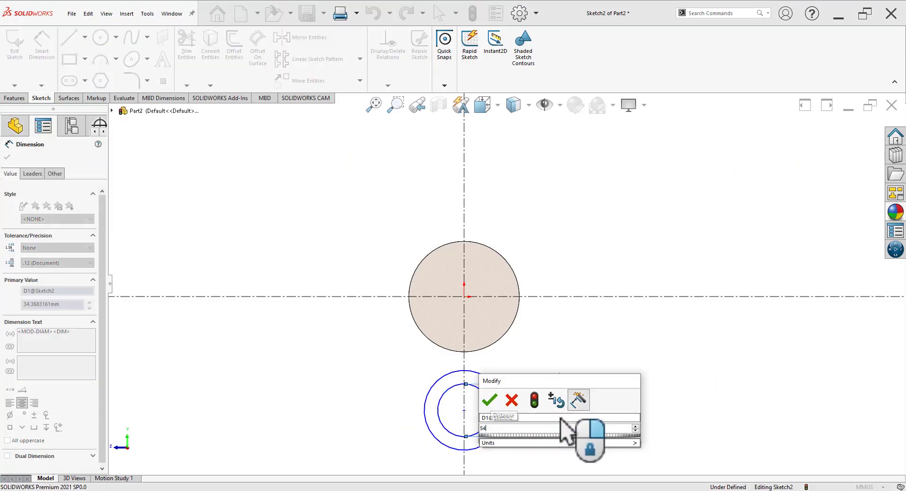
{"action": "key", "text": "Return"}
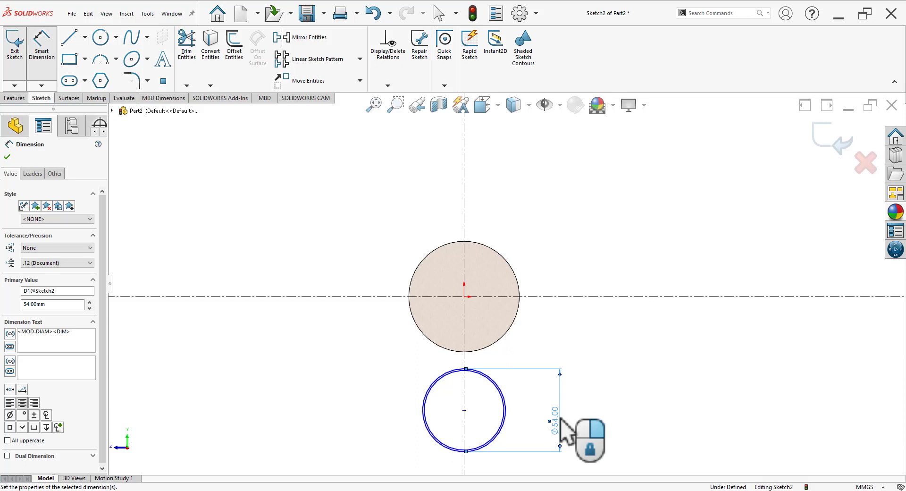
{"action": "left_click_drag", "start_coordinate": [560, 419], "coordinate": [551, 410]}
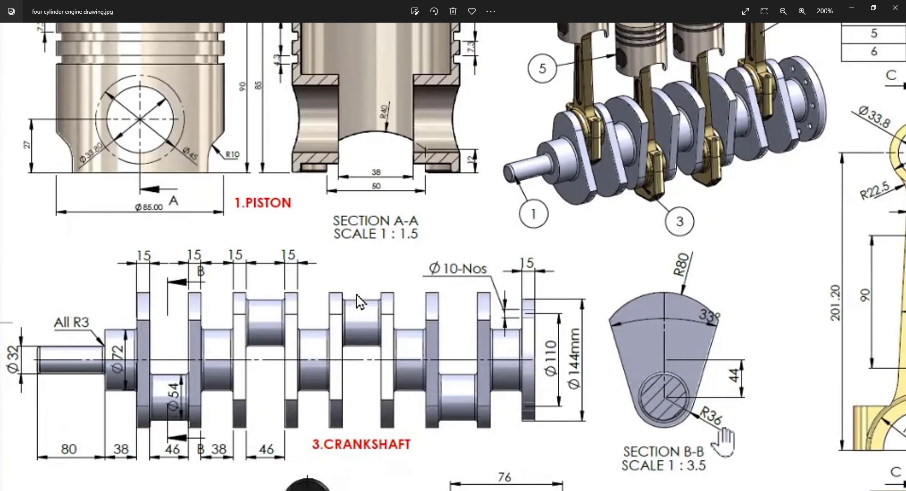
{"action": "key", "text": "alt+Tab"}
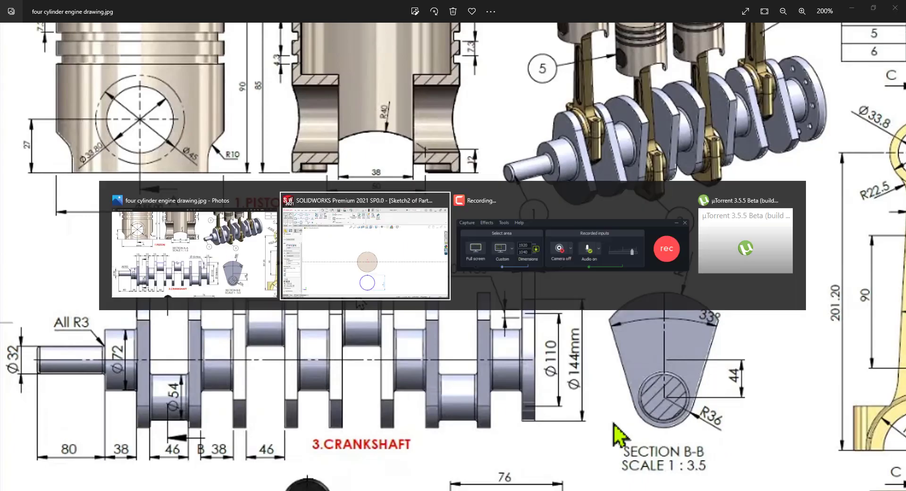
{"action": "scroll", "coordinate": [502, 454], "scroll_direction": "down", "scroll_amount": 3}
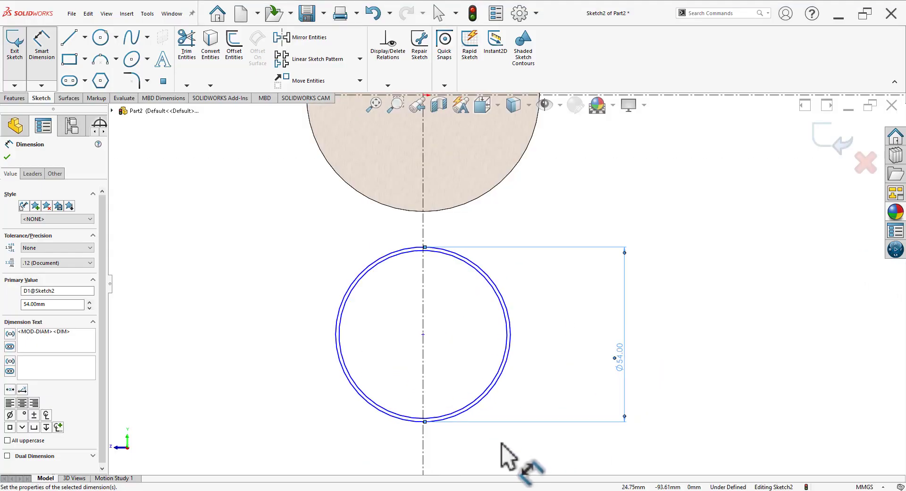
Dimension the outer lower circle to Ø72 mm
{"action": "left_click", "coordinate": [483, 394]}
{"action": "left_click", "coordinate": [682, 355]}
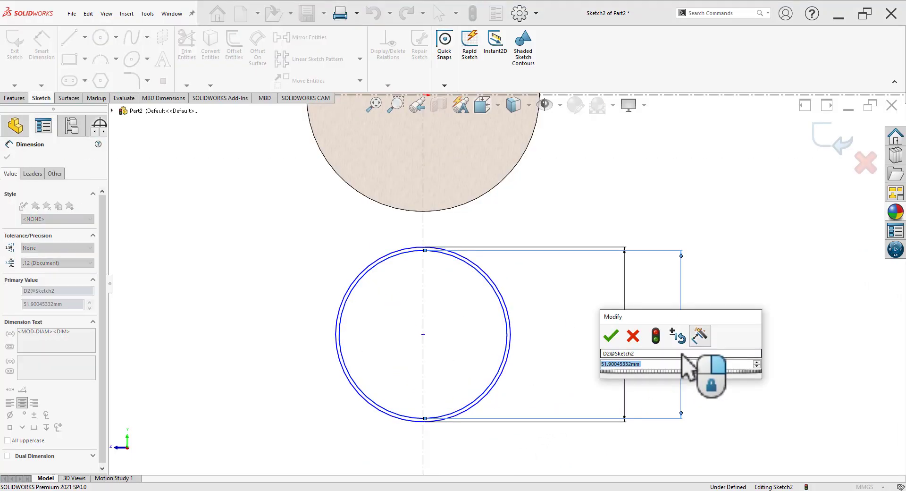
{"action": "type", "text": "72"}
{"action": "key", "text": "Return"}
{"action": "left_click", "coordinate": [772, 363]}
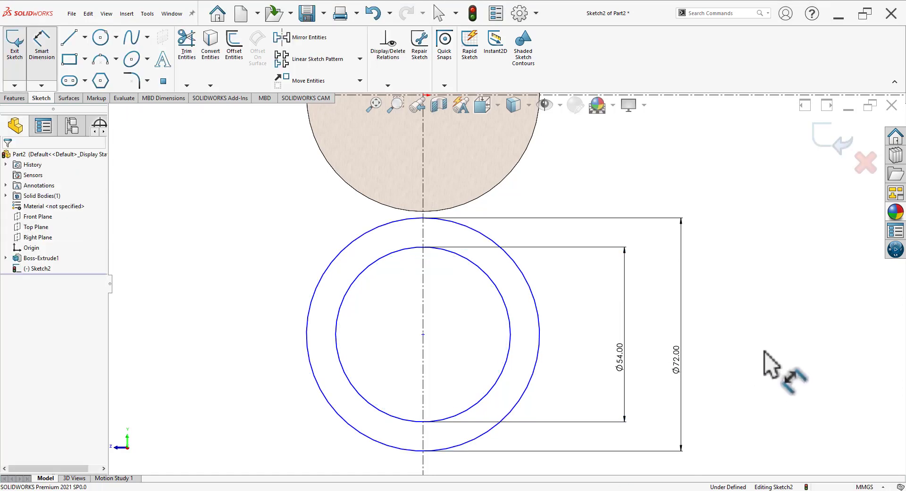
{"action": "scroll", "coordinate": [745, 354], "scroll_direction": "up", "scroll_amount": 3}
{"action": "key", "text": "alt+Tab"}
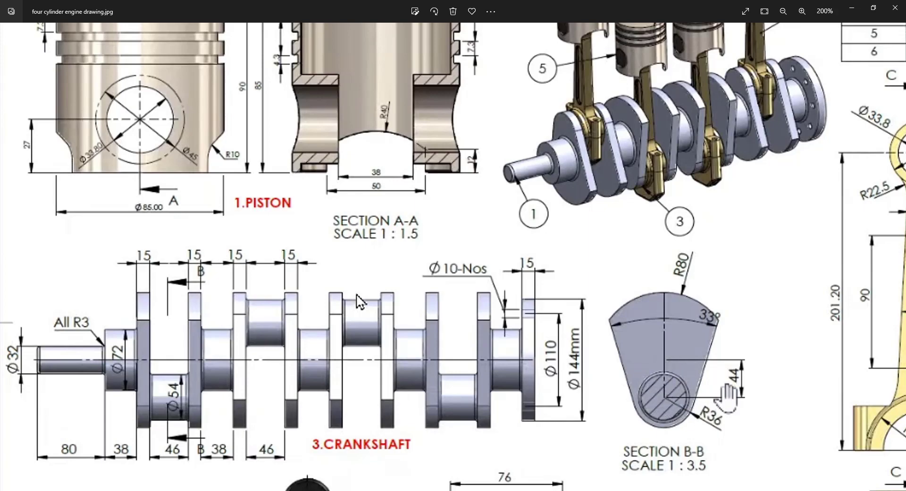
{"action": "key", "text": "alt+Tab"}
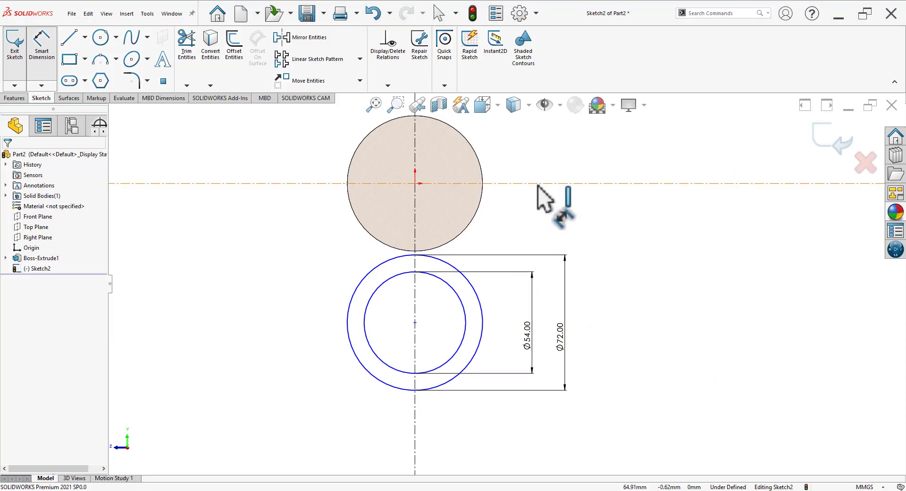
Place the circles' centre 44 mm below the origin and begin a slanted line on the left
{"action": "left_click", "coordinate": [415, 322]}
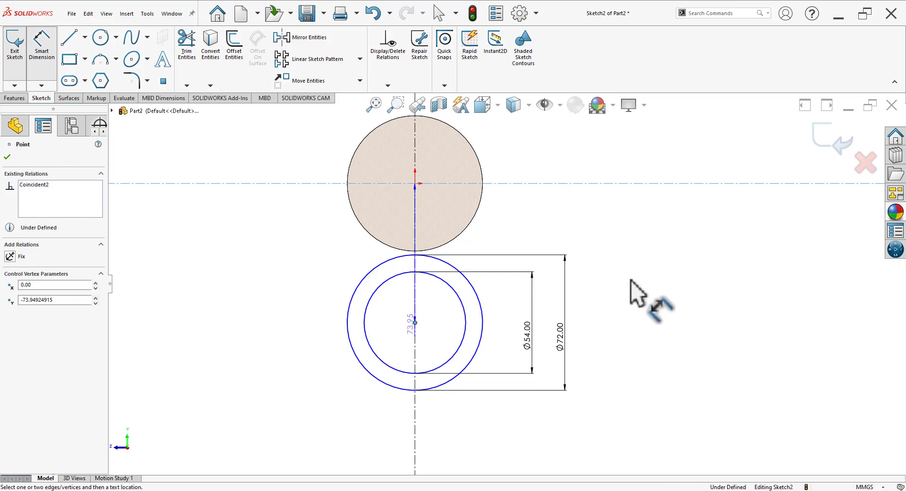
{"action": "left_click", "coordinate": [660, 278]}
{"action": "key", "text": "Return"}
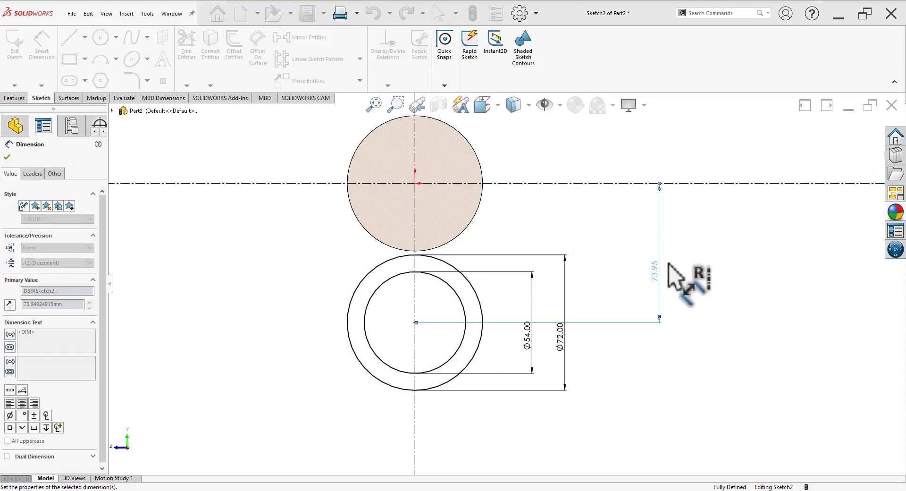
{"action": "scroll", "coordinate": [561, 259], "scroll_direction": "up", "scroll_amount": 3}
{"action": "scroll", "coordinate": [467, 207], "scroll_direction": "down", "scroll_amount": 3}
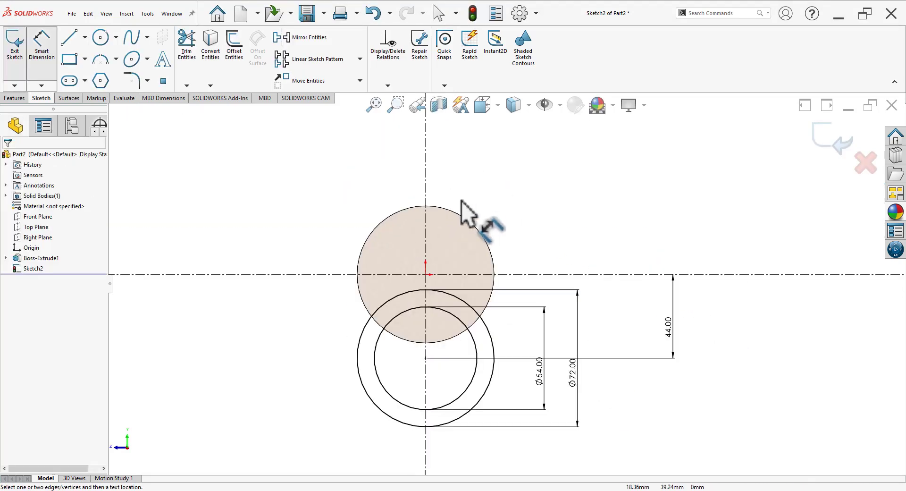
{"action": "key", "text": "Escape"}
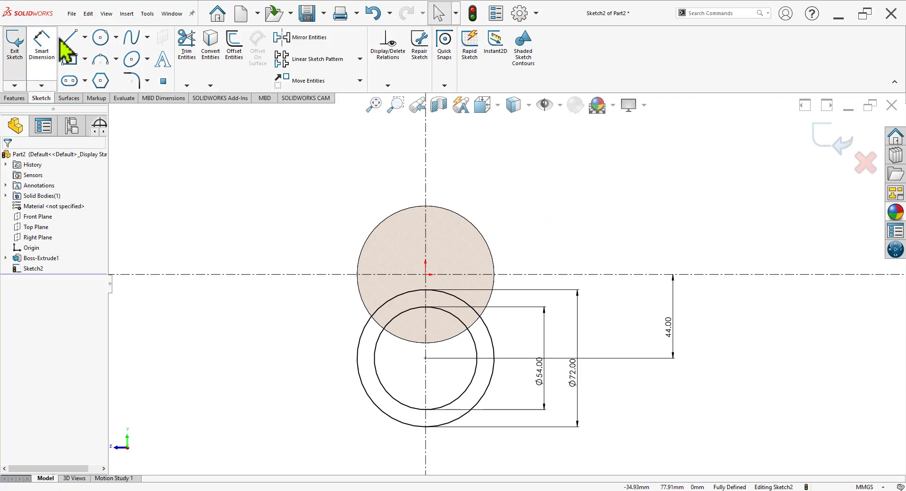
{"action": "left_click", "coordinate": [68, 37]}
{"action": "left_click", "coordinate": [247, 176]}
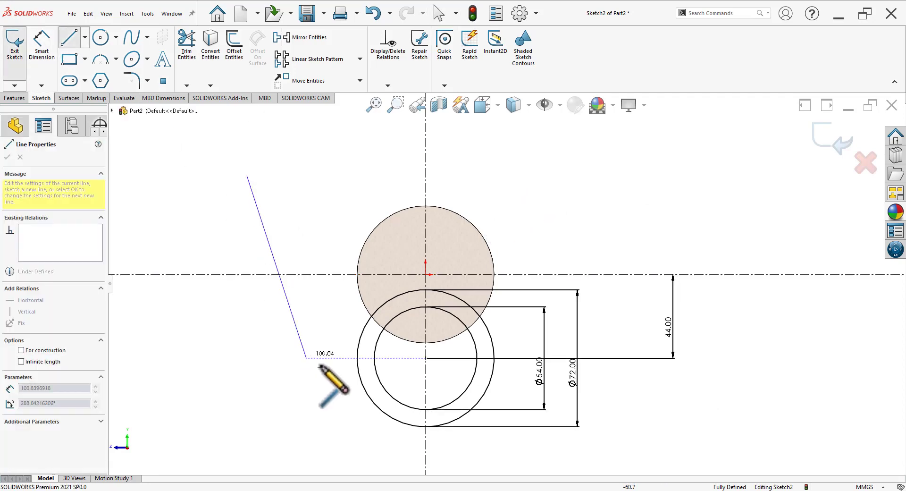
End the left slanted line and make it tangent to the Ø72 circle
{"action": "right_click", "coordinate": [303, 352]}
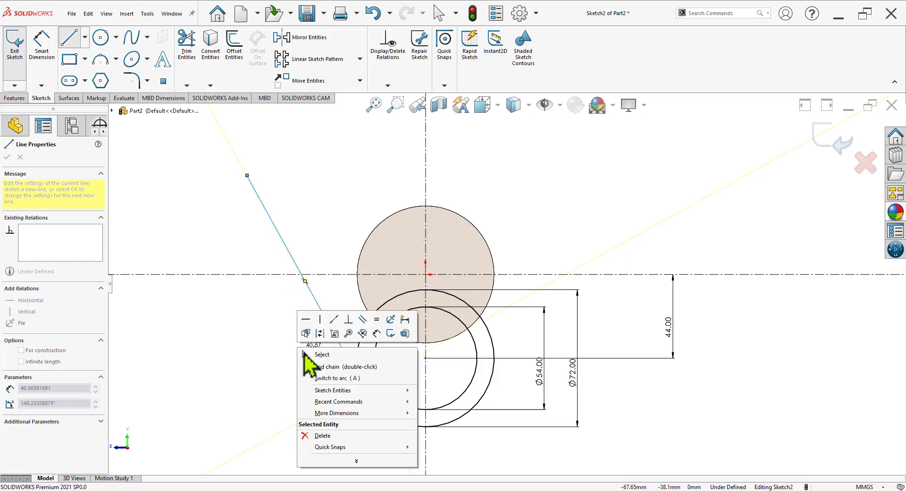
{"action": "left_click", "coordinate": [304, 354]}
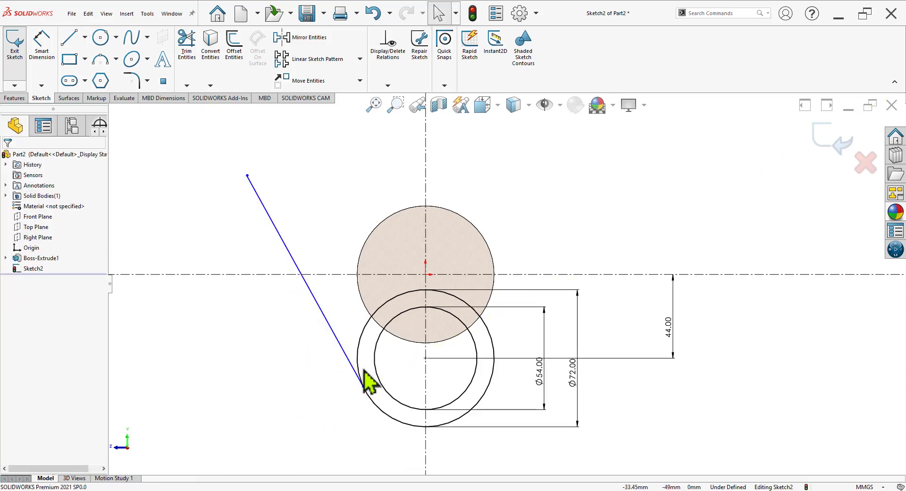
{"action": "left_click", "coordinate": [350, 374]}
{"action": "left_click", "coordinate": [360, 383], "text": "ctrl"}
{"action": "left_click", "coordinate": [372, 329]}
{"action": "left_click", "coordinate": [307, 380]}
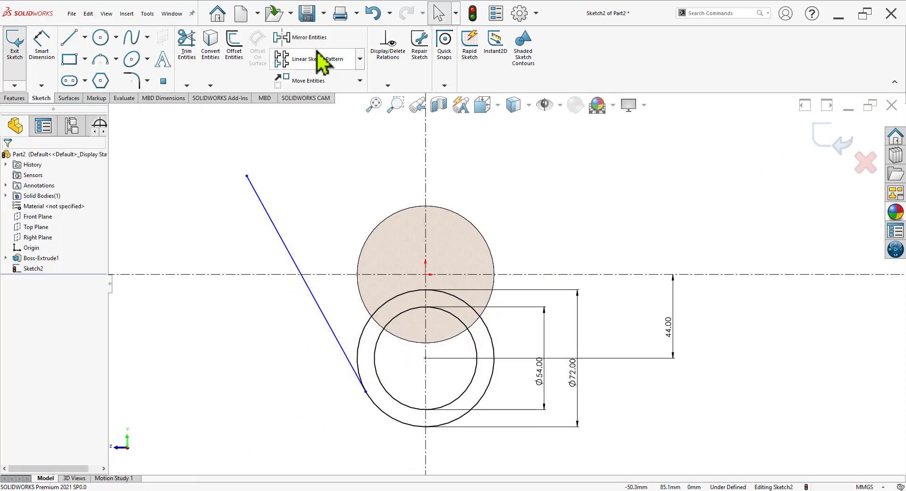
Mirror the slanted line about the vertical centreline
{"action": "left_click", "coordinate": [302, 36]}
{"action": "left_click", "coordinate": [316, 302]}
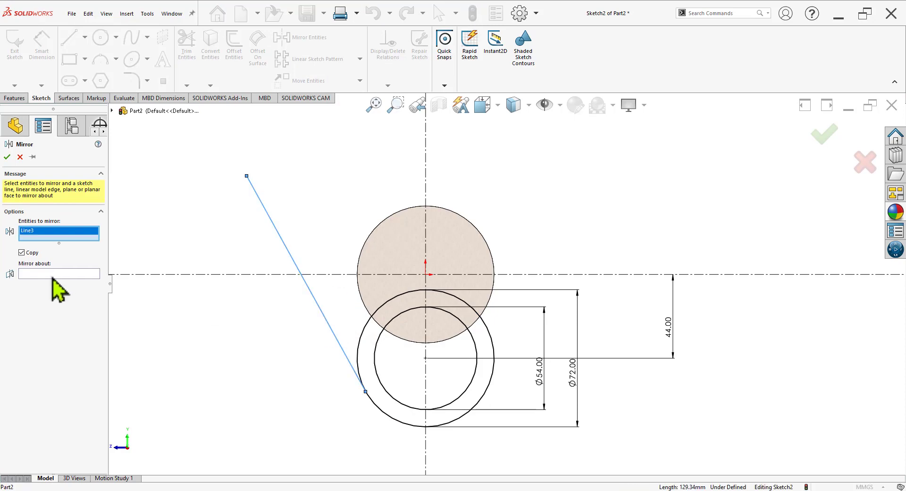
{"action": "left_click", "coordinate": [52, 276]}
{"action": "left_click", "coordinate": [425, 165]}
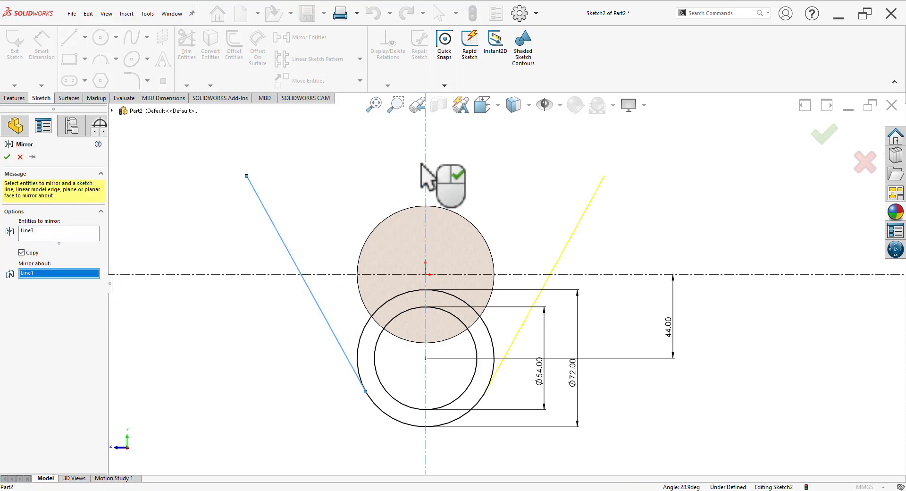
{"action": "left_click", "coordinate": [8, 157]}
{"action": "scroll", "coordinate": [566, 202], "scroll_direction": "up", "scroll_amount": 3}
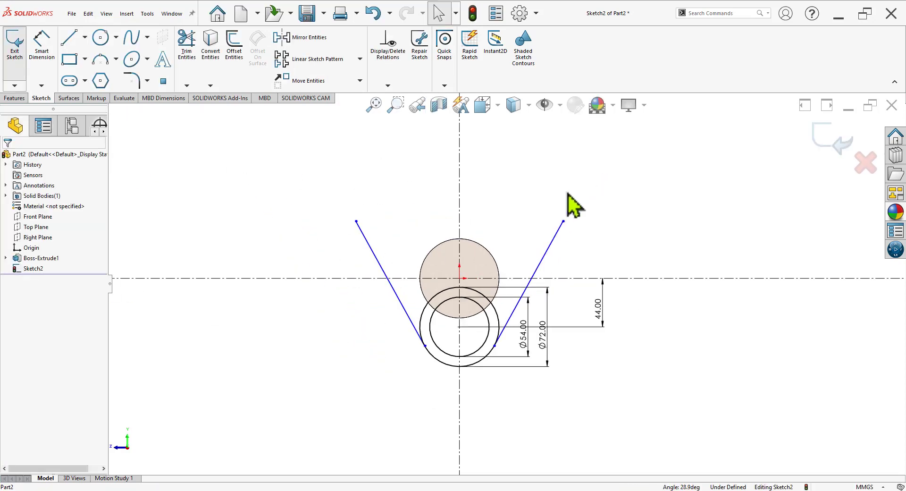
{"action": "scroll", "coordinate": [559, 227], "scroll_direction": "down", "scroll_amount": 3}
Join the two line tops with a 3-point arc
{"action": "left_click", "coordinate": [100, 59]}
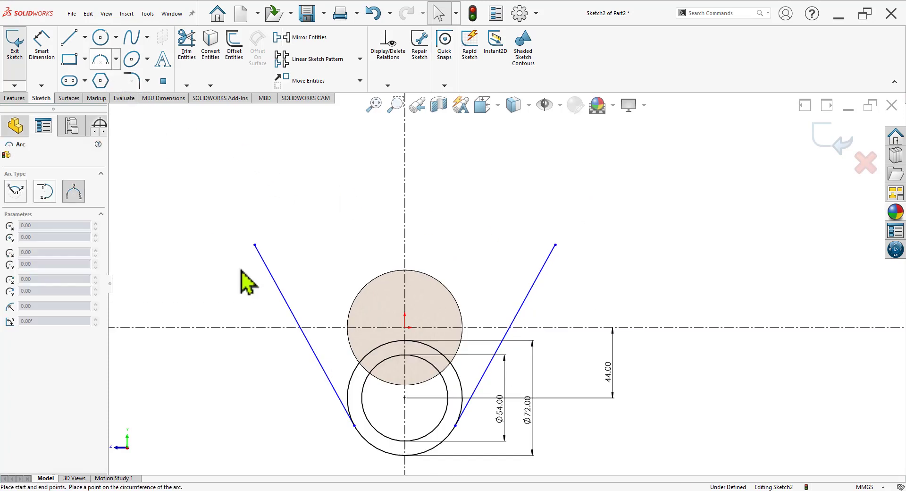
{"action": "left_click", "coordinate": [255, 245]}
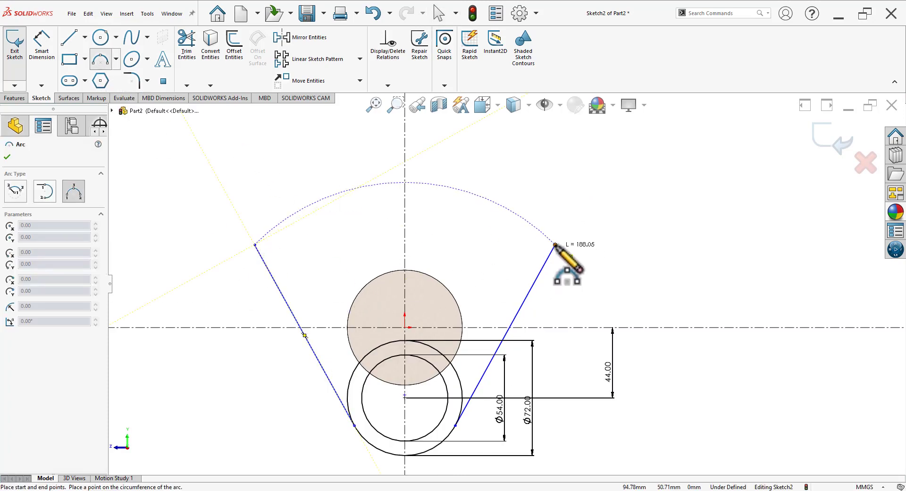
{"action": "left_click", "coordinate": [556, 245]}
{"action": "left_click", "coordinate": [471, 159]}
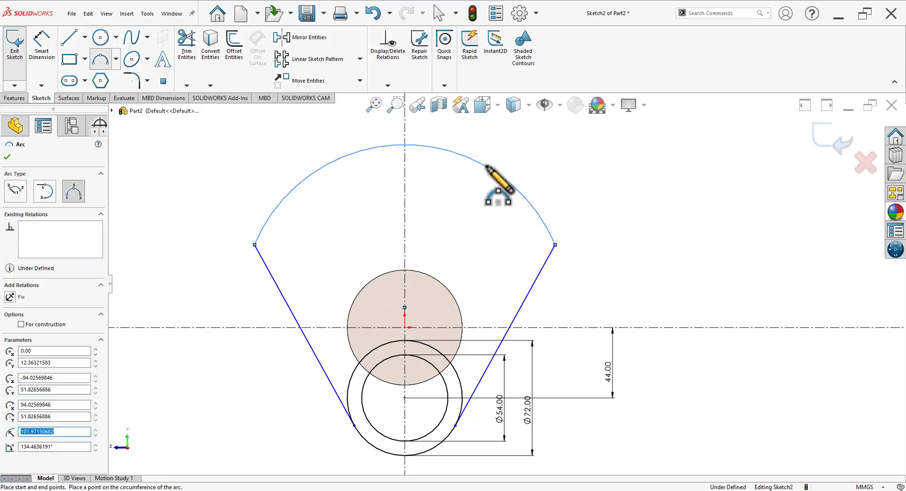
{"action": "right_click", "coordinate": [581, 165]}
{"action": "left_click", "coordinate": [601, 176]}
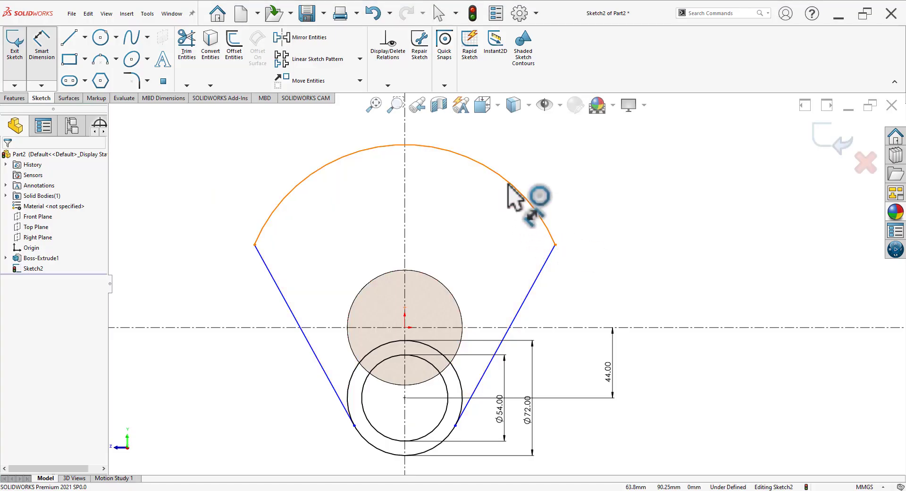
{"action": "left_click", "coordinate": [510, 185]}
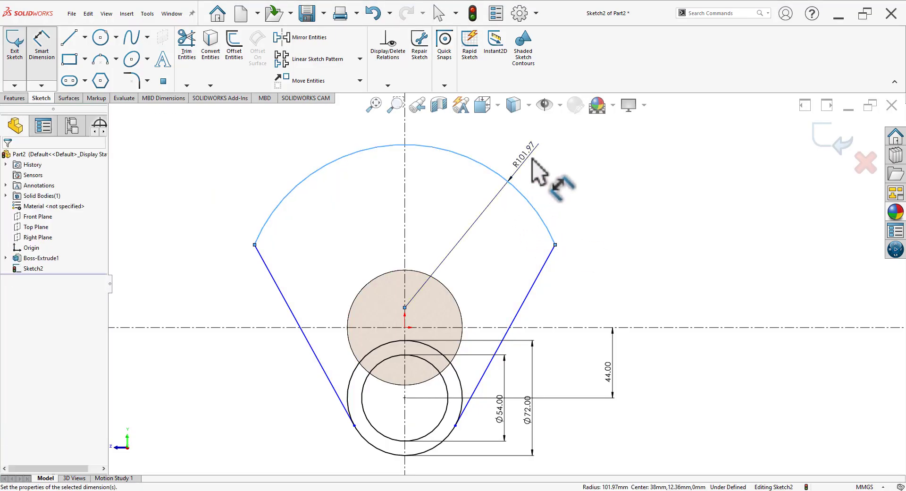
Dimension the top arc to R80 and the angle between the slanted lines to 33°
{"action": "left_click", "coordinate": [532, 159]}
{"action": "type", "text": "80"}
{"action": "key", "text": "Return"}
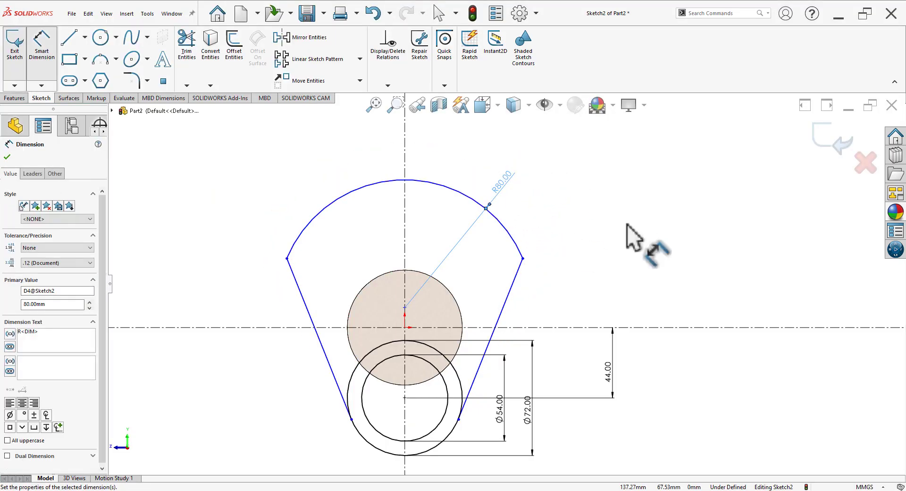
{"action": "left_click", "coordinate": [310, 313]}
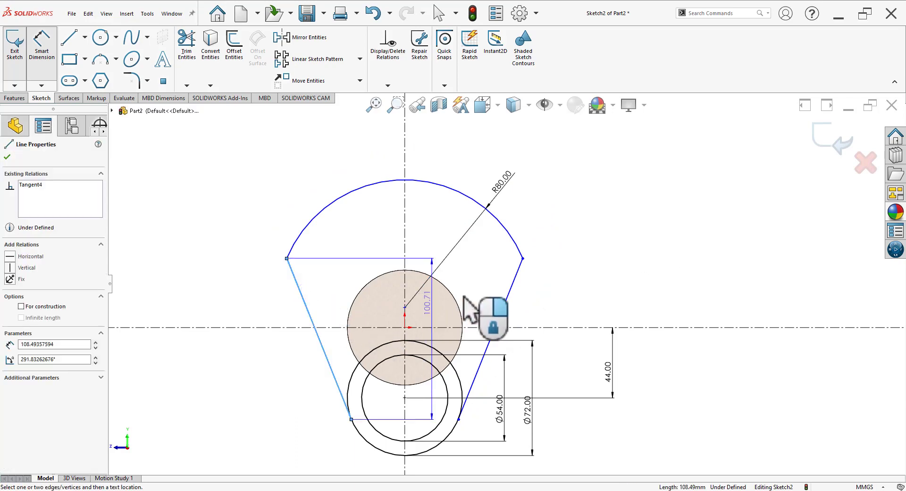
{"action": "left_click", "coordinate": [508, 295]}
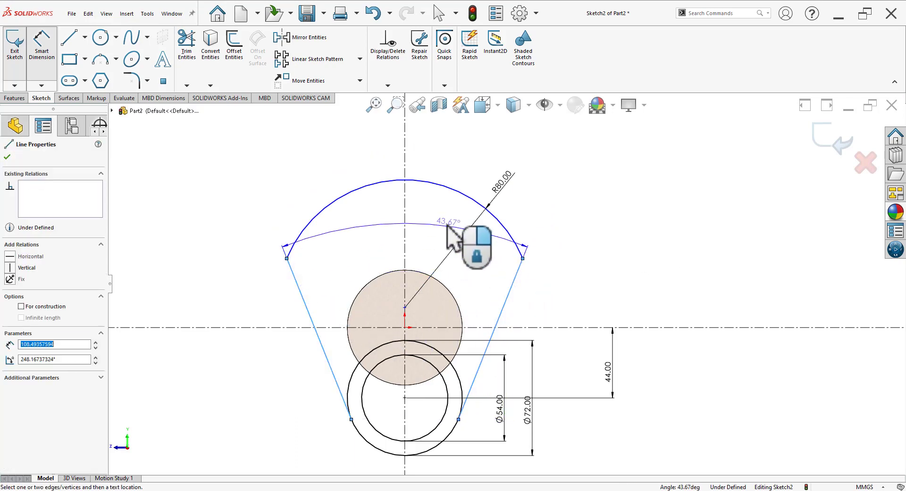
{"action": "left_click", "coordinate": [448, 226]}
{"action": "type", "text": "33"}
{"action": "key", "text": "Return"}
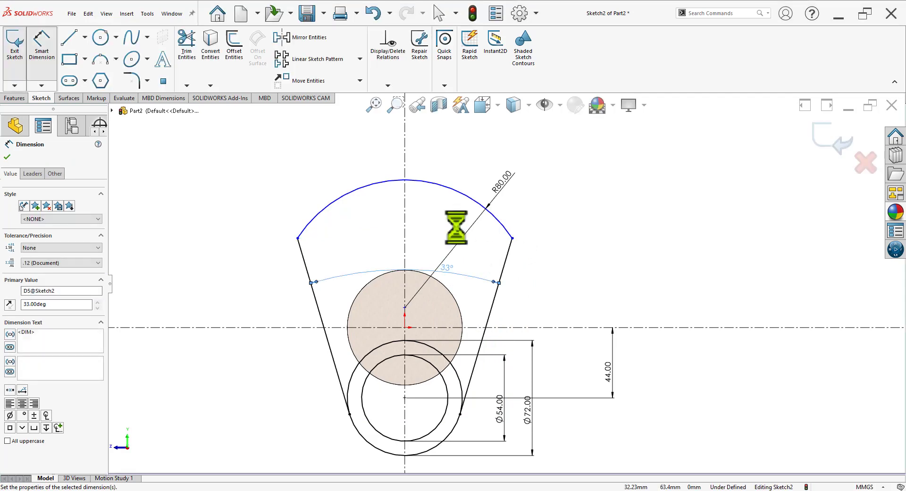
{"action": "left_click", "coordinate": [543, 226]}
{"action": "scroll", "coordinate": [464, 261], "scroll_direction": "down", "scroll_amount": 2}
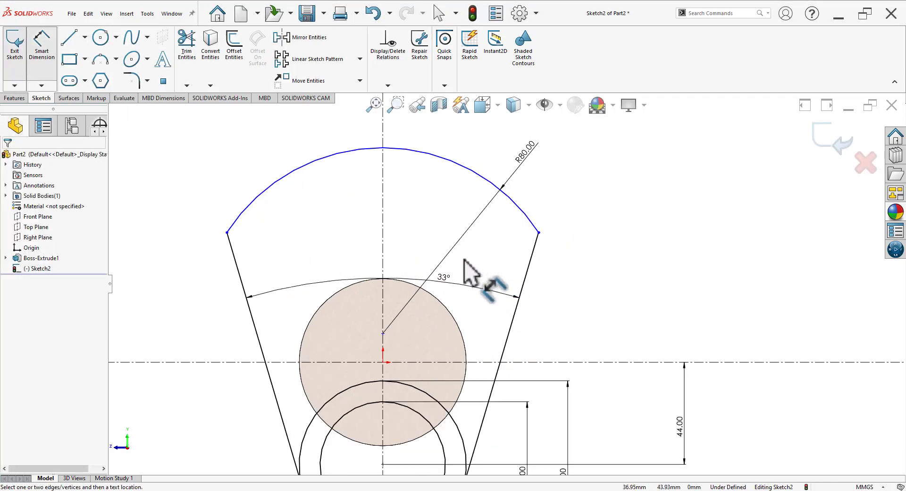
{"action": "scroll", "coordinate": [464, 271], "scroll_direction": "down", "scroll_amount": 1}
{"action": "key", "text": "Escape"}
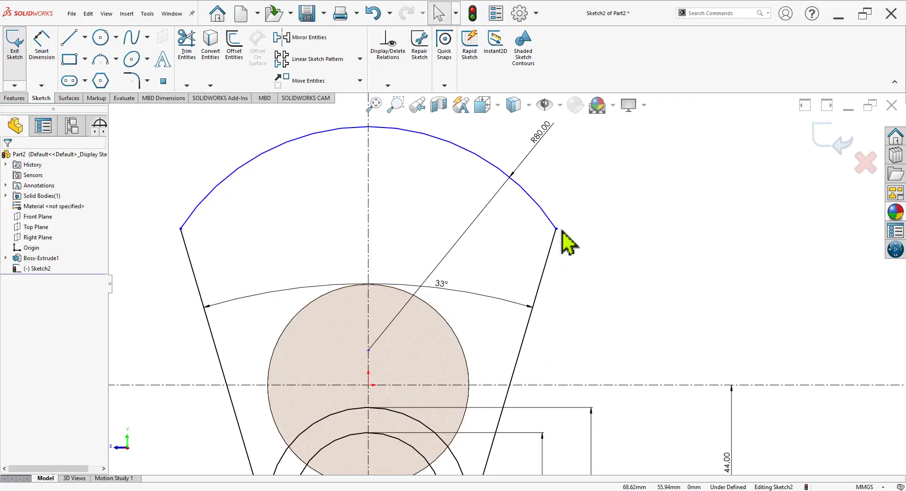
Test by dragging an arc endpoint, then make the circle centre coincident with the origin
{"action": "mouse_move", "coordinate": [555, 229]}
{"action": "left_mouse_down"}
{"action": "mouse_move", "coordinate": [570, 267]}
{"action": "mouse_move", "coordinate": [623, 270]}
{"action": "left_mouse_up"}
{"action": "key", "text": "Escape"}
{"action": "left_click", "coordinate": [368, 360]}
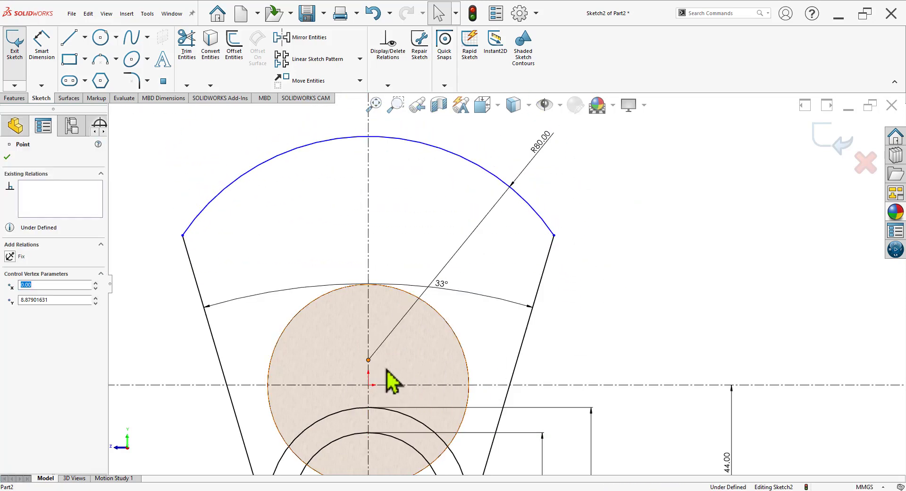
{"action": "left_click", "coordinate": [368, 384], "text": "ctrl"}
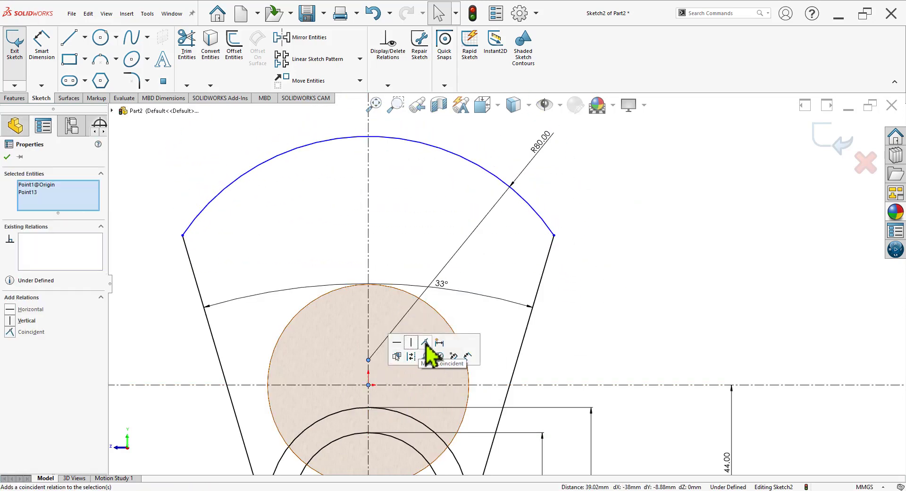
{"action": "left_click", "coordinate": [431, 354]}
{"action": "key", "text": "Escape"}
{"action": "scroll", "coordinate": [491, 425], "scroll_direction": "up", "scroll_amount": 3}
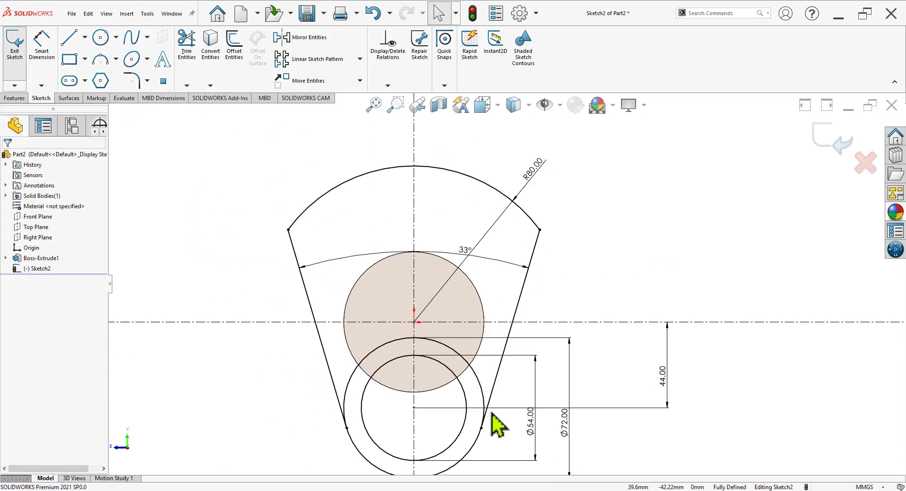
Power-trim the Ø72 circle between the tangent lines, checking against the reference drawing
{"action": "key", "text": "f"}
{"action": "left_click", "coordinate": [187, 48]}
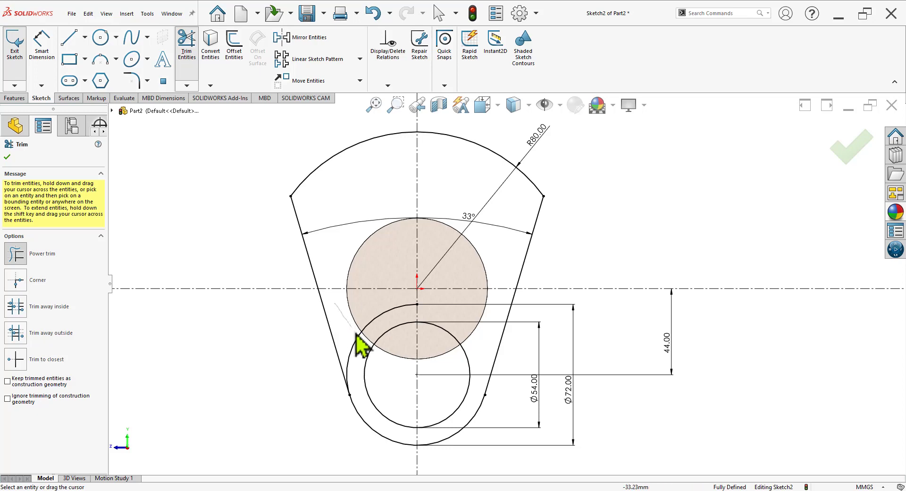
{"action": "key", "text": "f"}
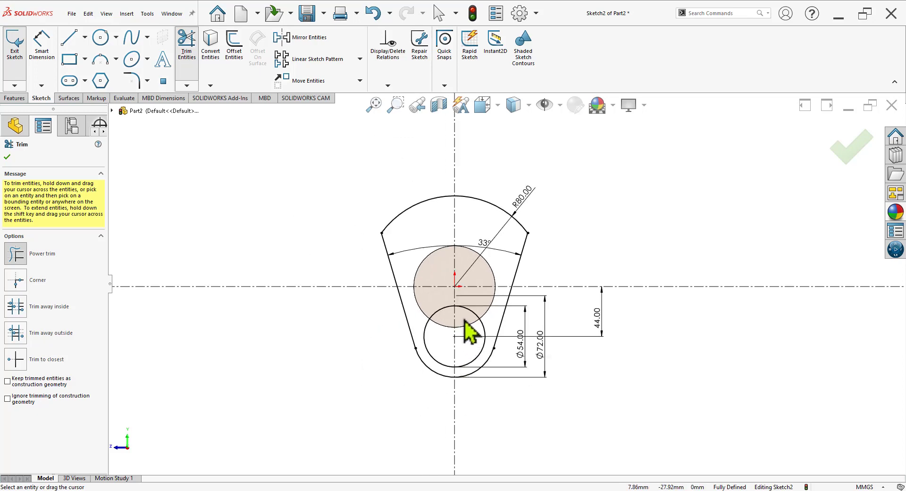
{"action": "scroll", "coordinate": [562, 239], "scroll_direction": "down", "scroll_amount": 1}
{"action": "scroll", "coordinate": [562, 238], "scroll_direction": "down", "scroll_amount": 1}
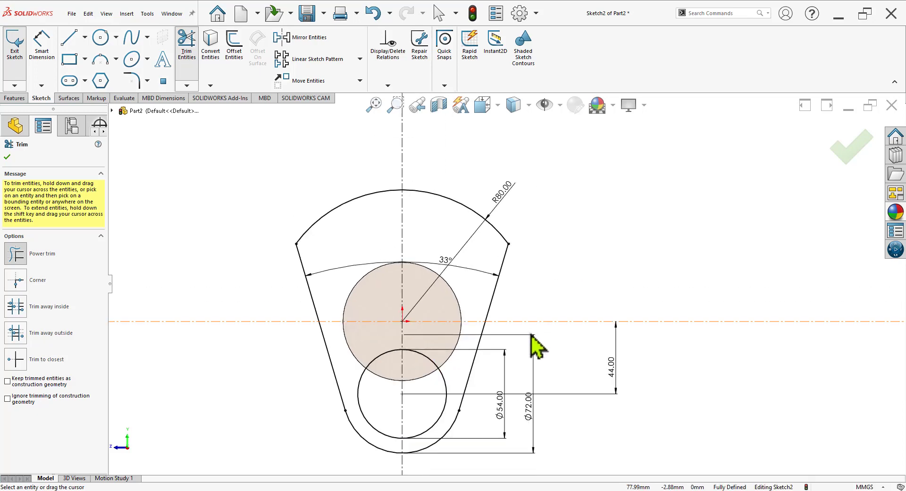
{"action": "scroll", "coordinate": [448, 405], "scroll_direction": "up", "scroll_amount": 1}
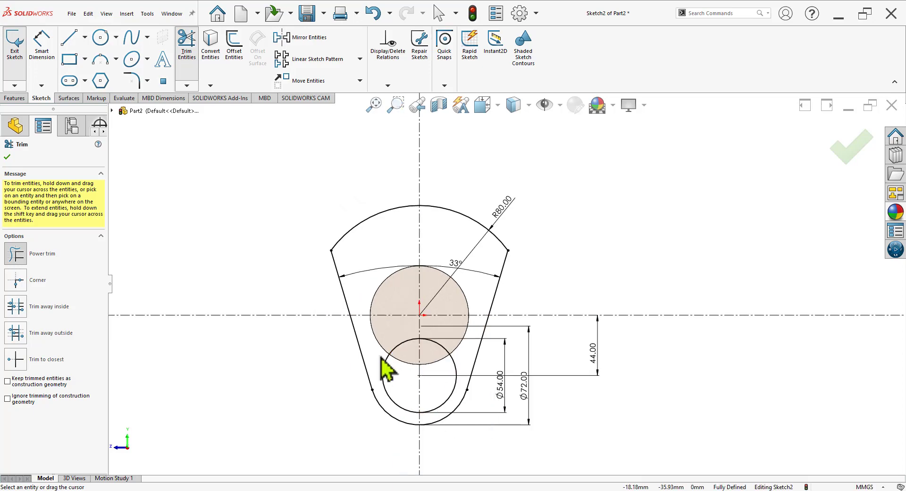
{"action": "key", "text": "alt+Tab"}
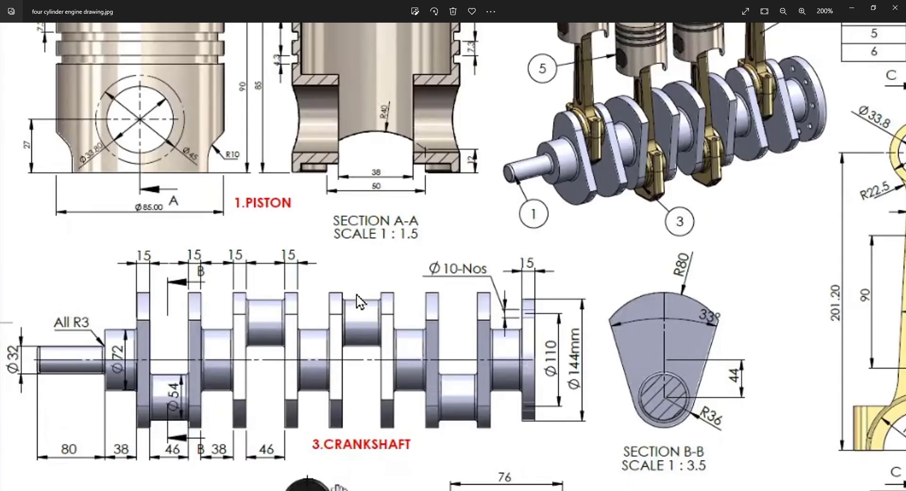
{"action": "key", "text": "alt+Tab"}
Exit the web sketch and extrude it a blind 15 mm as Boss-Extrude2, merged with the cylinder
{"action": "left_click", "coordinate": [856, 159]}
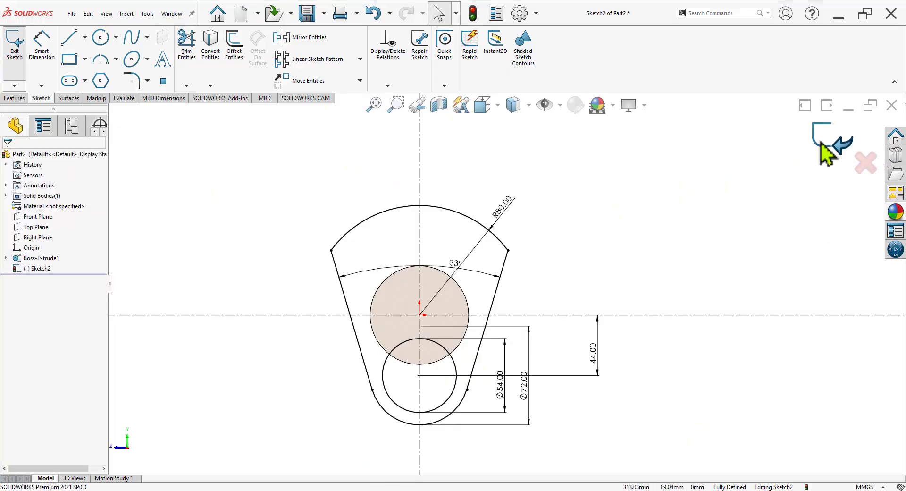
{"action": "left_click", "coordinate": [830, 143]}
{"action": "mouse_move", "coordinate": [455, 374]}
{"action": "middle_mouse_down"}
{"action": "mouse_move", "coordinate": [507, 377]}
{"action": "mouse_move", "coordinate": [557, 363]}
{"action": "middle_mouse_up"}
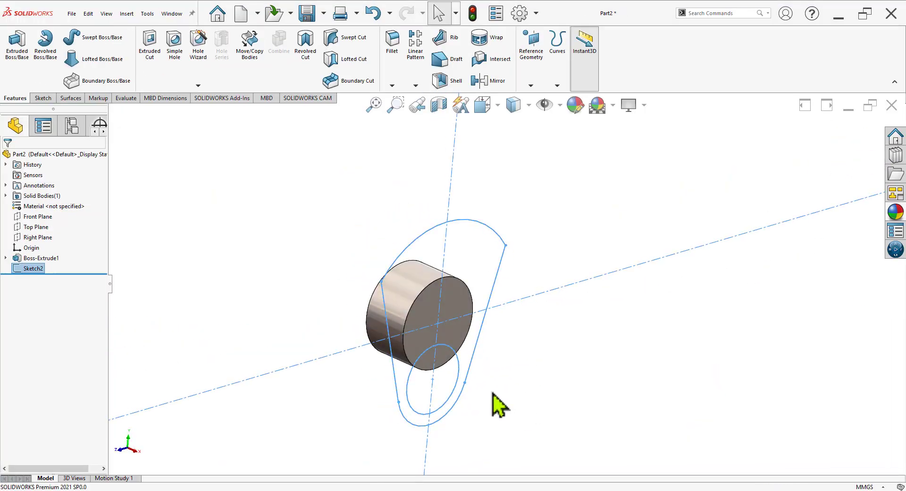
{"action": "left_click", "coordinate": [21, 44]}
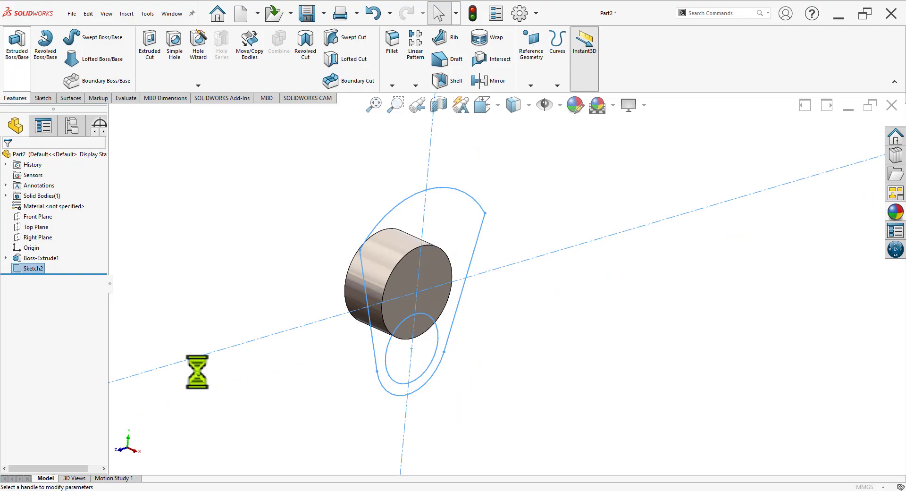
{"action": "key", "text": "alt+Tab"}
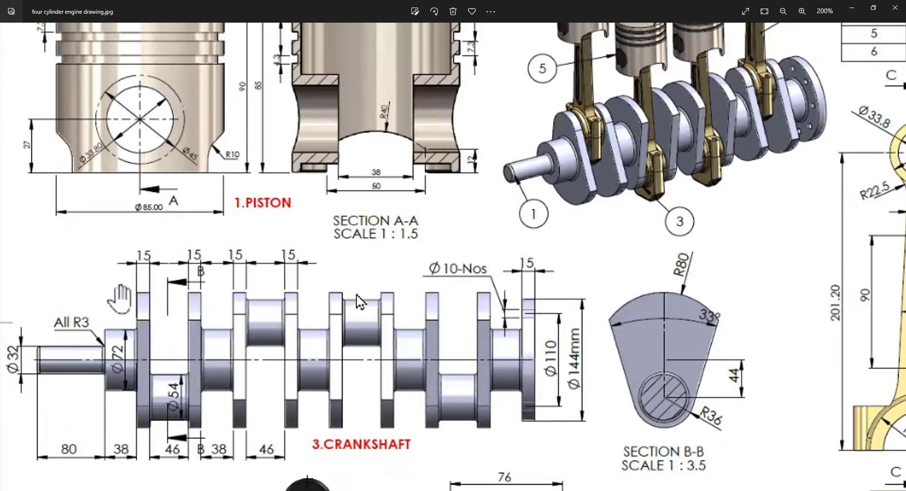
{"action": "key", "text": "alt+Tab"}
{"action": "double_click", "coordinate": [20, 246]}
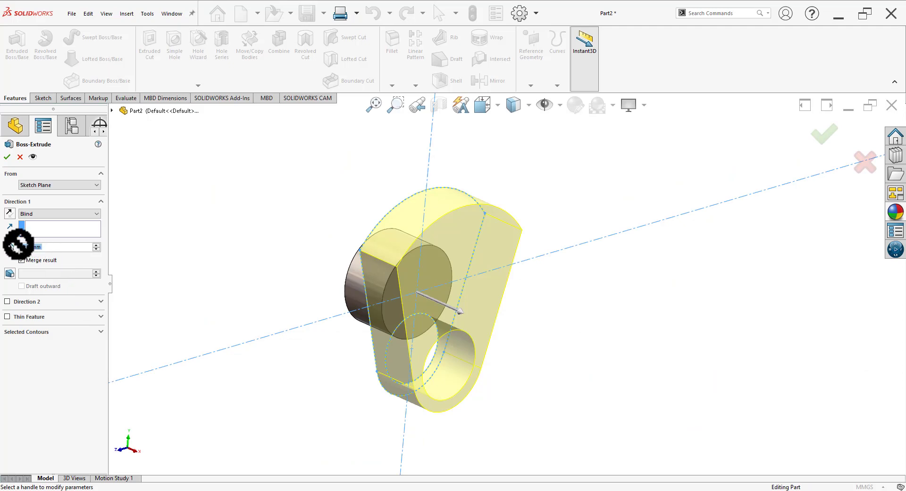
{"action": "type", "text": "15"}
{"action": "key", "text": "Return"}
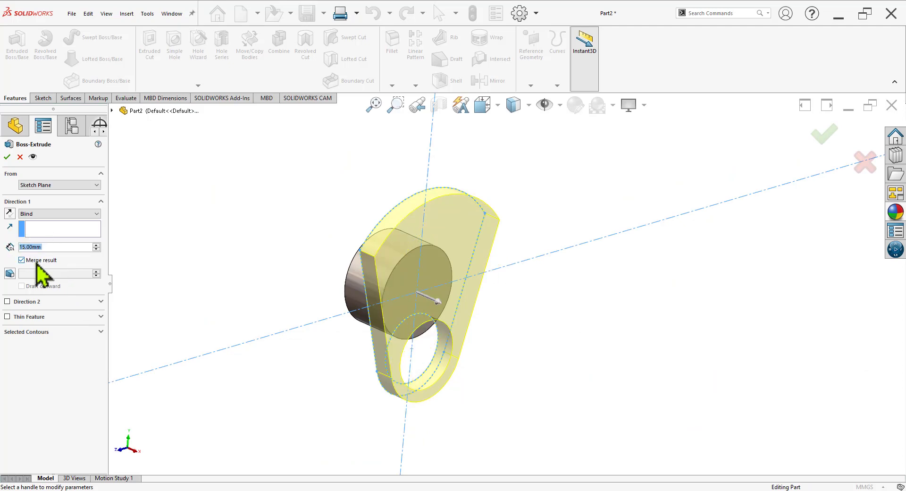
{"action": "left_click", "coordinate": [8, 156]}
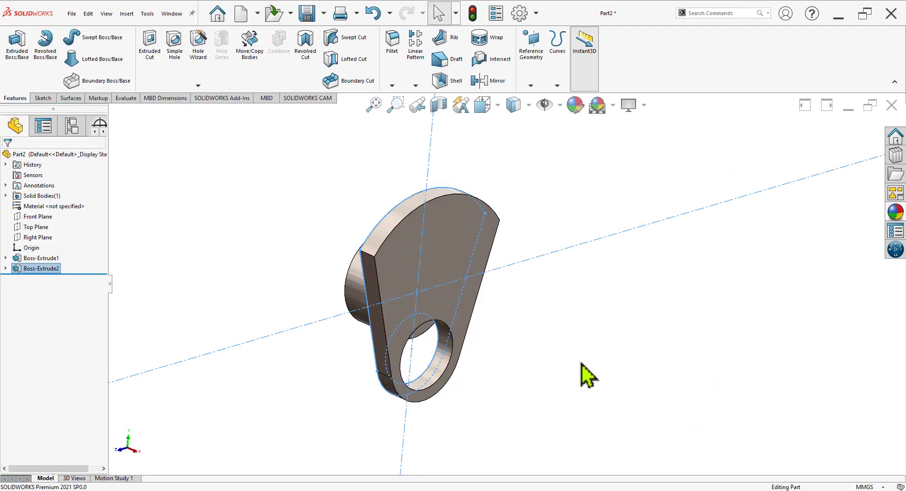
{"action": "left_click", "coordinate": [5, 268]}
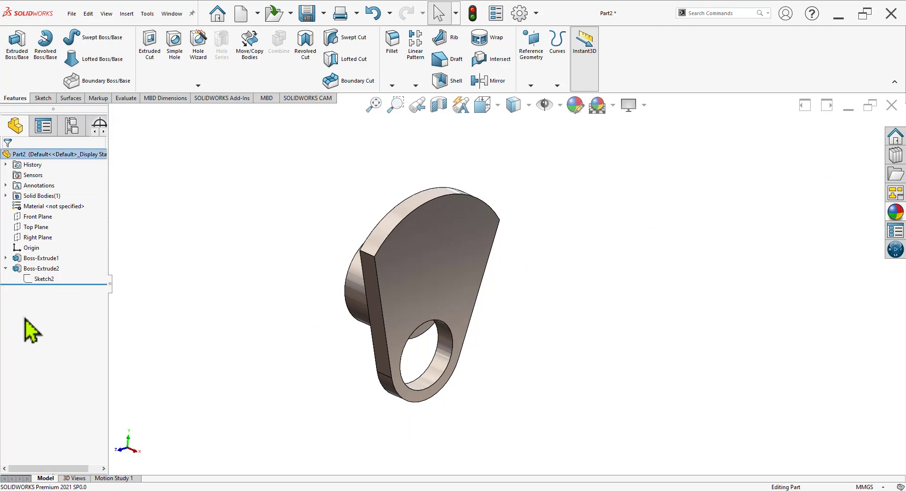
Start a new extrusion from Sketch2 and clear its selected contours
{"action": "left_click", "coordinate": [43, 278]}
{"action": "left_click", "coordinate": [23, 73]}
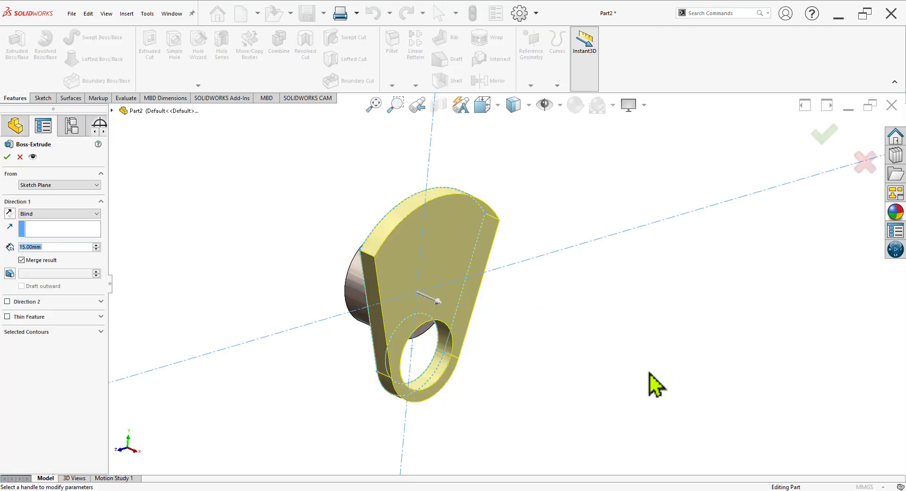
{"action": "middle_click_drag", "start_coordinate": [651, 382], "coordinate": [536, 302]}
{"action": "left_click", "coordinate": [30, 336]}
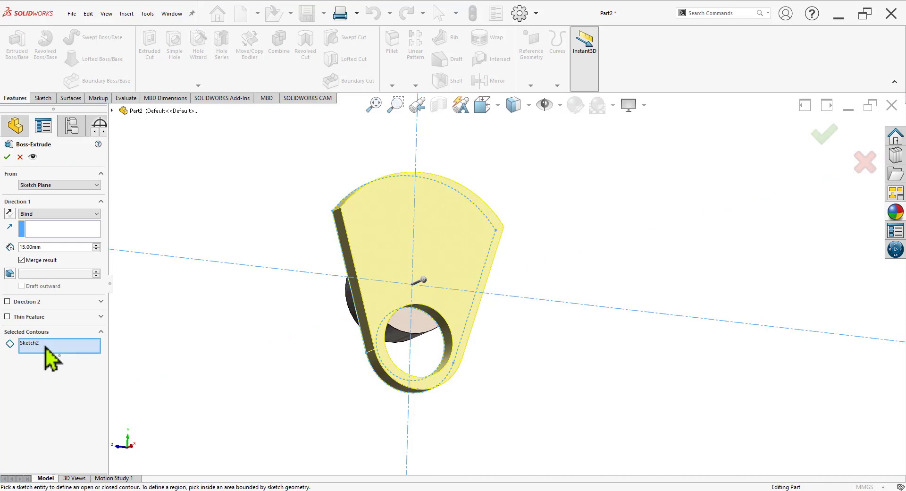
{"action": "right_click", "coordinate": [52, 345]}
{"action": "left_click", "coordinate": [64, 353]}
Select the inner disc and ring regions and extrude them 61 mm (15+46) into the crankpin
{"action": "scroll", "coordinate": [374, 305], "scroll_direction": "down", "scroll_amount": 2}
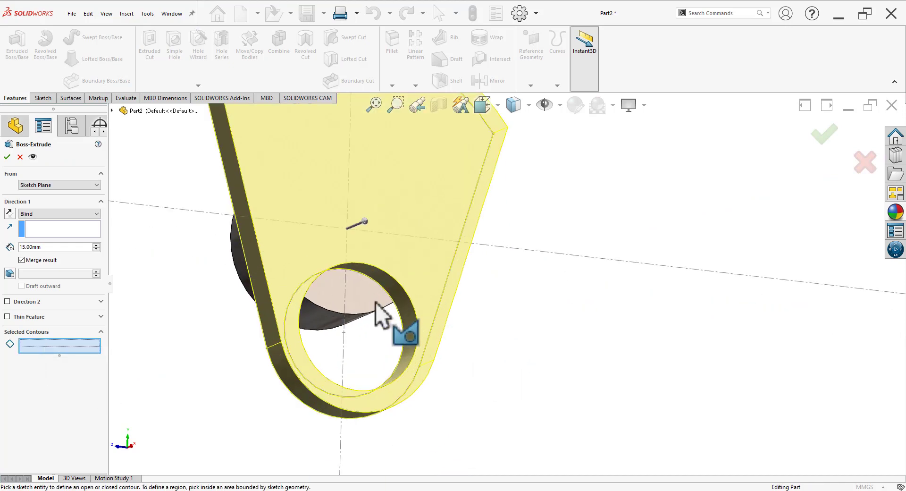
{"action": "left_click", "coordinate": [372, 354]}
{"action": "left_click", "coordinate": [400, 369]}
{"action": "scroll", "coordinate": [518, 349], "scroll_direction": "up", "scroll_amount": 2}
{"action": "mouse_move", "coordinate": [529, 350]}
{"action": "middle_mouse_down"}
{"action": "mouse_move", "coordinate": [570, 405]}
{"action": "mouse_move", "coordinate": [556, 299]}
{"action": "middle_mouse_up"}
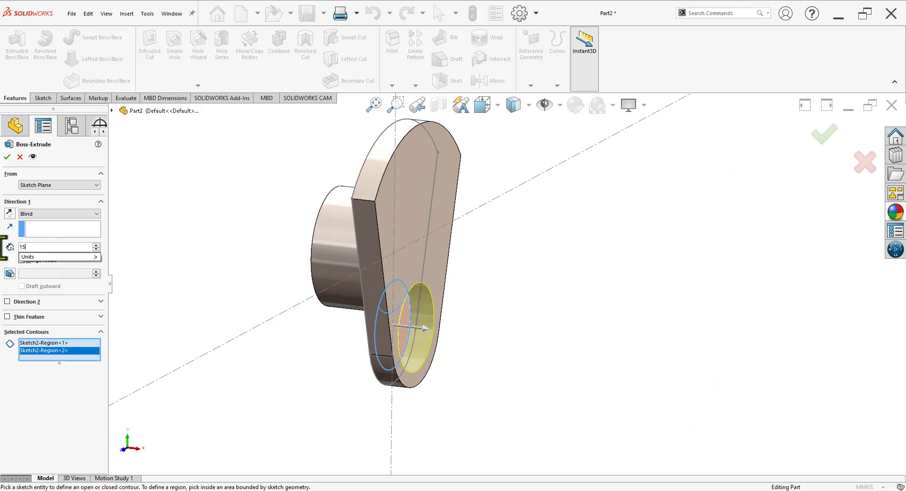
{"action": "key", "text": "Return"}
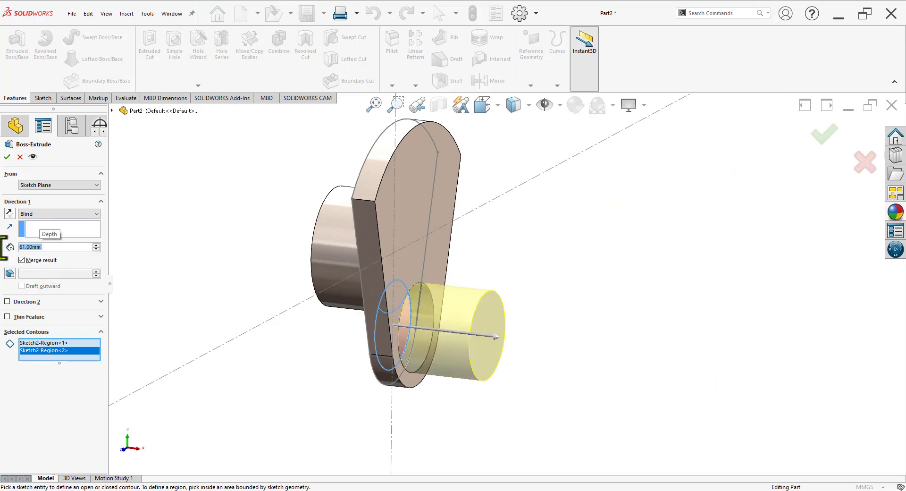
{"action": "mouse_move", "coordinate": [566, 290]}
{"action": "middle_mouse_down"}
{"action": "mouse_move", "coordinate": [500, 283]}
{"action": "mouse_move", "coordinate": [547, 307]}
{"action": "middle_mouse_up"}
{"action": "left_click", "coordinate": [8, 157]}
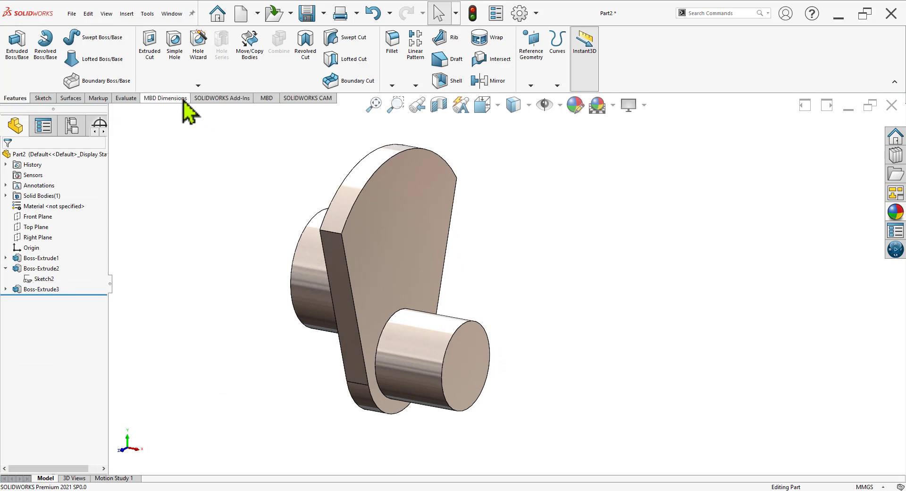
Measure the normal distance from the plate face to the crankpin end face to confirm 46 mm
{"action": "left_click", "coordinate": [126, 98]}
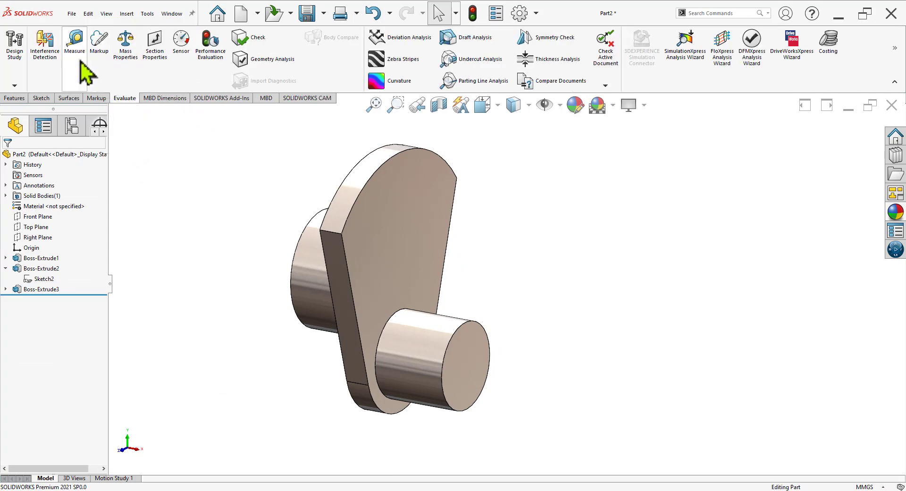
{"action": "left_click", "coordinate": [74, 42]}
{"action": "left_click", "coordinate": [427, 292]}
{"action": "left_click", "coordinate": [464, 352]}
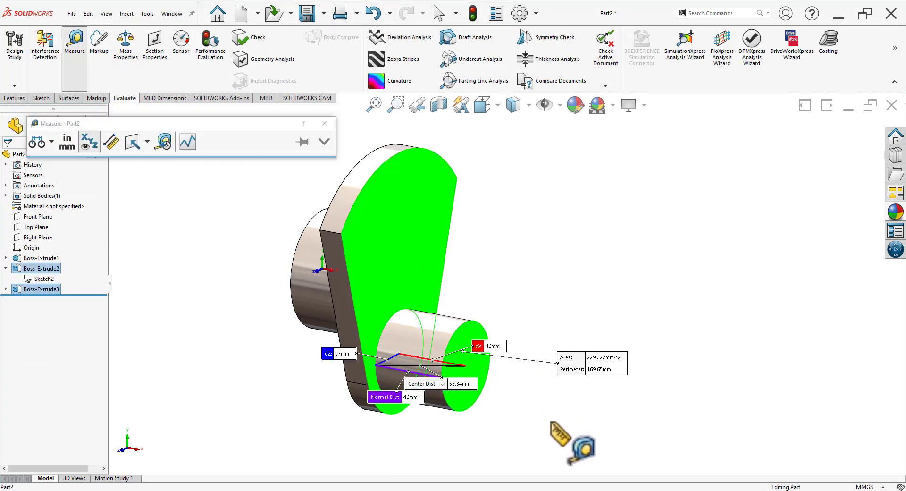
{"action": "scroll", "coordinate": [542, 335], "scroll_direction": "down", "scroll_amount": 3}
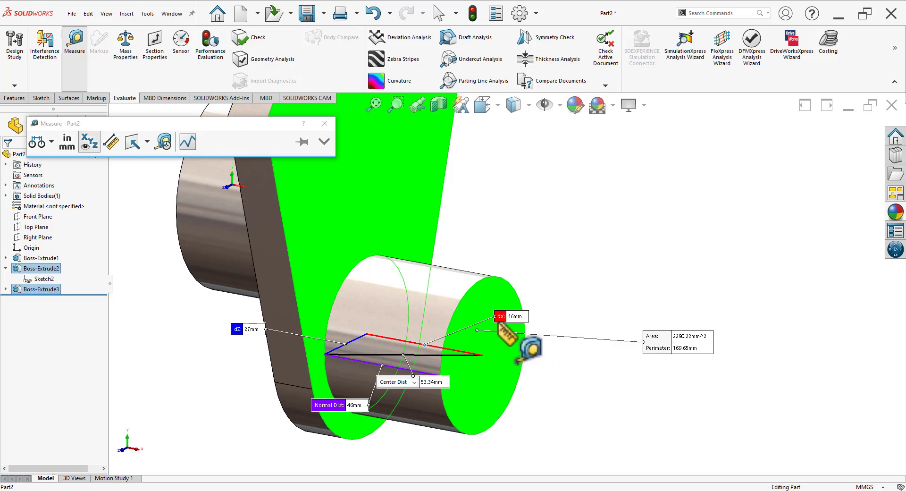
{"action": "key", "text": "Escape"}
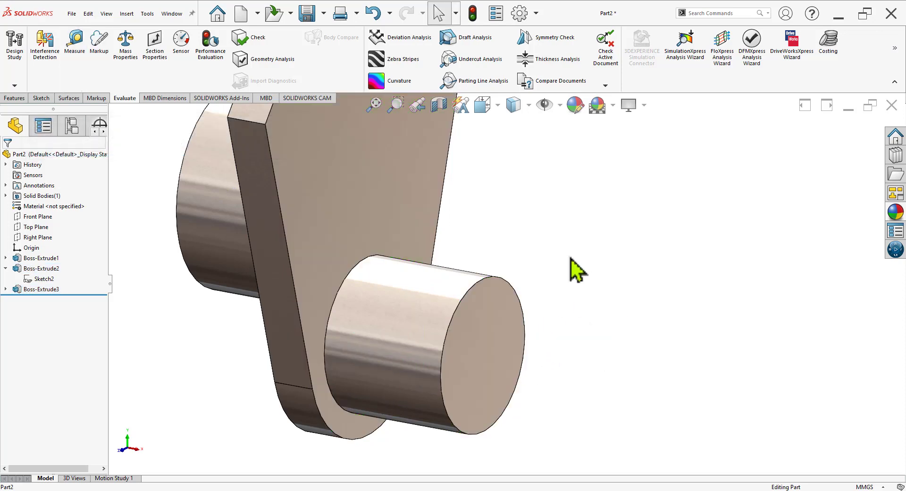
{"action": "mouse_move", "coordinate": [570, 269]}
{"action": "middle_mouse_down"}
{"action": "mouse_move", "coordinate": [543, 239]}
{"action": "mouse_move", "coordinate": [553, 273]}
{"action": "mouse_move", "coordinate": [580, 238]}
{"action": "mouse_move", "coordinate": [580, 277]}
{"action": "middle_mouse_up"}
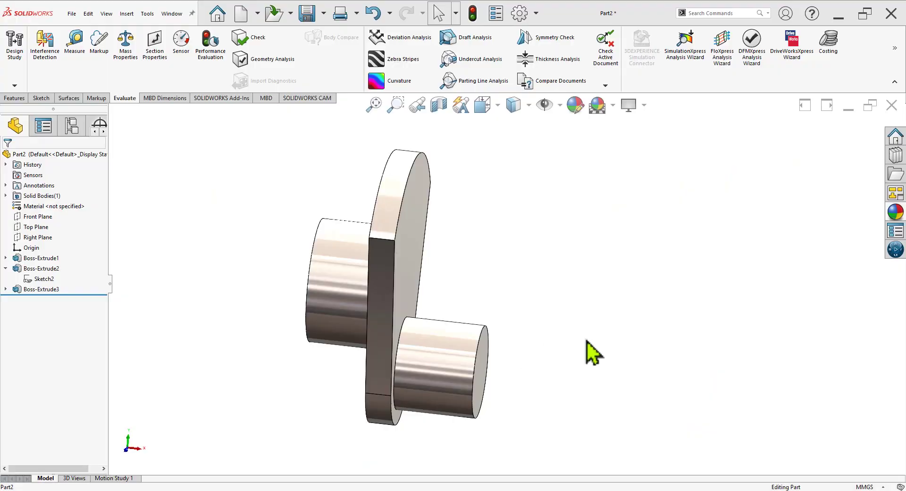
Bring up the Sketch tools, starting and then cancelling a new sketch
{"action": "key", "text": "space"}
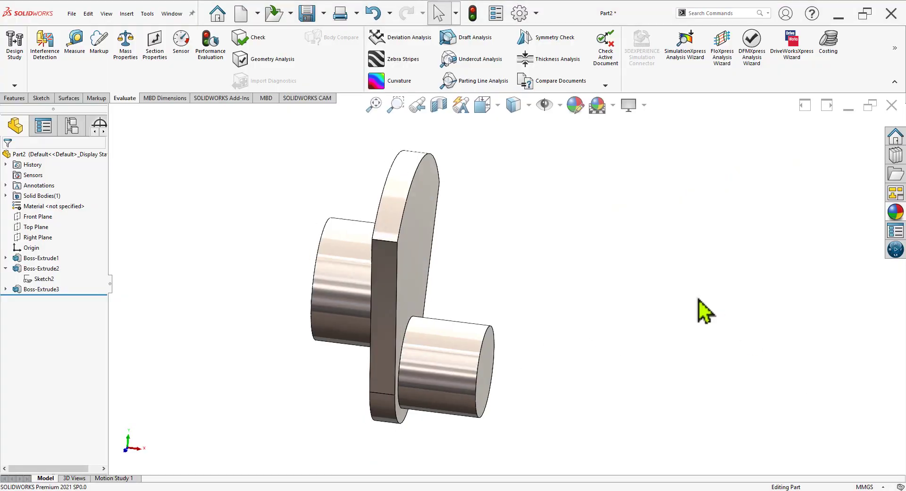
{"action": "left_click", "coordinate": [41, 98]}
{"action": "left_click", "coordinate": [18, 79]}
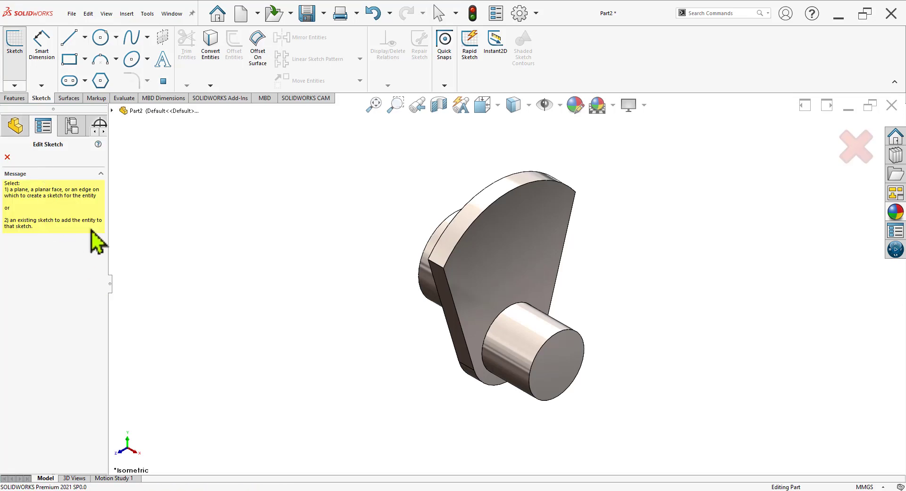
{"action": "left_click", "coordinate": [15, 163]}
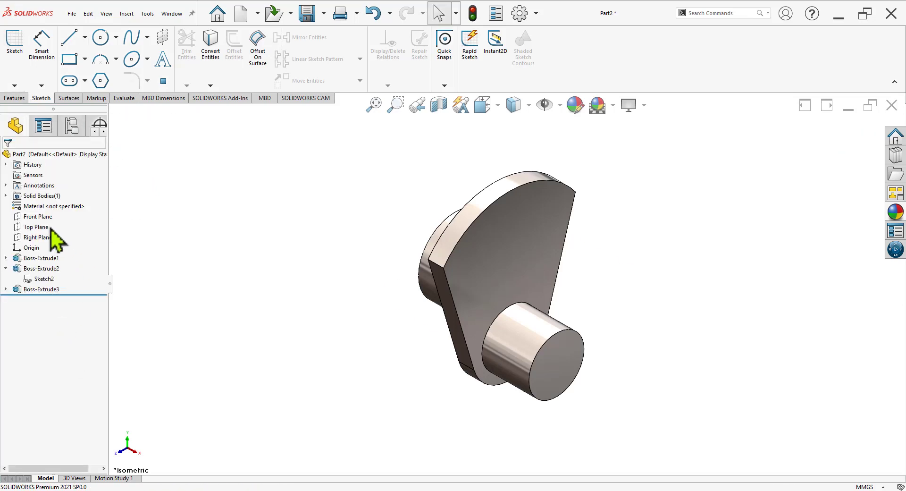
On the Front Plane, sketch a closed line triangle at the web's lower corner
{"action": "left_click", "coordinate": [47, 217]}
{"action": "left_click", "coordinate": [56, 207]}
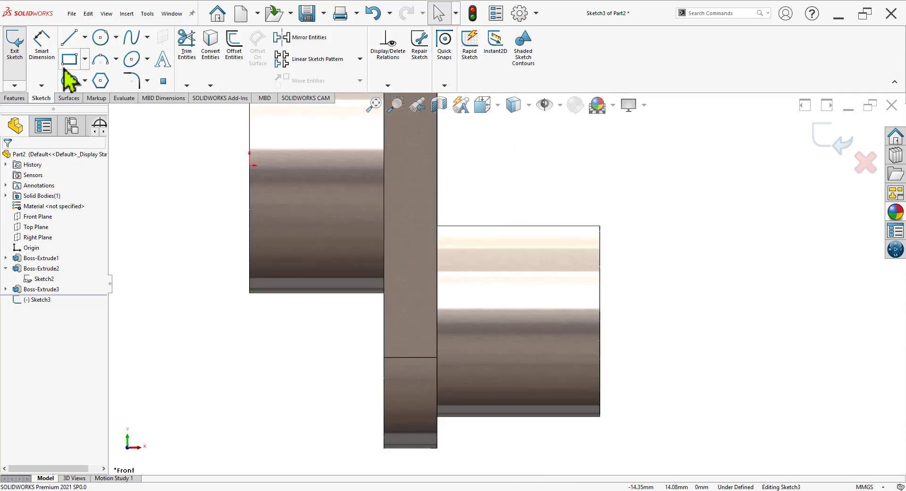
{"action": "left_click", "coordinate": [70, 38]}
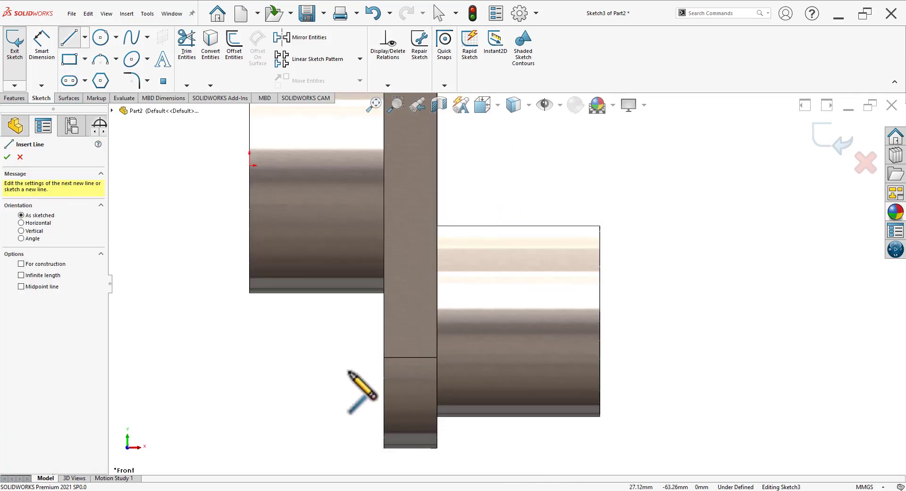
{"action": "left_click", "coordinate": [383, 357]}
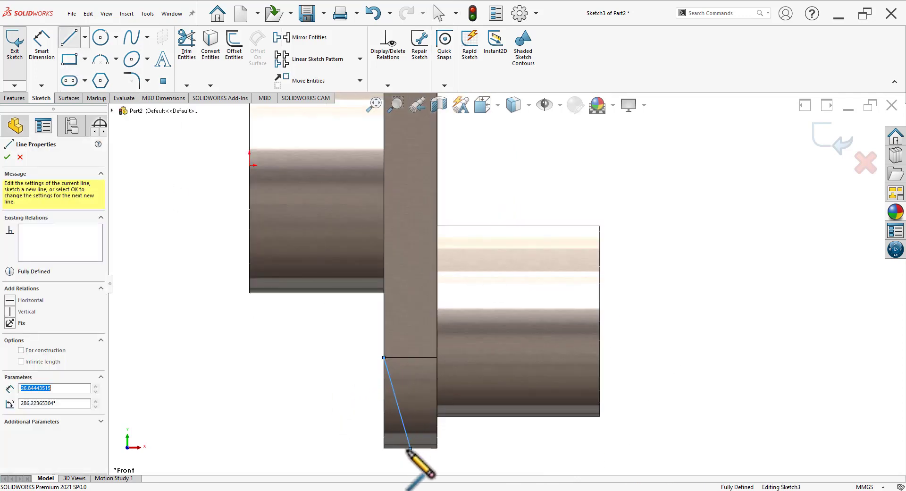
{"action": "left_click", "coordinate": [410, 448]}
{"action": "left_click", "coordinate": [383, 448]}
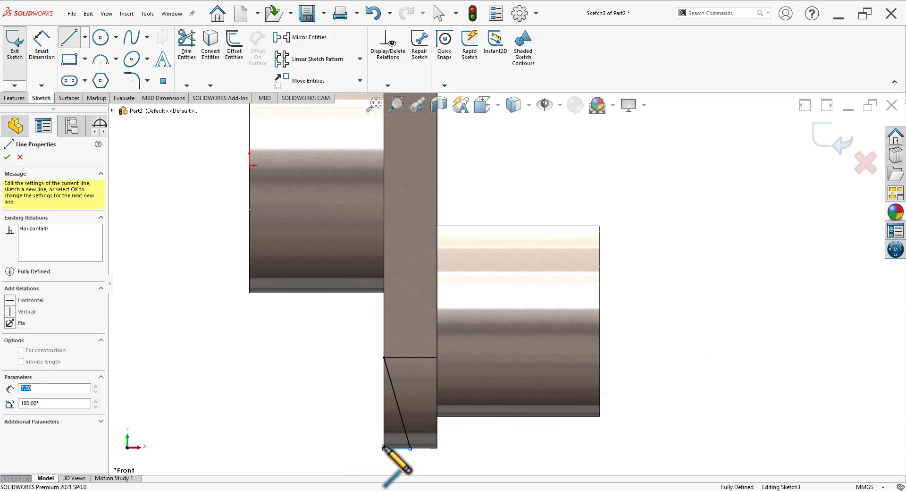
{"action": "left_click", "coordinate": [384, 357]}
{"action": "right_click", "coordinate": [287, 341]}
{"action": "left_click", "coordinate": [305, 349]}
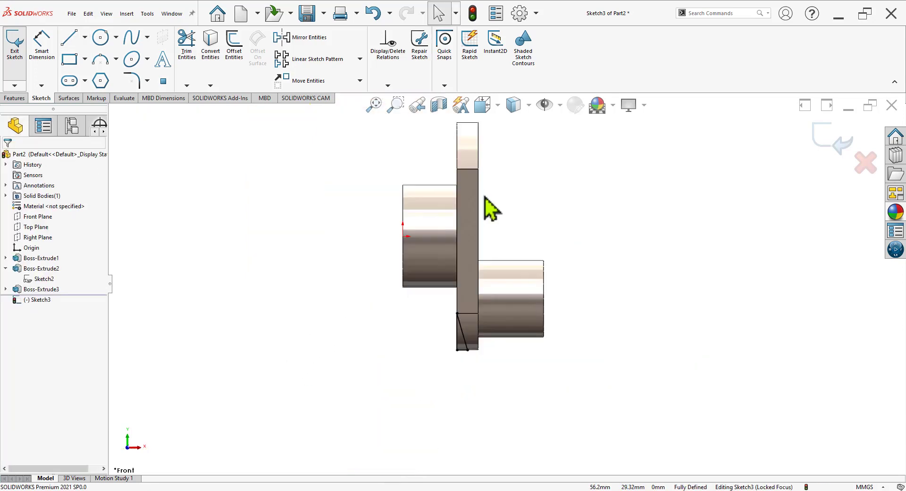
Exit the sketch and cut the triangle Through All – Both as Cut-Extrude1
{"action": "middle_click_drag", "start_coordinate": [485, 197], "coordinate": [433, 246]}
{"action": "left_click", "coordinate": [839, 144]}
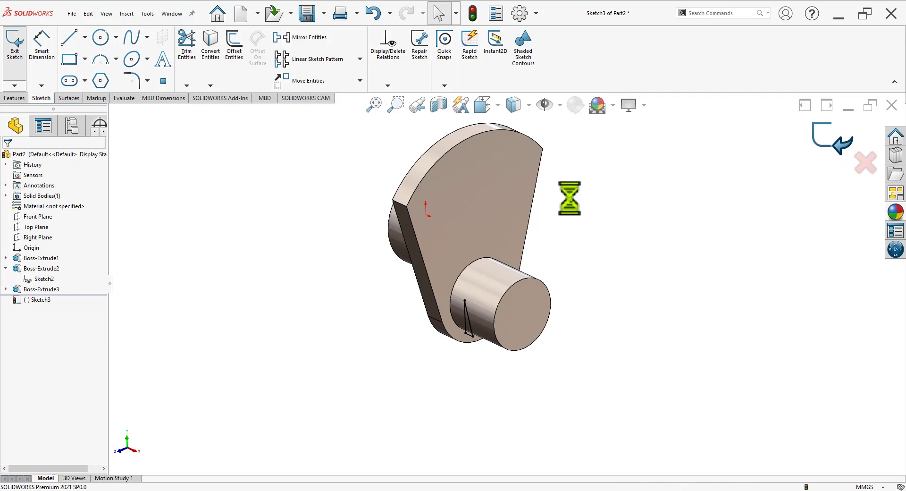
{"action": "scroll", "coordinate": [587, 197], "scroll_direction": "down", "scroll_amount": 3}
{"action": "left_click", "coordinate": [18, 98]}
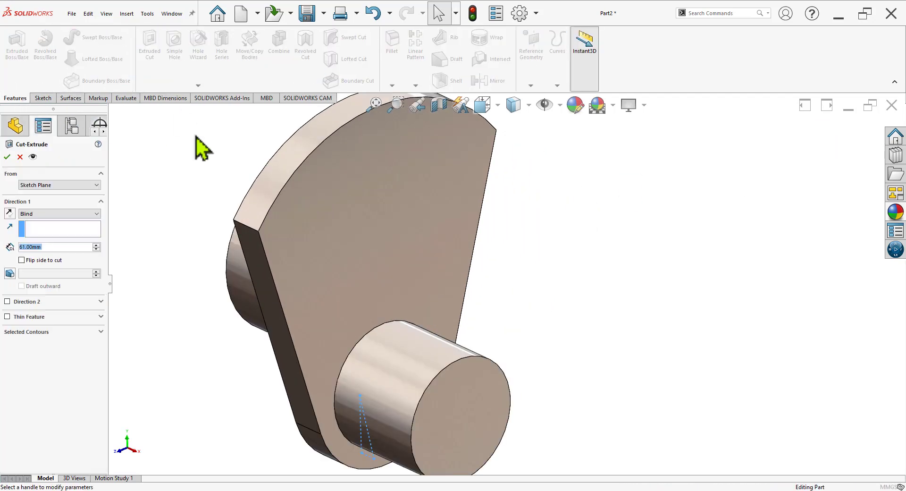
{"action": "left_click", "coordinate": [75, 215]}
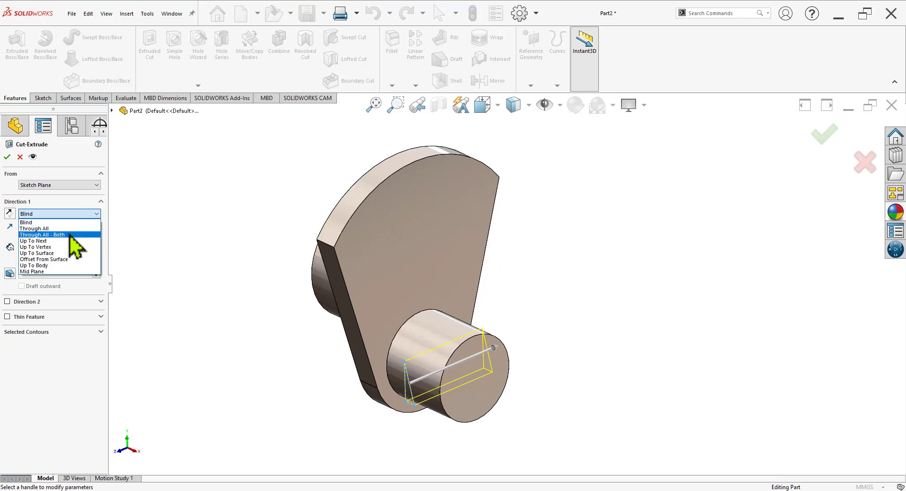
{"action": "left_click", "coordinate": [74, 234]}
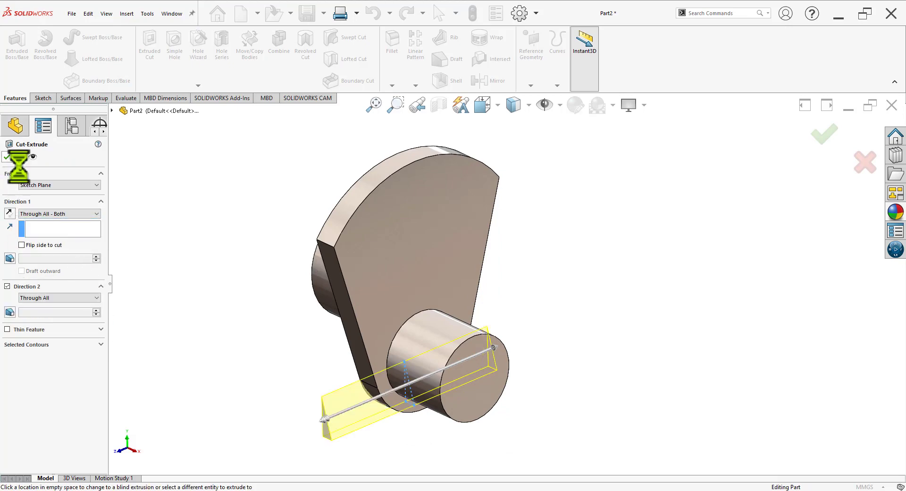
{"action": "mouse_move", "coordinate": [587, 339]}
{"action": "middle_mouse_down"}
{"action": "mouse_move", "coordinate": [636, 314]}
{"action": "mouse_move", "coordinate": [600, 330]}
{"action": "mouse_move", "coordinate": [650, 323]}
{"action": "mouse_move", "coordinate": [598, 339]}
{"action": "mouse_move", "coordinate": [582, 363]}
{"action": "mouse_move", "coordinate": [592, 353]}
{"action": "middle_mouse_up"}
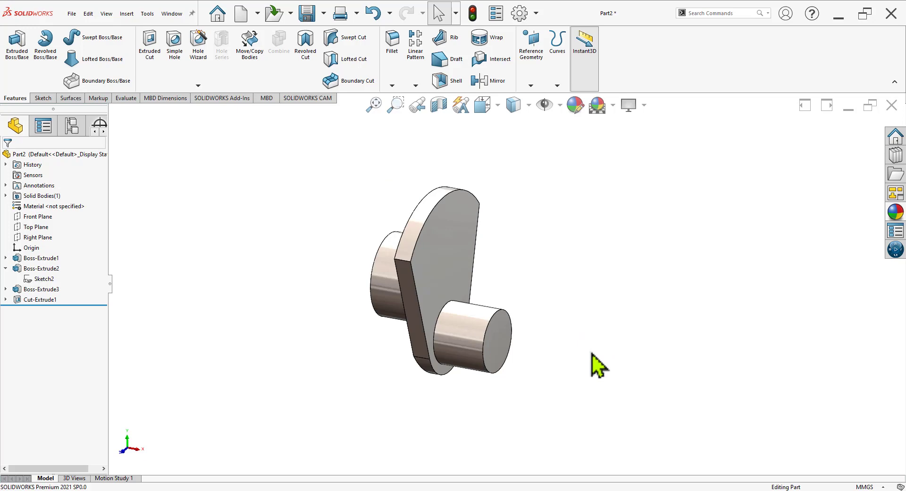
Save over the existing 02 crankshaft file, confirming the overwrite
{"action": "key", "text": "ctrl+s"}
{"action": "left_click", "coordinate": [129, 79]}
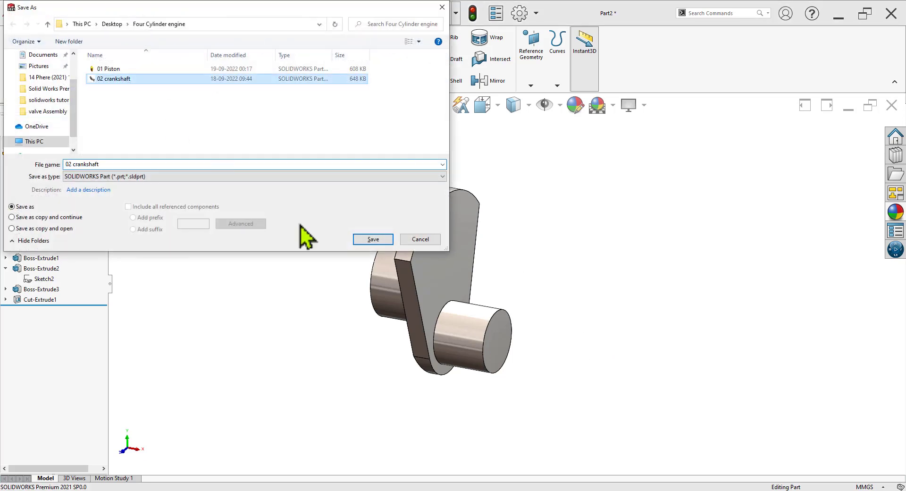
{"action": "left_click", "coordinate": [373, 239]}
{"action": "left_click", "coordinate": [470, 249]}
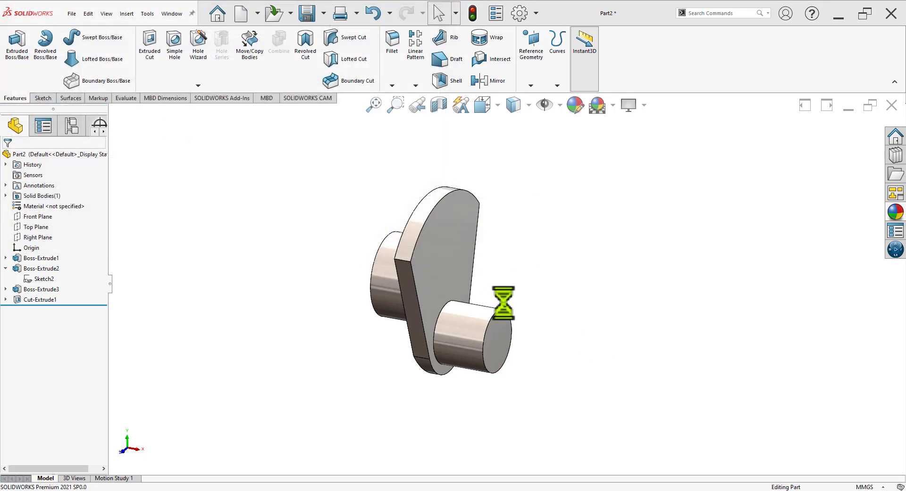
{"action": "middle_click_drag", "start_coordinate": [518, 277], "coordinate": [508, 323]}
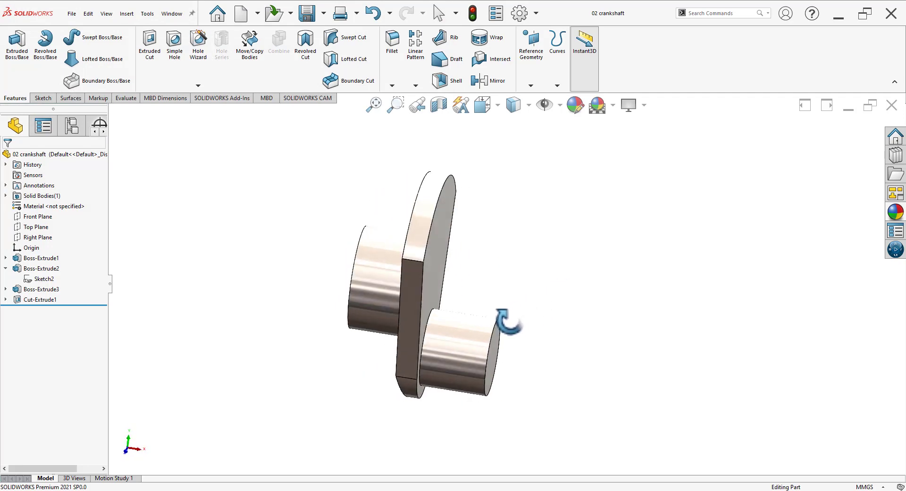
{"action": "key", "text": "alt+Tab"}
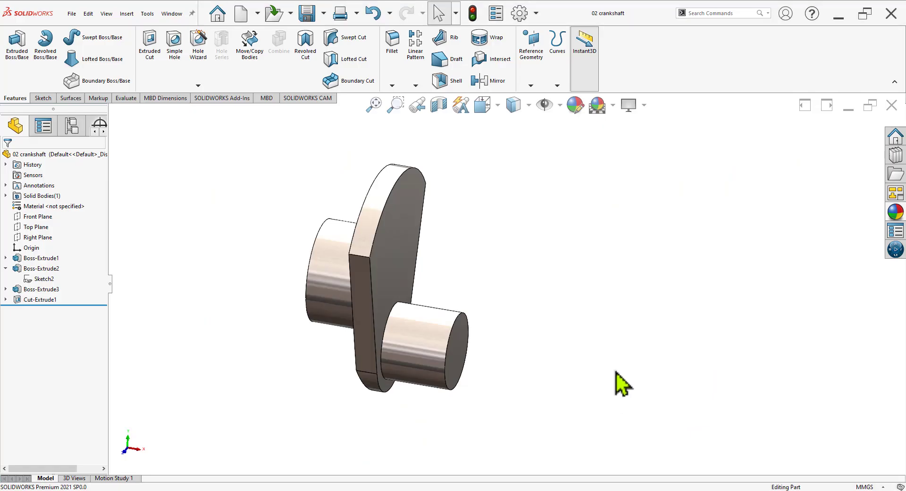
Create Plane1 from the flat web face and the crank pin's end face
{"action": "middle_click_drag", "start_coordinate": [519, 307], "coordinate": [524, 297]}
{"action": "left_click", "coordinate": [530, 86]}
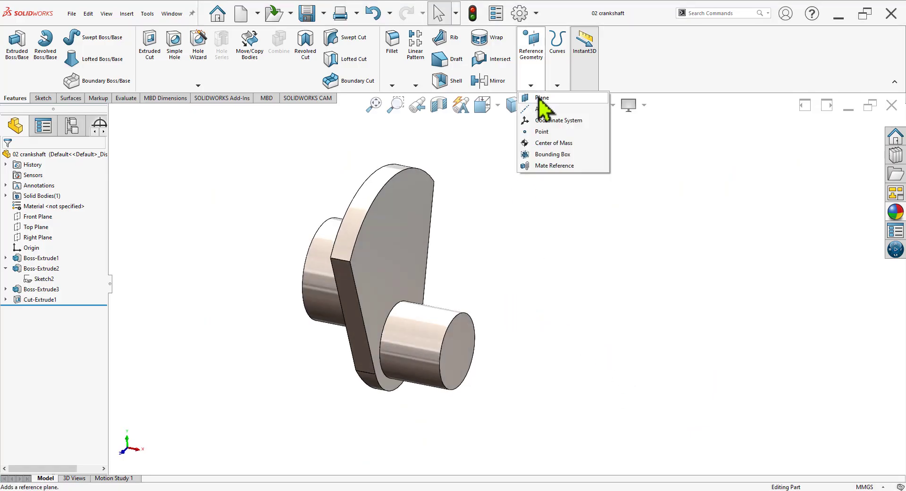
{"action": "left_click", "coordinate": [538, 98]}
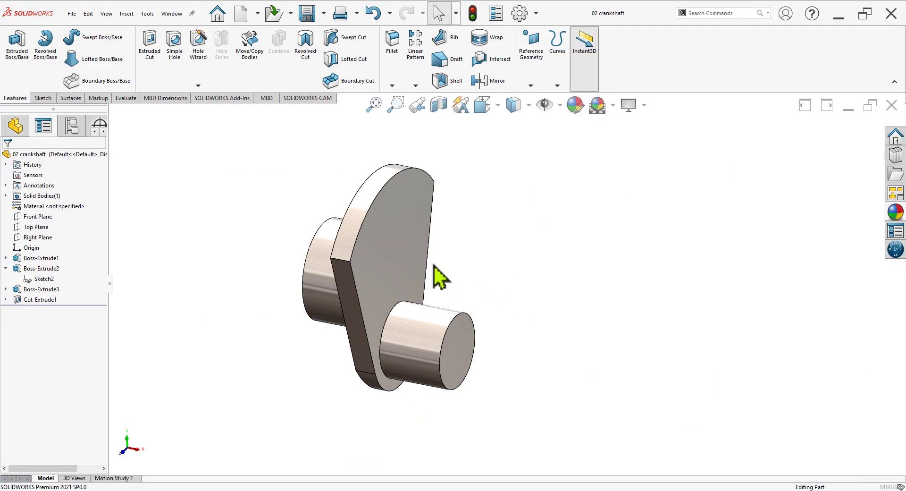
{"action": "left_click", "coordinate": [405, 258]}
{"action": "left_click", "coordinate": [464, 350]}
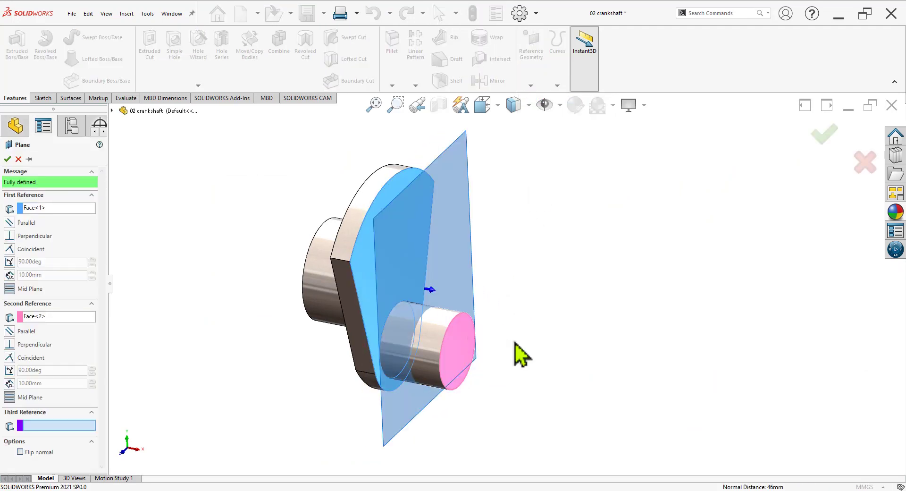
{"action": "mouse_move", "coordinate": [521, 354]}
{"action": "middle_mouse_down"}
{"action": "mouse_move", "coordinate": [585, 273]}
{"action": "mouse_move", "coordinate": [540, 307]}
{"action": "mouse_move", "coordinate": [506, 267]}
{"action": "middle_mouse_up"}
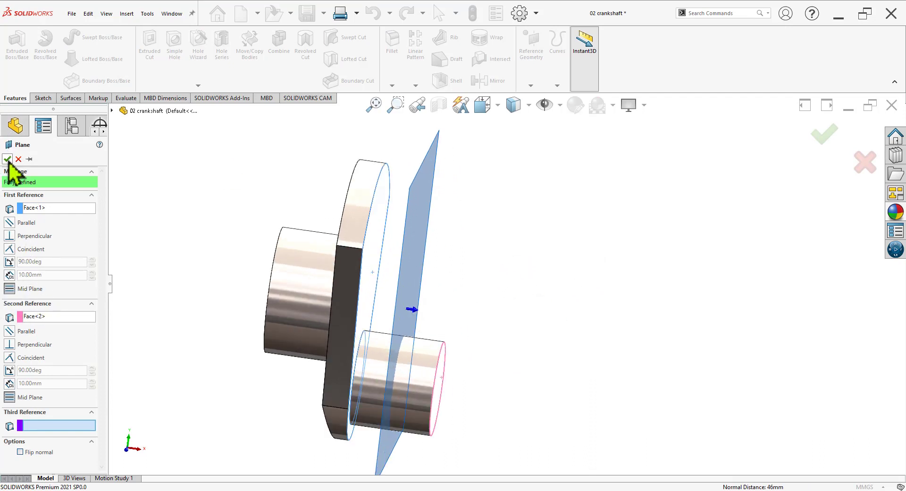
{"action": "right_click", "coordinate": [604, 323]}
{"action": "mouse_move", "coordinate": [480, 317]}
{"action": "middle_mouse_down"}
{"action": "mouse_move", "coordinate": [522, 306]}
{"action": "mouse_move", "coordinate": [509, 338]}
{"action": "mouse_move", "coordinate": [522, 353]}
{"action": "mouse_move", "coordinate": [535, 347]}
{"action": "middle_mouse_up"}
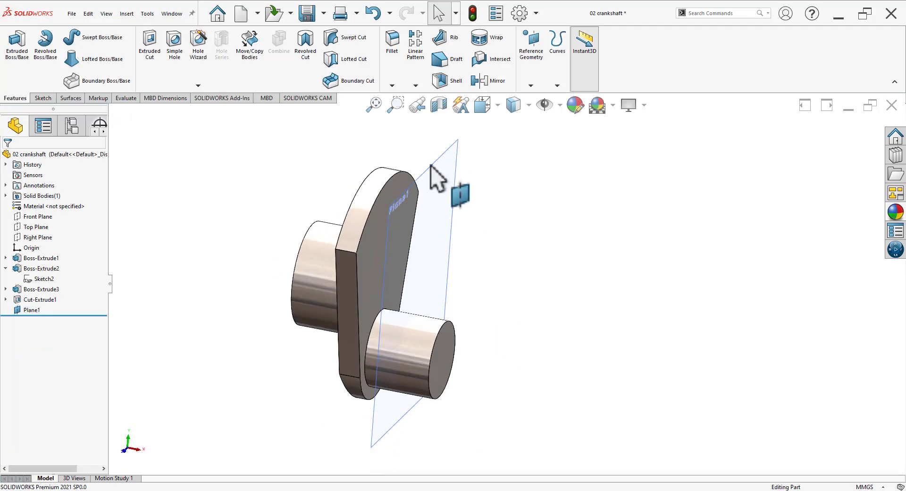
Mirror the crank body about Plane1 as Mirror1, adding a second web and journal
{"action": "left_click", "coordinate": [415, 86]}
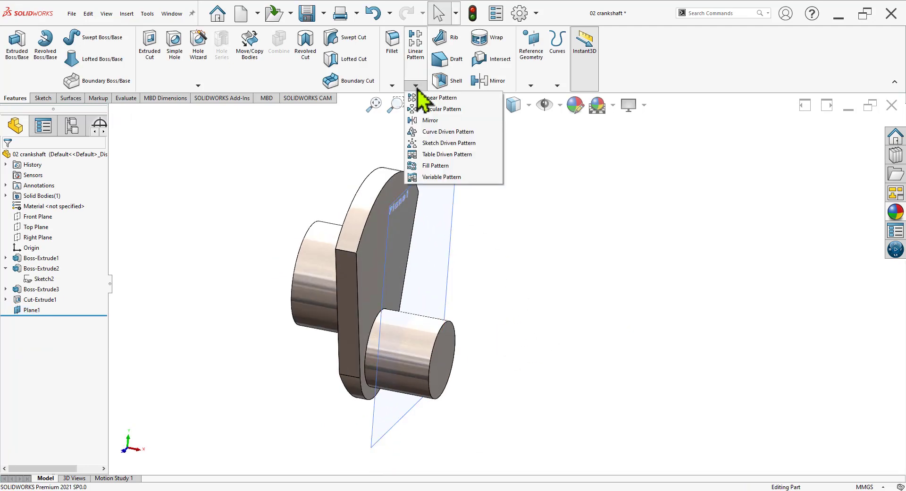
{"action": "left_click", "coordinate": [437, 124]}
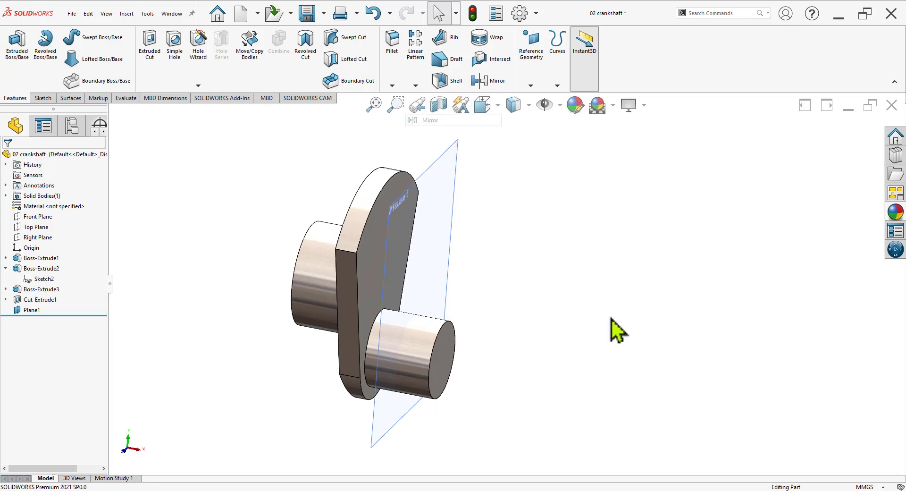
{"action": "left_click", "coordinate": [460, 156]}
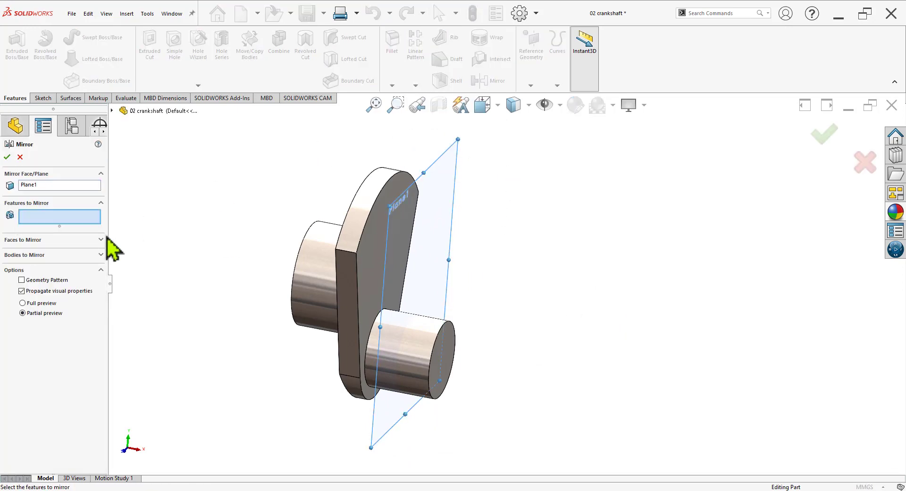
{"action": "left_click", "coordinate": [21, 255]}
{"action": "left_click", "coordinate": [372, 231]}
{"action": "middle_click_drag", "start_coordinate": [663, 280], "coordinate": [667, 285]}
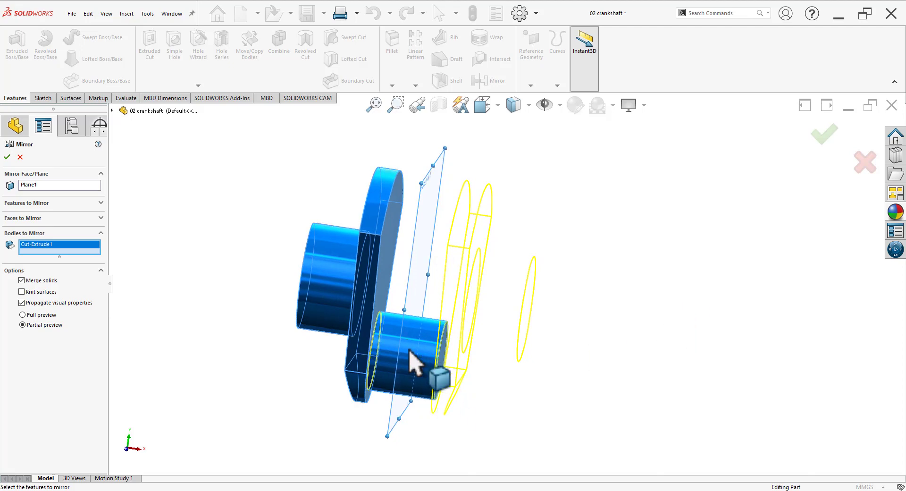
{"action": "scroll", "coordinate": [411, 360], "scroll_direction": "down", "scroll_amount": 2}
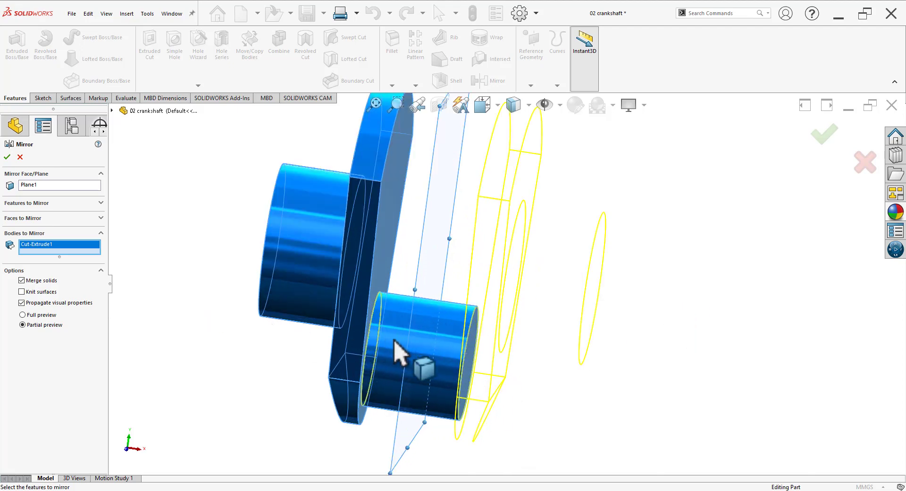
{"action": "scroll", "coordinate": [392, 361], "scroll_direction": "up", "scroll_amount": 2}
{"action": "scroll", "coordinate": [404, 364], "scroll_direction": "up", "scroll_amount": 1}
{"action": "scroll", "coordinate": [611, 283], "scroll_direction": "down", "scroll_amount": 1}
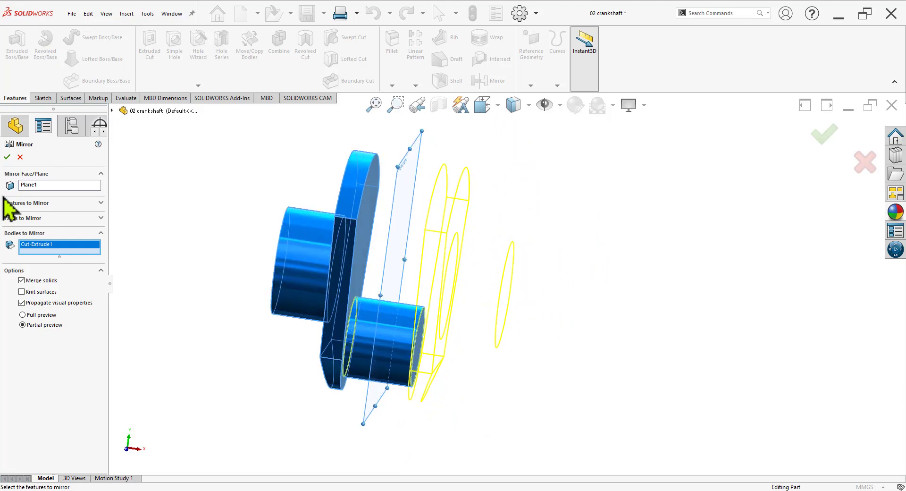
{"action": "left_click", "coordinate": [8, 157]}
{"action": "middle_click_drag", "start_coordinate": [563, 362], "coordinate": [530, 387]}
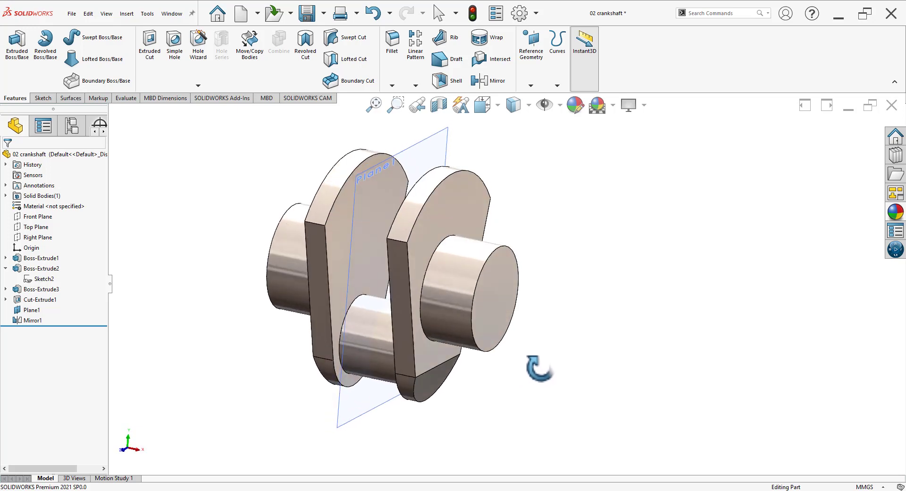
{"action": "mouse_move", "coordinate": [529, 387]}
{"action": "middle_mouse_down"}
{"action": "mouse_move", "coordinate": [532, 271]}
{"action": "mouse_move", "coordinate": [547, 341]}
{"action": "mouse_move", "coordinate": [556, 339]}
{"action": "mouse_move", "coordinate": [548, 347]}
{"action": "middle_mouse_up"}
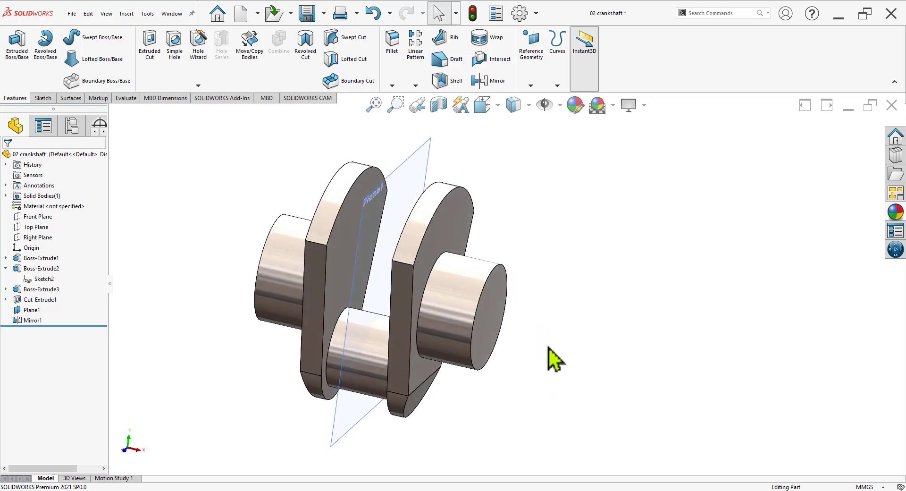
{"action": "key", "text": "alt+Tab"}
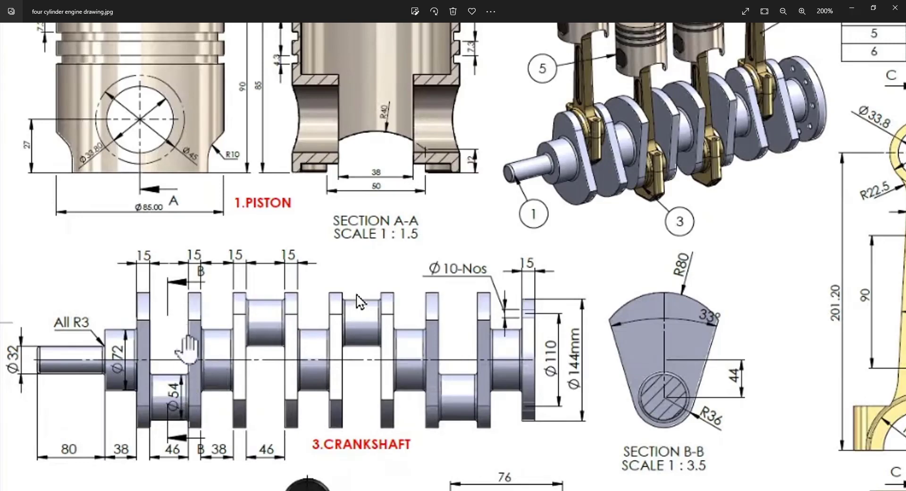
{"action": "key", "text": "alt+Tab"}
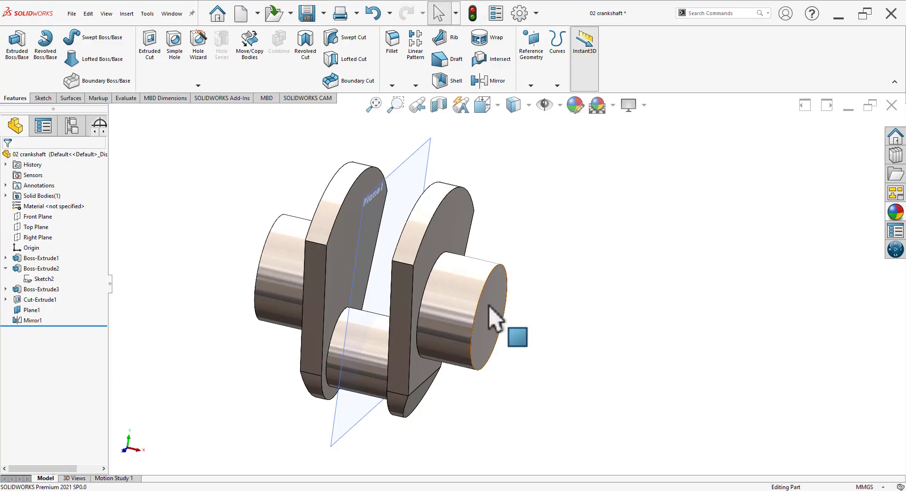
{"action": "key", "text": "alt+Tab"}
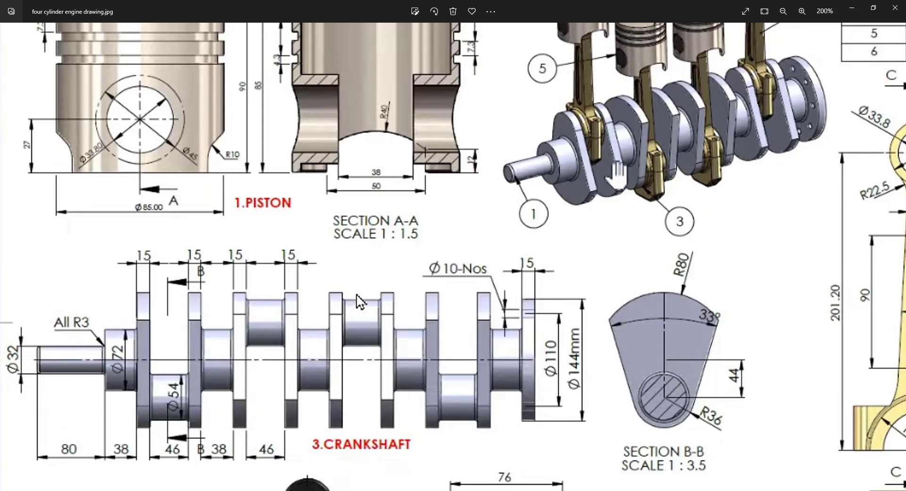
{"action": "scroll", "coordinate": [356, 294], "scroll_direction": "up", "scroll_amount": 2}
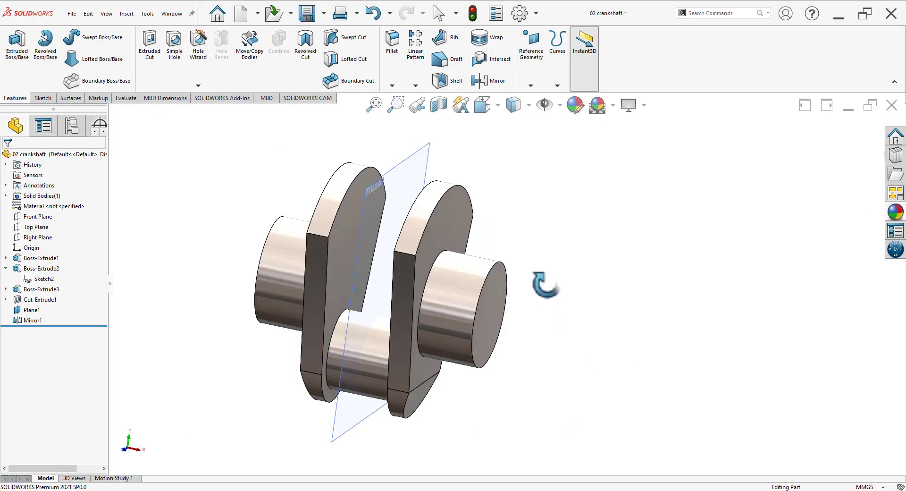
Create Plane2 from the crank web face and the right-hand shaft end face
{"action": "key", "text": "Escape"}
{"action": "left_click", "coordinate": [531, 85]}
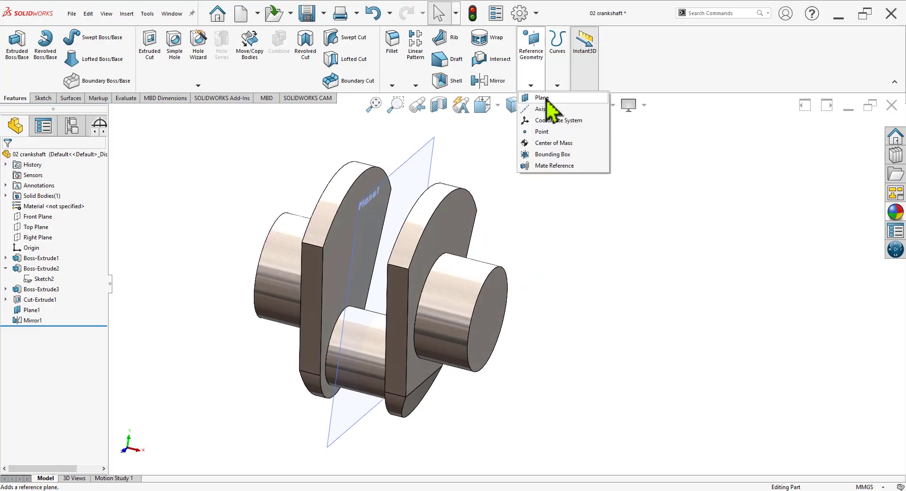
{"action": "left_click", "coordinate": [462, 240]}
{"action": "left_click", "coordinate": [500, 302]}
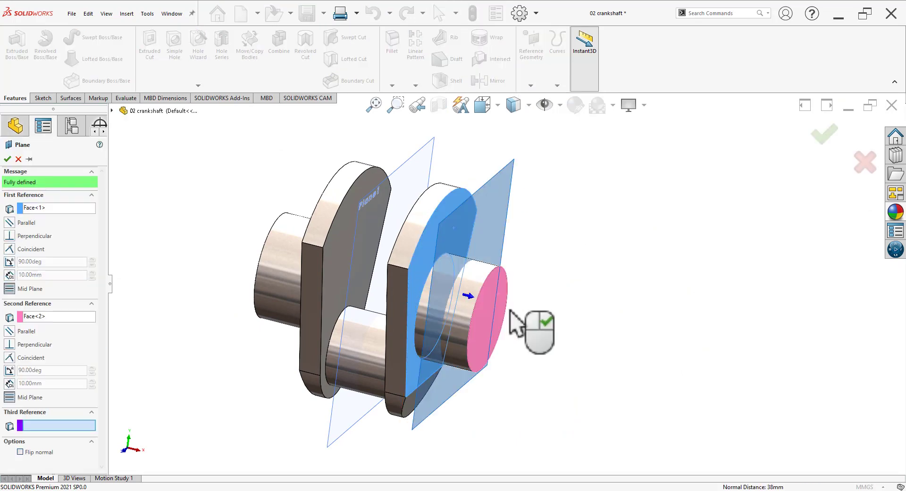
{"action": "middle_click_drag", "start_coordinate": [516, 313], "coordinate": [524, 297]}
{"action": "left_click", "coordinate": [7, 158]}
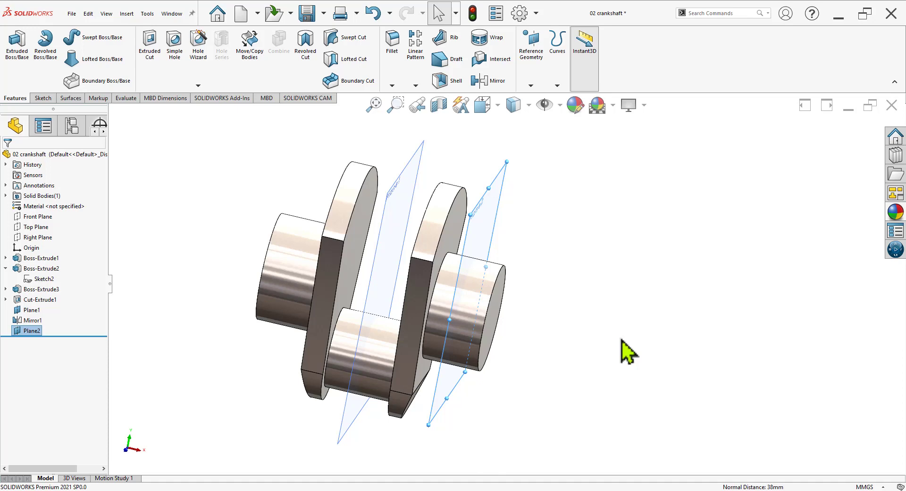
{"action": "middle_click_drag", "start_coordinate": [563, 341], "coordinate": [554, 332]}
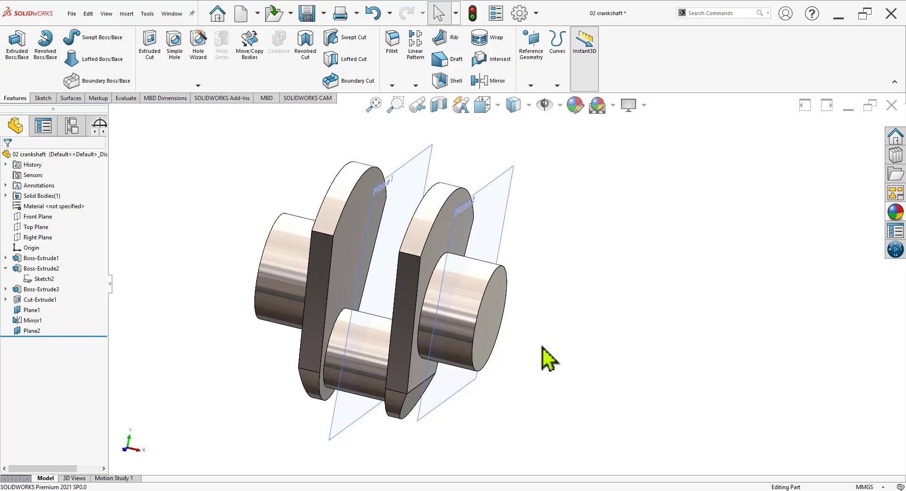
{"action": "mouse_move", "coordinate": [547, 360]}
{"action": "middle_mouse_down"}
{"action": "mouse_move", "coordinate": [530, 347]}
{"action": "mouse_move", "coordinate": [543, 363]}
{"action": "middle_mouse_up"}
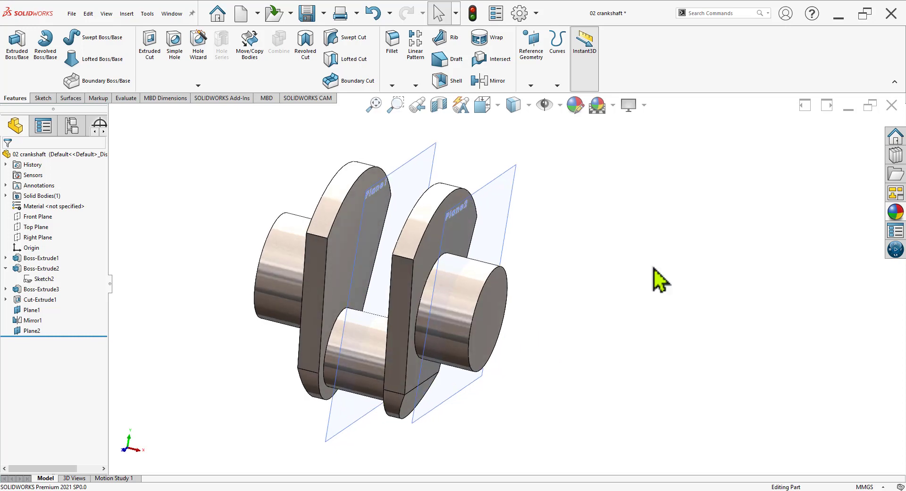
Mirror the whole crank body about Plane2 as Mirror2, giving a four-web crankshaft
{"action": "left_click", "coordinate": [415, 85]}
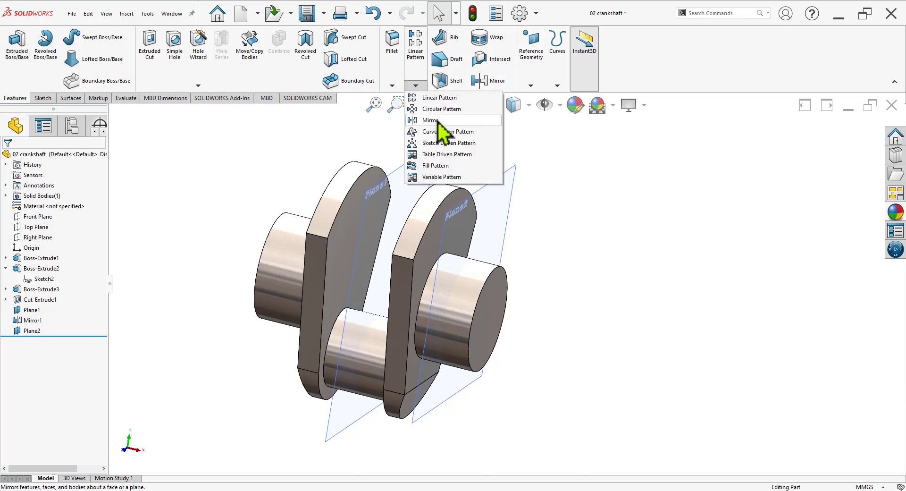
{"action": "left_click", "coordinate": [437, 121]}
{"action": "left_click", "coordinate": [513, 186]}
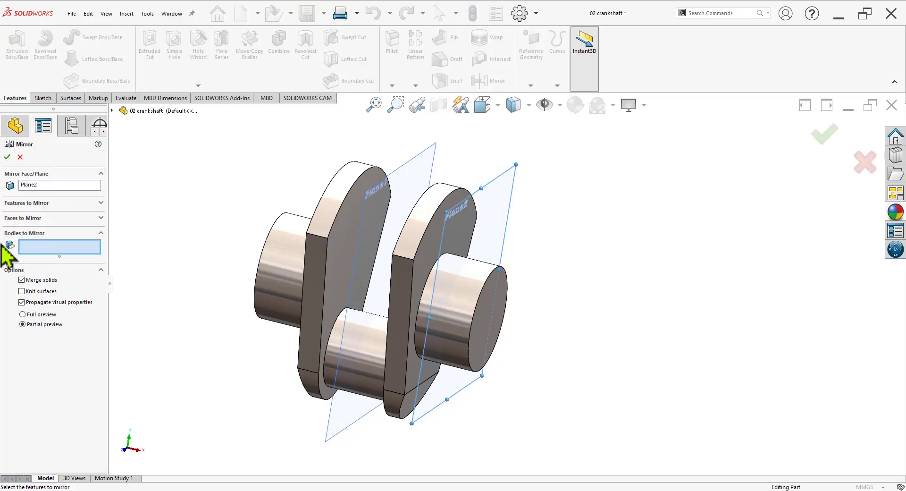
{"action": "left_click", "coordinate": [285, 269]}
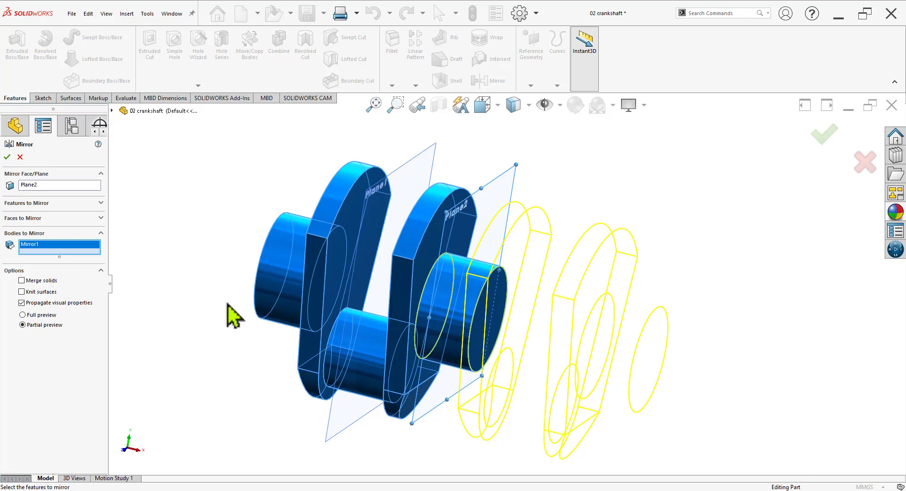
{"action": "left_click", "coordinate": [7, 157]}
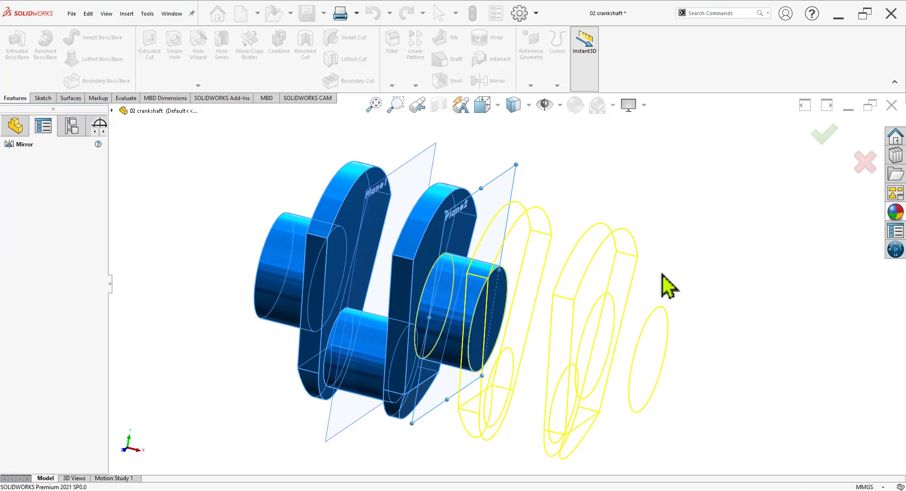
{"action": "mouse_move", "coordinate": [713, 283]}
{"action": "middle_mouse_down"}
{"action": "mouse_move", "coordinate": [632, 333]}
{"action": "mouse_move", "coordinate": [653, 367]}
{"action": "mouse_move", "coordinate": [608, 340]}
{"action": "middle_mouse_up"}
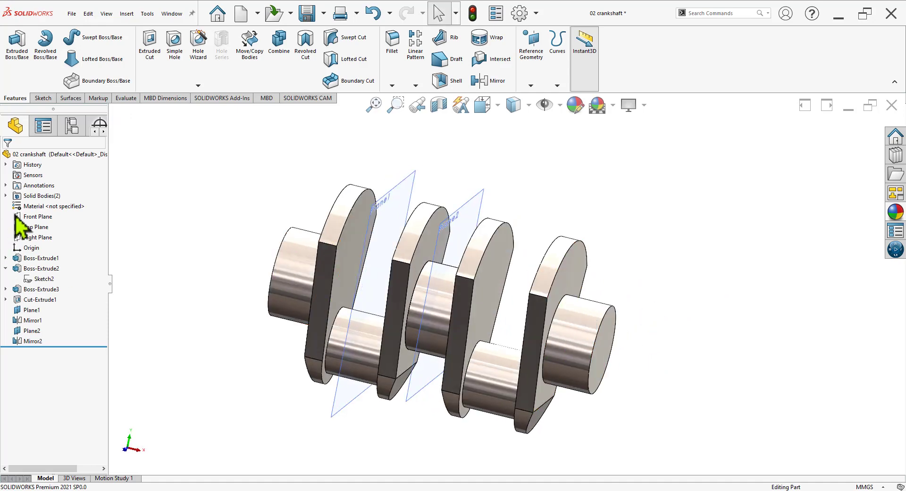
Expand Solid Bodies(2) and highlight the Mirror1 and Mirror2 bodies in turn
{"action": "left_click", "coordinate": [6, 196]}
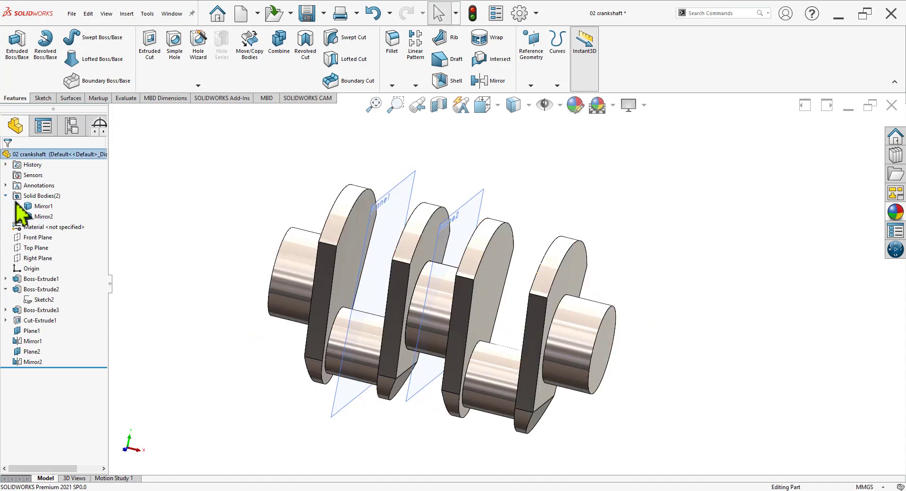
{"action": "left_click", "coordinate": [50, 208]}
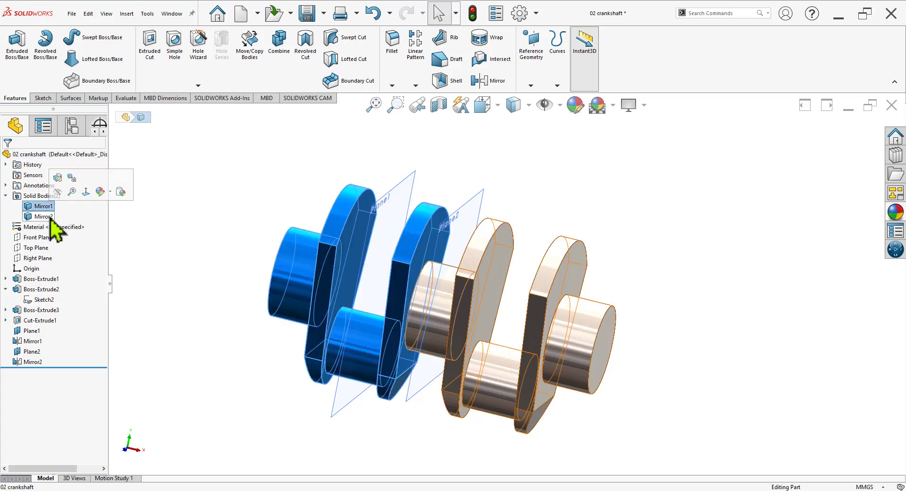
{"action": "left_click", "coordinate": [51, 217]}
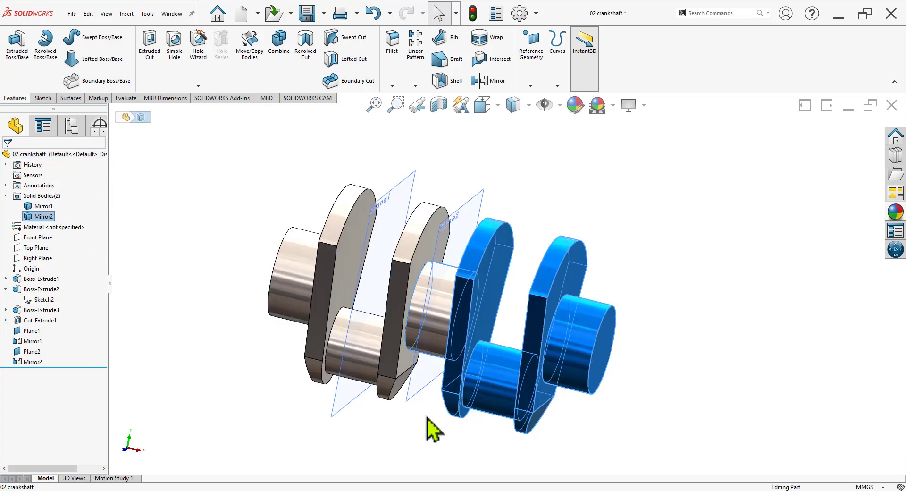
{"action": "left_click", "coordinate": [712, 278]}
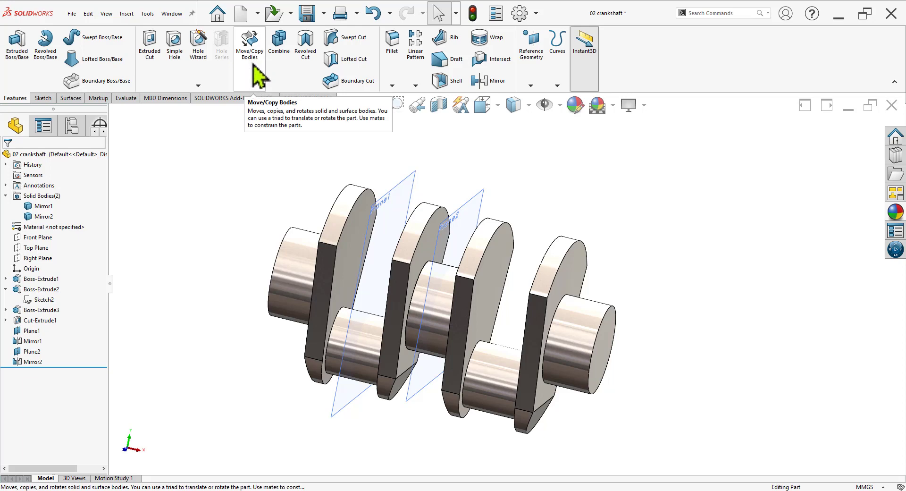
{"action": "left_click", "coordinate": [536, 14]}
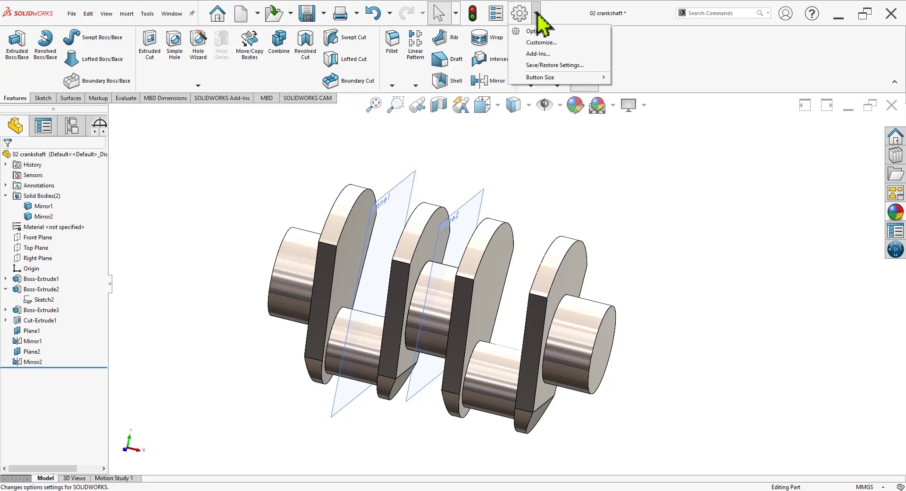
Customize the Features ribbon with Move/Copy Bodies before Revolved Cut and Combine beside it
{"action": "left_click", "coordinate": [539, 43]}
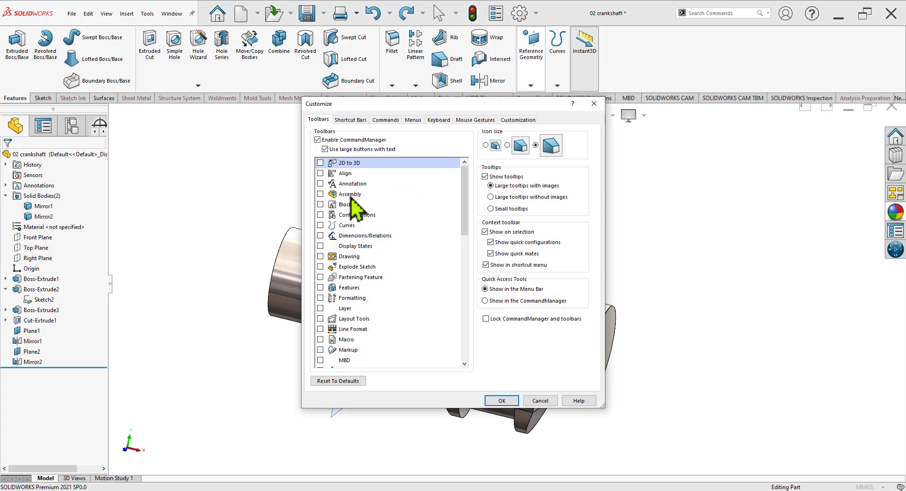
{"action": "left_click", "coordinate": [385, 121]}
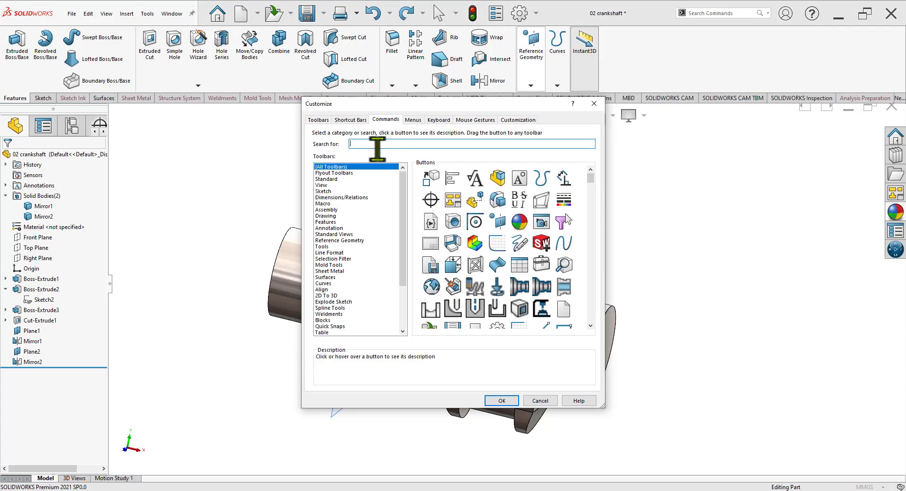
{"action": "left_click", "coordinate": [335, 223]}
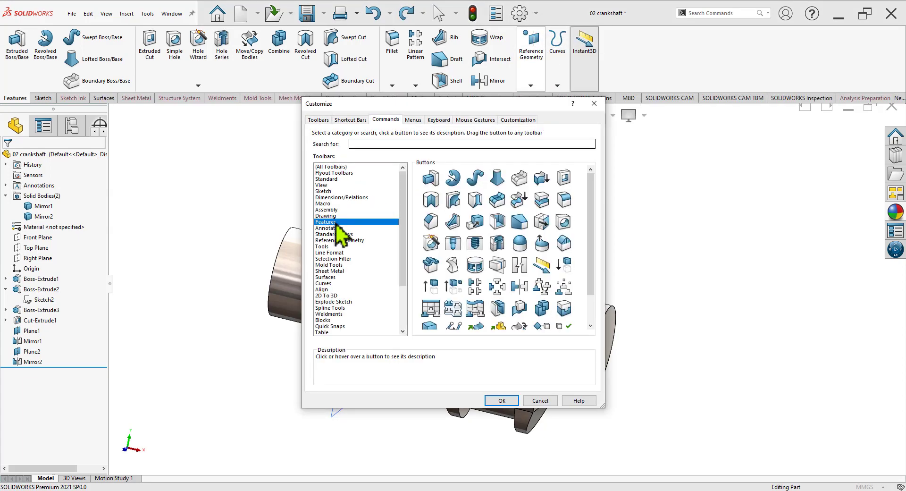
{"action": "scroll", "coordinate": [498, 328], "scroll_direction": "down", "scroll_amount": 2}
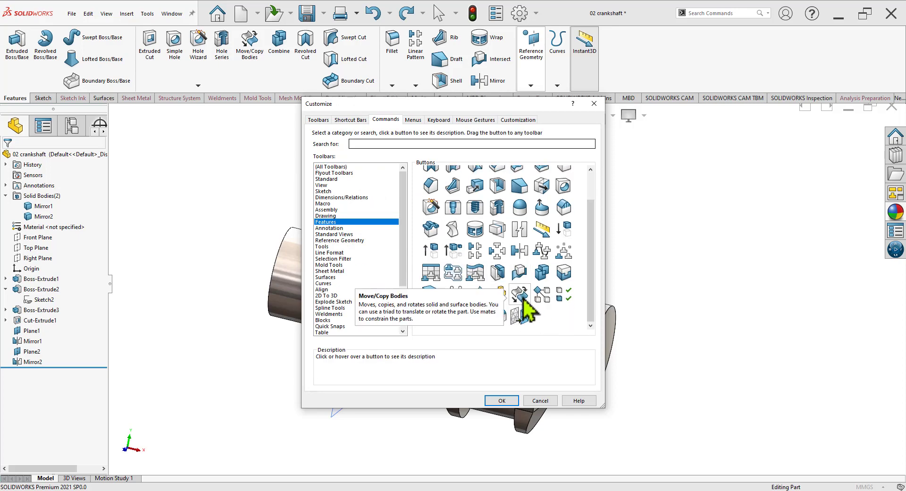
{"action": "mouse_move", "coordinate": [523, 300]}
{"action": "left_mouse_down"}
{"action": "mouse_move", "coordinate": [228, 60]}
{"action": "mouse_move", "coordinate": [505, 283]}
{"action": "left_mouse_up"}
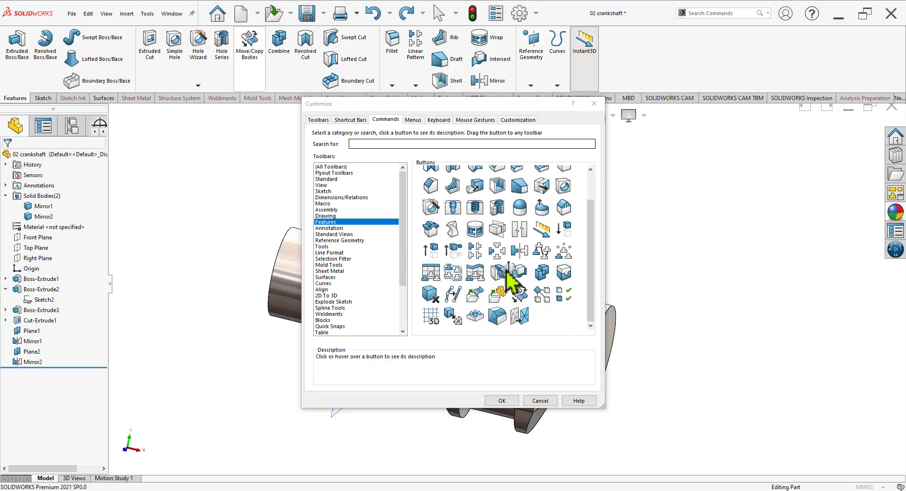
{"action": "left_click_drag", "start_coordinate": [246, 45], "coordinate": [491, 319]}
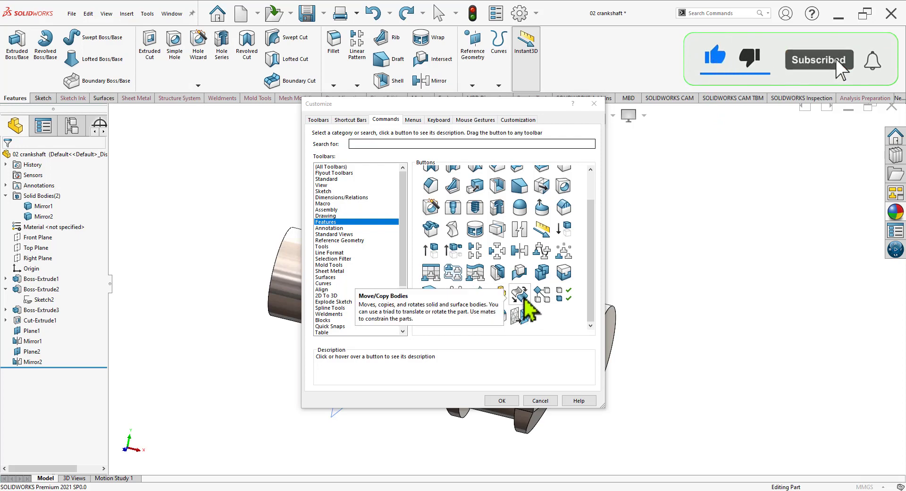
{"action": "left_click_drag", "start_coordinate": [520, 296], "coordinate": [250, 62]}
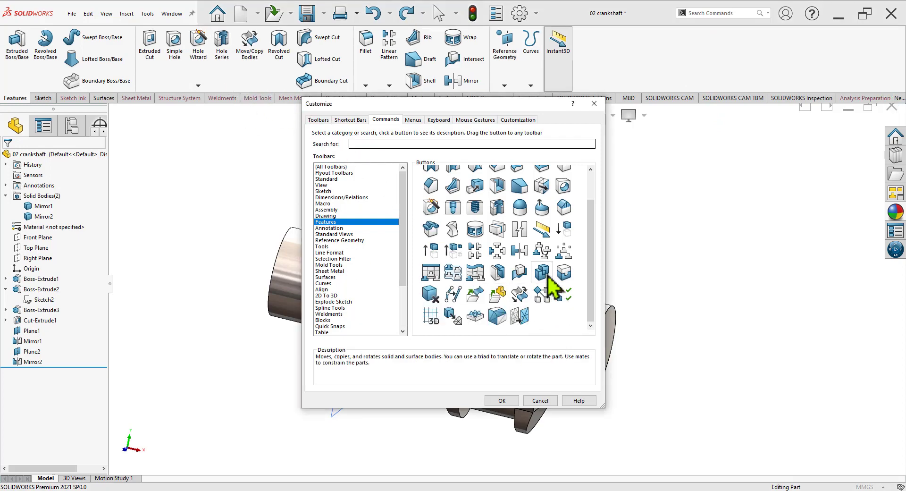
{"action": "left_click_drag", "start_coordinate": [547, 274], "coordinate": [267, 64]}
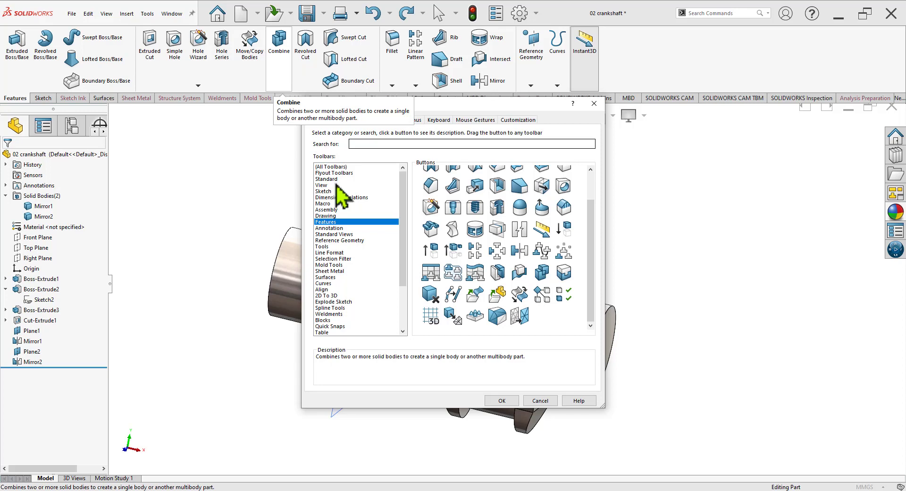
{"action": "left_click", "coordinate": [501, 400]}
{"action": "middle_click_drag", "start_coordinate": [633, 319], "coordinate": [617, 326]}
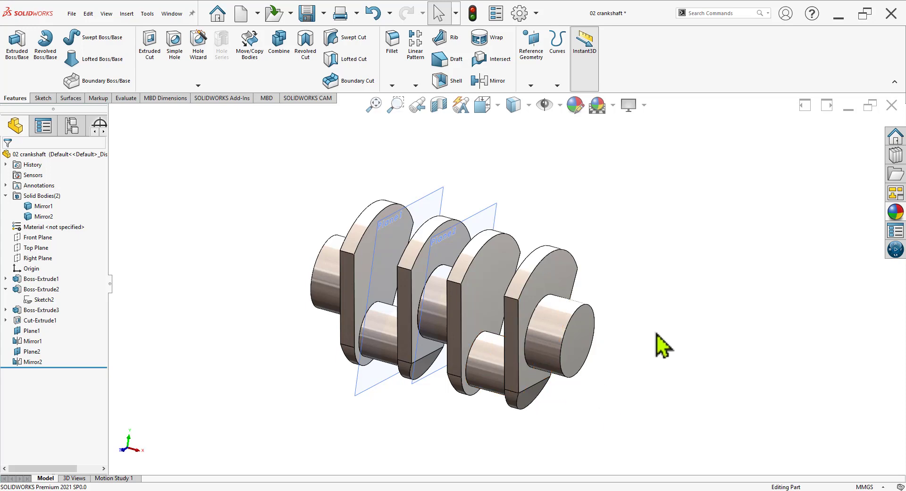
Rotate the Mirror2 body 180° about X with Move/Copy Bodies, flipping its crankpins opposite
{"action": "left_click", "coordinate": [251, 53]}
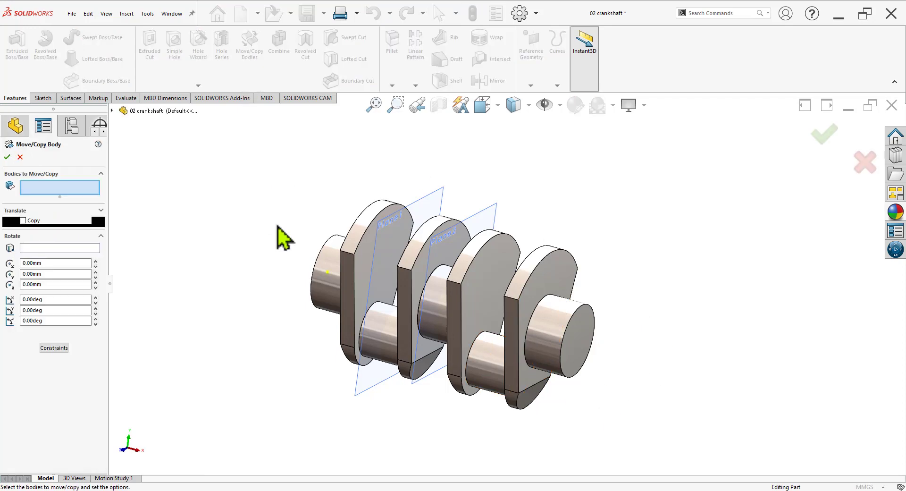
{"action": "left_click", "coordinate": [584, 336]}
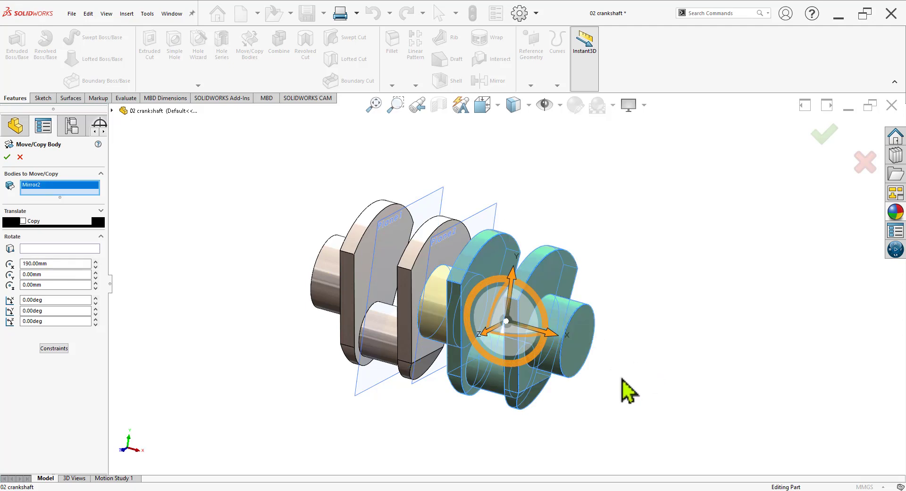
{"action": "middle_click_drag", "start_coordinate": [621, 379], "coordinate": [561, 378]}
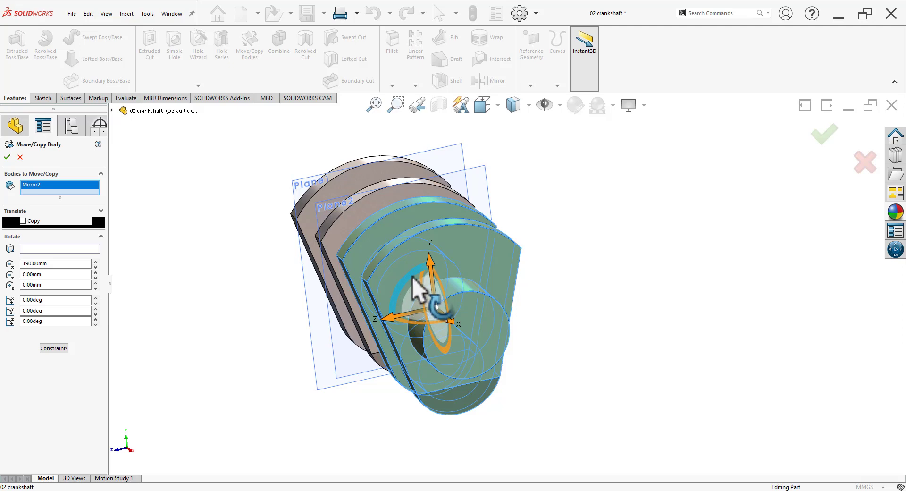
{"action": "mouse_move", "coordinate": [413, 278]}
{"action": "left_mouse_down"}
{"action": "mouse_move", "coordinate": [389, 354]}
{"action": "mouse_move", "coordinate": [397, 373]}
{"action": "left_mouse_up"}
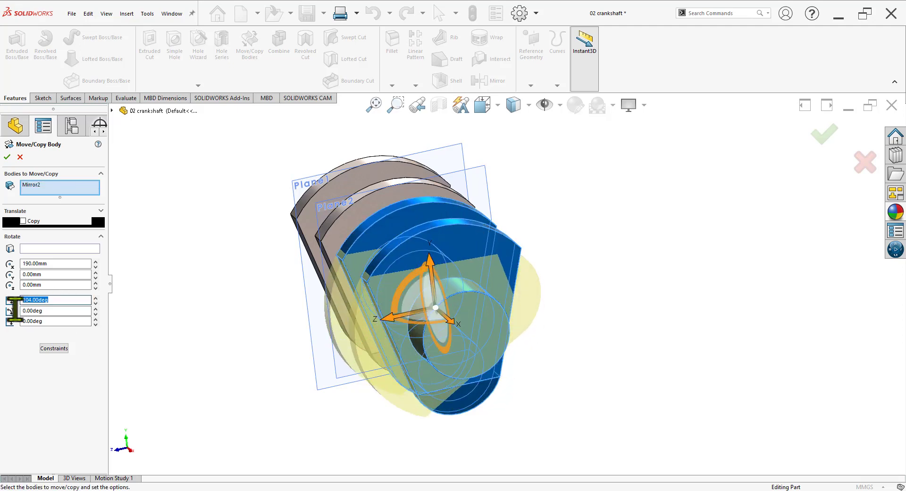
{"action": "type", "text": "180"}
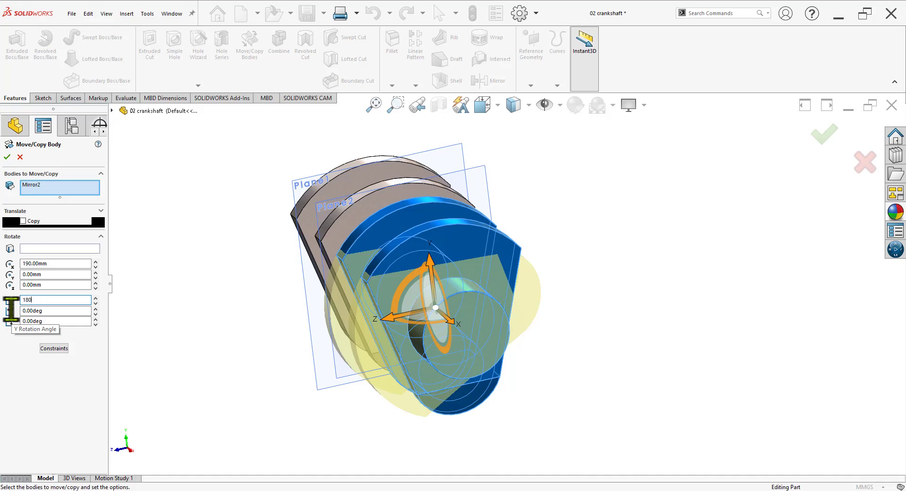
{"action": "key", "text": "Return"}
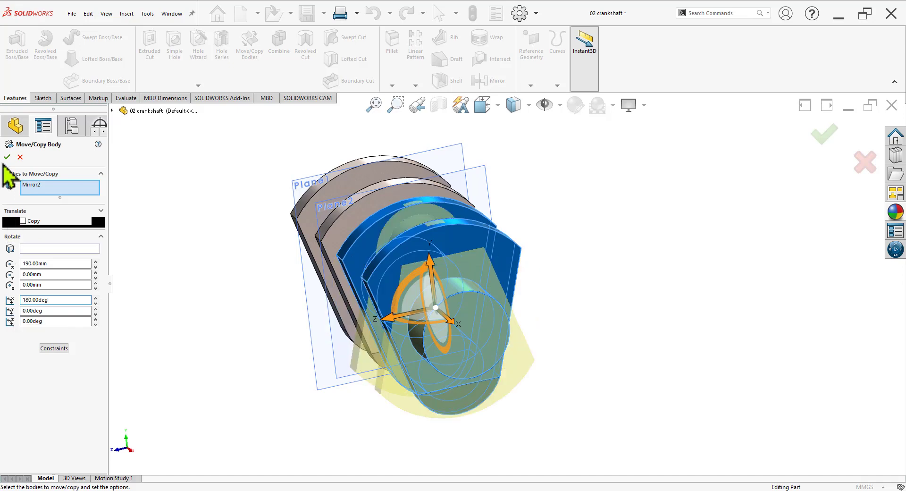
{"action": "left_click", "coordinate": [7, 157]}
{"action": "mouse_move", "coordinate": [602, 323]}
{"action": "middle_mouse_down"}
{"action": "mouse_move", "coordinate": [678, 308]}
{"action": "mouse_move", "coordinate": [657, 316]}
{"action": "mouse_move", "coordinate": [671, 310]}
{"action": "mouse_move", "coordinate": [568, 306]}
{"action": "mouse_move", "coordinate": [661, 303]}
{"action": "mouse_move", "coordinate": [659, 293]}
{"action": "mouse_move", "coordinate": [636, 292]}
{"action": "mouse_move", "coordinate": [640, 320]}
{"action": "mouse_move", "coordinate": [645, 302]}
{"action": "middle_mouse_up"}
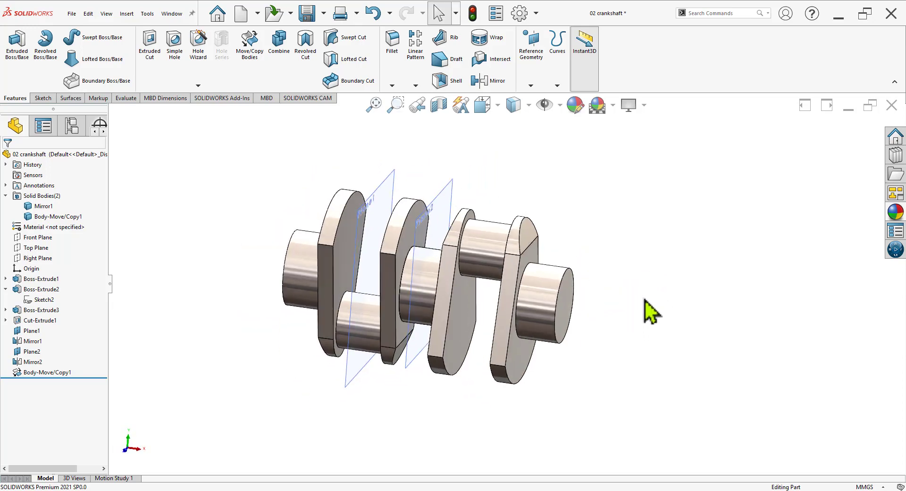
Create Plane3 referencing the crank web face and the pin end face
{"action": "key", "text": "alt+Tab"}
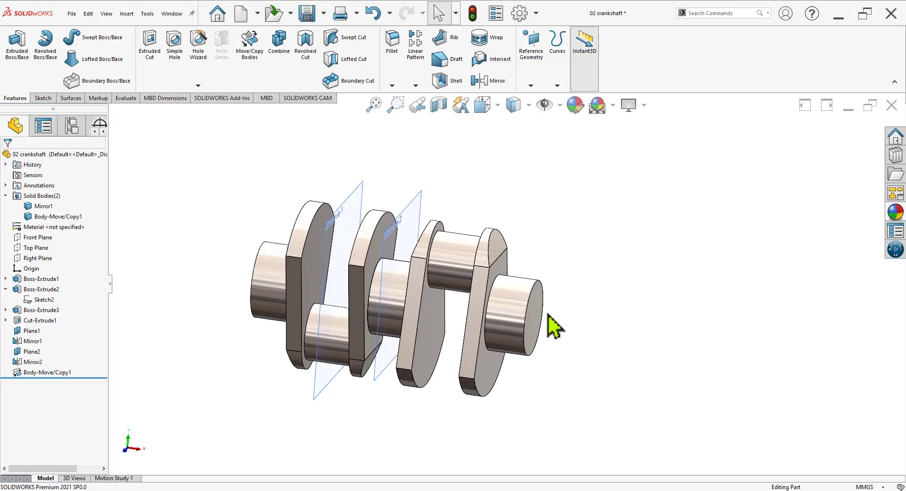
{"action": "mouse_move", "coordinate": [582, 323]}
{"action": "middle_mouse_down"}
{"action": "mouse_move", "coordinate": [583, 284]}
{"action": "mouse_move", "coordinate": [558, 318]}
{"action": "mouse_move", "coordinate": [527, 287]}
{"action": "middle_mouse_up"}
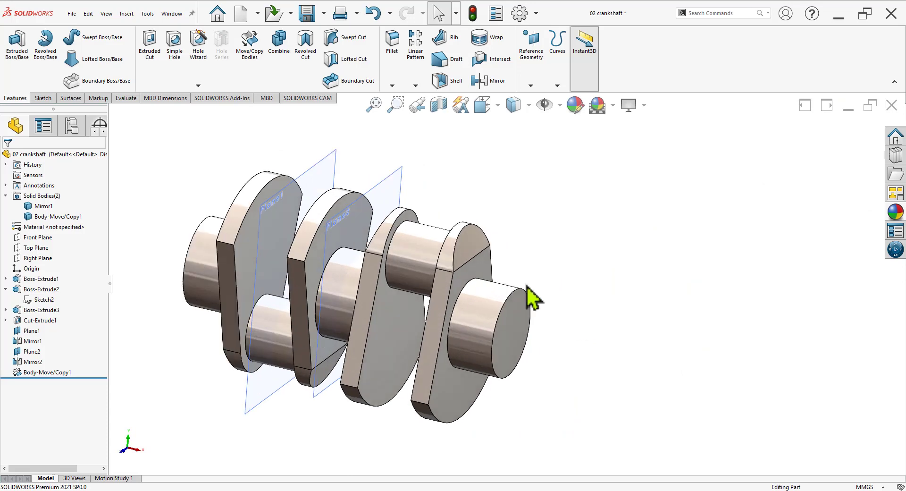
{"action": "left_click", "coordinate": [533, 85]}
{"action": "left_click", "coordinate": [542, 105]}
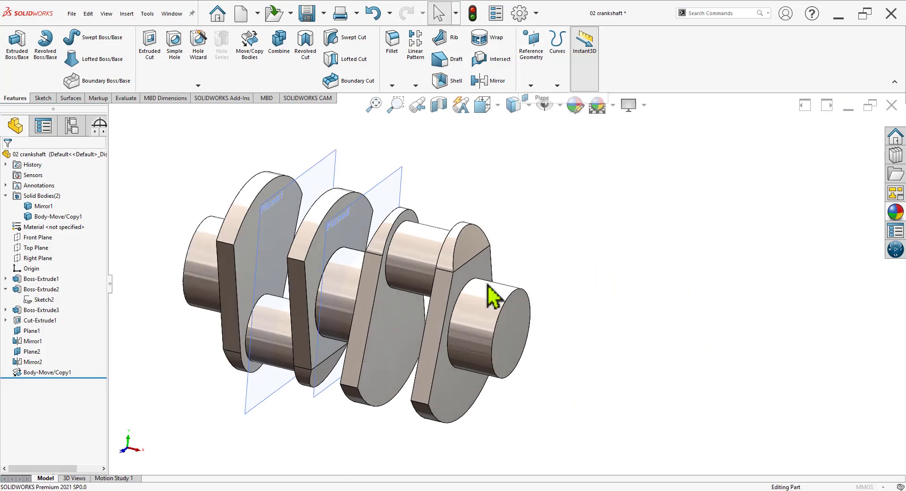
{"action": "left_click", "coordinate": [484, 272]}
{"action": "left_click", "coordinate": [526, 323]}
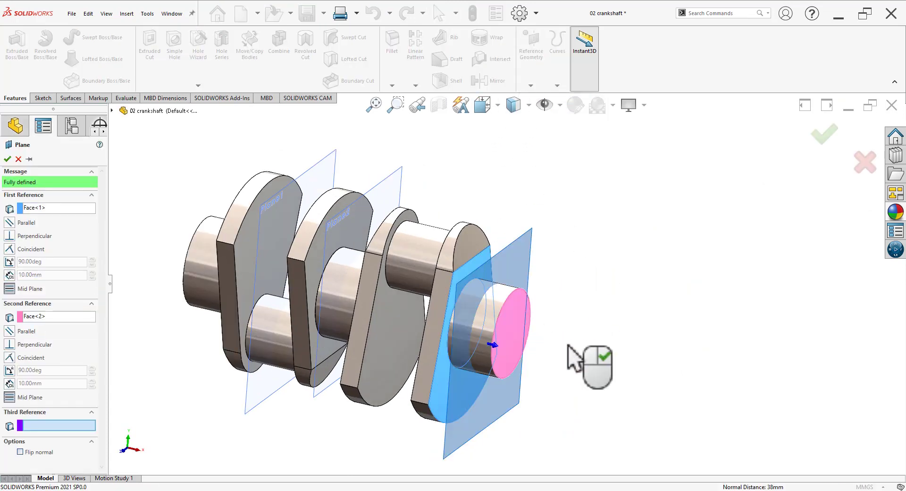
{"action": "left_click", "coordinate": [8, 157]}
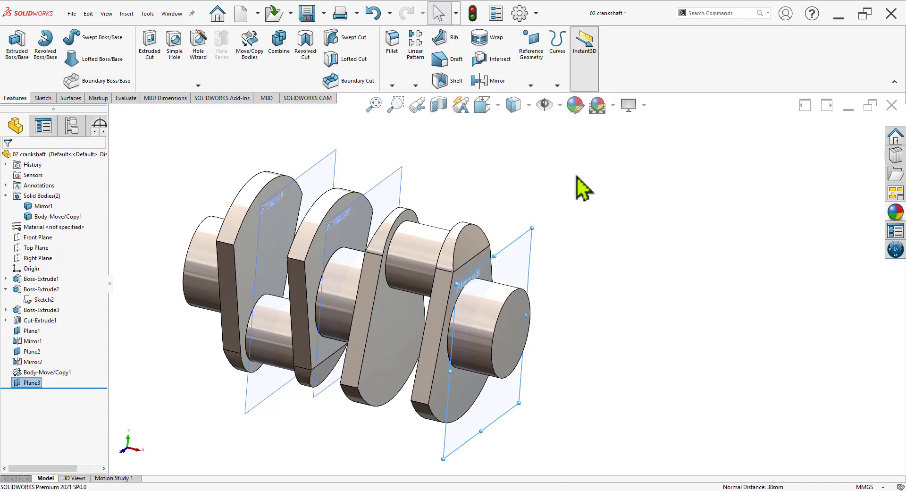
Mirror bodies Body-Move/Copy1 and Mirror1 across Plane3 to form four throws
{"action": "left_click", "coordinate": [415, 86]}
{"action": "left_click", "coordinate": [436, 124]}
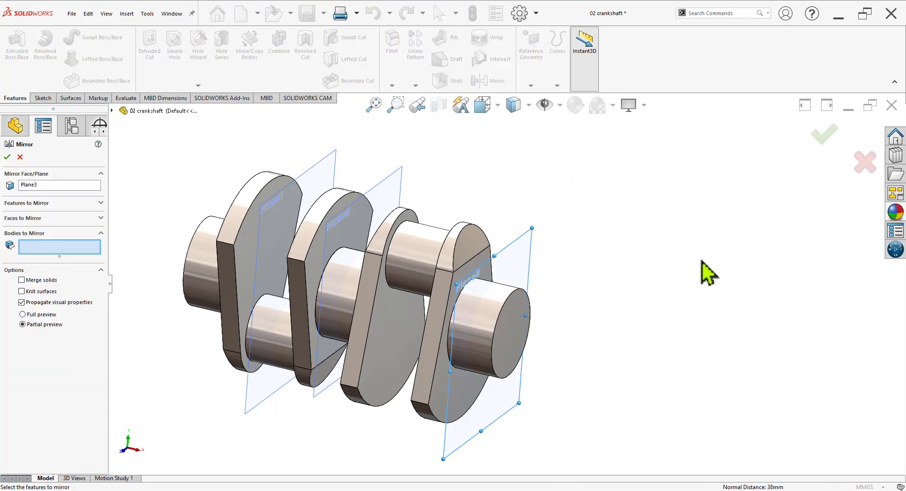
{"action": "left_click", "coordinate": [38, 184]}
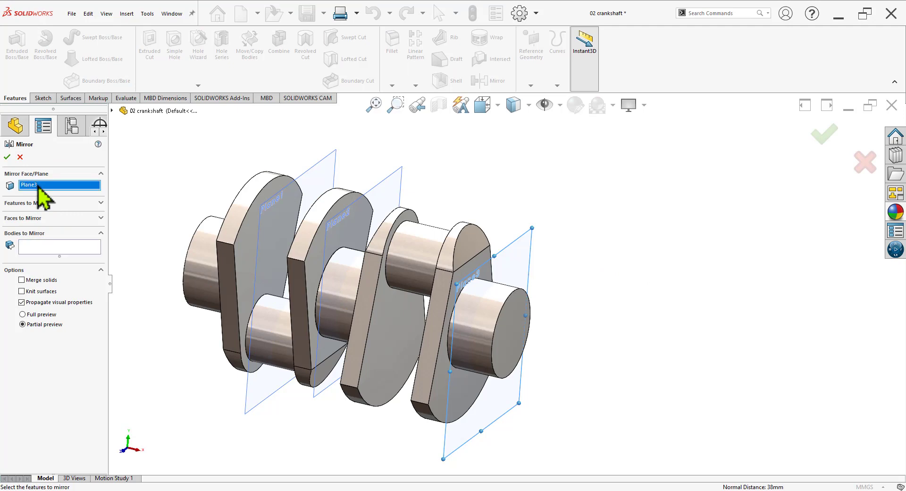
{"action": "left_click", "coordinate": [50, 246]}
{"action": "left_click", "coordinate": [427, 271]}
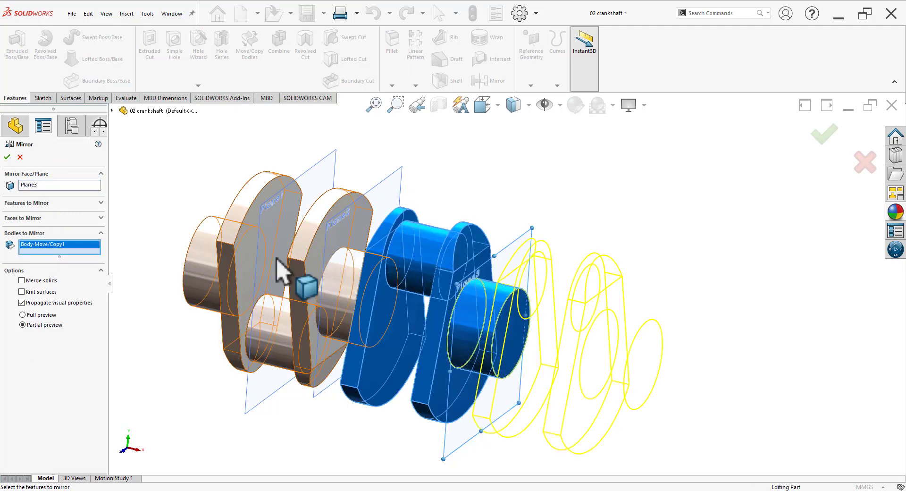
{"action": "left_click", "coordinate": [300, 252]}
{"action": "left_click", "coordinate": [8, 156]}
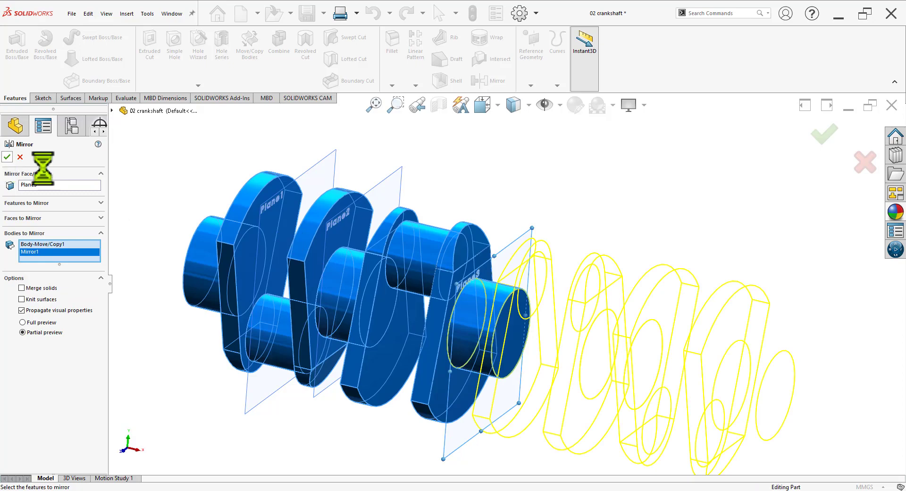
{"action": "mouse_move", "coordinate": [578, 289]}
{"action": "middle_mouse_down"}
{"action": "mouse_move", "coordinate": [611, 262]}
{"action": "mouse_move", "coordinate": [594, 332]}
{"action": "mouse_move", "coordinate": [439, 405]}
{"action": "middle_mouse_up"}
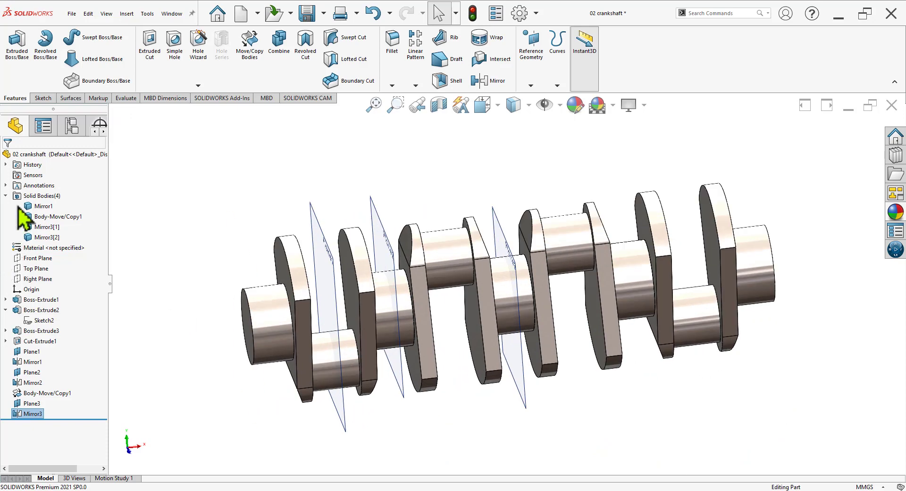
Combine Mirror1, Body-Move/Copy1, Mirror3[1] and Mirror3[2] into one solid body
{"action": "left_click", "coordinate": [5, 195]}
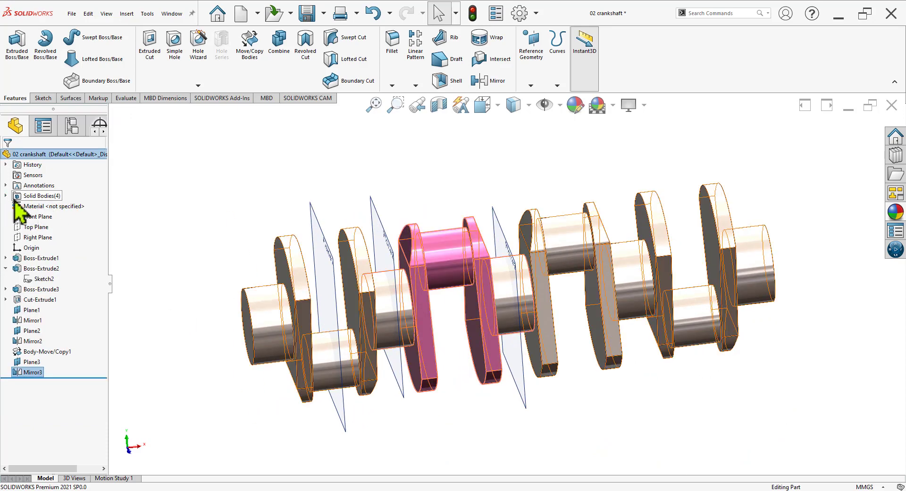
{"action": "left_click", "coordinate": [6, 195]}
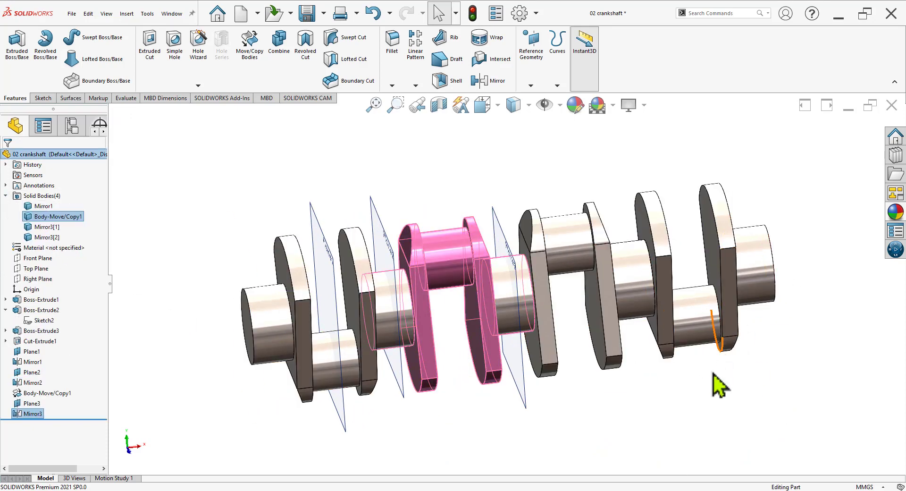
{"action": "left_click", "coordinate": [595, 376]}
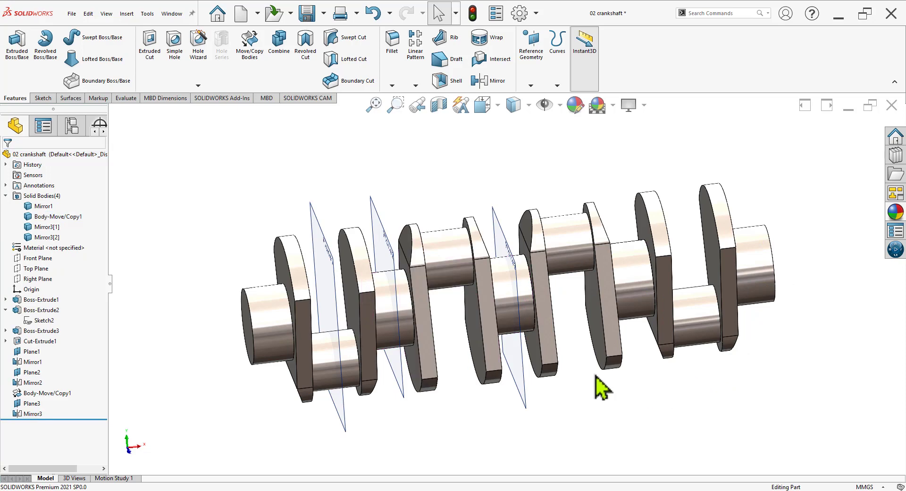
{"action": "left_click", "coordinate": [281, 51]}
{"action": "left_click", "coordinate": [274, 314]}
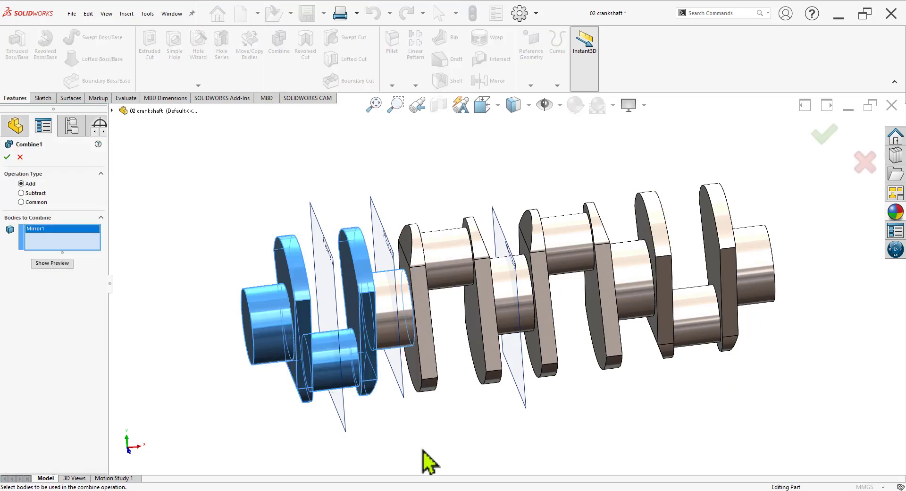
{"action": "left_click", "coordinate": [430, 384]}
{"action": "left_click", "coordinate": [556, 372]}
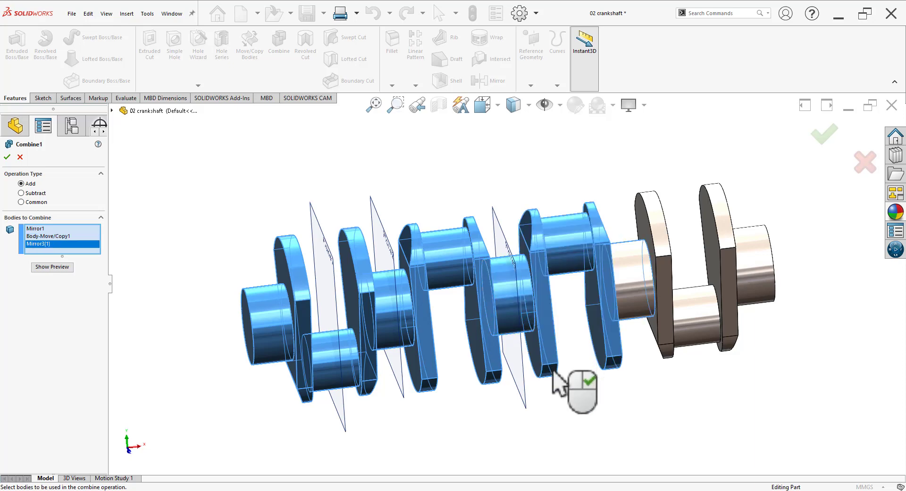
{"action": "left_click", "coordinate": [689, 353]}
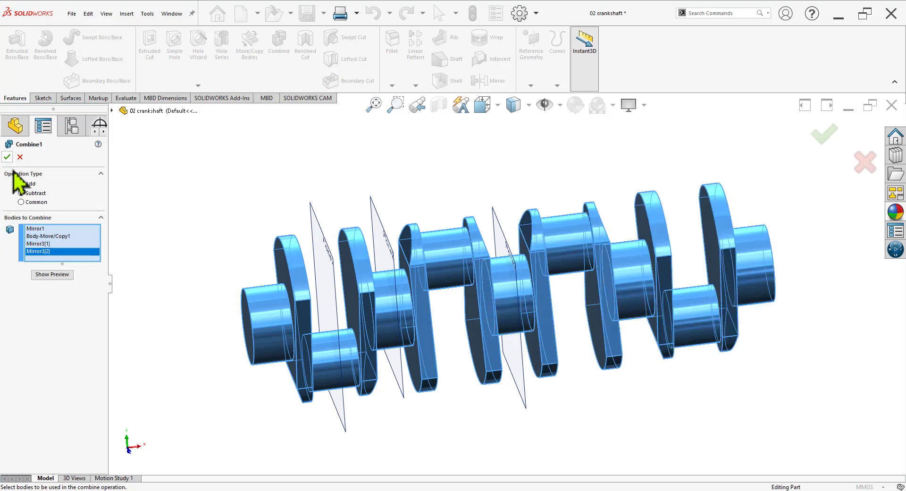
{"action": "left_click", "coordinate": [7, 156]}
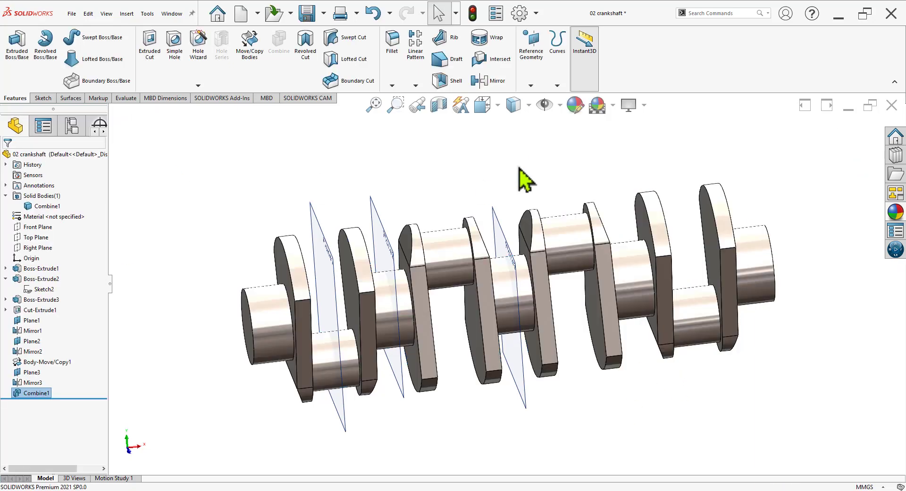
Hide reference planes Plane1, Plane2 and Plane3
{"action": "left_click", "coordinate": [5, 195]}
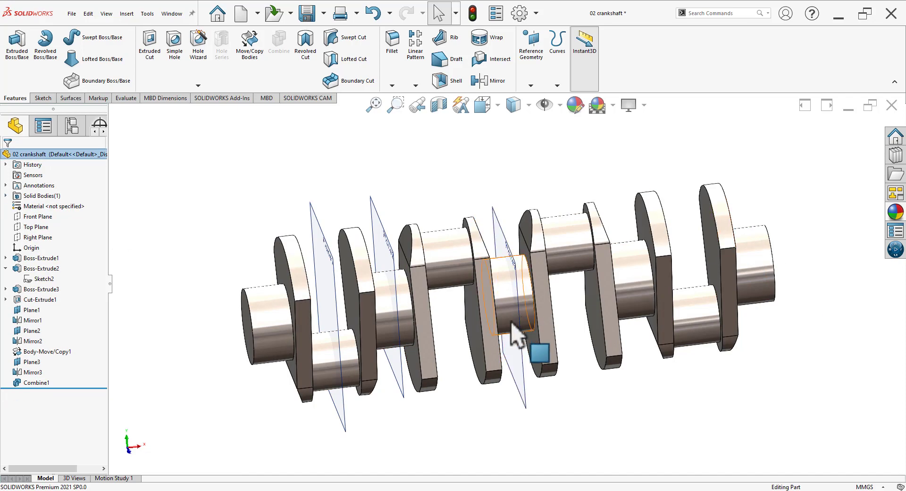
{"action": "mouse_move", "coordinate": [519, 339]}
{"action": "middle_mouse_down"}
{"action": "mouse_move", "coordinate": [595, 384]}
{"action": "mouse_move", "coordinate": [583, 403]}
{"action": "middle_mouse_up"}
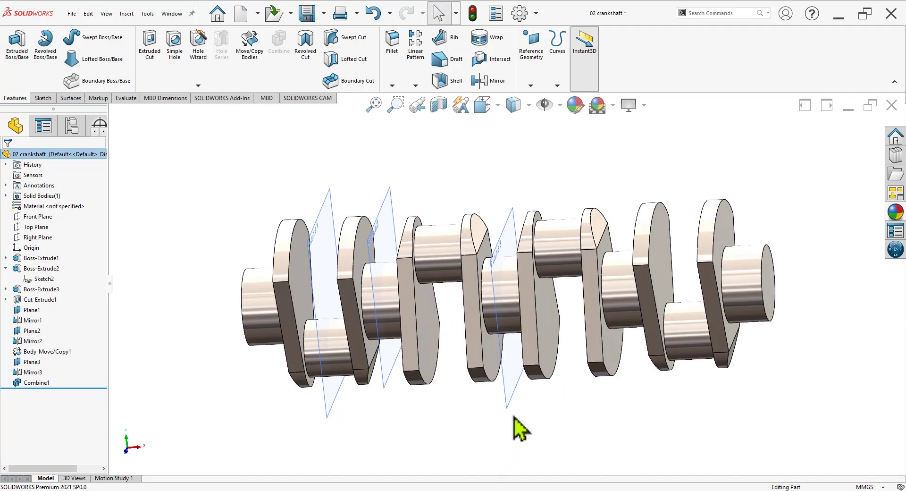
{"action": "left_click", "coordinate": [510, 407]}
{"action": "left_click", "coordinate": [384, 385], "text": "ctrl"}
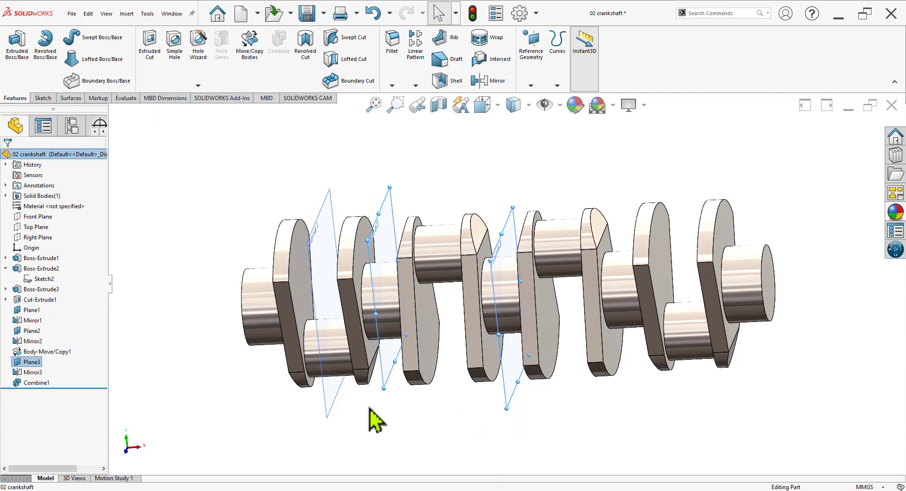
{"action": "left_click", "coordinate": [332, 407], "text": "ctrl"}
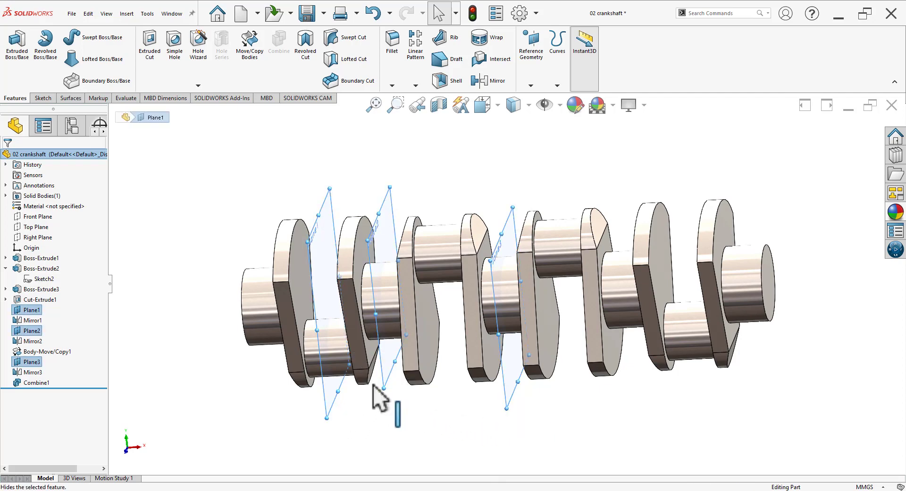
{"action": "left_click", "coordinate": [377, 400]}
{"action": "mouse_move", "coordinate": [375, 410]}
{"action": "middle_mouse_down"}
{"action": "mouse_move", "coordinate": [584, 354]}
{"action": "mouse_move", "coordinate": [522, 360]}
{"action": "mouse_move", "coordinate": [580, 355]}
{"action": "mouse_move", "coordinate": [565, 349]}
{"action": "mouse_move", "coordinate": [547, 354]}
{"action": "mouse_move", "coordinate": [568, 392]}
{"action": "mouse_move", "coordinate": [558, 360]}
{"action": "middle_mouse_up"}
{"action": "key", "text": "alt+Tab"}
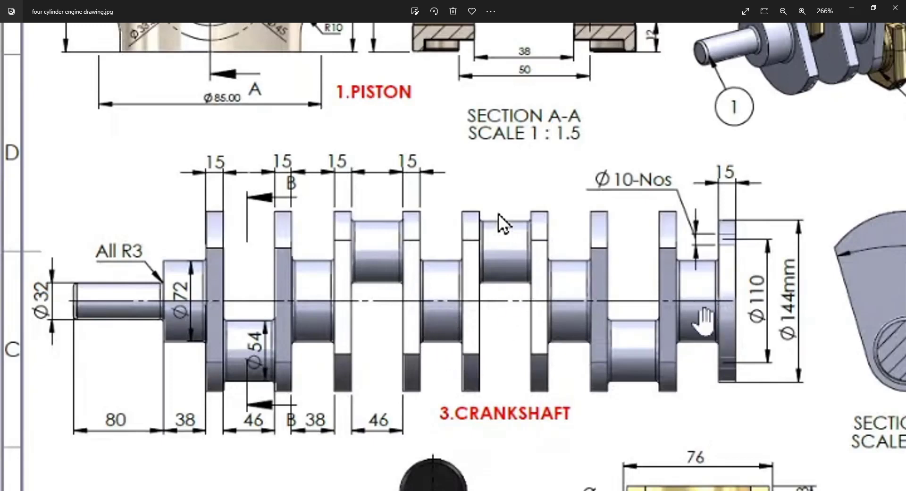
{"action": "key", "text": "alt+Tab"}
{"action": "mouse_move", "coordinate": [687, 323]}
{"action": "middle_mouse_down"}
{"action": "mouse_move", "coordinate": [689, 307]}
{"action": "mouse_move", "coordinate": [667, 344]}
{"action": "mouse_move", "coordinate": [687, 356]}
{"action": "middle_mouse_up"}
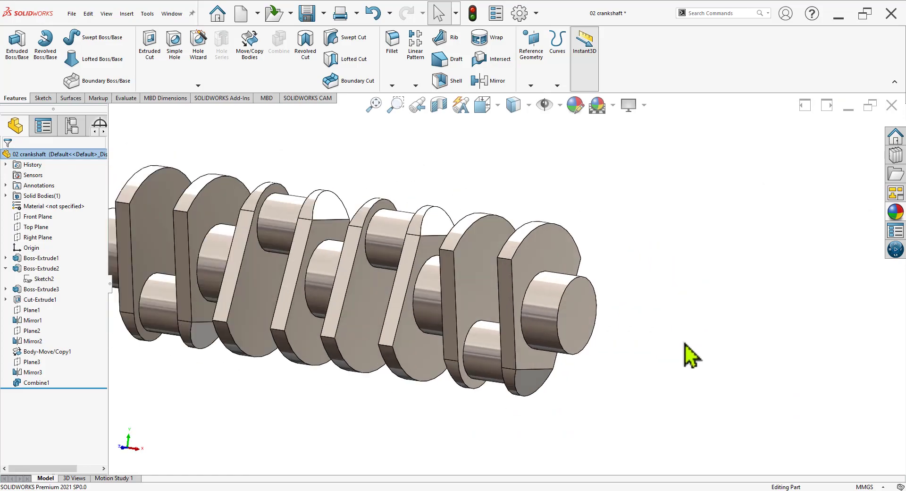
{"action": "key", "text": "alt+Tab"}
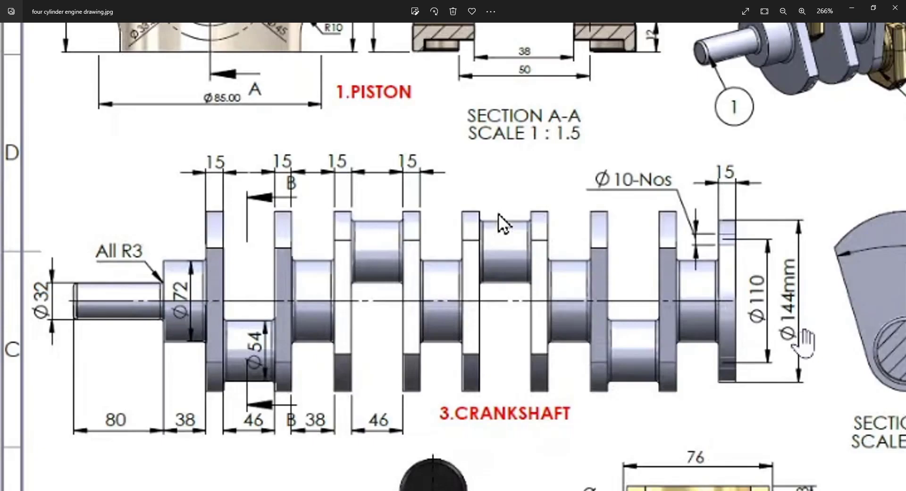
{"action": "key", "text": "alt+Tab"}
{"action": "left_click", "coordinate": [578, 318]}
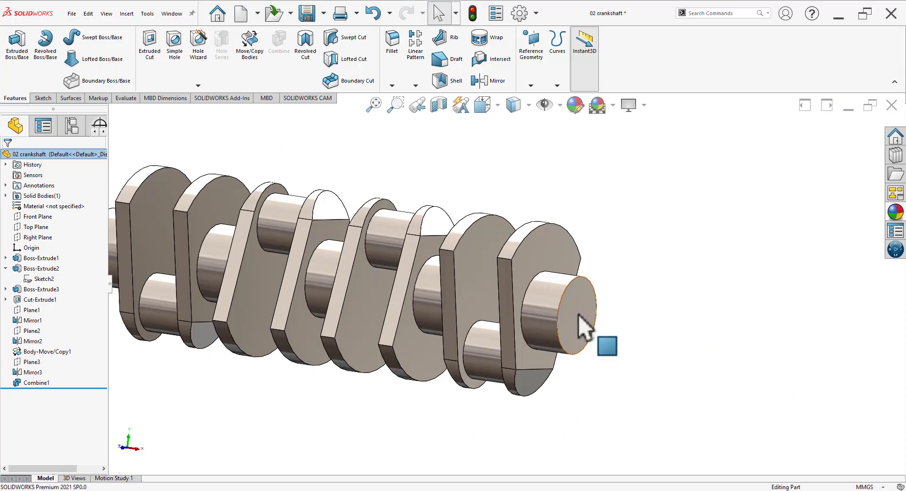
Sketch a circle at the end-face origin and dimension it Ø140
{"action": "left_click", "coordinate": [620, 285]}
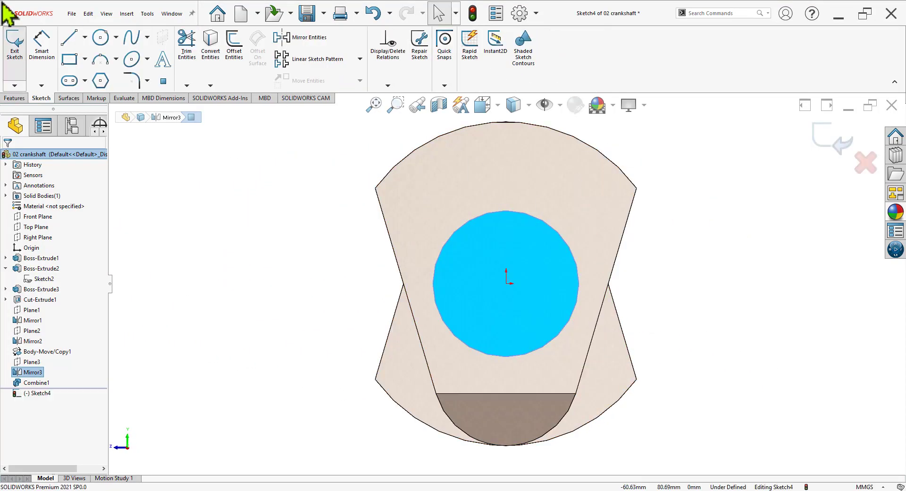
{"action": "left_click", "coordinate": [101, 37]}
{"action": "left_click", "coordinate": [506, 283]}
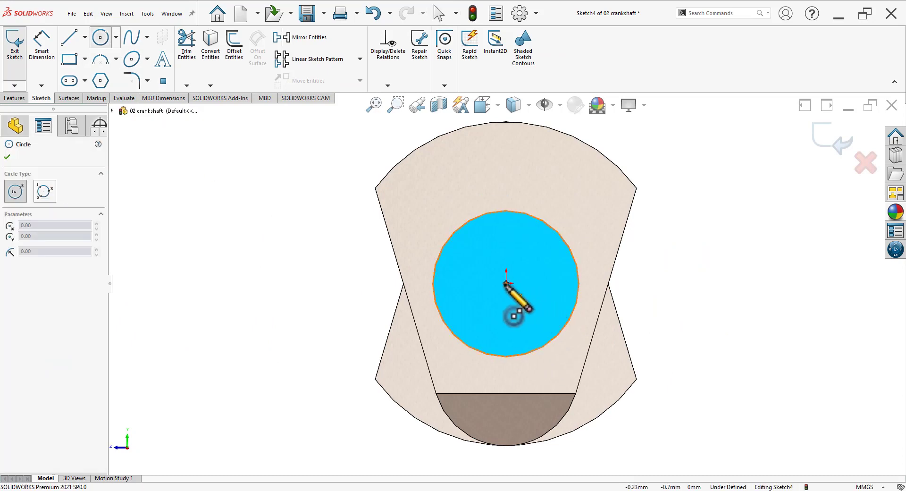
{"action": "left_click", "coordinate": [669, 371]}
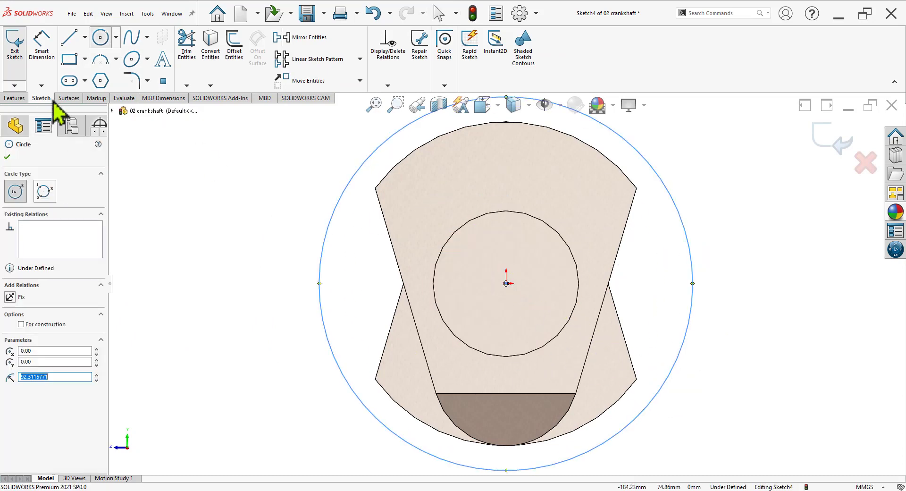
{"action": "left_click", "coordinate": [42, 54]}
{"action": "left_click", "coordinate": [693, 294]}
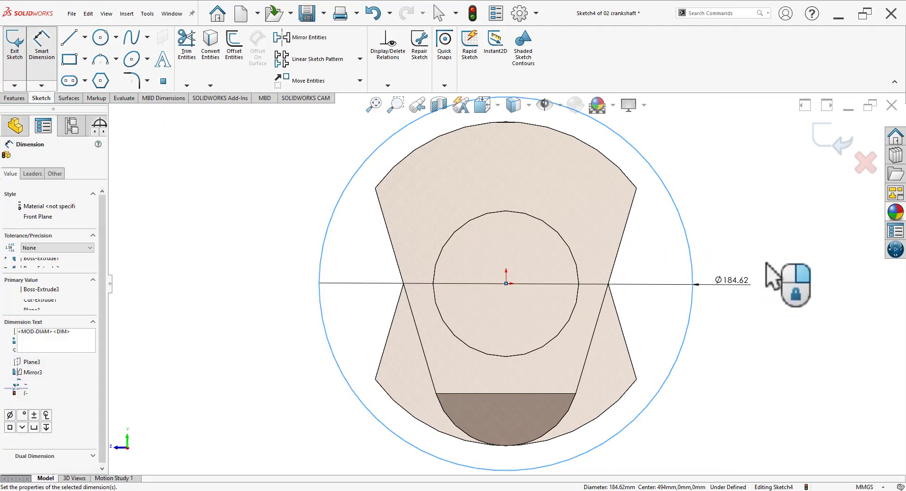
{"action": "left_click", "coordinate": [771, 276]}
{"action": "type", "text": "140"}
{"action": "key", "text": "Return"}
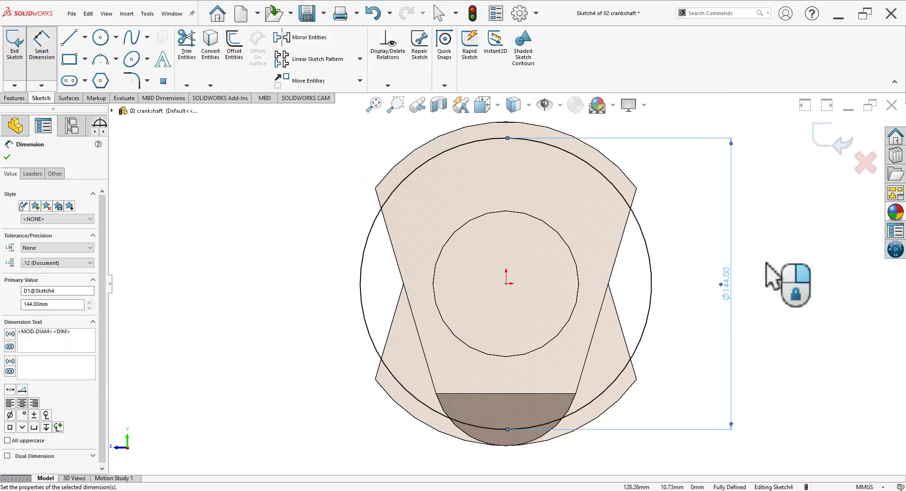
{"action": "key", "text": "alt+Tab"}
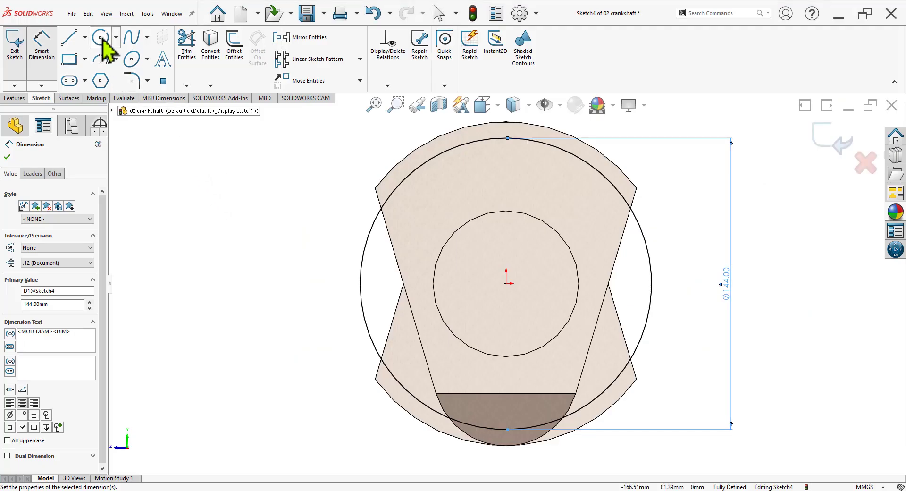
Add a Ø110 construction circle centred on the sketch origin
{"action": "left_click", "coordinate": [100, 37]}
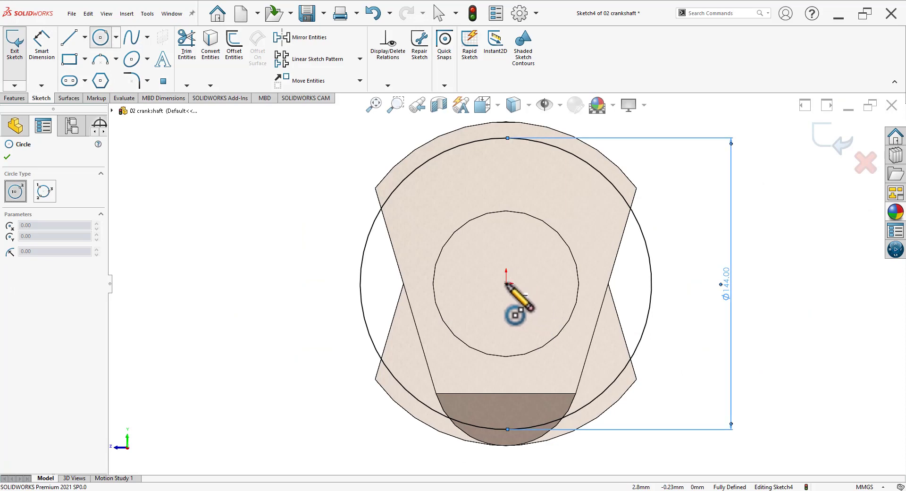
{"action": "left_click", "coordinate": [506, 284]}
{"action": "left_click", "coordinate": [624, 296]}
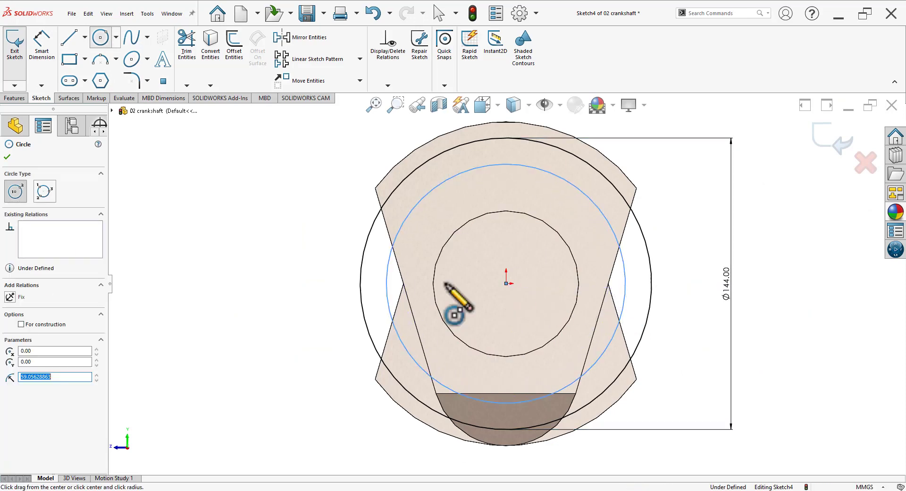
{"action": "left_click", "coordinate": [20, 323]}
{"action": "left_click", "coordinate": [42, 57]}
{"action": "left_click", "coordinate": [625, 290]}
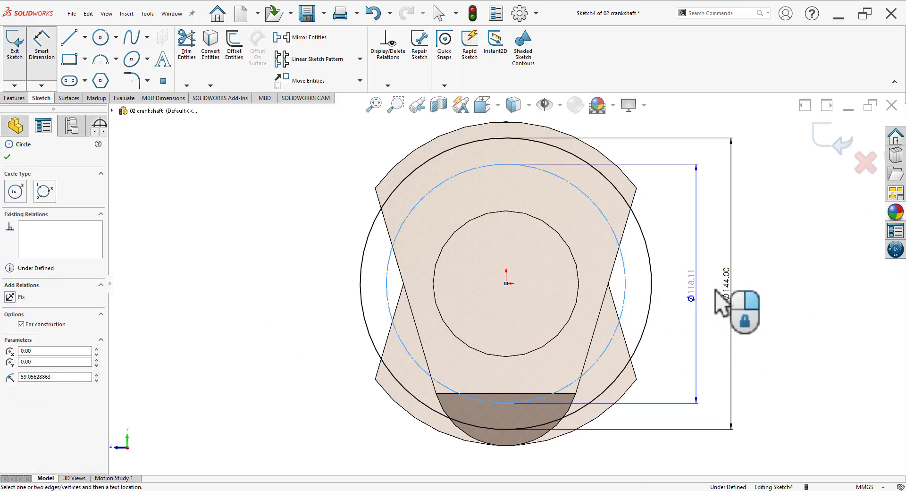
{"action": "left_click", "coordinate": [715, 293]}
{"action": "type", "text": "110"}
{"action": "key", "text": "Return"}
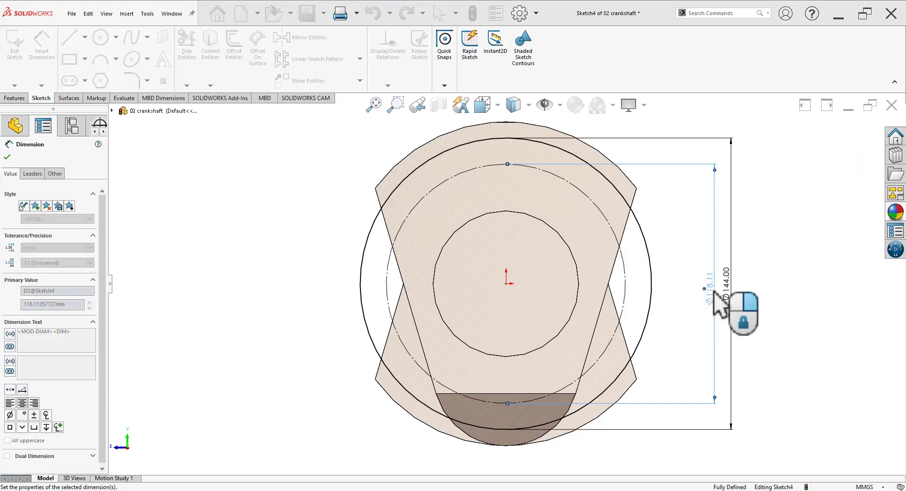
{"action": "left_click", "coordinate": [819, 303]}
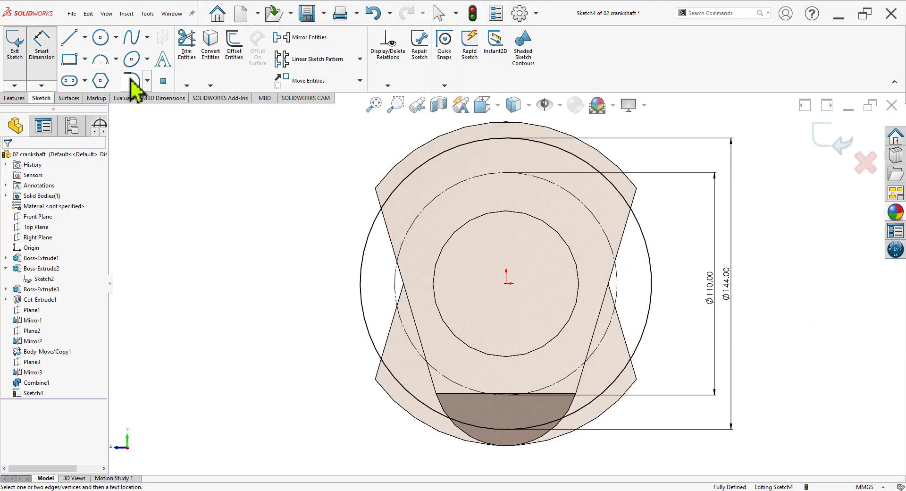
Add a Ø10 circle centred on the construction circle's right side
{"action": "left_click", "coordinate": [100, 36]}
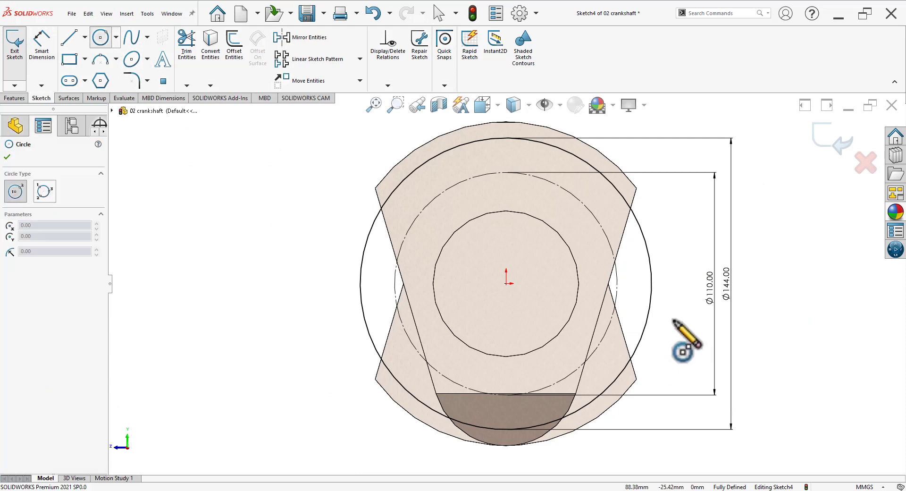
{"action": "left_click", "coordinate": [617, 283]}
{"action": "left_click", "coordinate": [623, 297]}
{"action": "left_click", "coordinate": [41, 44]}
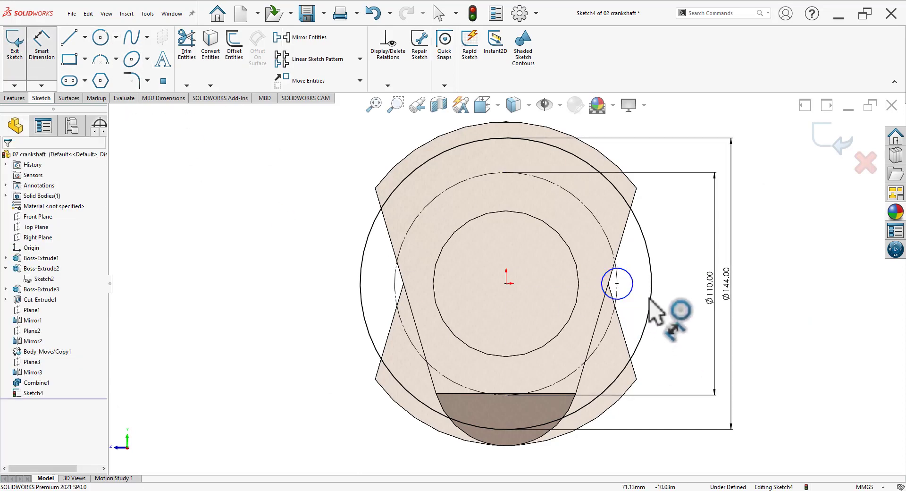
{"action": "left_click", "coordinate": [632, 279]}
{"action": "left_click", "coordinate": [691, 230]}
{"action": "type", "text": "1"}
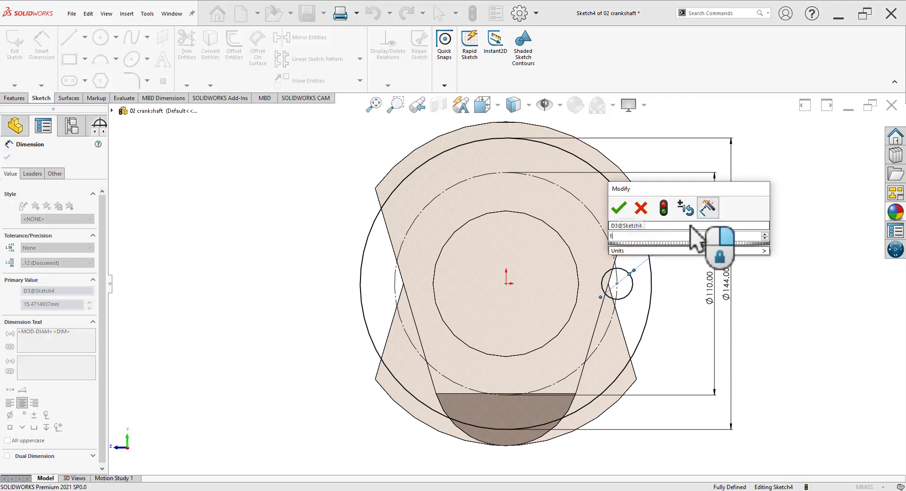
{"action": "key", "text": "Return"}
{"action": "type", "text": "10"}
{"action": "key", "text": "Return"}
{"action": "scroll", "coordinate": [635, 185], "scroll_direction": "up", "scroll_amount": 1}
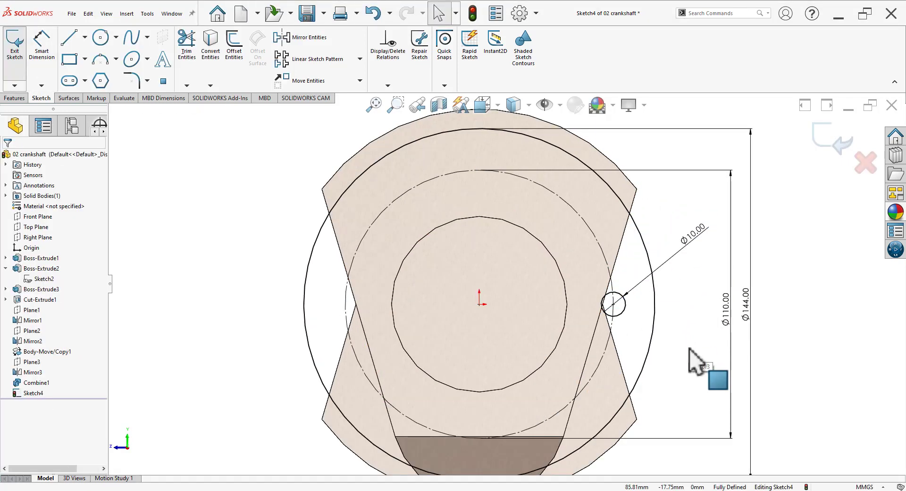
{"action": "key", "text": "Escape"}
Circularly pattern the Ø10 circle into 10 instances over 360°
{"action": "left_click", "coordinate": [622, 315]}
{"action": "left_click", "coordinate": [359, 58]}
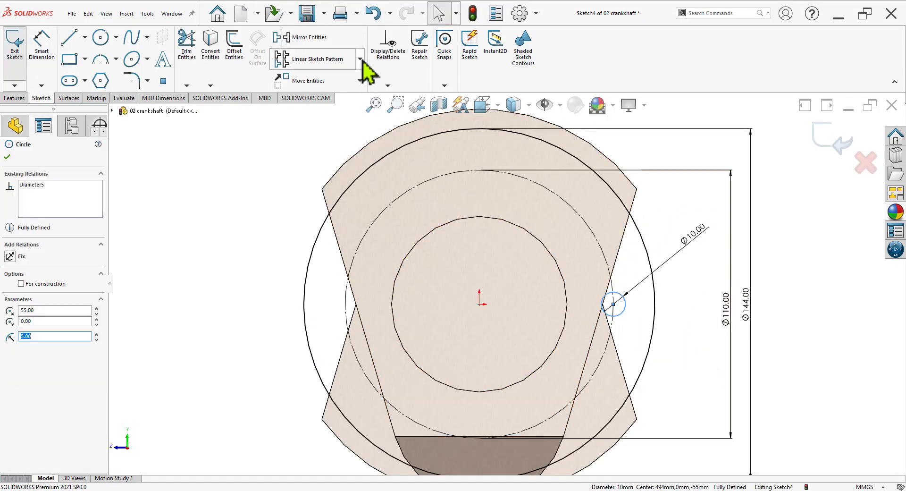
{"action": "left_click", "coordinate": [313, 87]}
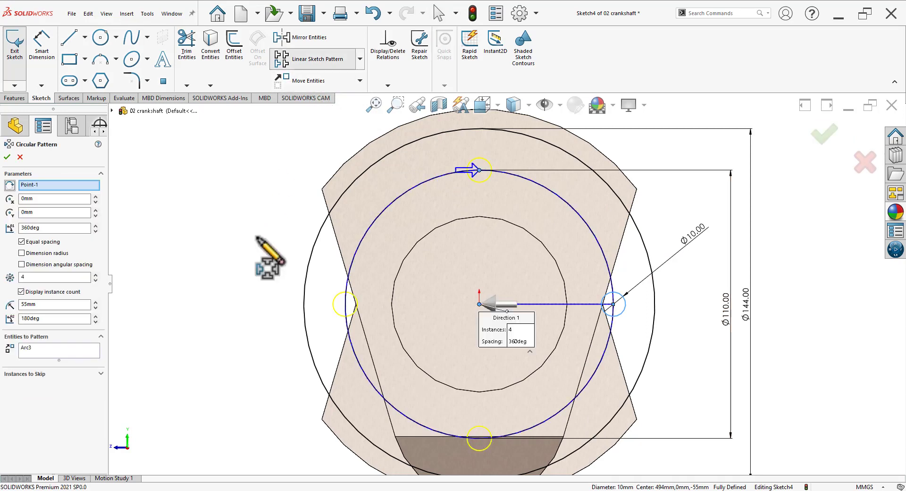
{"action": "left_click", "coordinate": [96, 274]}
{"action": "left_click", "coordinate": [95, 274]}
{"action": "left_click", "coordinate": [95, 275]}
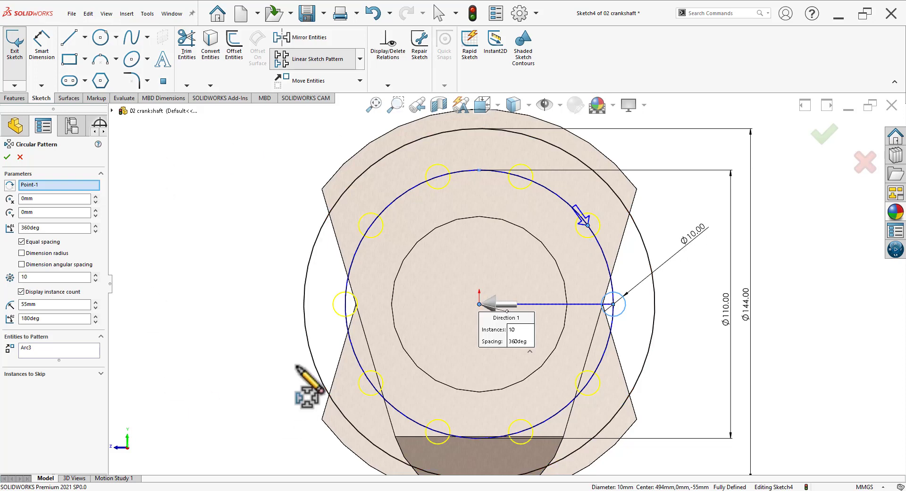
{"action": "left_click", "coordinate": [8, 157]}
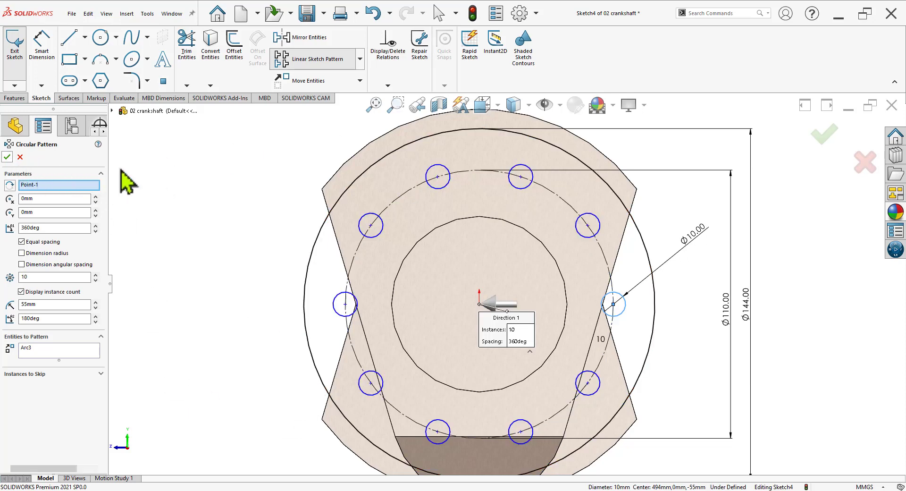
Fully define the sketch using calculated relations and dimensions
{"action": "left_click", "coordinate": [388, 86]}
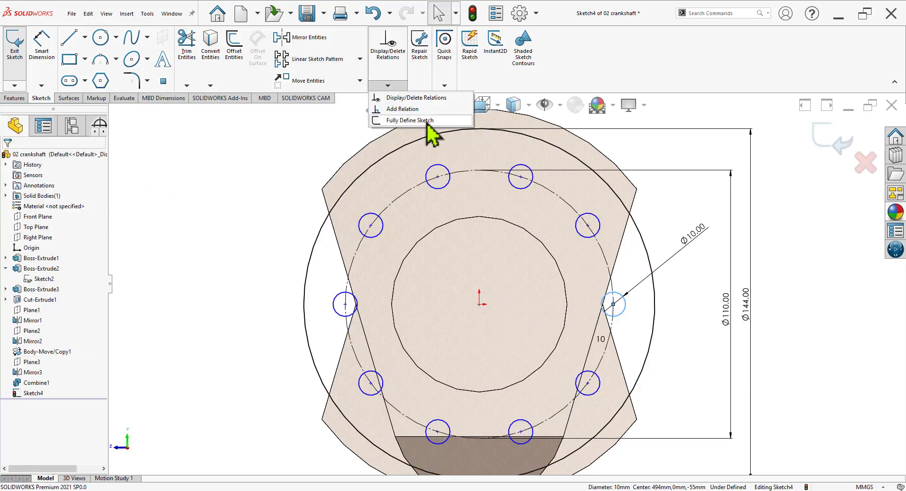
{"action": "left_click", "coordinate": [409, 120]}
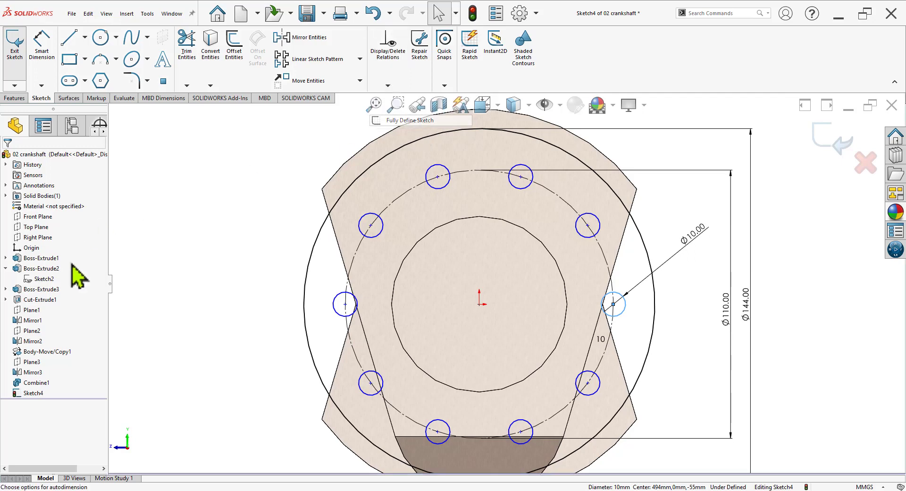
{"action": "left_click", "coordinate": [55, 209]}
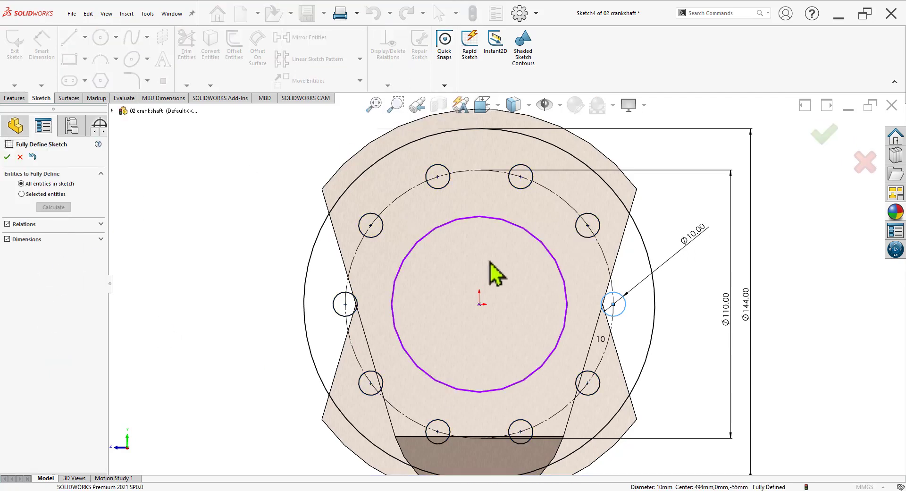
{"action": "left_click", "coordinate": [7, 157]}
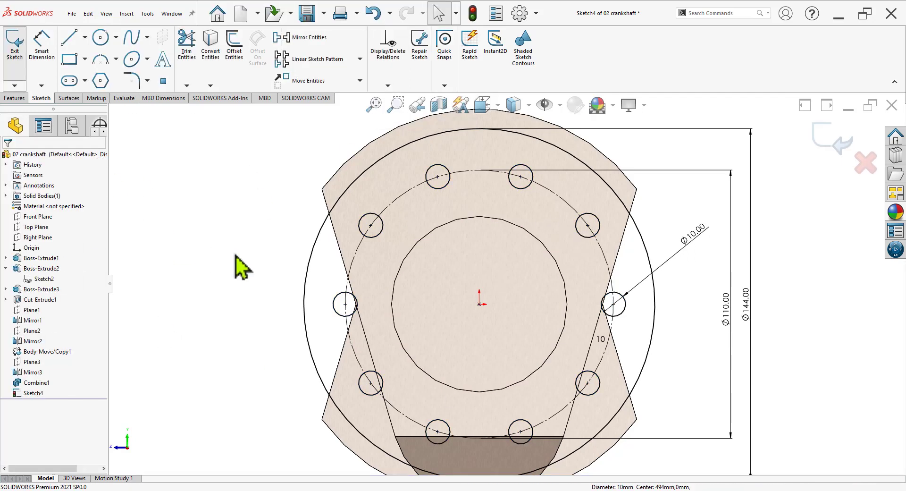
{"action": "key", "text": "f"}
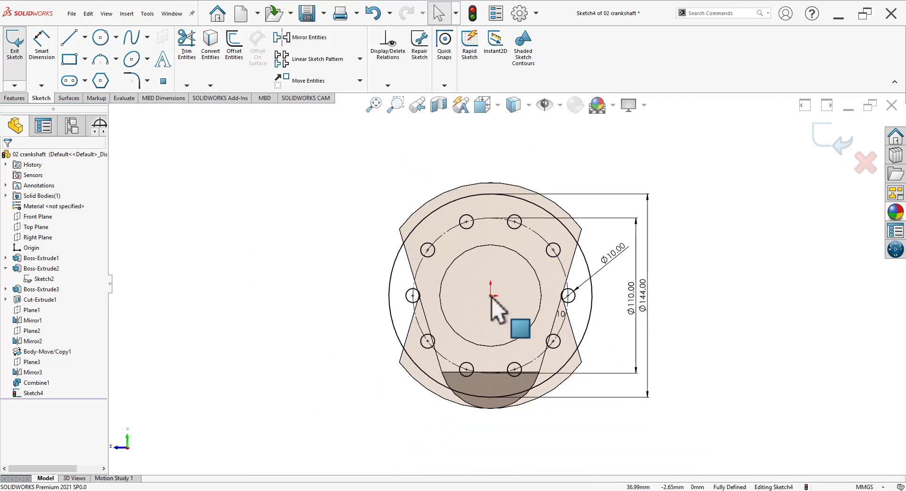
Extrude Sketch4 15 mm blind into the ten-hole end flange
{"action": "key", "text": "f"}
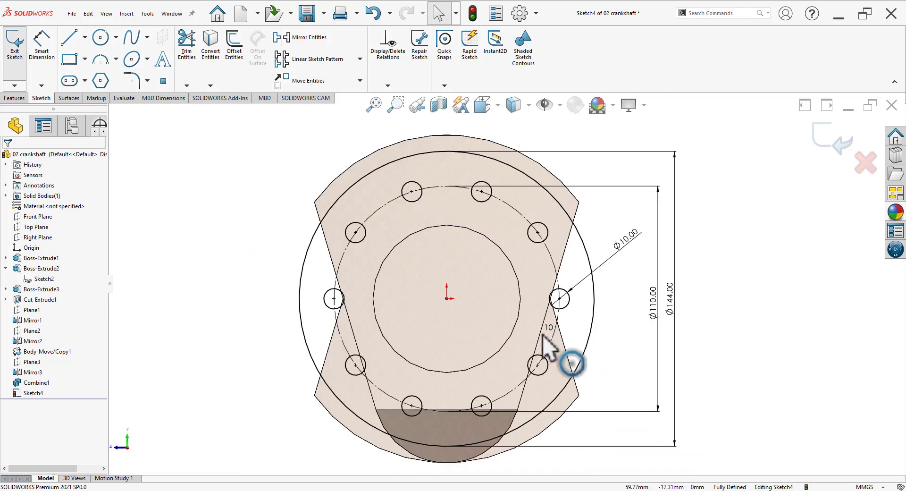
{"action": "middle_click_drag", "start_coordinate": [516, 340], "coordinate": [774, 258]}
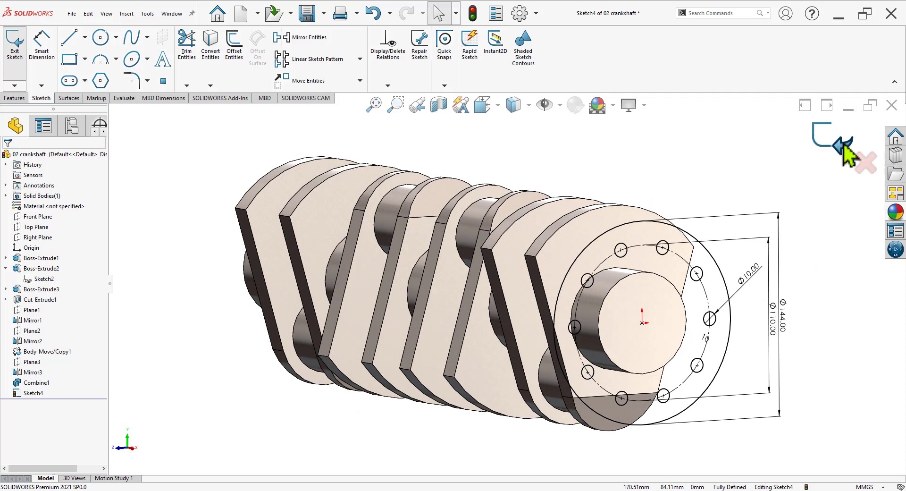
{"action": "scroll", "coordinate": [678, 327], "scroll_direction": "up", "scroll_amount": 5}
{"action": "scroll", "coordinate": [678, 327], "scroll_direction": "down", "scroll_amount": 3}
{"action": "middle_click_drag", "start_coordinate": [678, 327], "coordinate": [693, 368]}
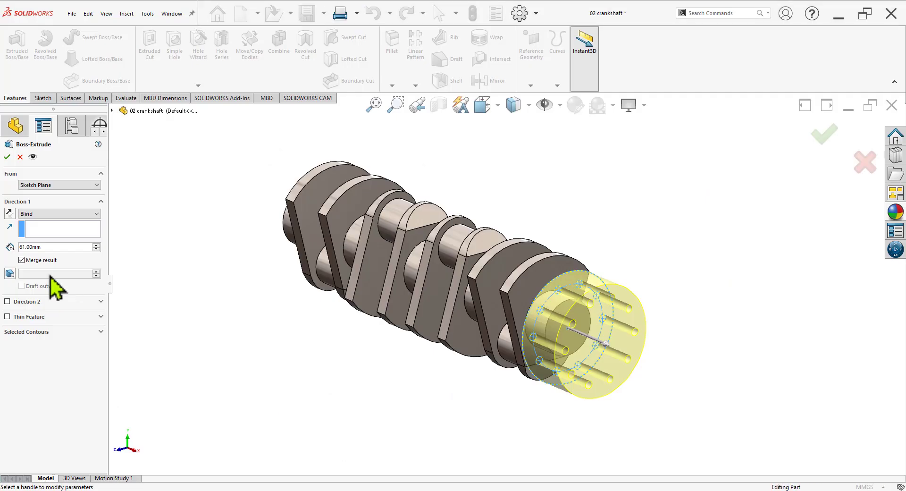
{"action": "type", "text": "15"}
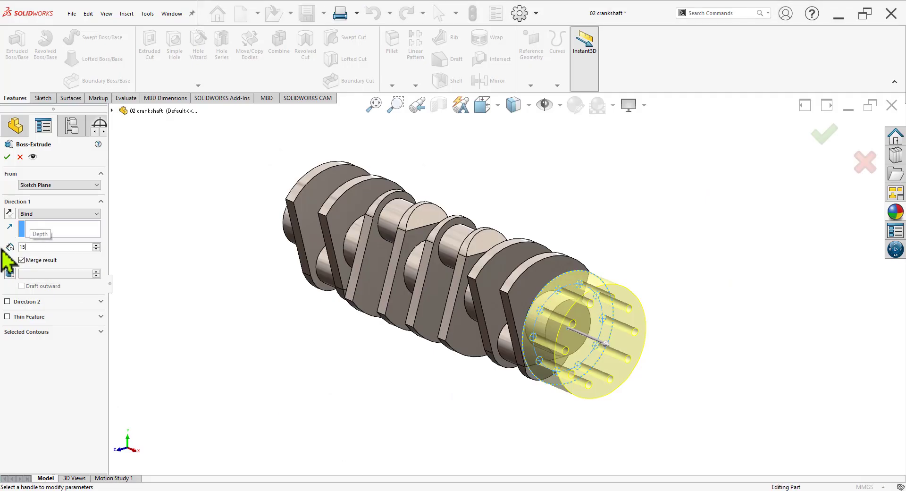
{"action": "key", "text": "Return"}
{"action": "left_click", "coordinate": [8, 157]}
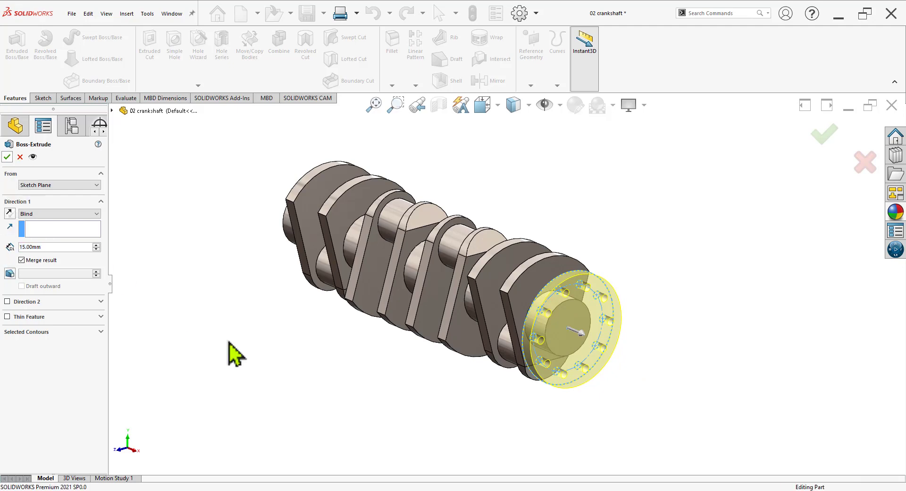
{"action": "mouse_move", "coordinate": [394, 394]}
{"action": "middle_mouse_down"}
{"action": "mouse_move", "coordinate": [441, 359]}
{"action": "mouse_move", "coordinate": [469, 380]}
{"action": "mouse_move", "coordinate": [425, 384]}
{"action": "mouse_move", "coordinate": [485, 380]}
{"action": "mouse_move", "coordinate": [483, 410]}
{"action": "mouse_move", "coordinate": [430, 378]}
{"action": "mouse_move", "coordinate": [390, 388]}
{"action": "mouse_move", "coordinate": [390, 418]}
{"action": "middle_mouse_up"}
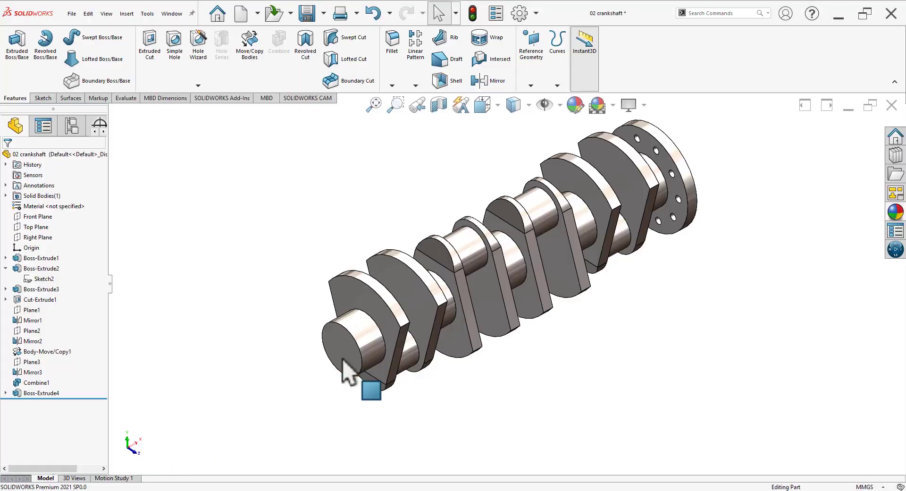
Sketch a Ø32 circle centred on the crankshaft's opposite end face
{"action": "left_click", "coordinate": [350, 372]}
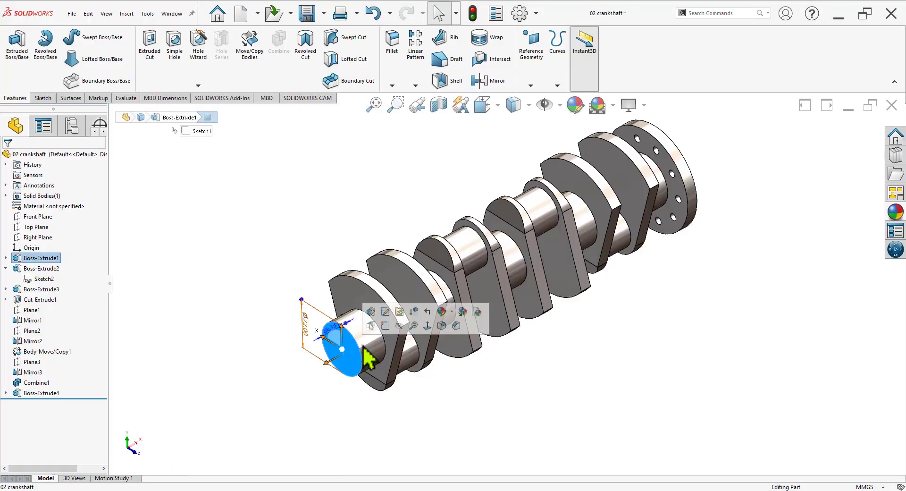
{"action": "left_click", "coordinate": [388, 329]}
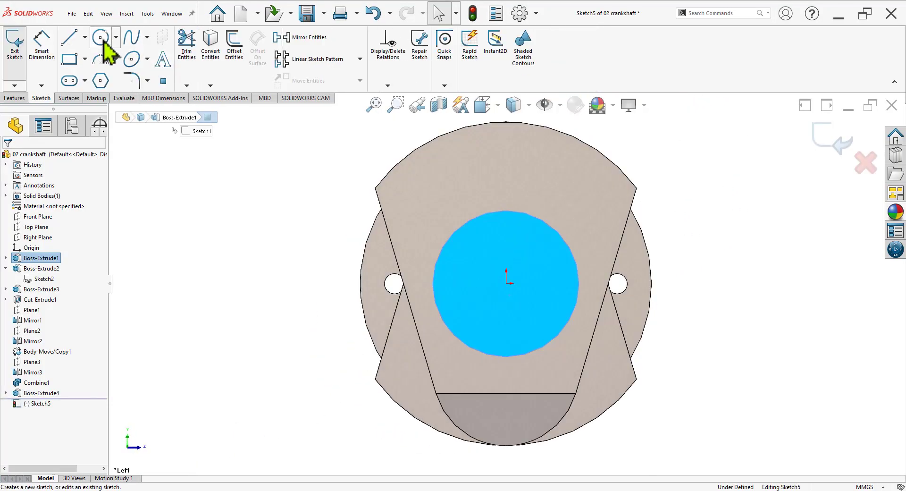
{"action": "left_click", "coordinate": [101, 38]}
{"action": "left_click", "coordinate": [506, 283]}
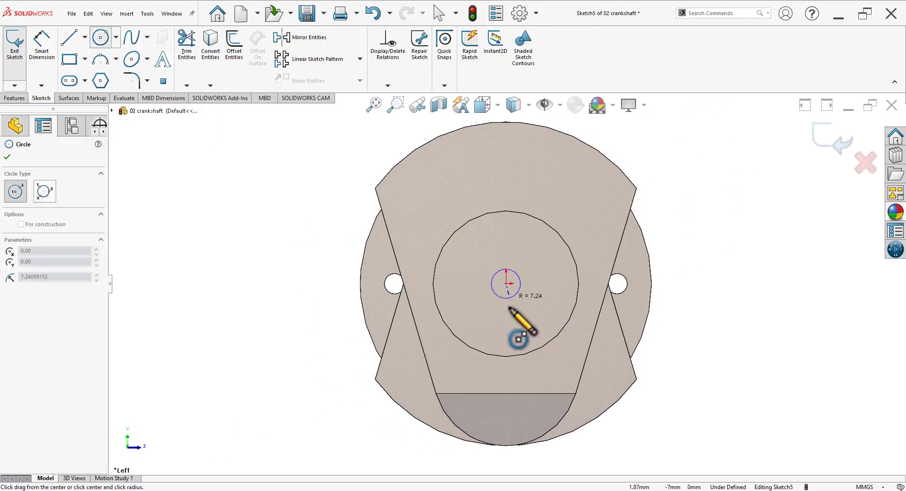
{"action": "left_click", "coordinate": [517, 316]}
{"action": "left_click", "coordinate": [42, 45]}
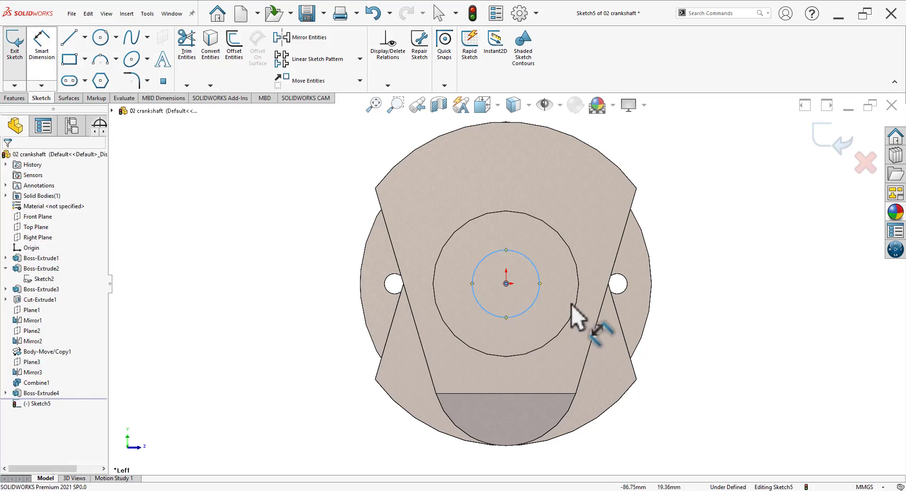
{"action": "left_click", "coordinate": [540, 283]}
{"action": "left_click", "coordinate": [710, 307]}
{"action": "type", "text": "32"}
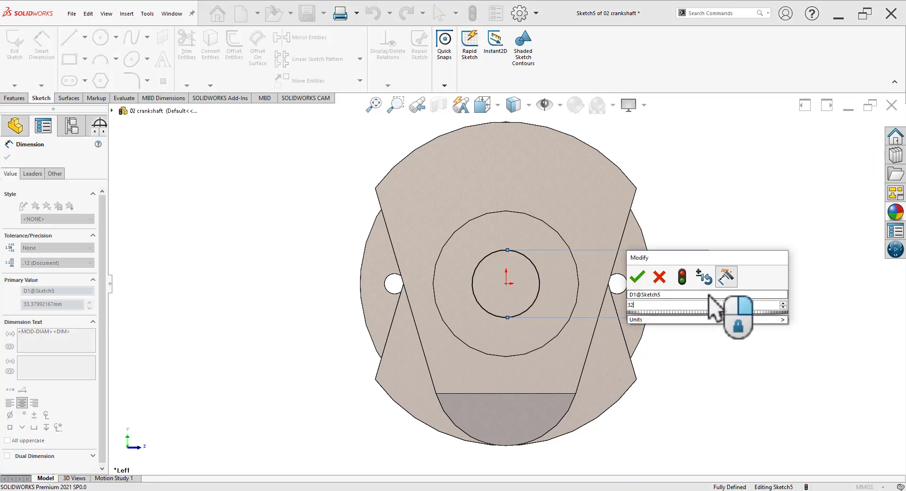
{"action": "key", "text": "Return"}
Extrude the Ø32 circle 80 mm blind into the front end shaft
{"action": "left_click", "coordinate": [820, 143]}
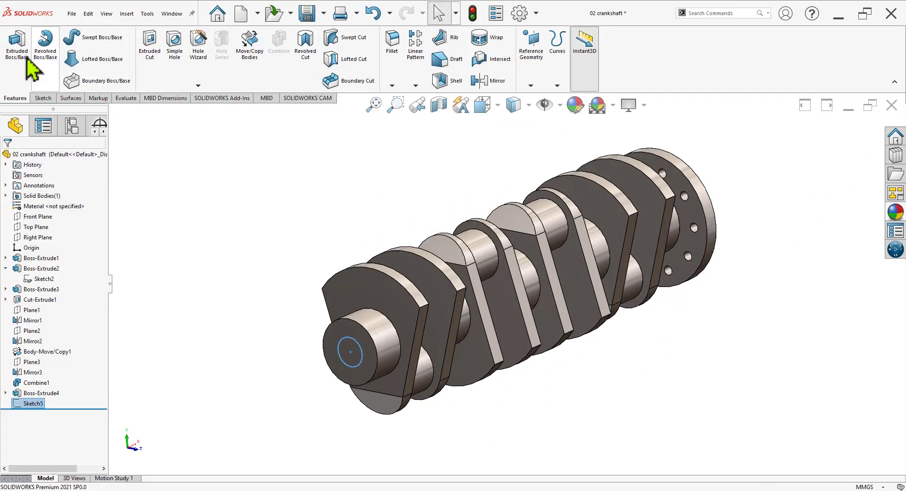
{"action": "left_click", "coordinate": [22, 47]}
{"action": "type", "text": "80"}
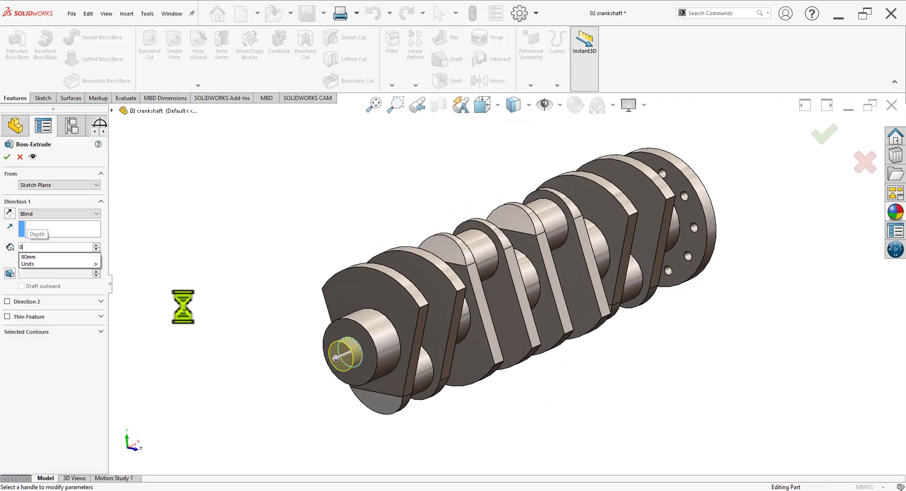
{"action": "key", "text": "Return"}
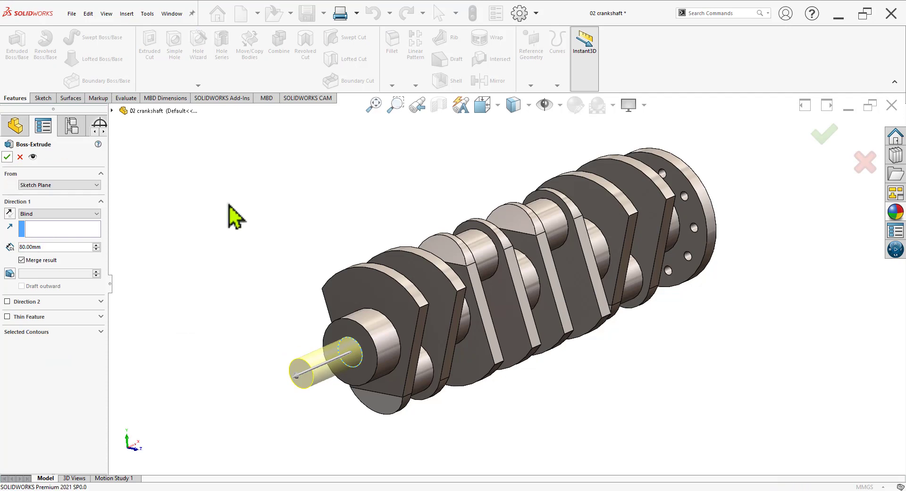
{"action": "key", "text": "Return"}
{"action": "mouse_move", "coordinate": [617, 414]}
{"action": "middle_mouse_down"}
{"action": "mouse_move", "coordinate": [626, 363]}
{"action": "mouse_move", "coordinate": [611, 370]}
{"action": "mouse_move", "coordinate": [634, 408]}
{"action": "middle_mouse_up"}
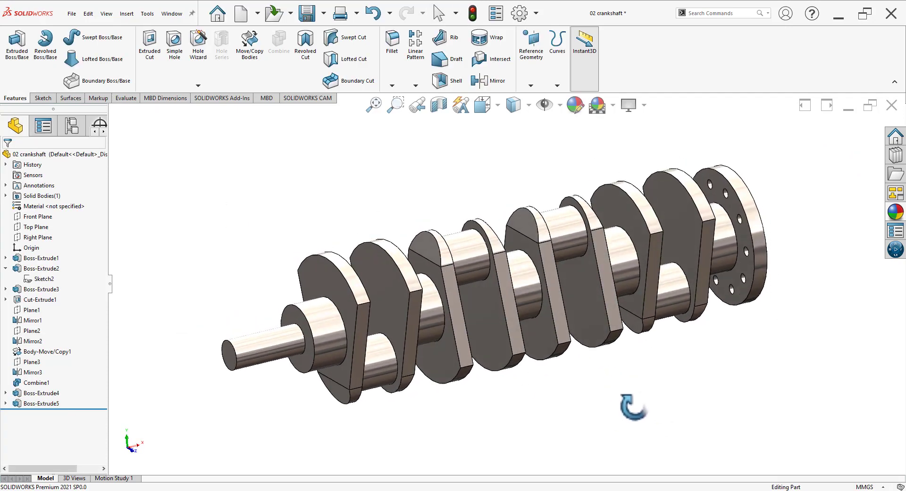
Try a fillet on the shaft-end edge, then abandon it
{"action": "key", "text": "alt+Tab"}
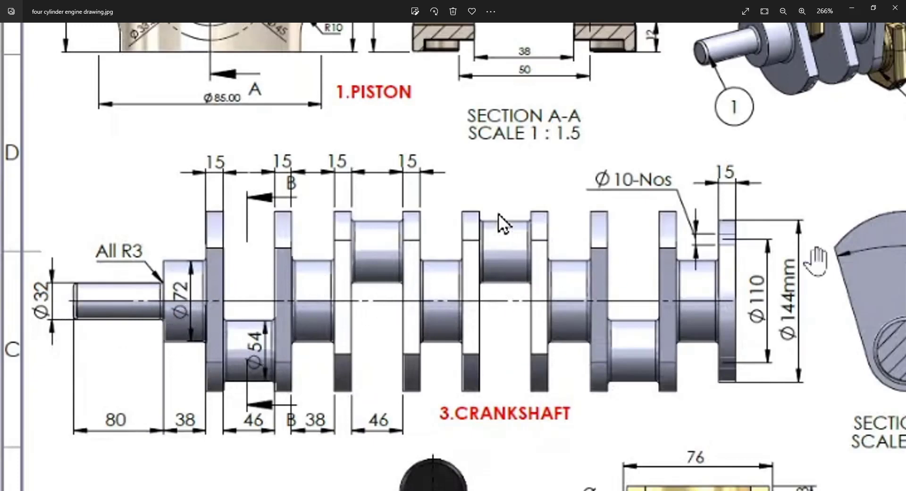
{"action": "key", "text": "alt+Tab"}
{"action": "middle_click_drag", "start_coordinate": [722, 386], "coordinate": [645, 372]}
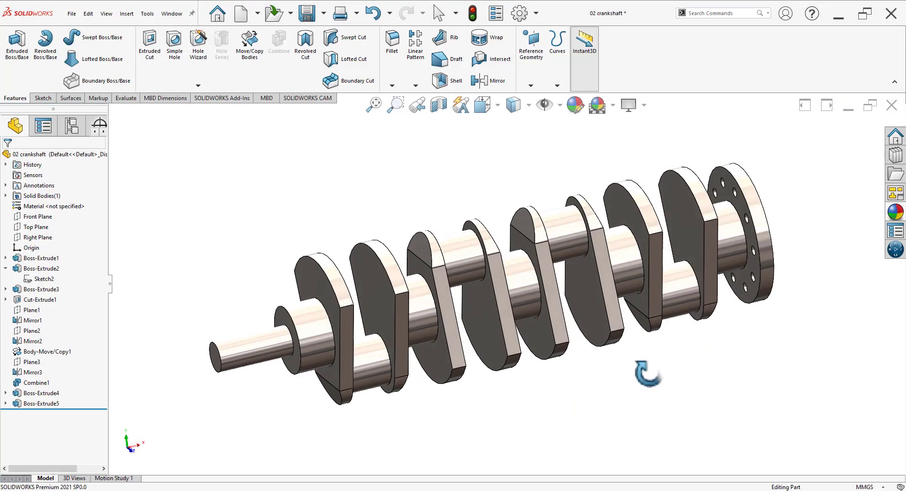
{"action": "left_click", "coordinate": [391, 42]}
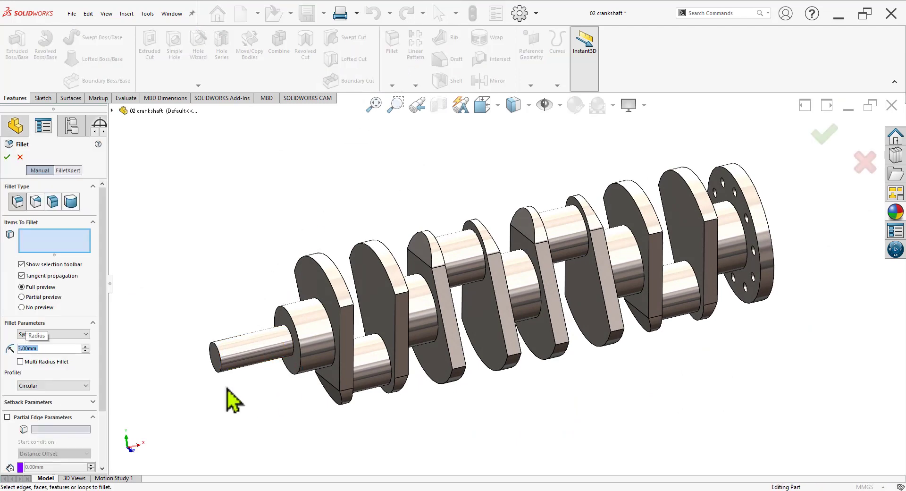
{"action": "left_click", "coordinate": [219, 372]}
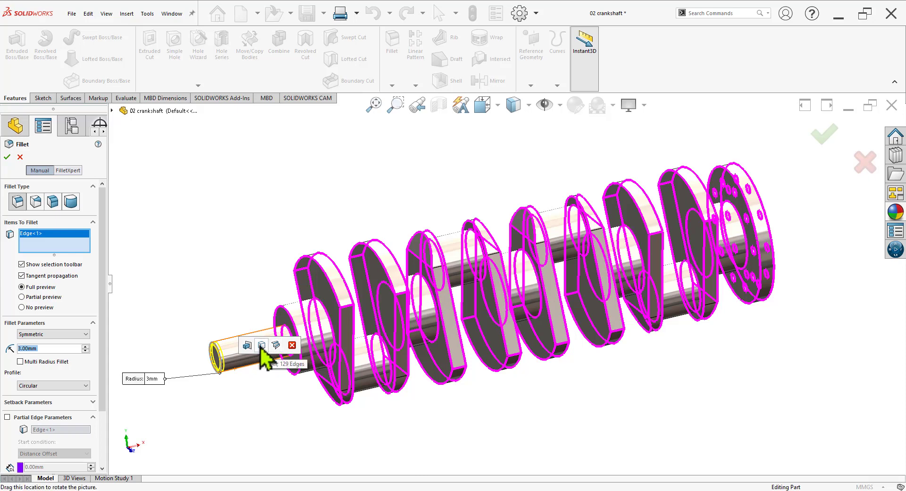
{"action": "key", "text": "Return"}
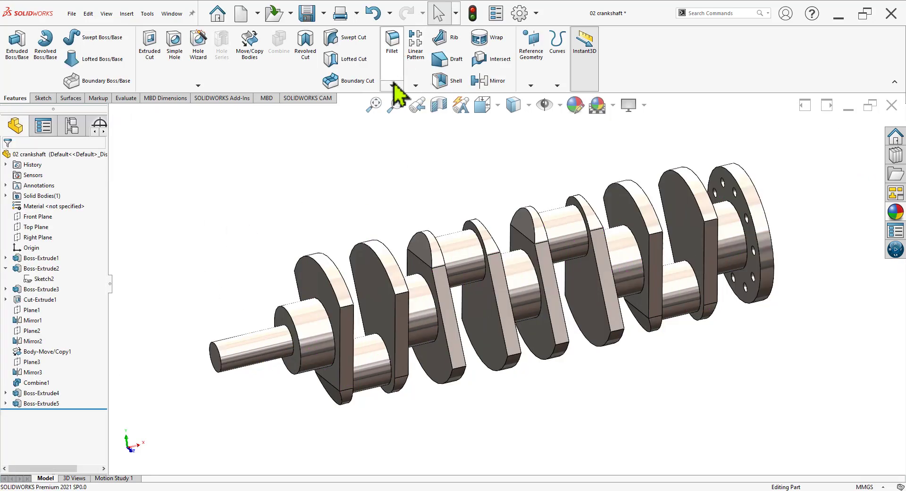
Fillet all concave journal-to-web edges with a 3 mm radius
{"action": "left_click", "coordinate": [393, 81]}
{"action": "scroll", "coordinate": [344, 381], "scroll_direction": "down", "scroll_amount": 2}
{"action": "key", "text": "alt+Tab"}
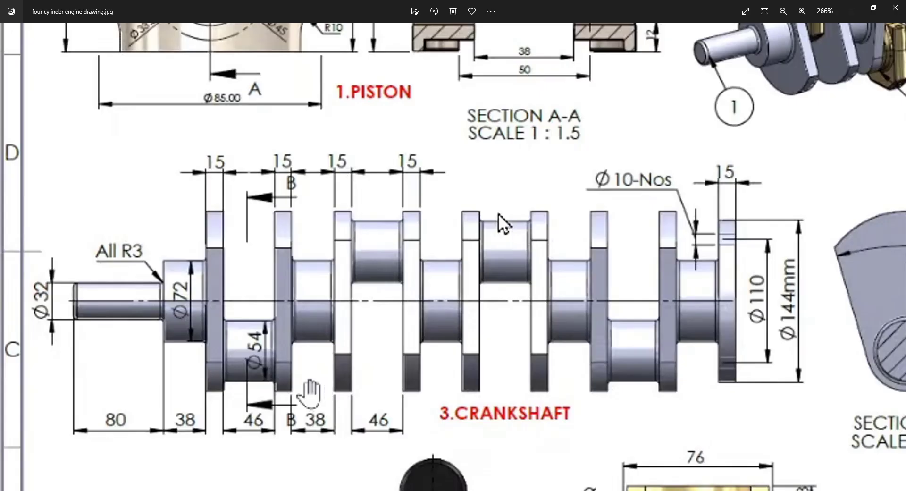
{"action": "key", "text": "alt+Tab"}
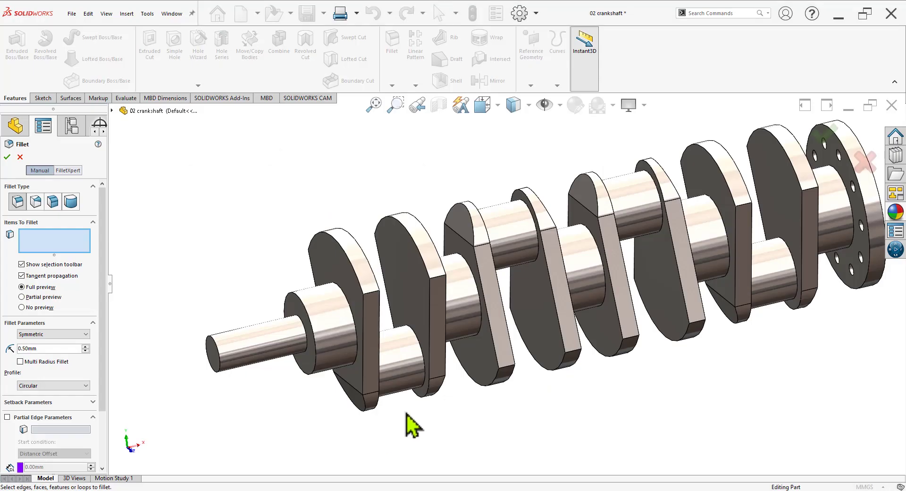
{"action": "left_click", "coordinate": [355, 361]}
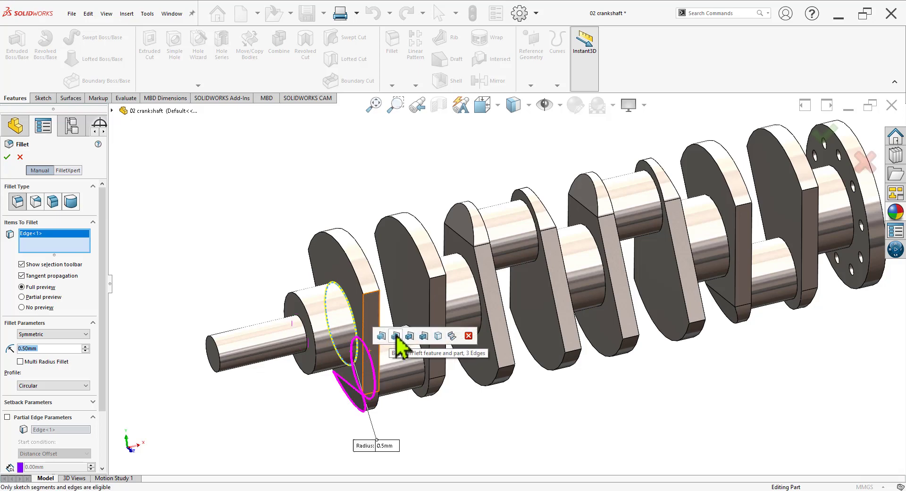
{"action": "left_click", "coordinate": [452, 335]}
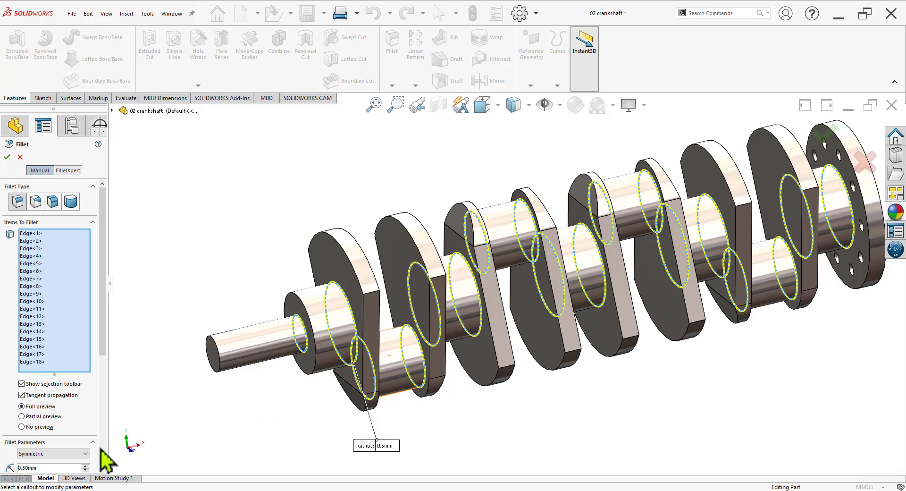
{"action": "scroll", "coordinate": [105, 370], "scroll_direction": "down", "scroll_amount": 2}
{"action": "left_click_drag", "start_coordinate": [52, 411], "coordinate": [2, 412]}
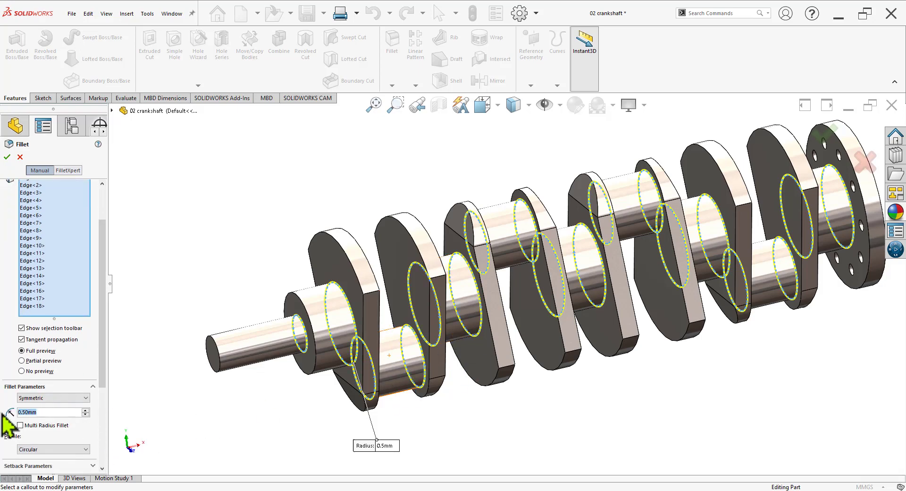
{"action": "type", "text": "3"}
{"action": "key", "text": "Return"}
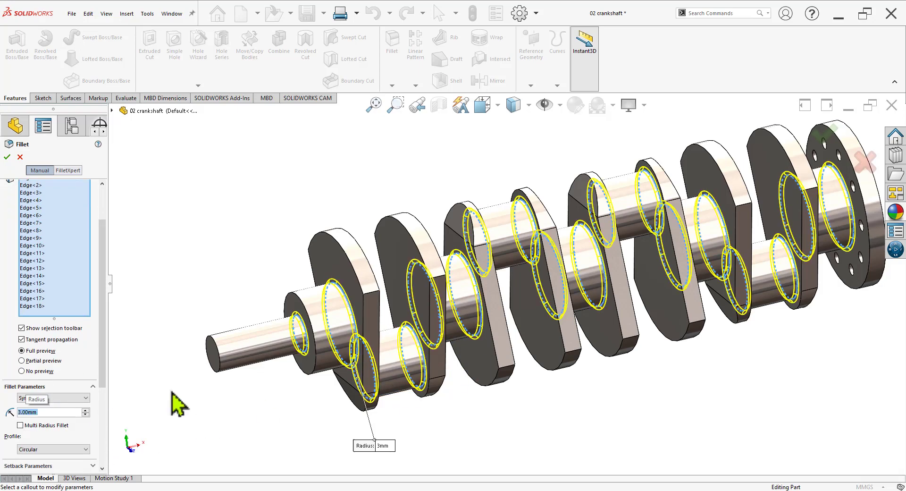
Include the front shaft-end edge in the 3 mm fillet and accept it
{"action": "mouse_move", "coordinate": [572, 390]}
{"action": "middle_mouse_down"}
{"action": "mouse_move", "coordinate": [624, 363]}
{"action": "mouse_move", "coordinate": [602, 394]}
{"action": "middle_mouse_up"}
{"action": "left_click", "coordinate": [215, 341]}
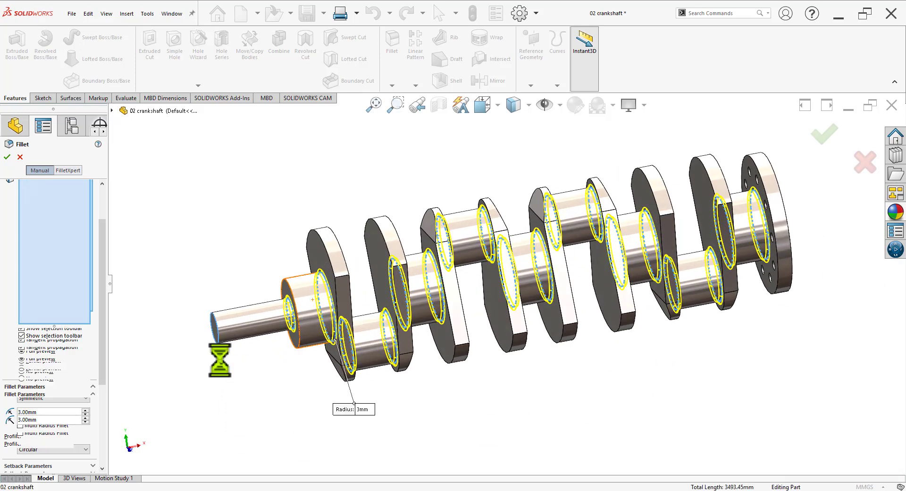
{"action": "mouse_move", "coordinate": [446, 375]}
{"action": "middle_mouse_down"}
{"action": "mouse_move", "coordinate": [449, 368]}
{"action": "mouse_move", "coordinate": [450, 376]}
{"action": "middle_mouse_up"}
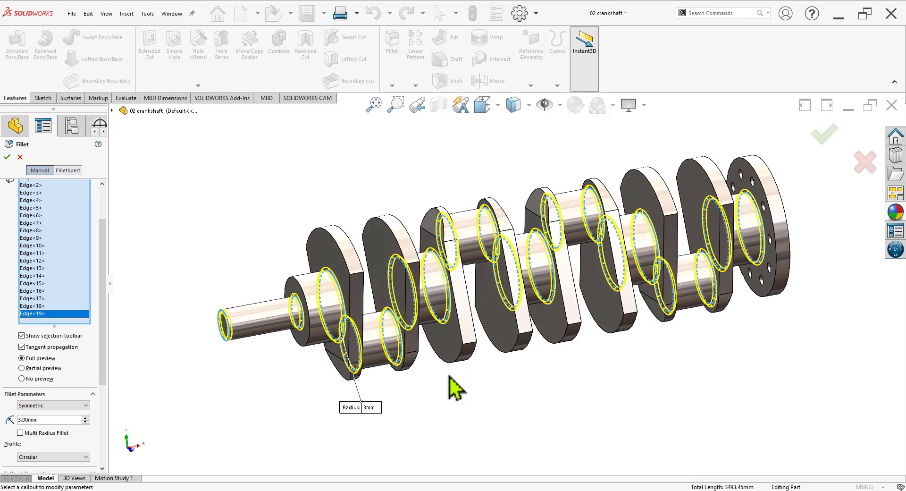
{"action": "key", "text": "alt+Tab"}
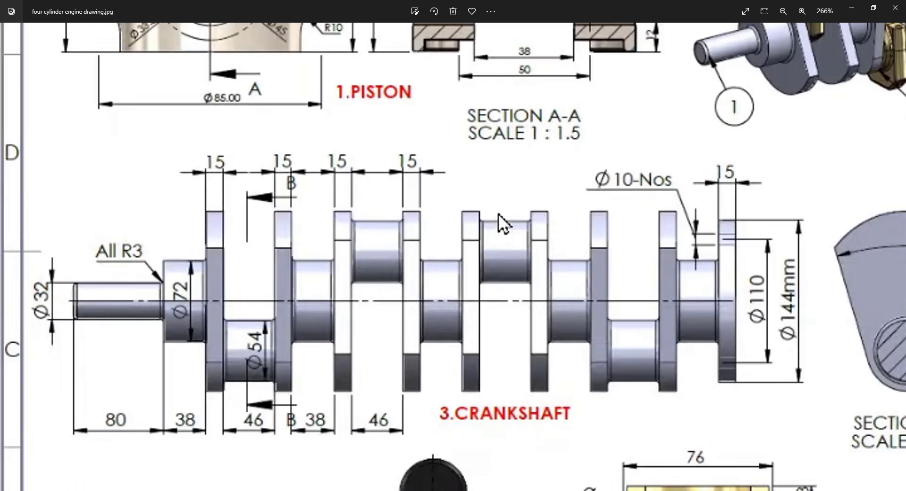
{"action": "key", "text": "alt+Tab"}
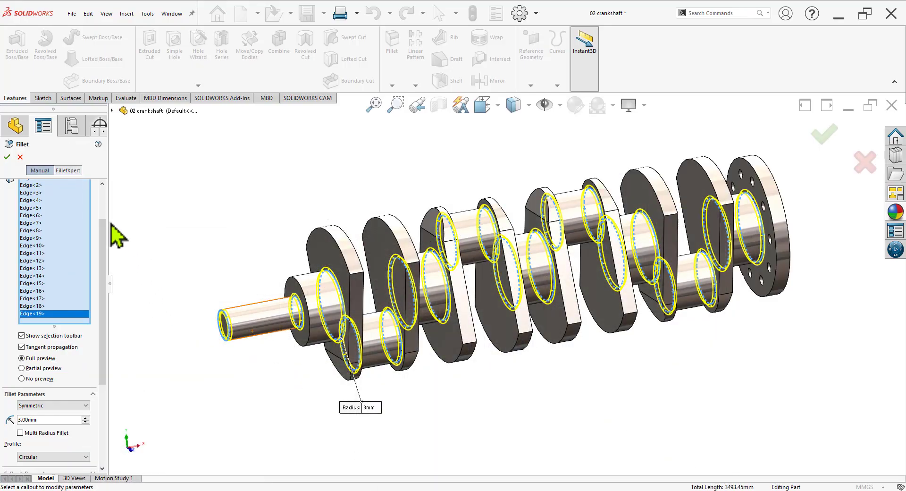
{"action": "left_click", "coordinate": [8, 157]}
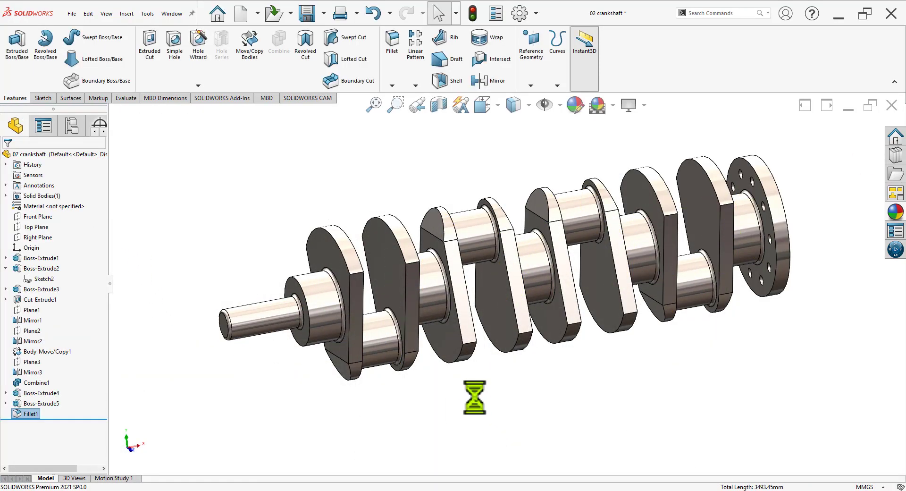
Start another fillet with a 10 mm radius
{"action": "mouse_move", "coordinate": [475, 394]}
{"action": "middle_mouse_down"}
{"action": "mouse_move", "coordinate": [523, 342]}
{"action": "mouse_move", "coordinate": [531, 361]}
{"action": "mouse_move", "coordinate": [545, 361]}
{"action": "mouse_move", "coordinate": [523, 381]}
{"action": "mouse_move", "coordinate": [538, 377]}
{"action": "mouse_move", "coordinate": [530, 320]}
{"action": "middle_mouse_up"}
{"action": "scroll", "coordinate": [415, 168], "scroll_direction": "up", "scroll_amount": 2}
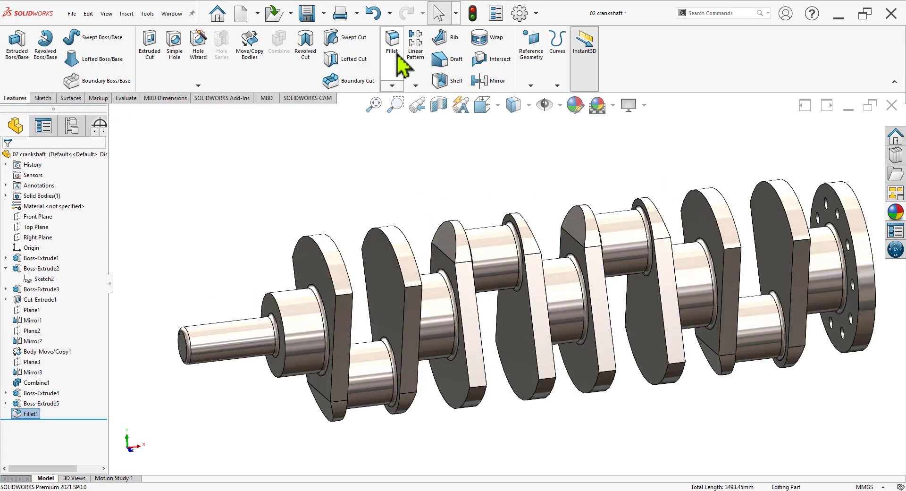
{"action": "right_click_drag", "start_coordinate": [320, 346], "coordinate": [330, 326]}
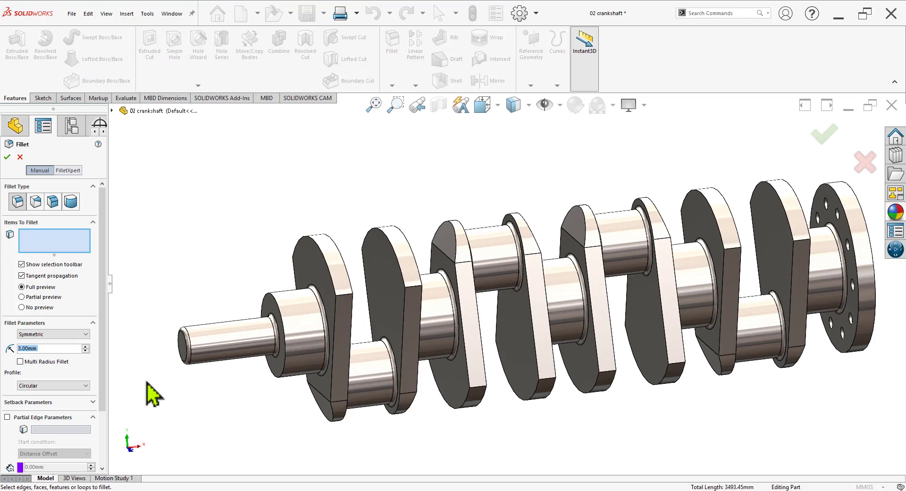
{"action": "type", "text": "10"}
{"action": "key", "text": "Return"}
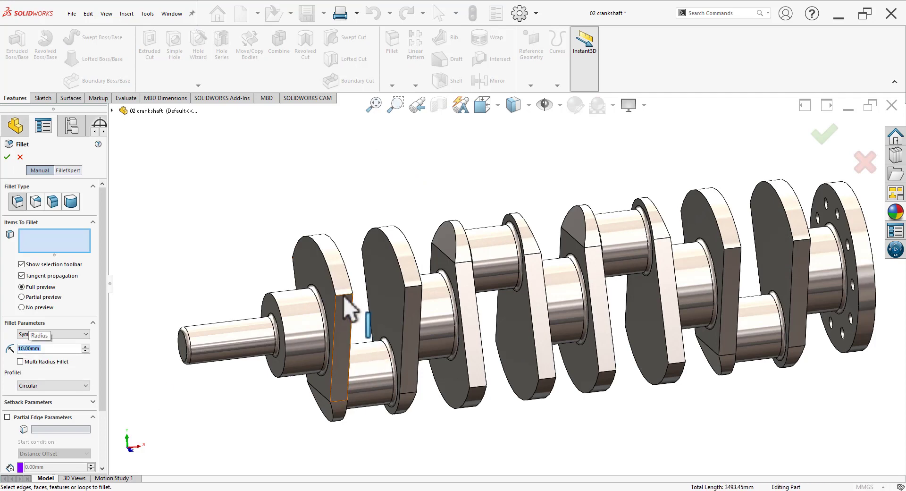
Select the edges of the first crank webs for the 10 mm fillet
{"action": "left_click", "coordinate": [347, 296]}
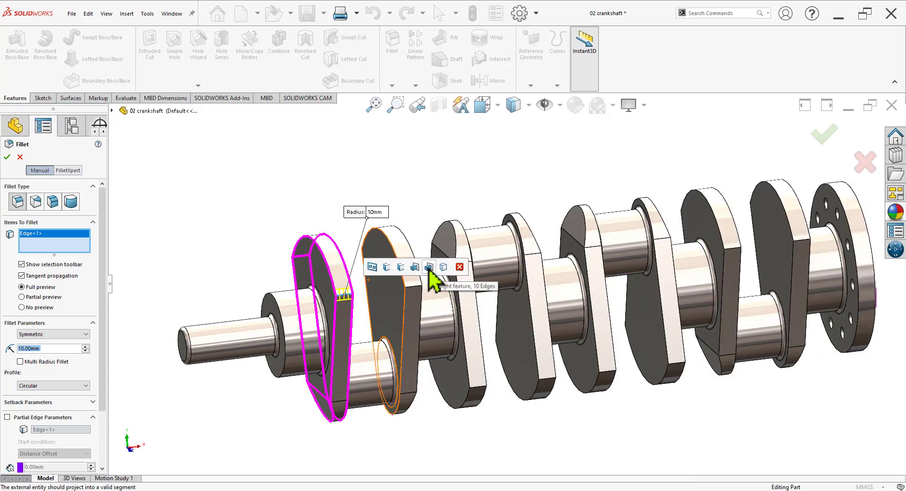
{"action": "left_click", "coordinate": [391, 272]}
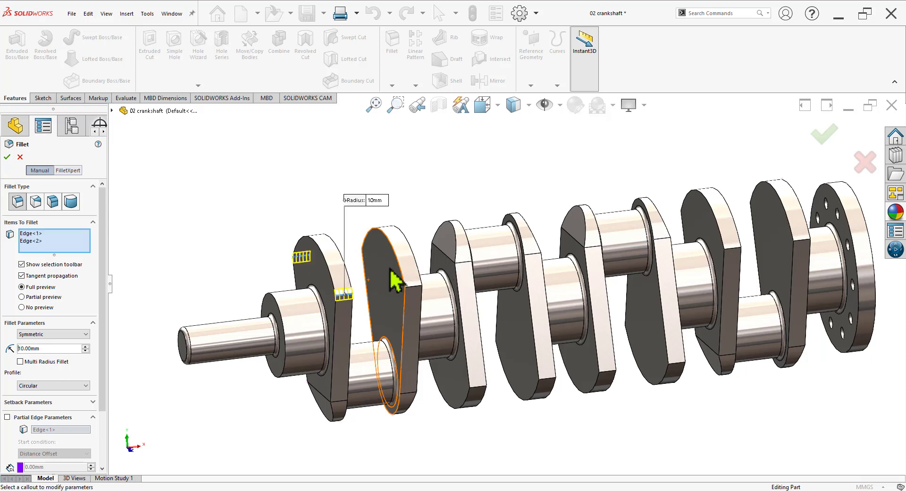
{"action": "left_click", "coordinate": [417, 296]}
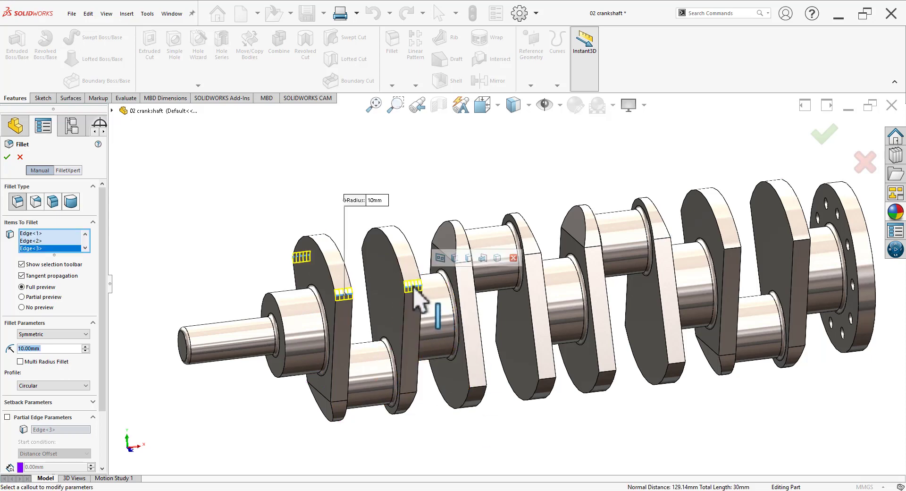
{"action": "left_click", "coordinate": [455, 257]}
{"action": "scroll", "coordinate": [484, 236], "scroll_direction": "down", "scroll_amount": 2}
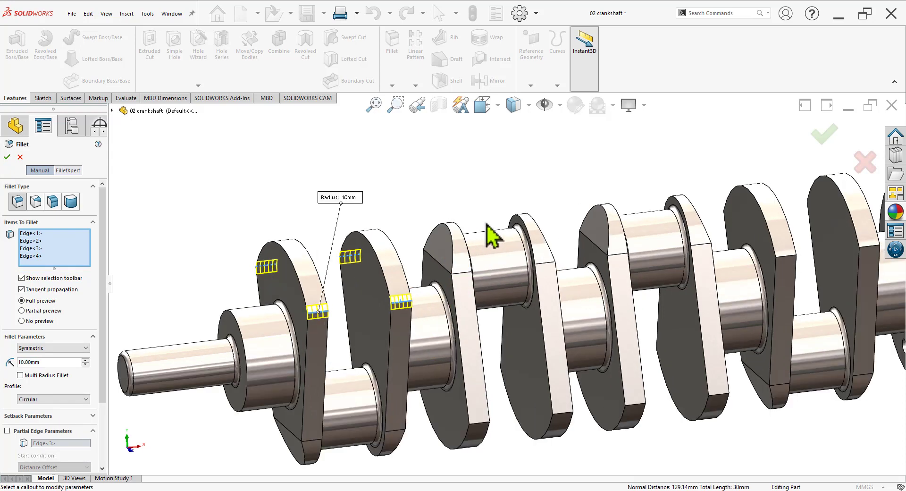
{"action": "left_click", "coordinate": [482, 424]}
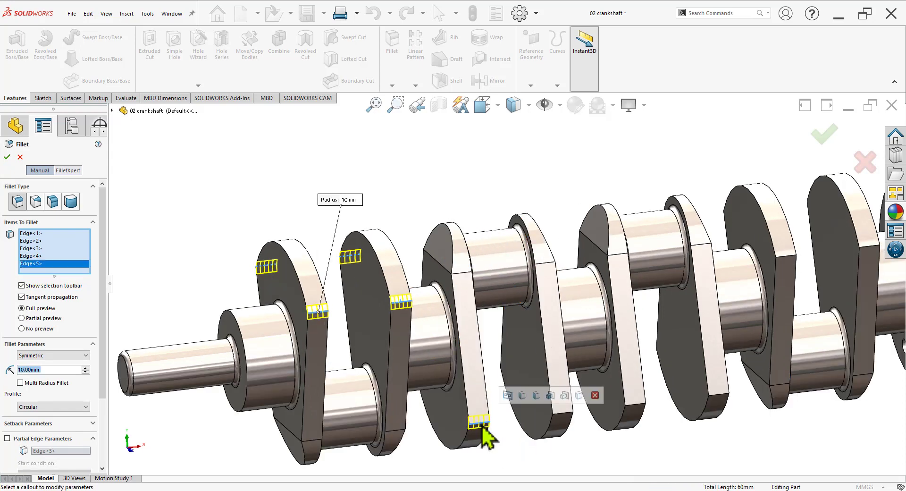
{"action": "left_click", "coordinate": [523, 397]}
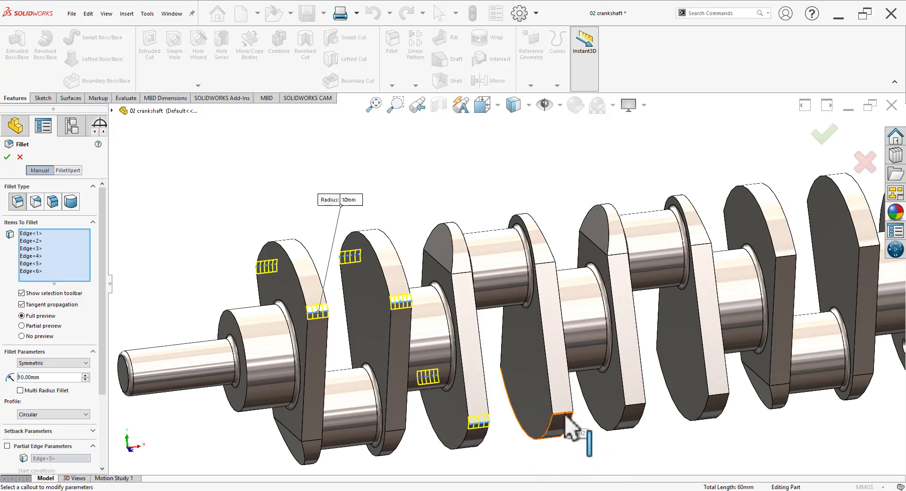
{"action": "left_click", "coordinate": [565, 416]}
{"action": "left_click", "coordinate": [510, 365]}
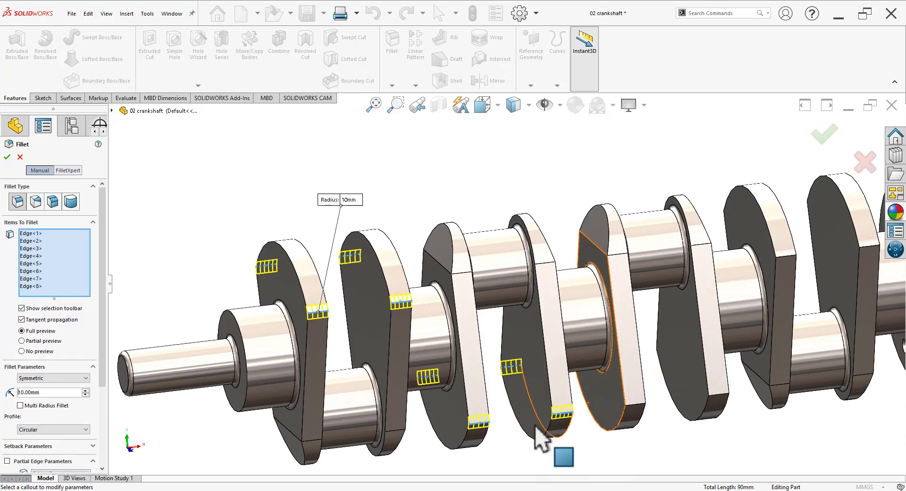
Add the web edges further along the crankshaft to the 10 mm fillet
{"action": "key", "text": "f"}
{"action": "scroll", "coordinate": [612, 370], "scroll_direction": "down", "scroll_amount": 3}
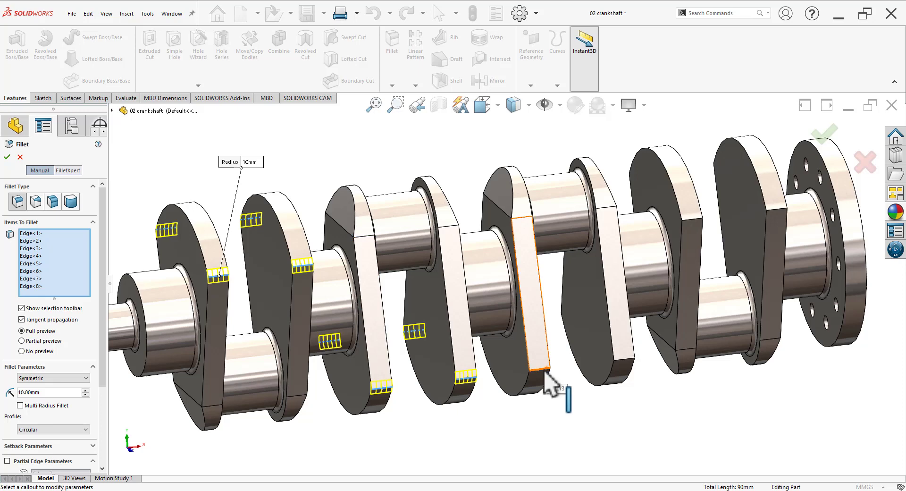
{"action": "left_click", "coordinate": [545, 372]}
{"action": "left_click", "coordinate": [585, 342]}
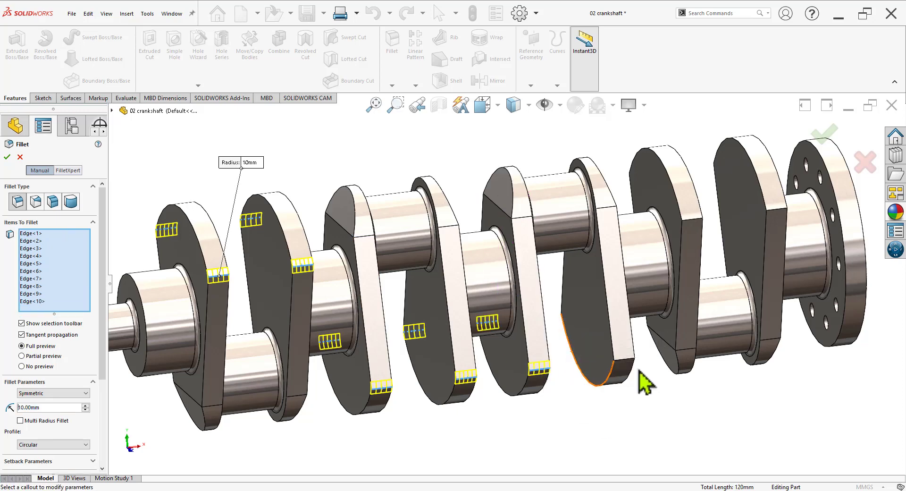
{"action": "left_click", "coordinate": [628, 362]}
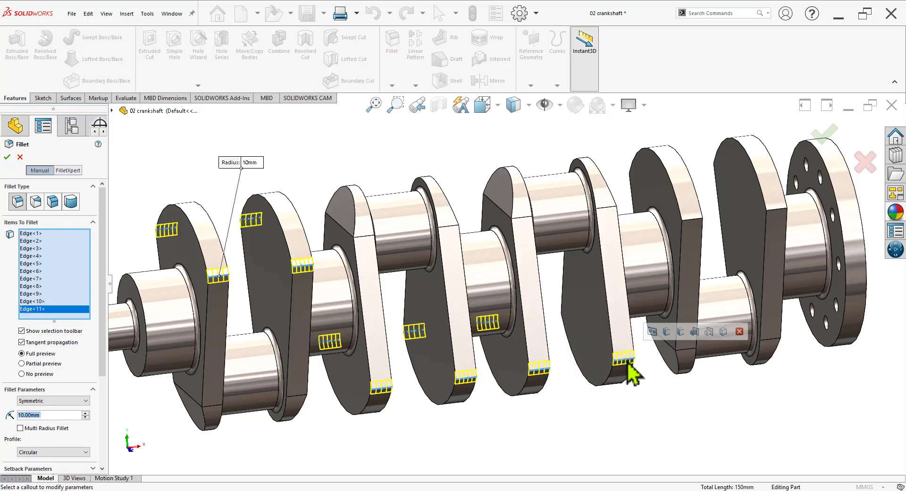
{"action": "left_click", "coordinate": [667, 331]}
{"action": "scroll", "coordinate": [675, 307], "scroll_direction": "up", "scroll_amount": 3}
{"action": "scroll", "coordinate": [556, 226], "scroll_direction": "down", "scroll_amount": 3}
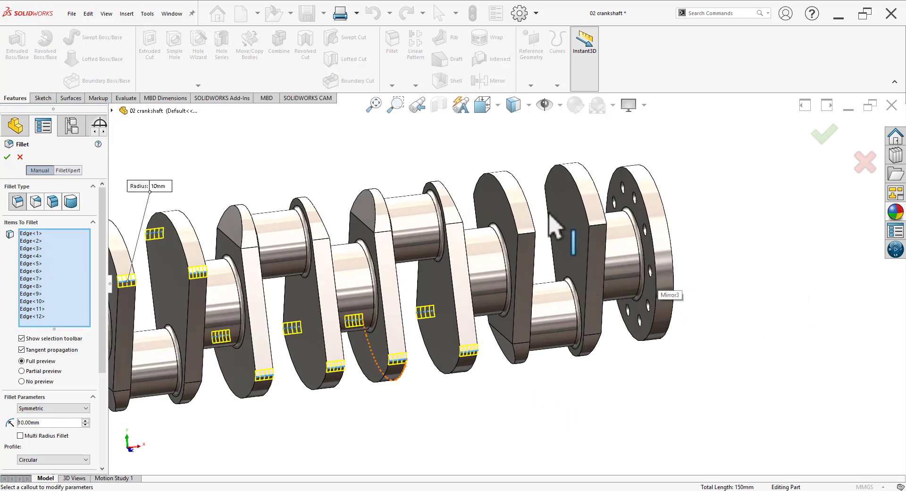
Add the final web and flange journal edges, then orbit to check the fillets
{"action": "left_click", "coordinate": [530, 234]}
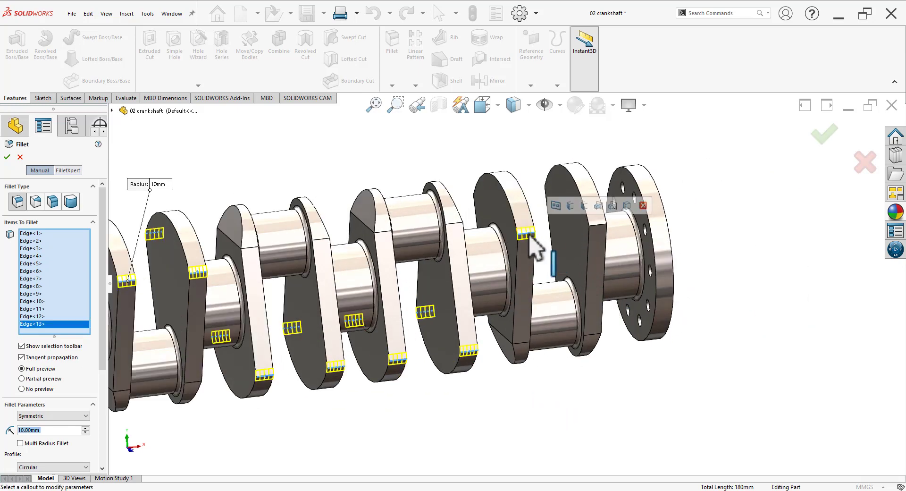
{"action": "left_click", "coordinate": [570, 205]}
{"action": "left_click", "coordinate": [609, 228]}
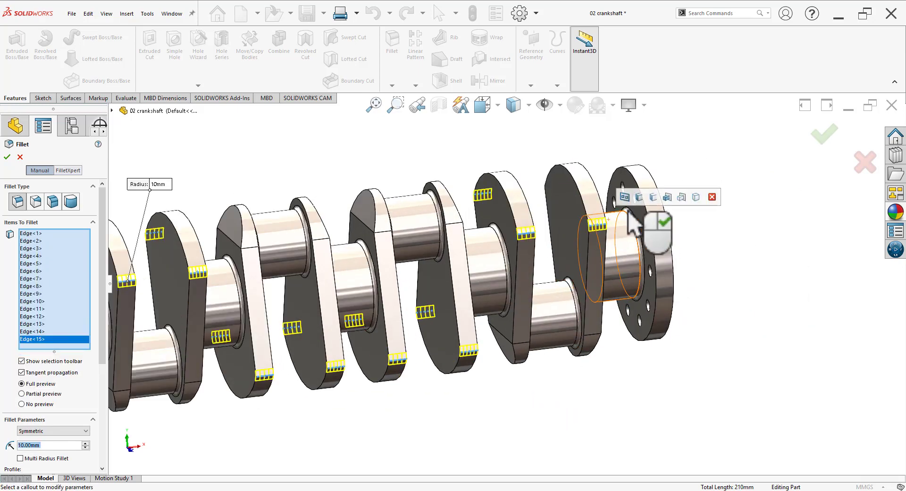
{"action": "left_click", "coordinate": [642, 202]}
{"action": "scroll", "coordinate": [370, 297], "scroll_direction": "up", "scroll_amount": 3}
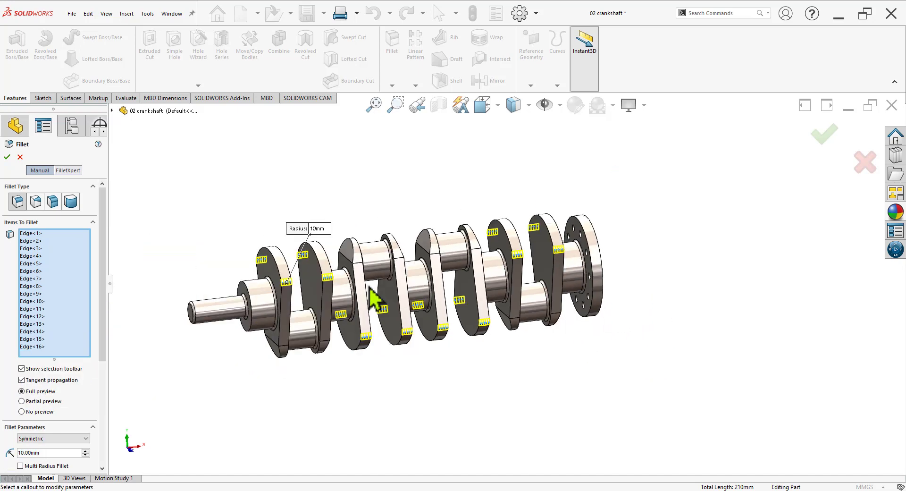
{"action": "mouse_move", "coordinate": [370, 297]}
{"action": "middle_mouse_down"}
{"action": "mouse_move", "coordinate": [486, 387]}
{"action": "mouse_move", "coordinate": [450, 361]}
{"action": "mouse_move", "coordinate": [477, 361]}
{"action": "mouse_move", "coordinate": [470, 370]}
{"action": "middle_mouse_up"}
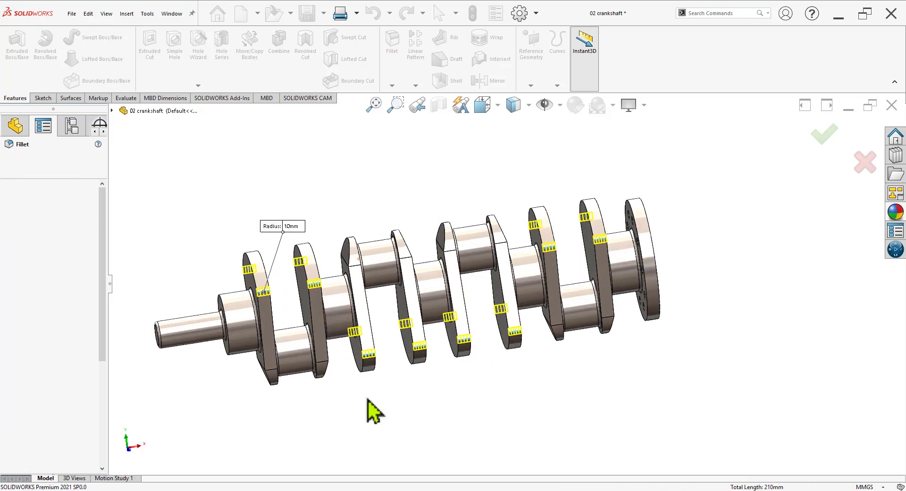
{"action": "scroll", "coordinate": [367, 410], "scroll_direction": "down", "scroll_amount": 3}
{"action": "mouse_move", "coordinate": [364, 394]}
{"action": "middle_mouse_down"}
{"action": "mouse_move", "coordinate": [370, 380]}
{"action": "mouse_move", "coordinate": [307, 371]}
{"action": "mouse_move", "coordinate": [330, 384]}
{"action": "mouse_move", "coordinate": [327, 391]}
{"action": "mouse_move", "coordinate": [415, 394]}
{"action": "middle_mouse_up"}
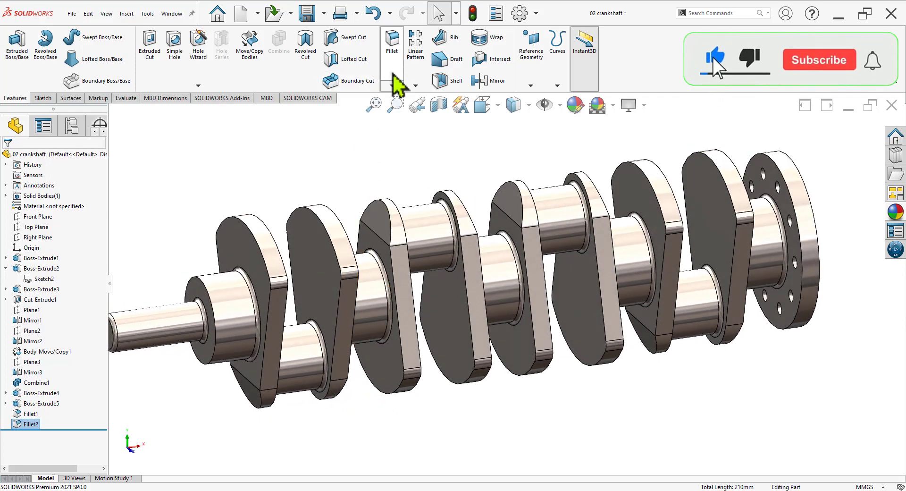
Start a 1 mm fillet and select the crank web outline edges and faces
{"action": "key", "text": "Return"}
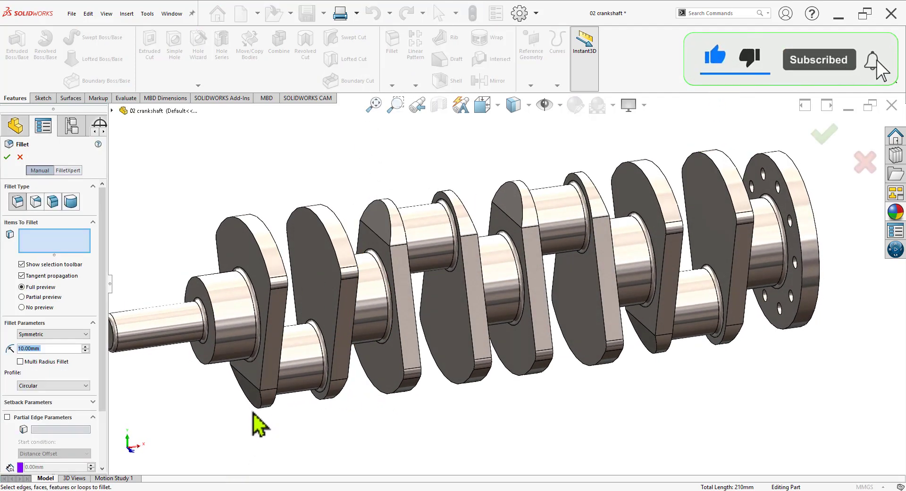
{"action": "type", "text": "1"}
{"action": "key", "text": "Return"}
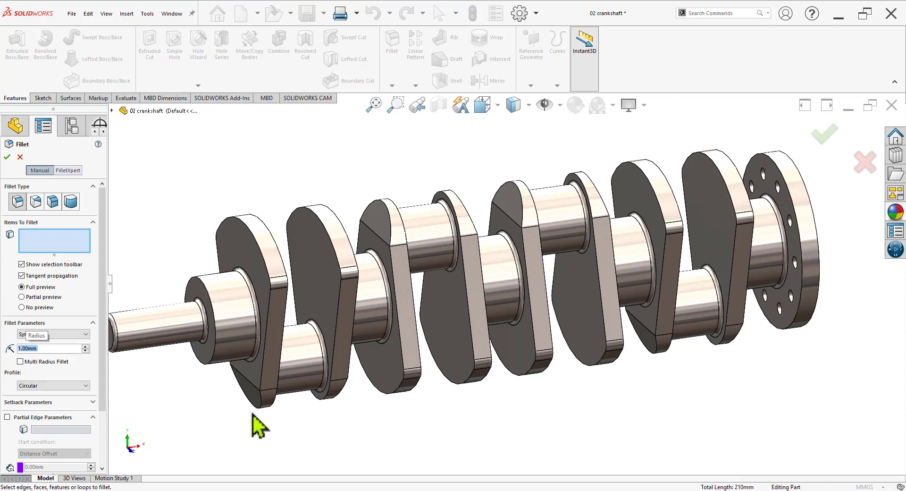
{"action": "left_click", "coordinate": [257, 393]}
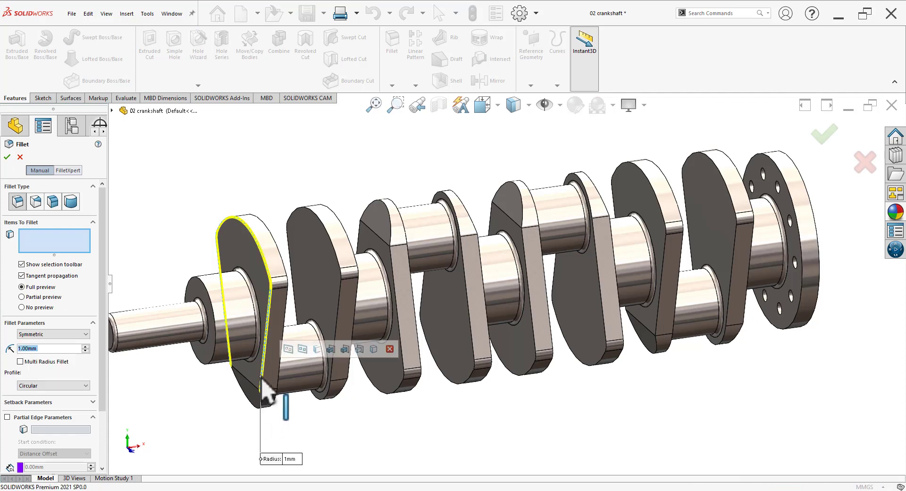
{"action": "scroll", "coordinate": [261, 465], "scroll_direction": "down", "scroll_amount": 3}
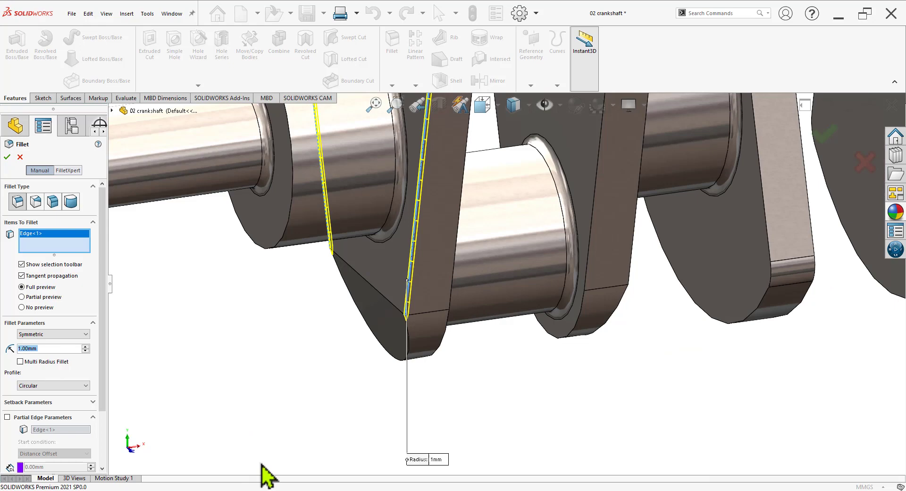
{"action": "left_click", "coordinate": [397, 364]}
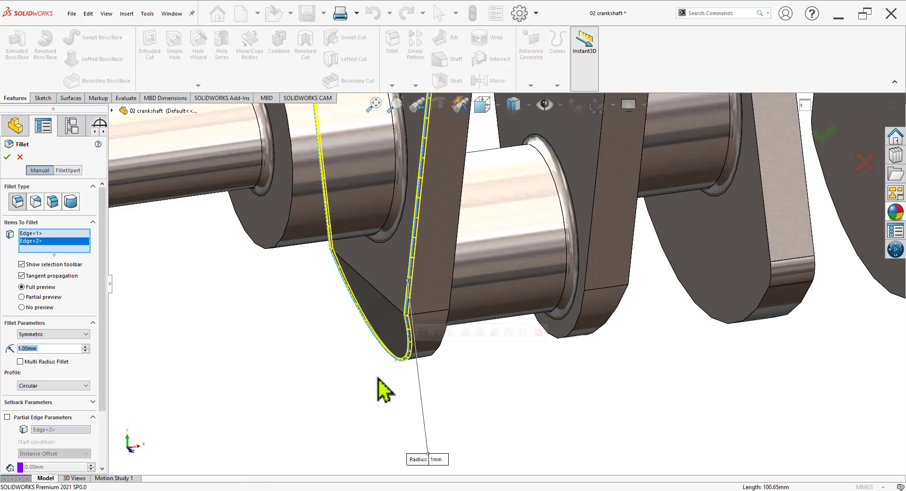
{"action": "left_click", "coordinate": [423, 332]}
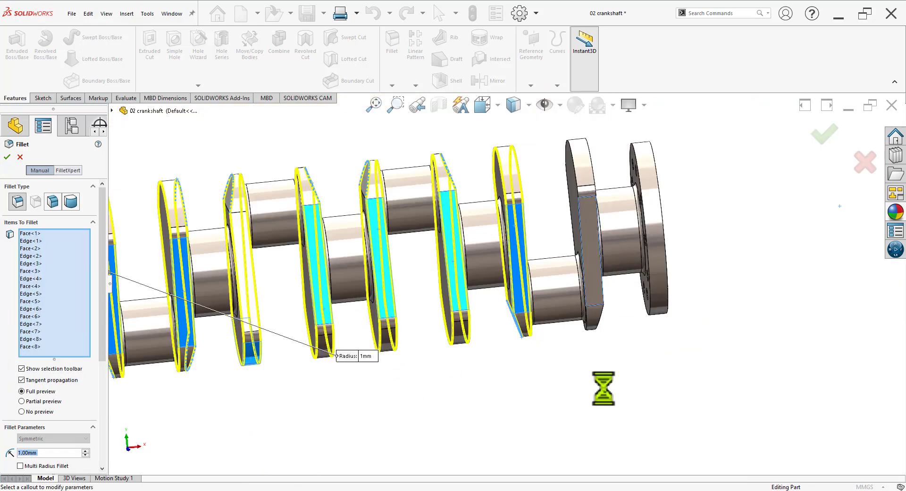
Check the web faces from the flange end and confirm the 1 mm Fillet3
{"action": "scroll", "coordinate": [603, 385], "scroll_direction": "down", "scroll_amount": 3}
{"action": "middle_click_drag", "start_coordinate": [574, 372], "coordinate": [547, 350]}
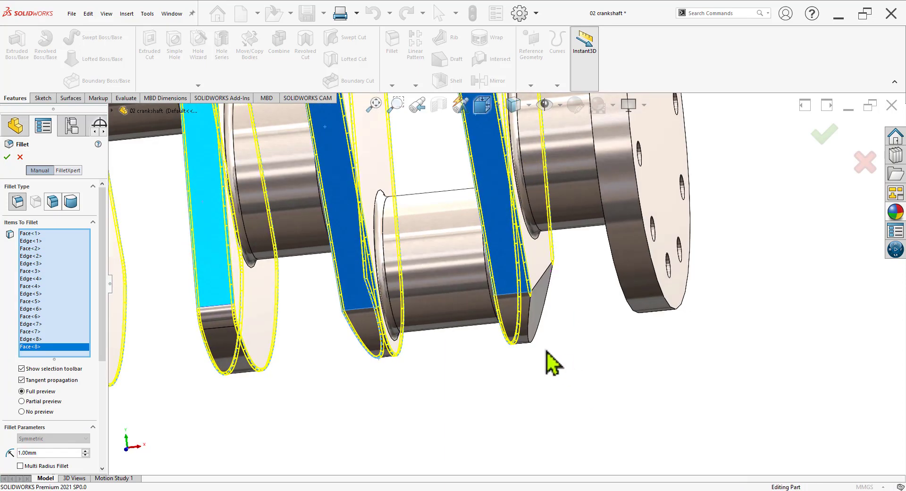
{"action": "scroll", "coordinate": [576, 397], "scroll_direction": "up", "scroll_amount": 3}
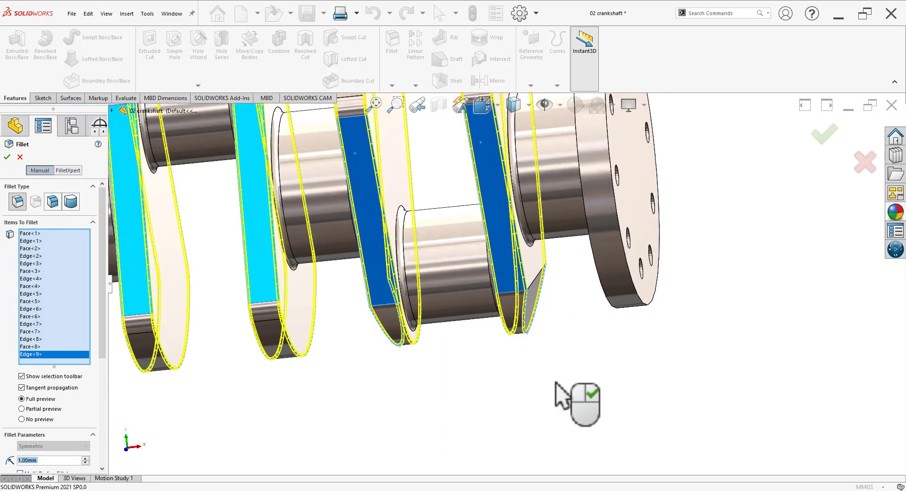
{"action": "scroll", "coordinate": [502, 410], "scroll_direction": "up", "scroll_amount": 2}
{"action": "scroll", "coordinate": [448, 384], "scroll_direction": "up", "scroll_amount": 2}
{"action": "middle_click_drag", "start_coordinate": [434, 359], "coordinate": [449, 372]}
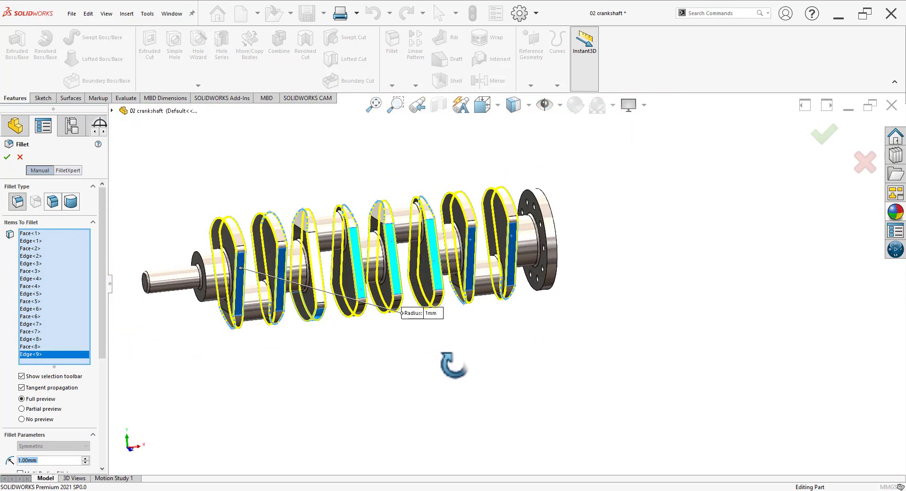
{"action": "scroll", "coordinate": [401, 164], "scroll_direction": "down", "scroll_amount": 3}
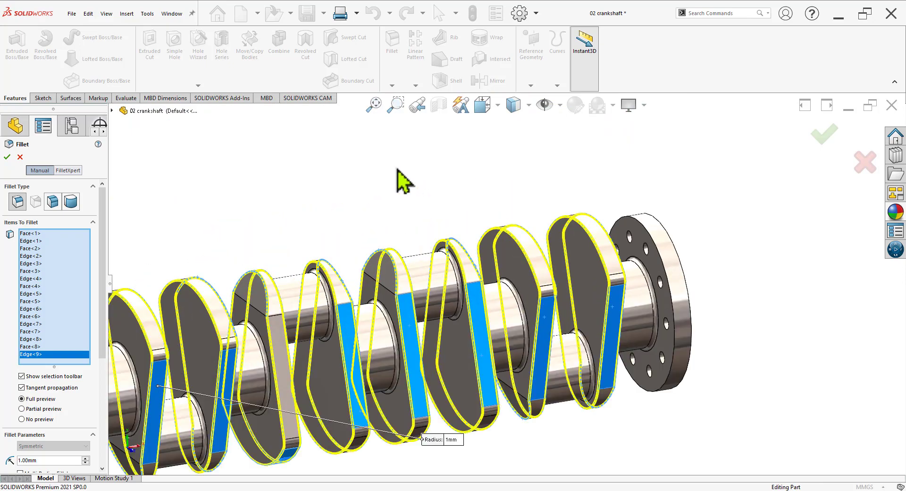
{"action": "left_click", "coordinate": [8, 157]}
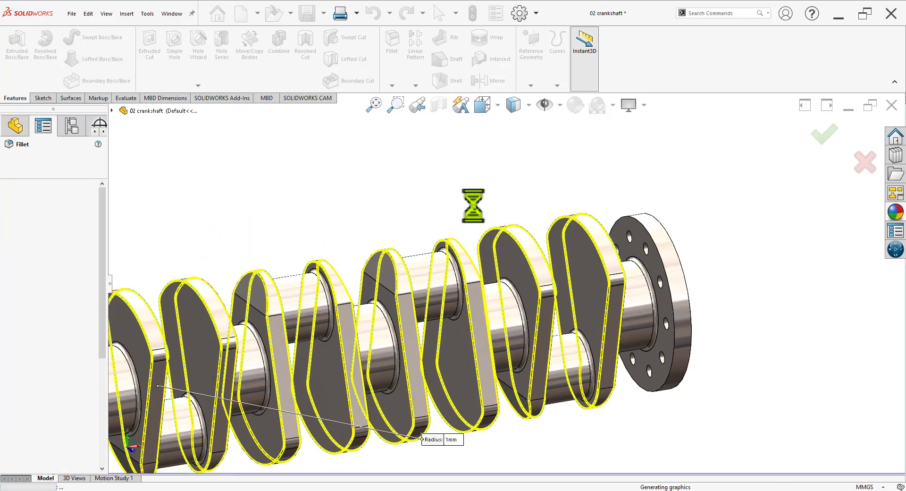
{"action": "mouse_move", "coordinate": [487, 217]}
{"action": "middle_mouse_down"}
{"action": "mouse_move", "coordinate": [506, 373]}
{"action": "mouse_move", "coordinate": [526, 357]}
{"action": "mouse_move", "coordinate": [516, 368]}
{"action": "mouse_move", "coordinate": [522, 356]}
{"action": "mouse_move", "coordinate": [477, 364]}
{"action": "mouse_move", "coordinate": [506, 311]}
{"action": "mouse_move", "coordinate": [448, 367]}
{"action": "mouse_move", "coordinate": [501, 319]}
{"action": "mouse_move", "coordinate": [542, 366]}
{"action": "middle_mouse_up"}
Browse the metal appearances, previewing Aluminum, Brass and Nickel
{"action": "key", "text": "f"}
{"action": "left_click", "coordinate": [613, 105]}
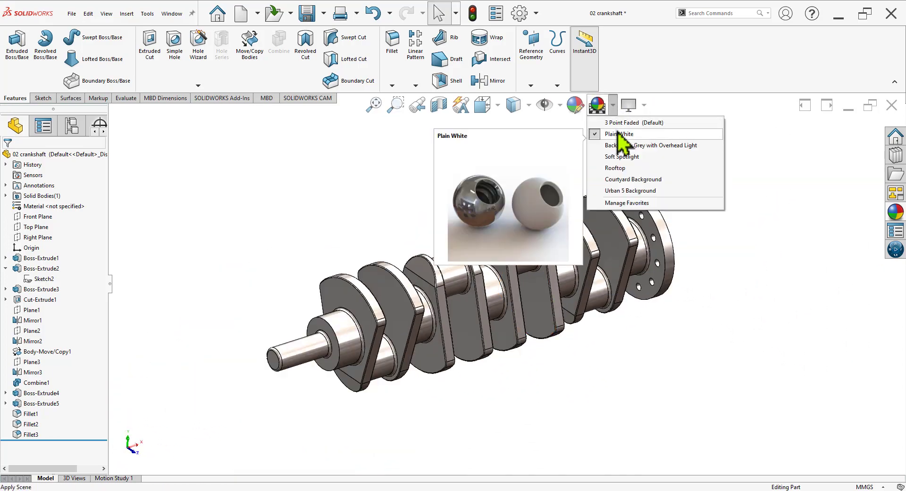
{"action": "scroll", "coordinate": [792, 245], "scroll_direction": "down", "scroll_amount": 2}
{"action": "left_click", "coordinate": [897, 214]}
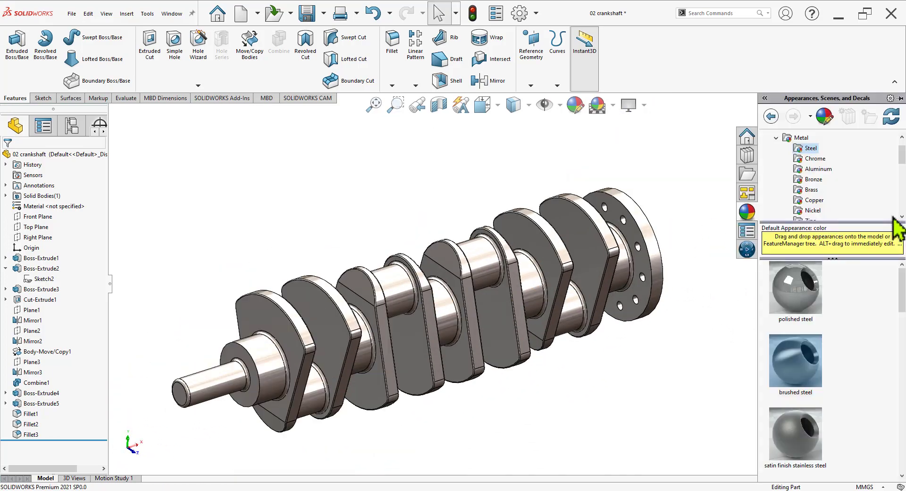
{"action": "left_click", "coordinate": [817, 169]}
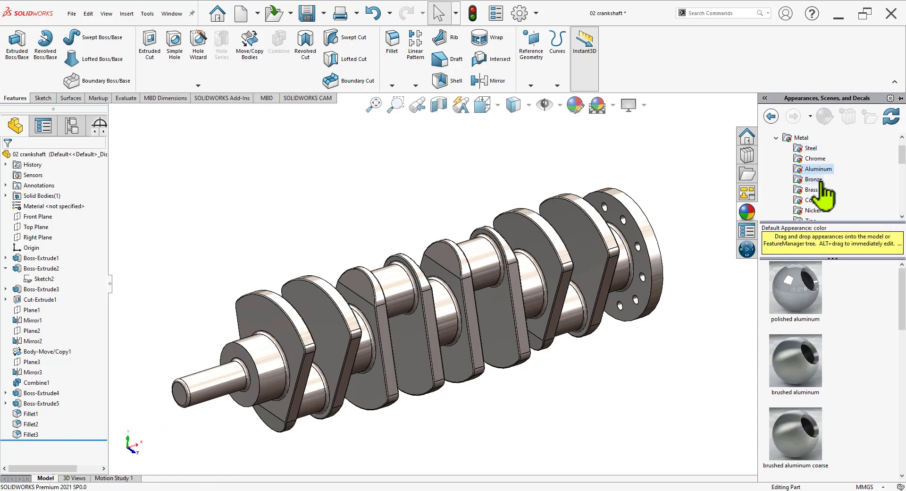
{"action": "left_click", "coordinate": [817, 189]}
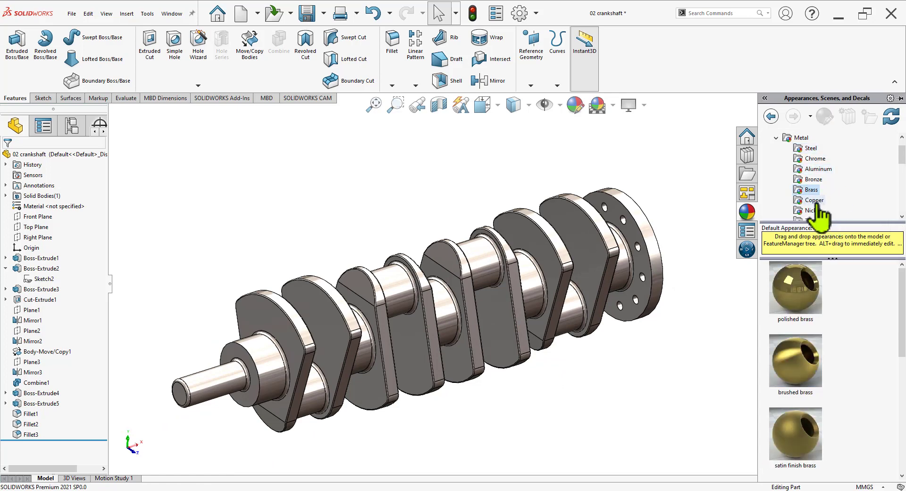
{"action": "left_click", "coordinate": [813, 210]}
Apply the polished chrome-nickel appearance to the crankshaft and inspect it
{"action": "left_click_drag", "start_coordinate": [797, 295], "coordinate": [523, 385]}
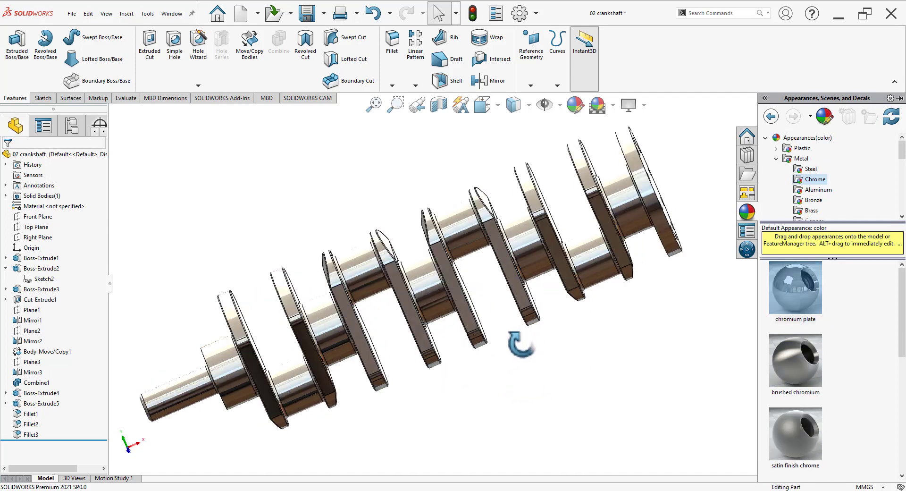
{"action": "middle_click_drag", "start_coordinate": [531, 349], "coordinate": [518, 373]}
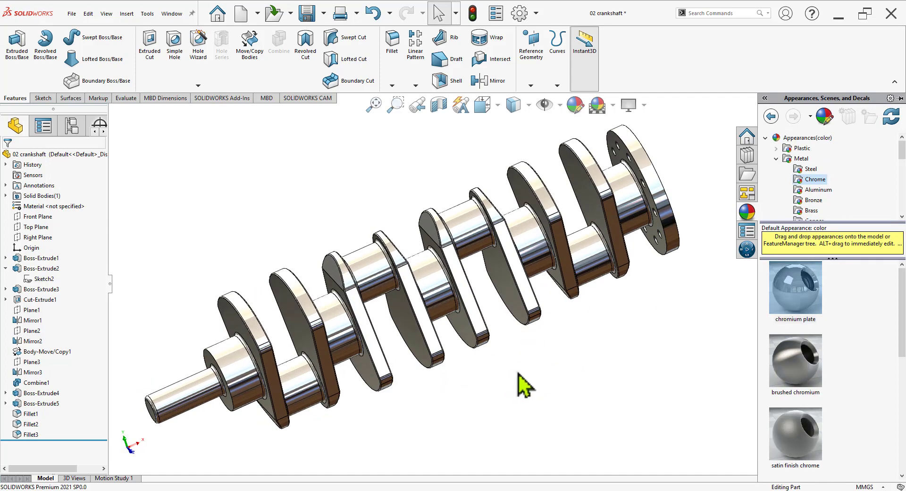
{"action": "scroll", "coordinate": [514, 367], "scroll_direction": "up", "scroll_amount": 3}
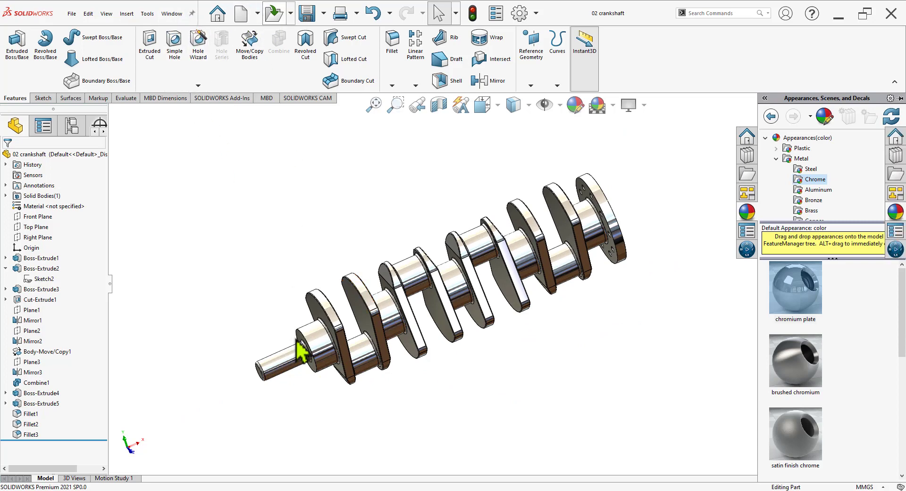
{"action": "key", "text": "ctrl+o"}
Open the 01 Piston part and orbit it
{"action": "left_click", "coordinate": [116, 71]}
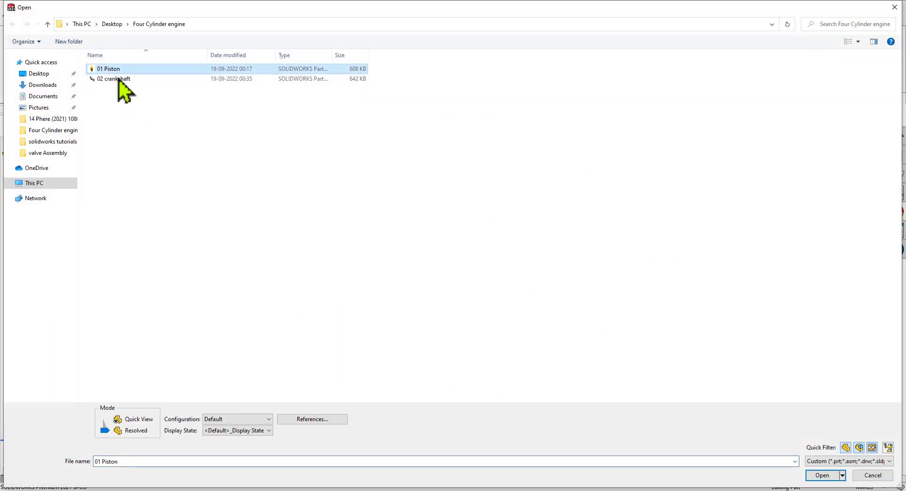
{"action": "left_click", "coordinate": [812, 477]}
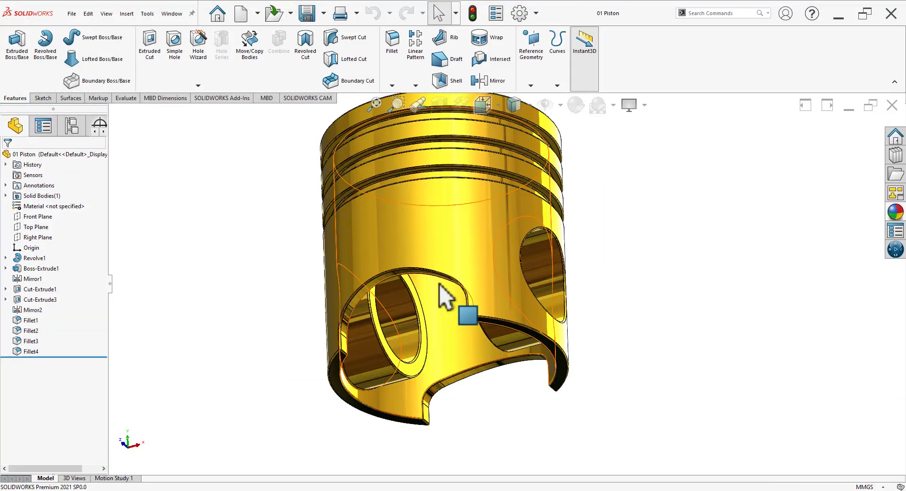
{"action": "mouse_move", "coordinate": [440, 285]}
{"action": "middle_mouse_down"}
{"action": "mouse_move", "coordinate": [516, 360]}
{"action": "mouse_move", "coordinate": [315, 120]}
{"action": "middle_mouse_up"}
Switch back to the 02 crankshaft document and rotate it
{"action": "left_click", "coordinate": [171, 14]}
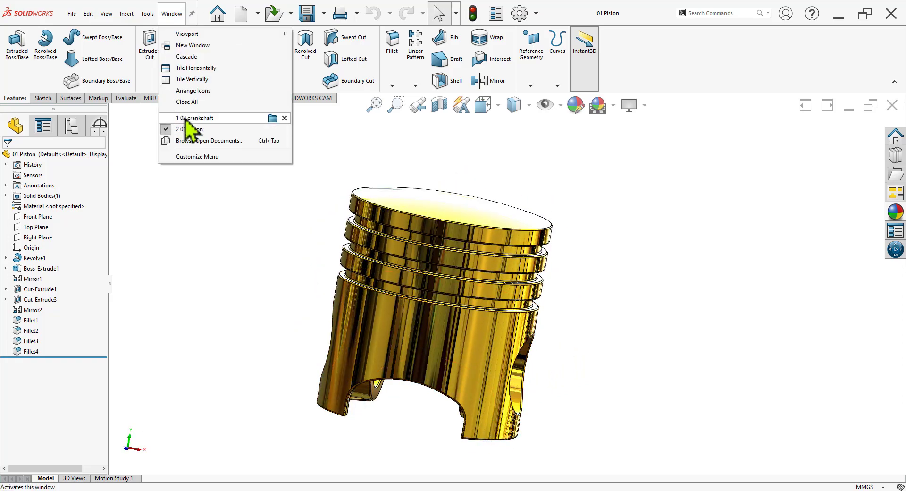
{"action": "left_click", "coordinate": [188, 118]}
{"action": "mouse_move", "coordinate": [467, 370]}
{"action": "middle_mouse_down"}
{"action": "mouse_move", "coordinate": [495, 273]}
{"action": "mouse_move", "coordinate": [502, 368]}
{"action": "mouse_move", "coordinate": [479, 368]}
{"action": "middle_mouse_up"}
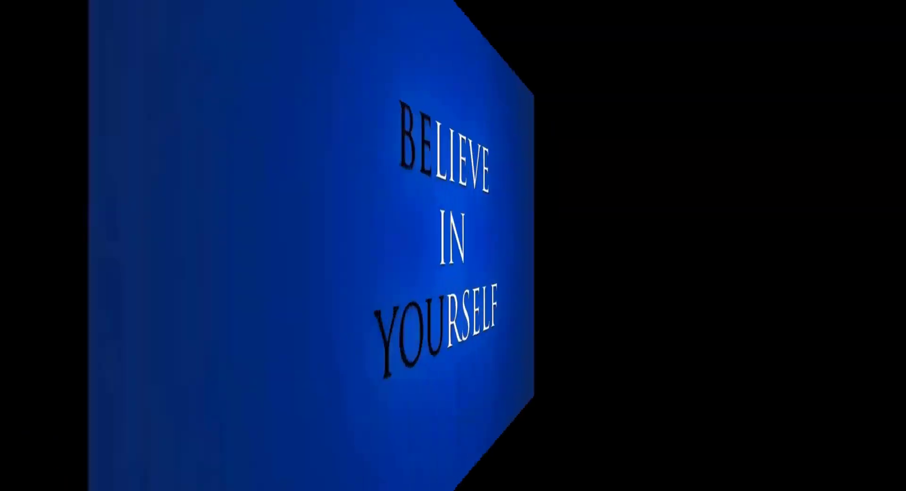